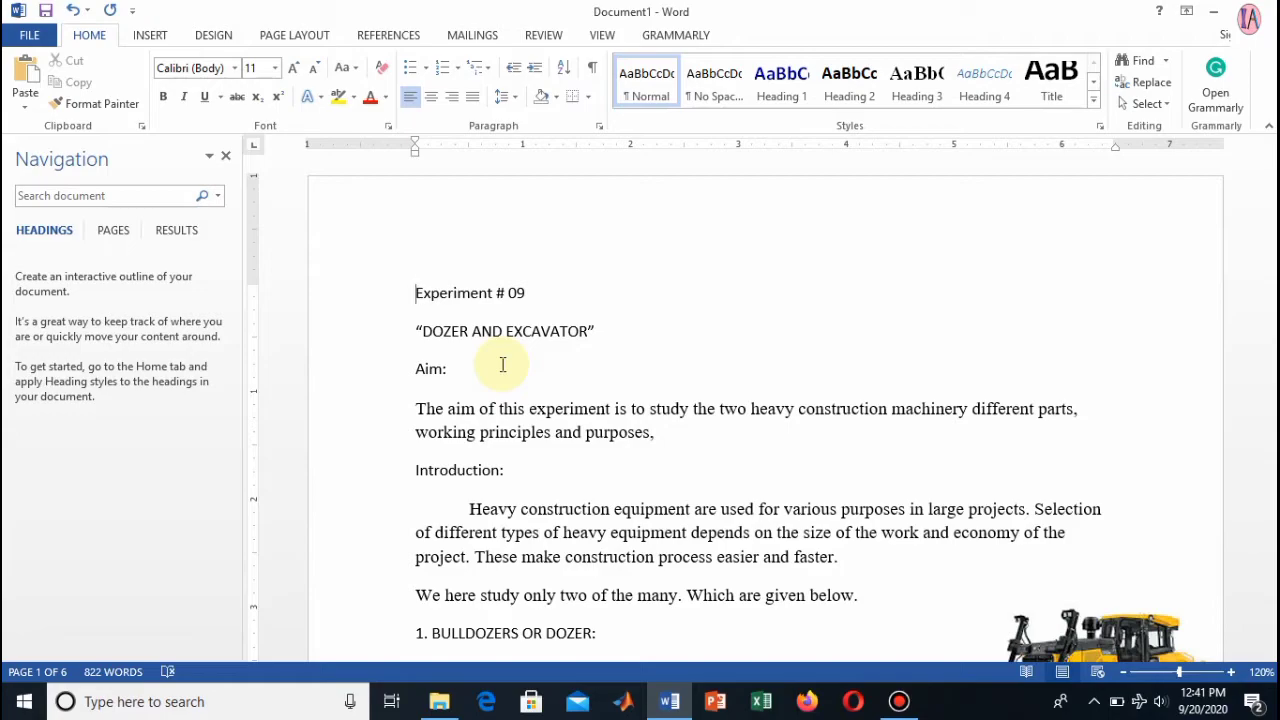
Step: Scroll through the report to review it and return to the top of the document
scroll(643, 345, "down", 20)
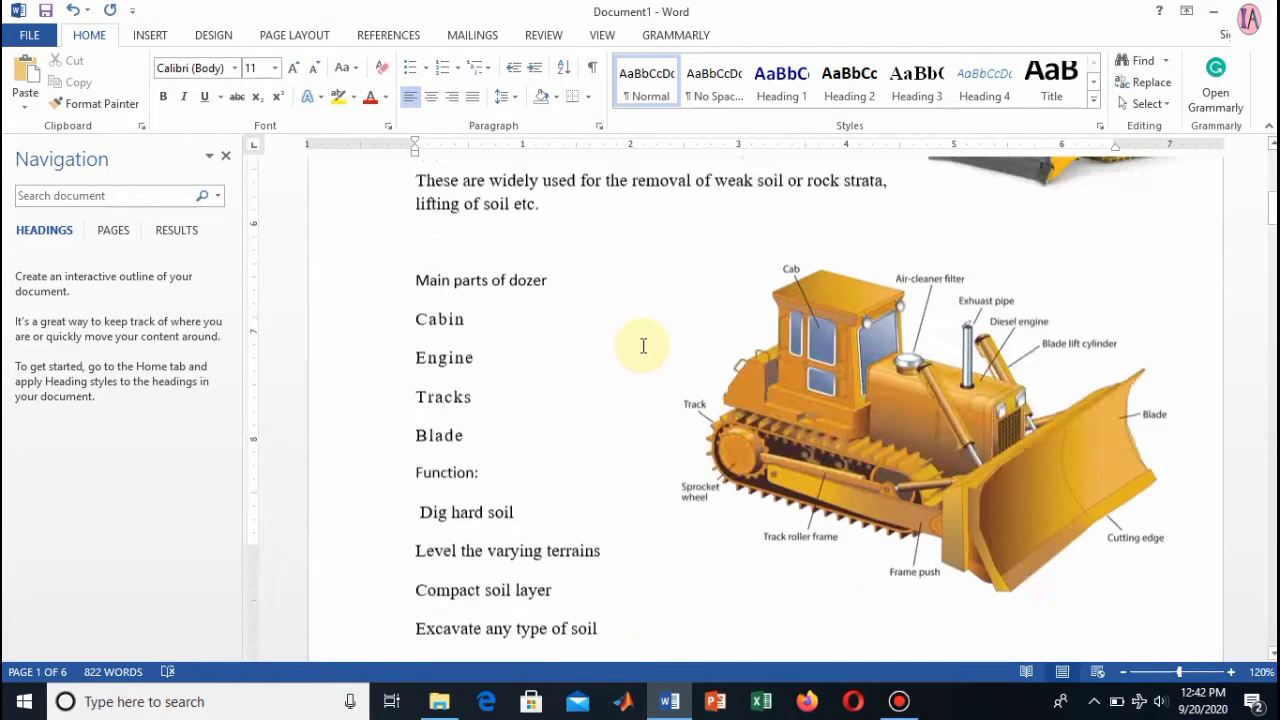
scroll(643, 345, "down", 20)
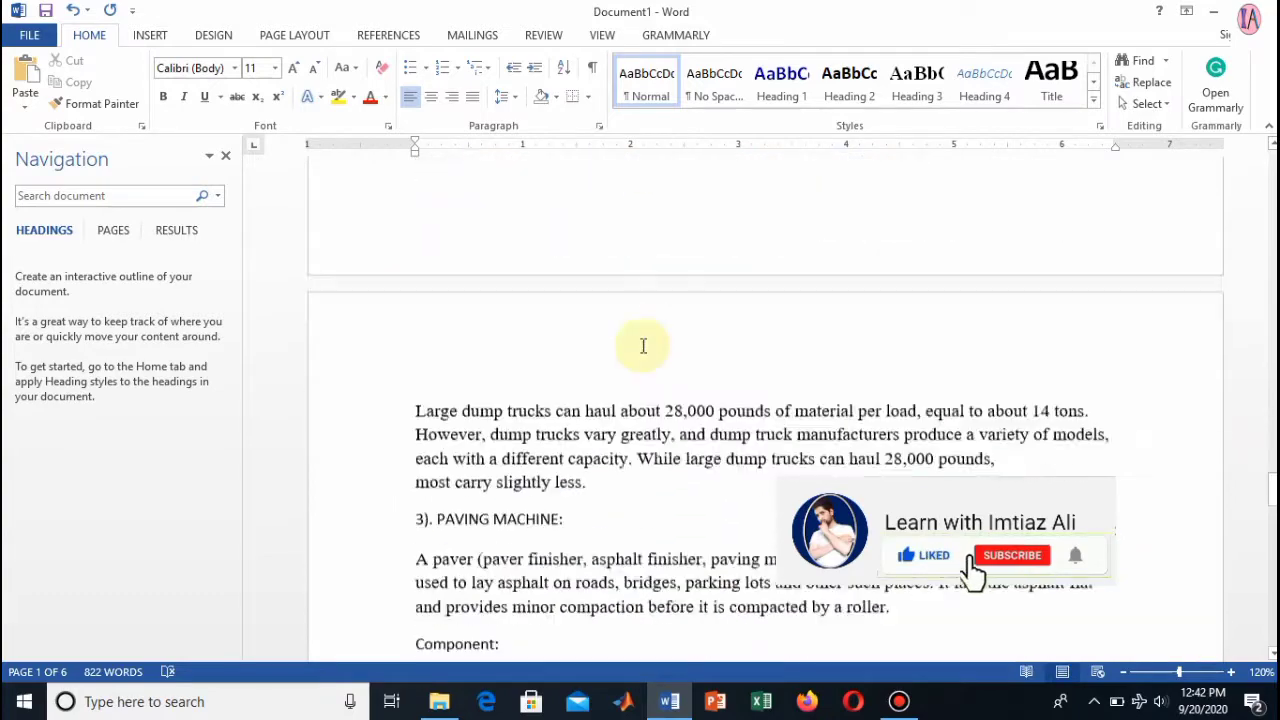
scroll(643, 345, "up", 2)
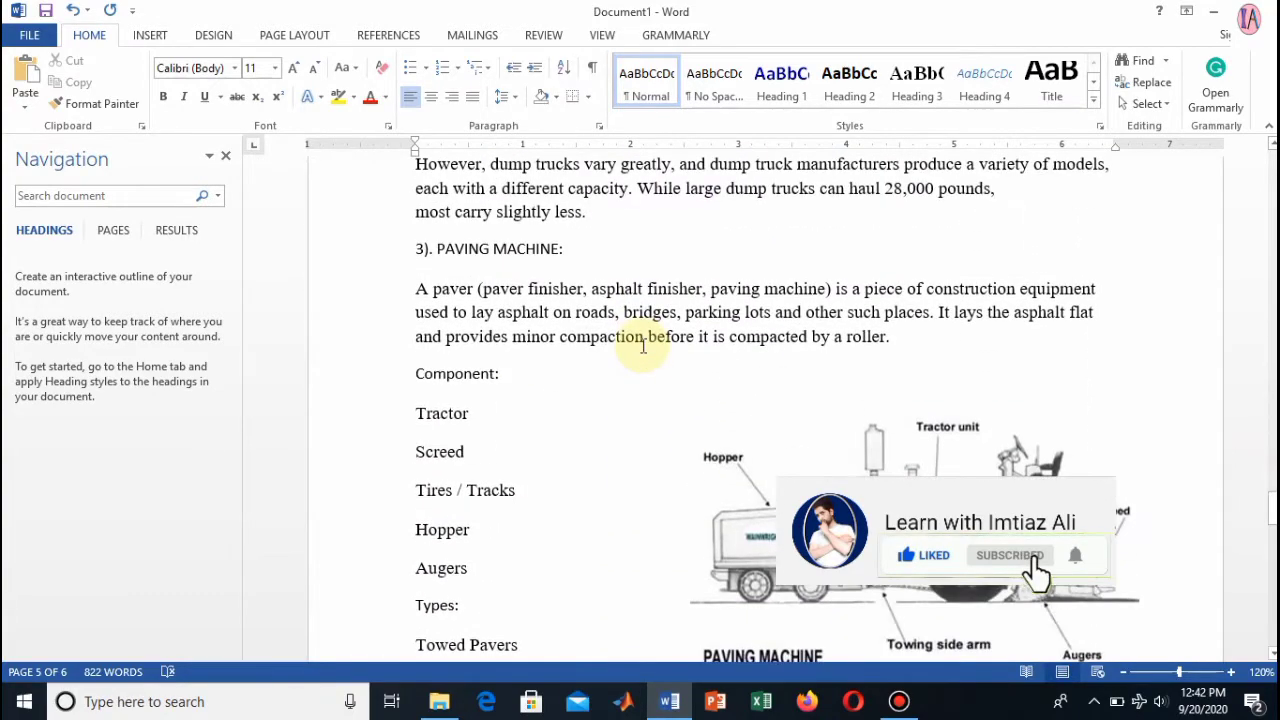
scroll(643, 345, "down", 4)
scroll(643, 345, "down", 1)
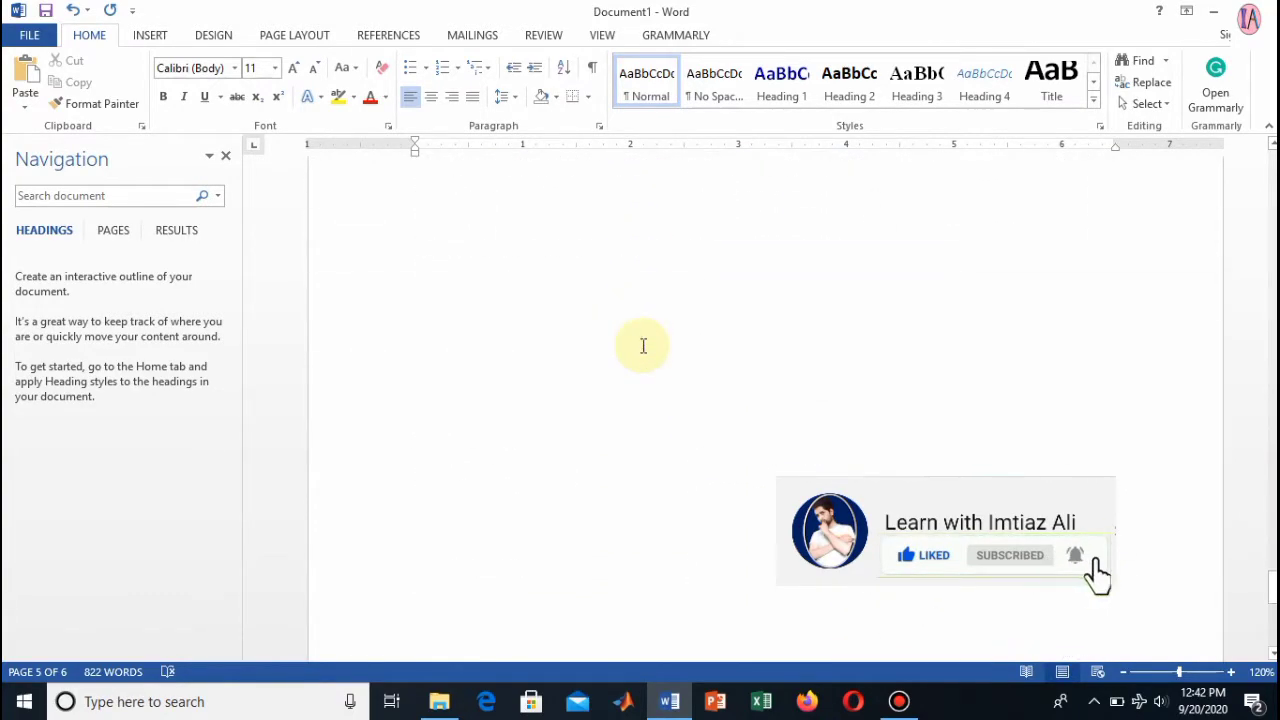
scroll(643, 345, "up", 10)
scroll(643, 345, "up", 12)
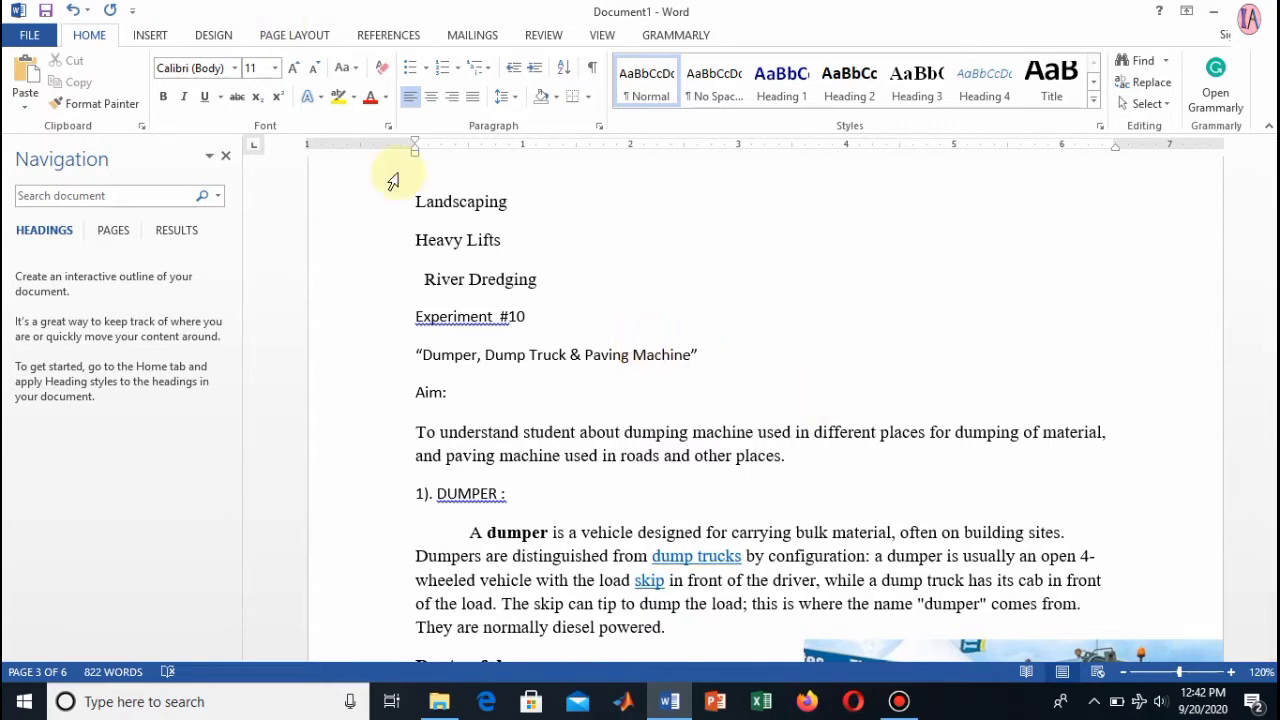
scroll(688, 427, "down", 3)
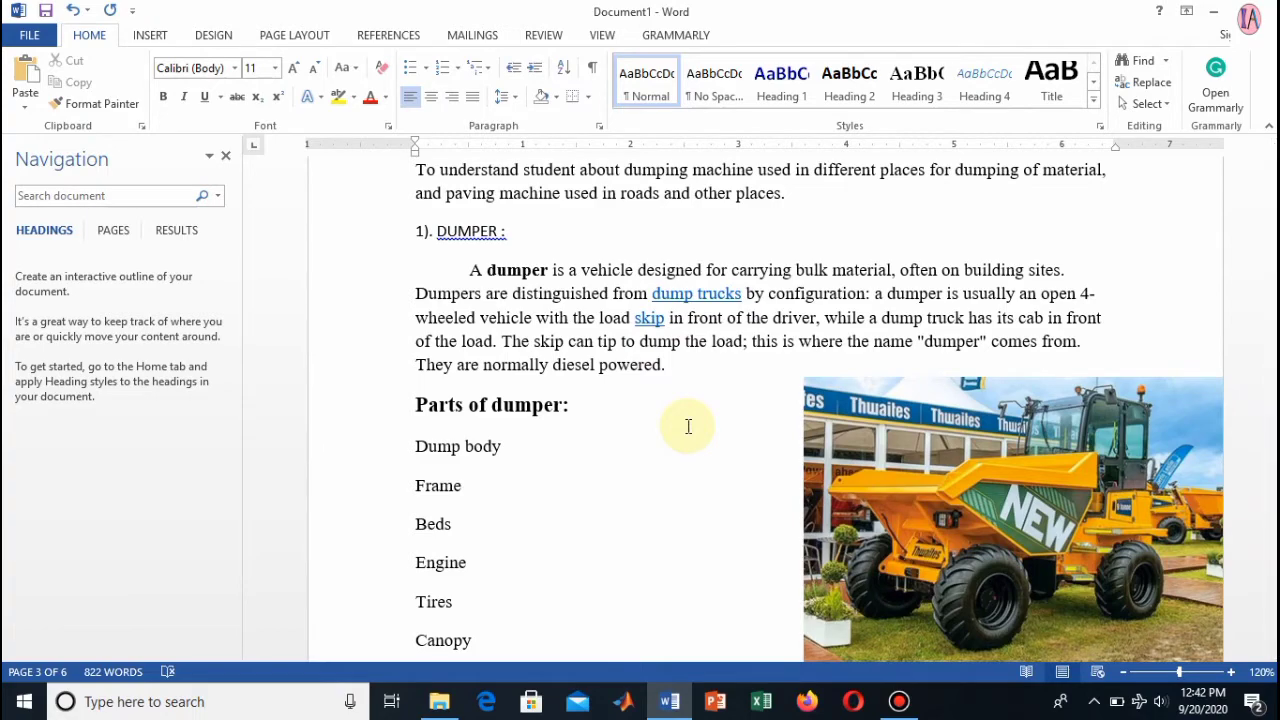
scroll(688, 427, "up", 15)
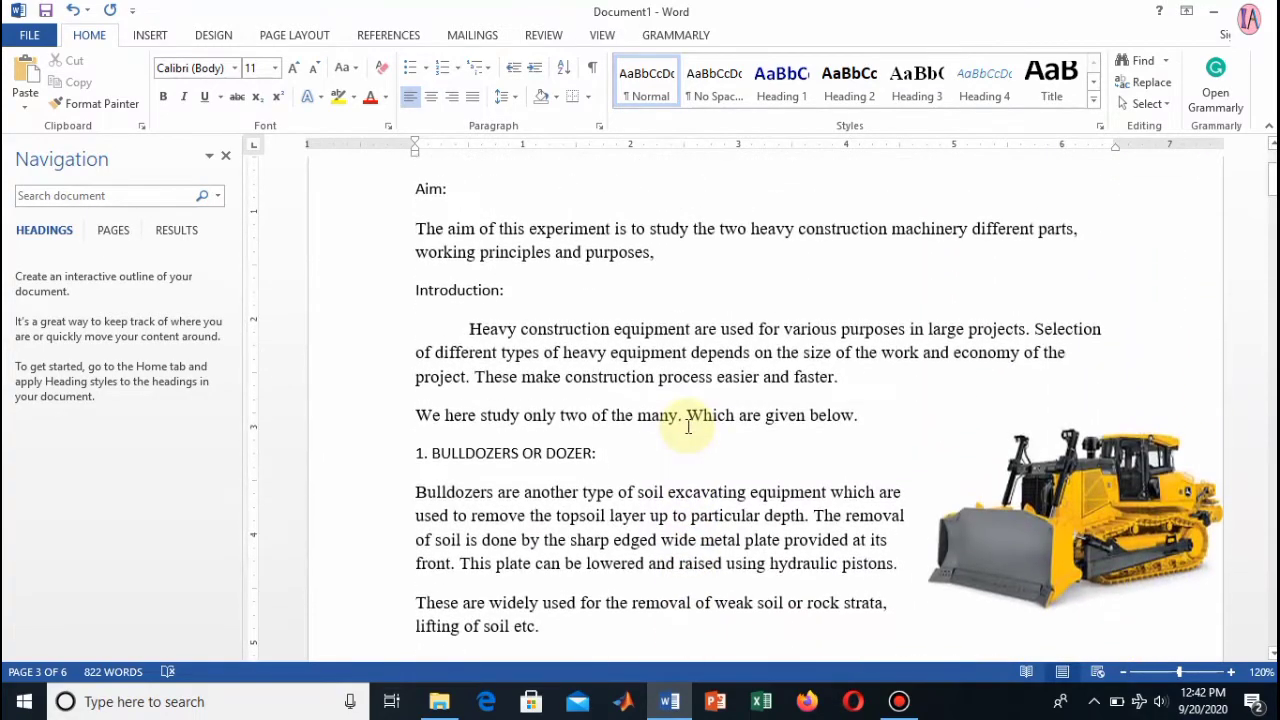
scroll(688, 427, "up", 2)
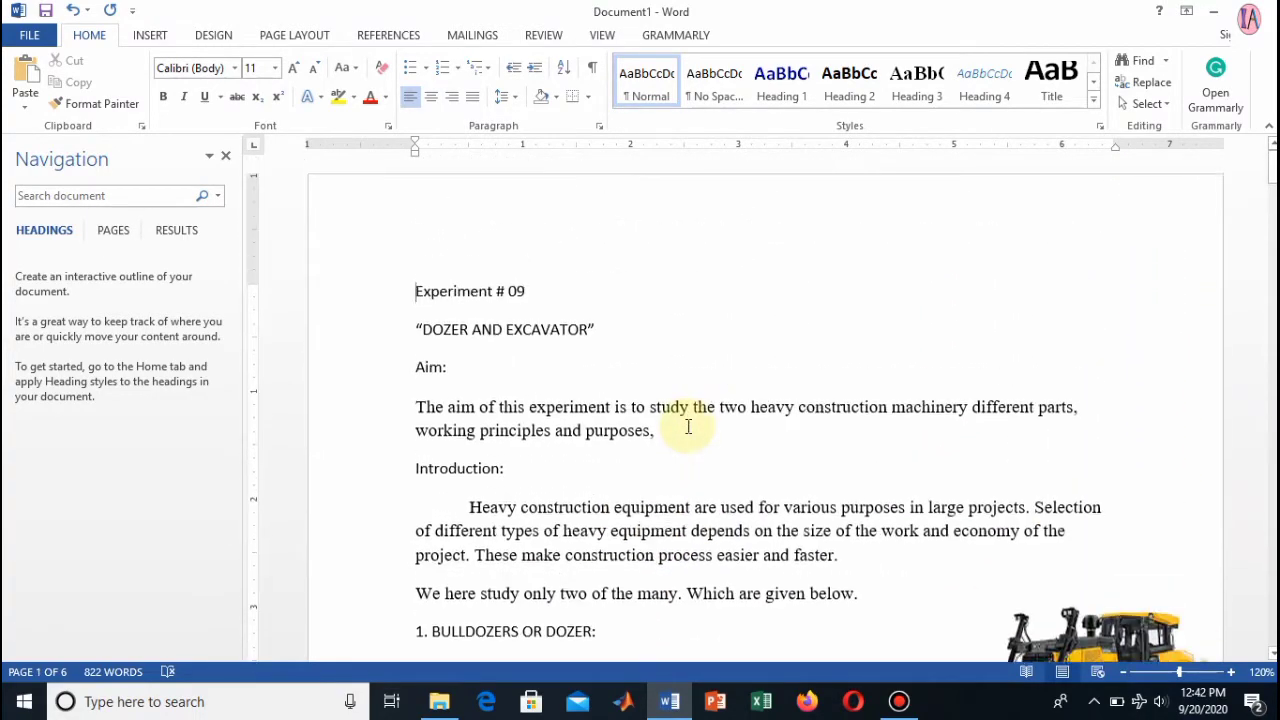
scroll(688, 427, "down", 7)
scroll(688, 427, "down", 3)
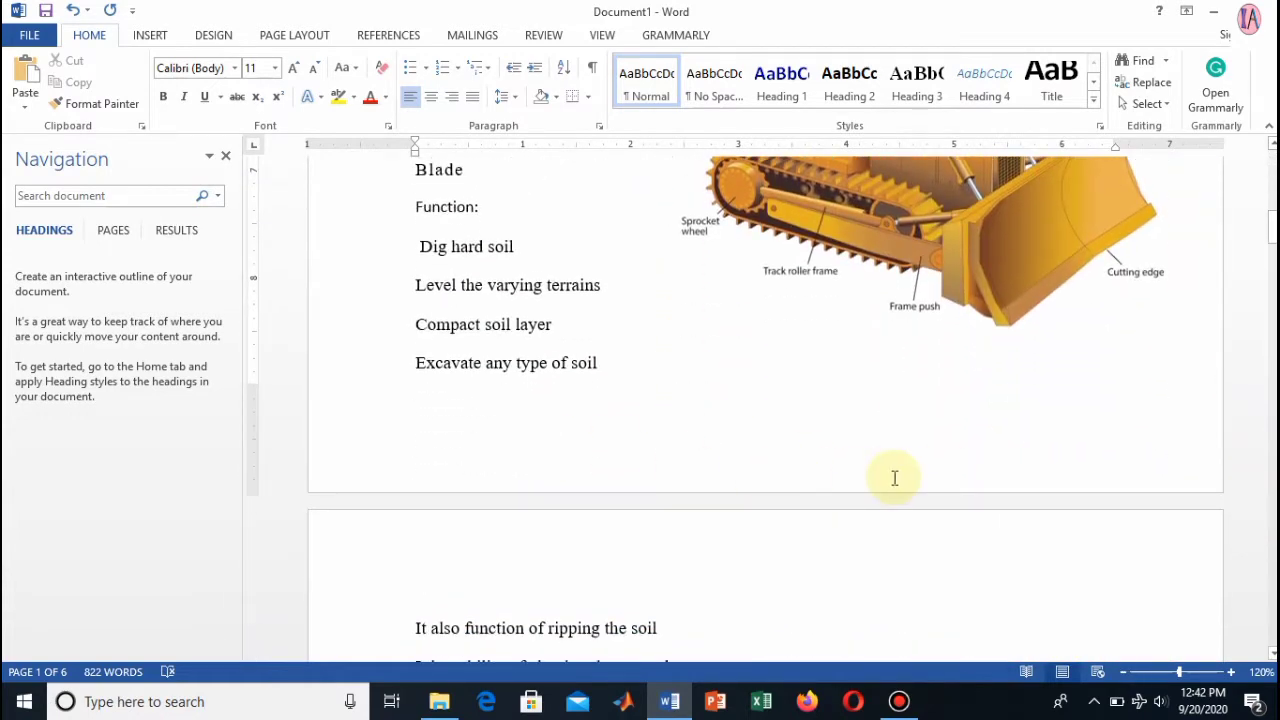
scroll(895, 478, "down", 3)
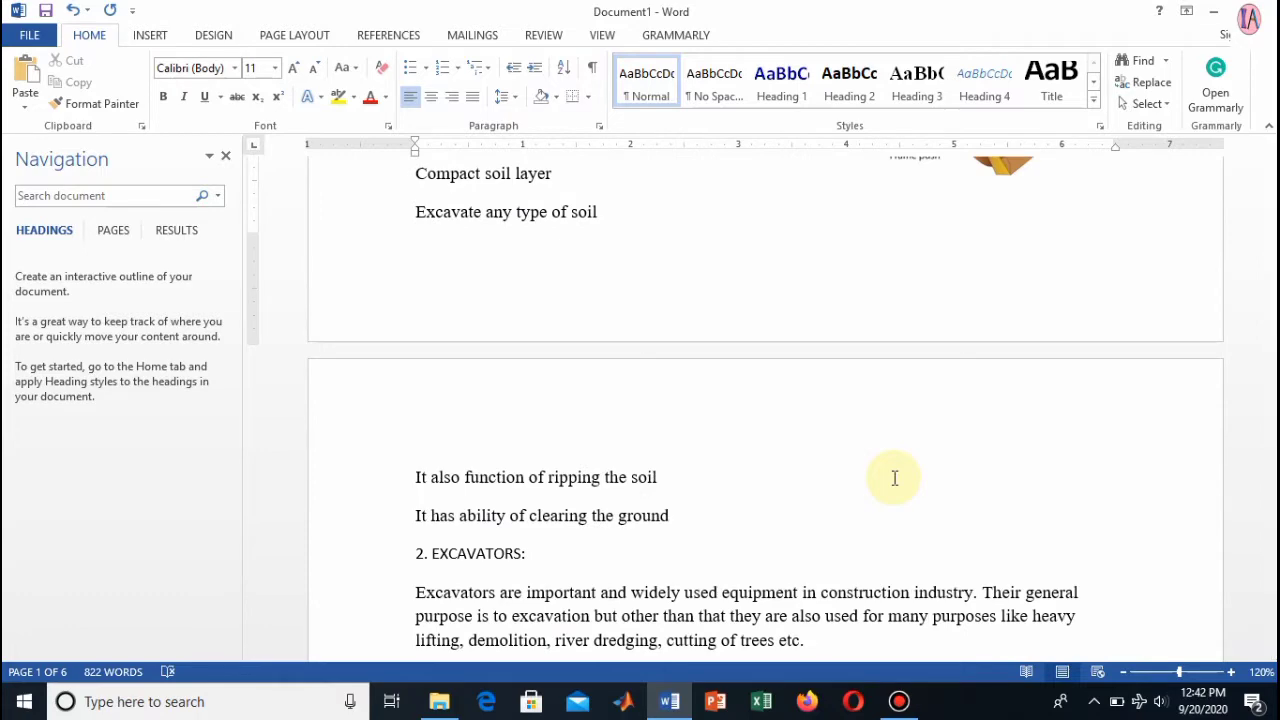
key("ctrl+Home")
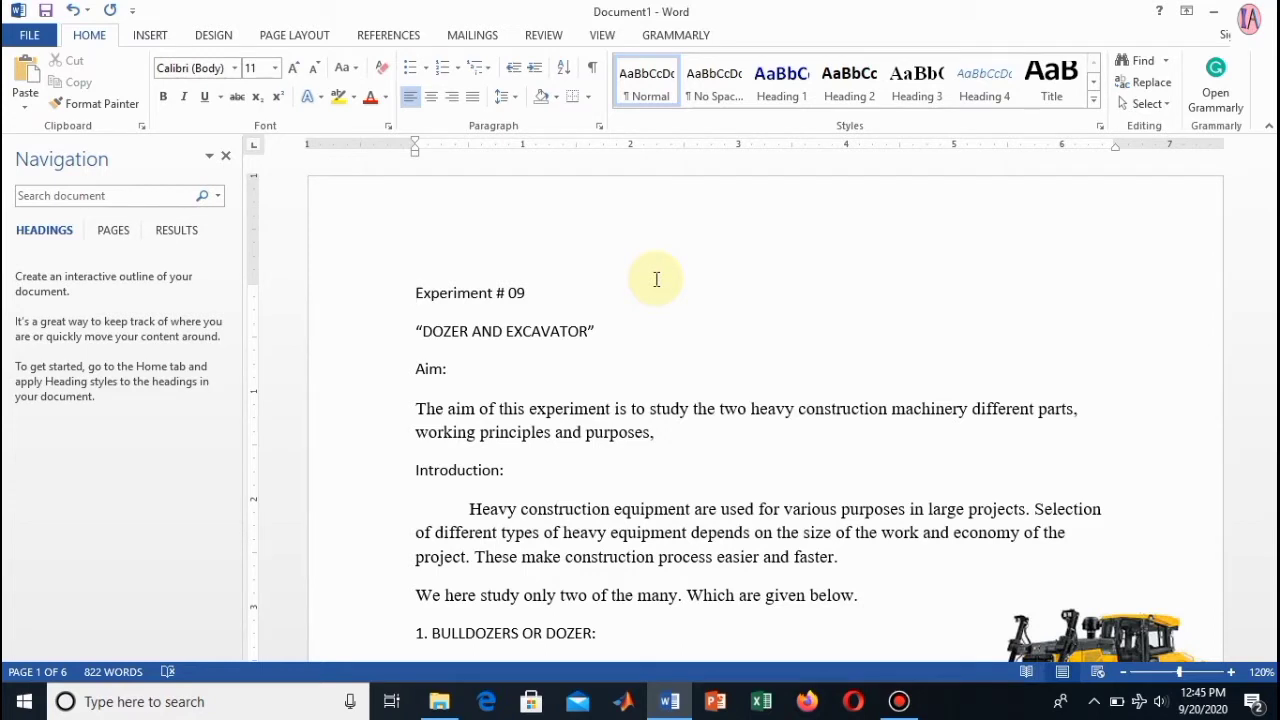
scroll(656, 279, "down", 20)
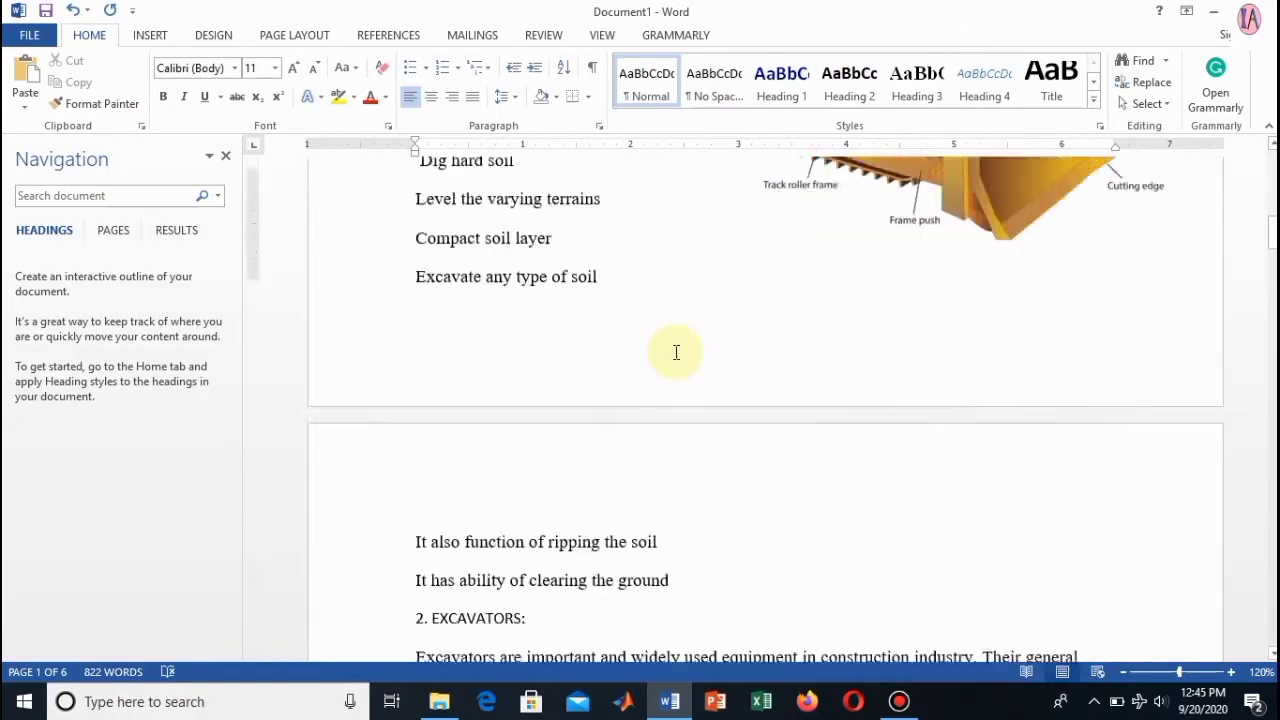
scroll(676, 352, "up", 15)
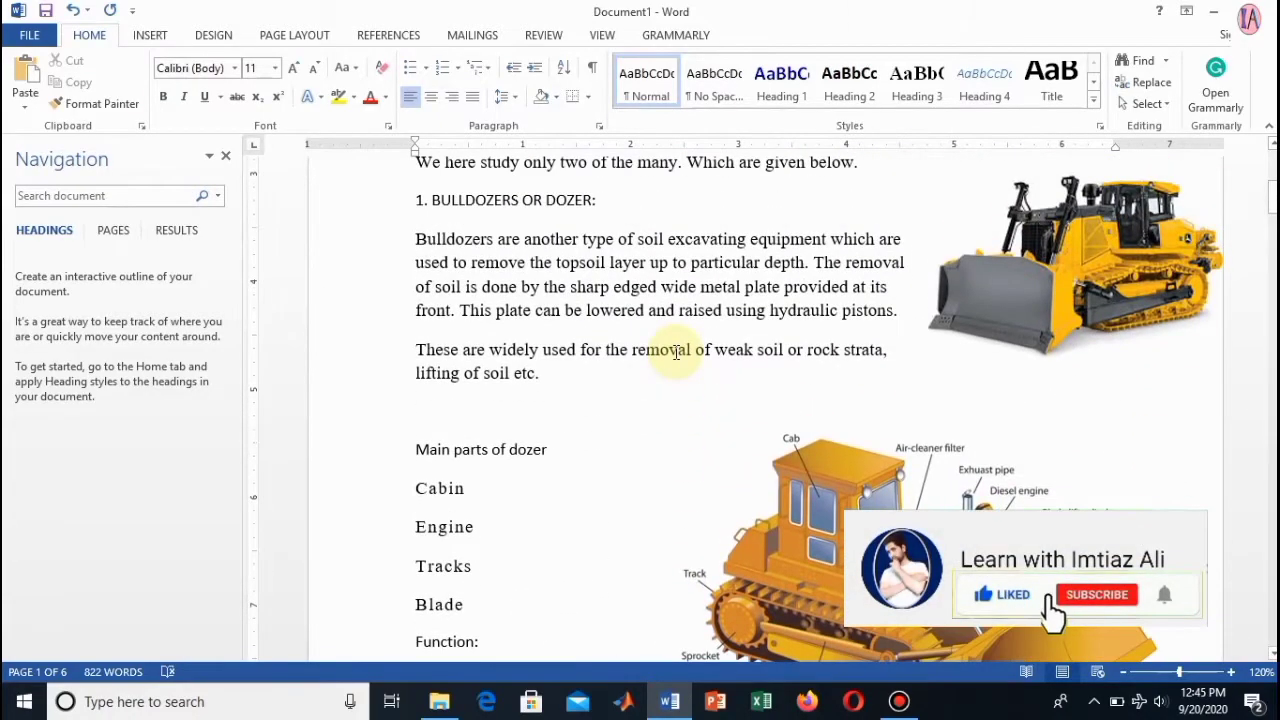
scroll(676, 352, "up", 6)
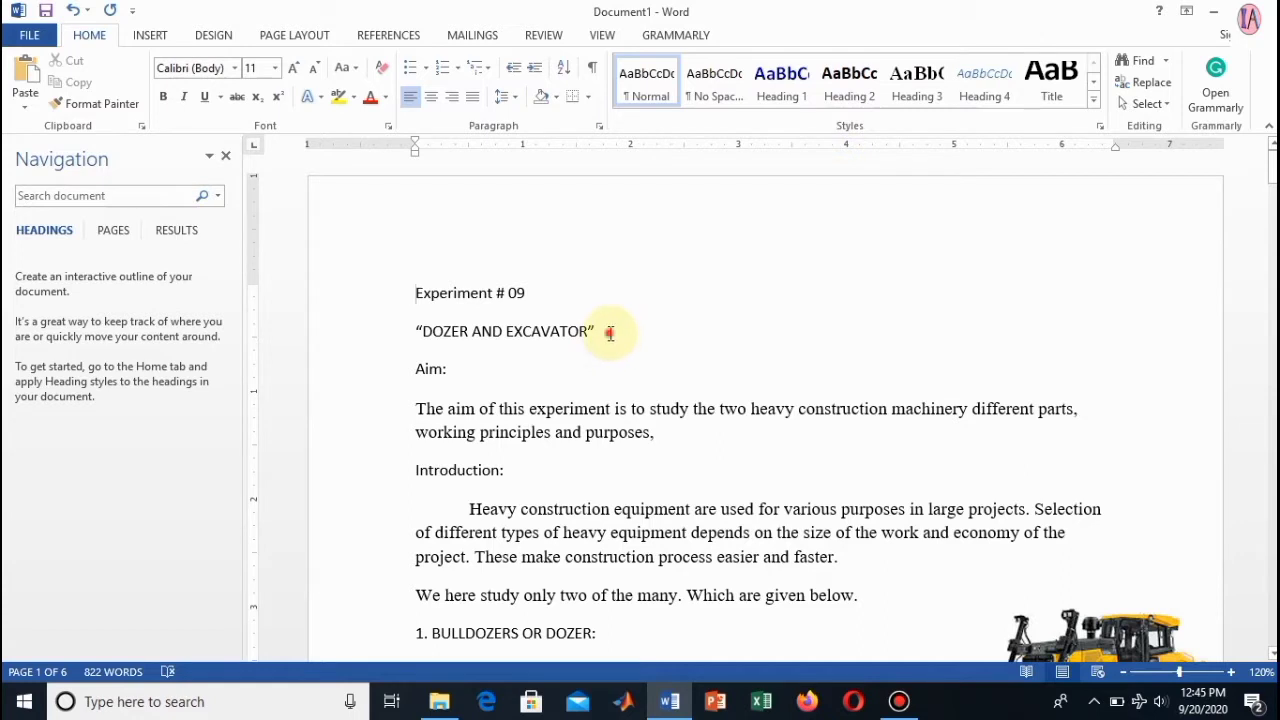
Step: Apply the Heading 1 style to the Aim: line
left_click_drag(606, 331, 416, 292)
left_click(449, 370)
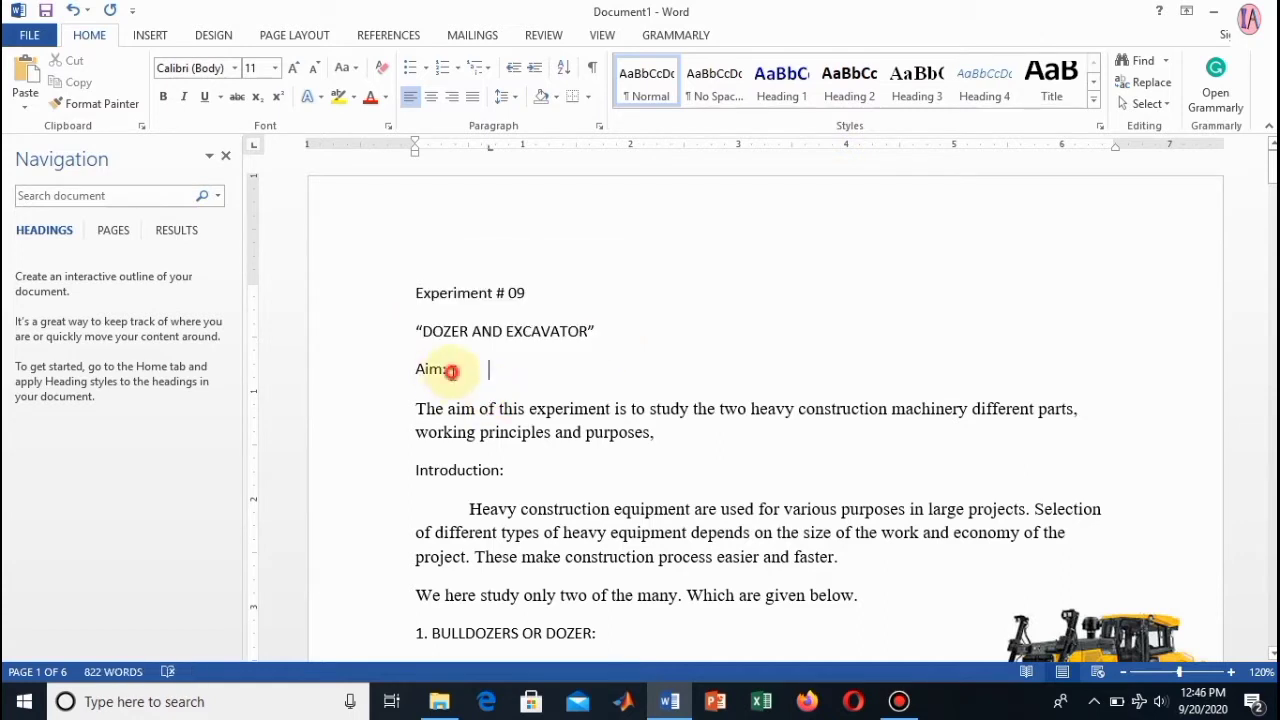
double_click(449, 369)
left_click(783, 82)
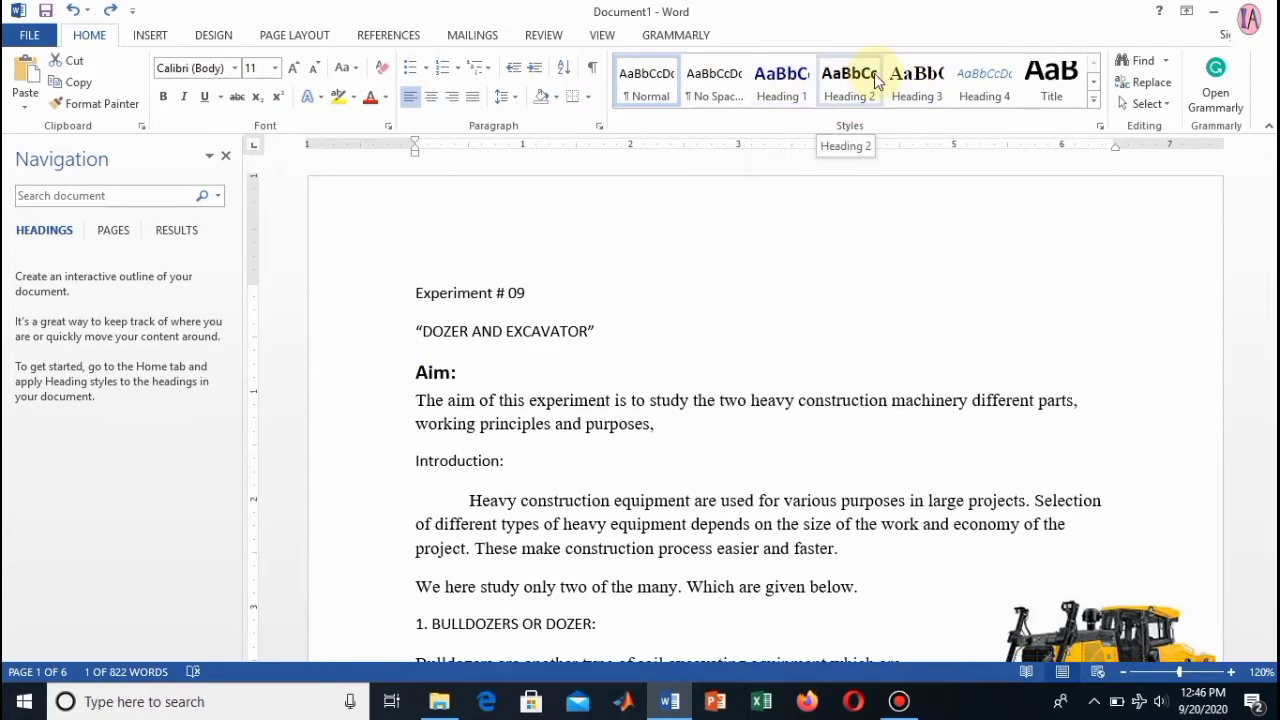
Step: Set the Heading 2 style font to Times New Roman, 16 pt
right_click(843, 91)
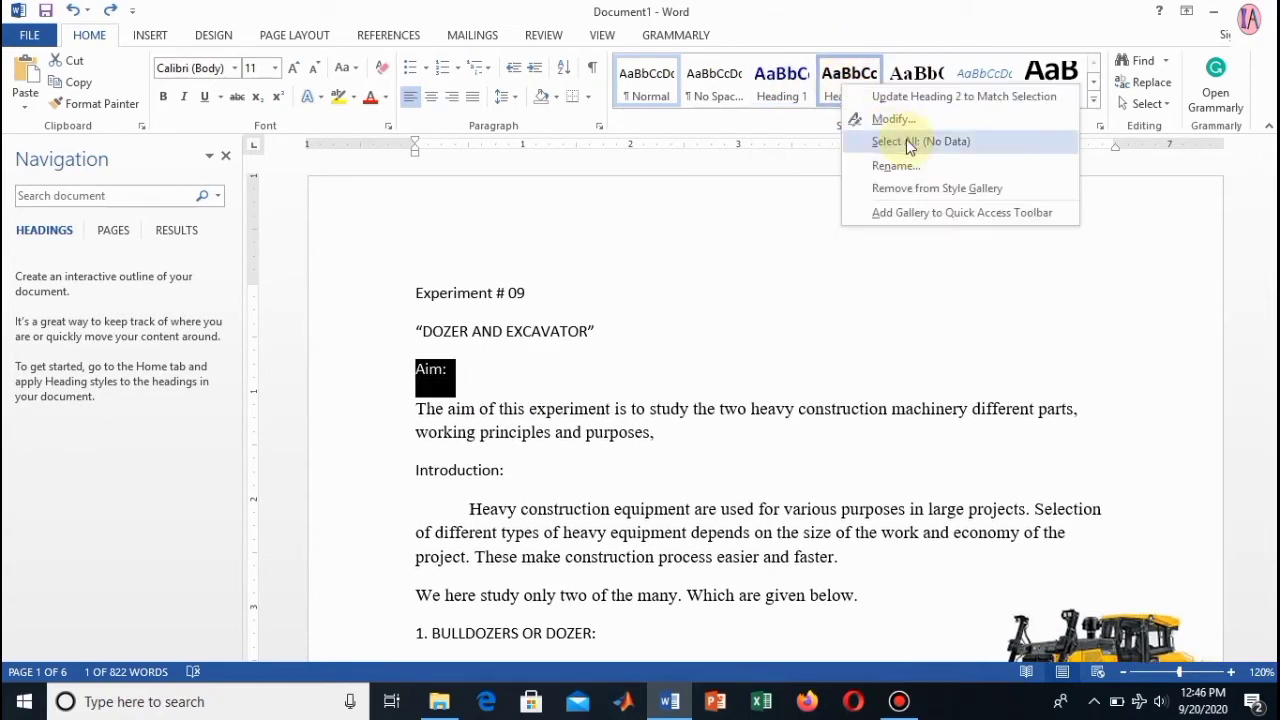
left_click(849, 117)
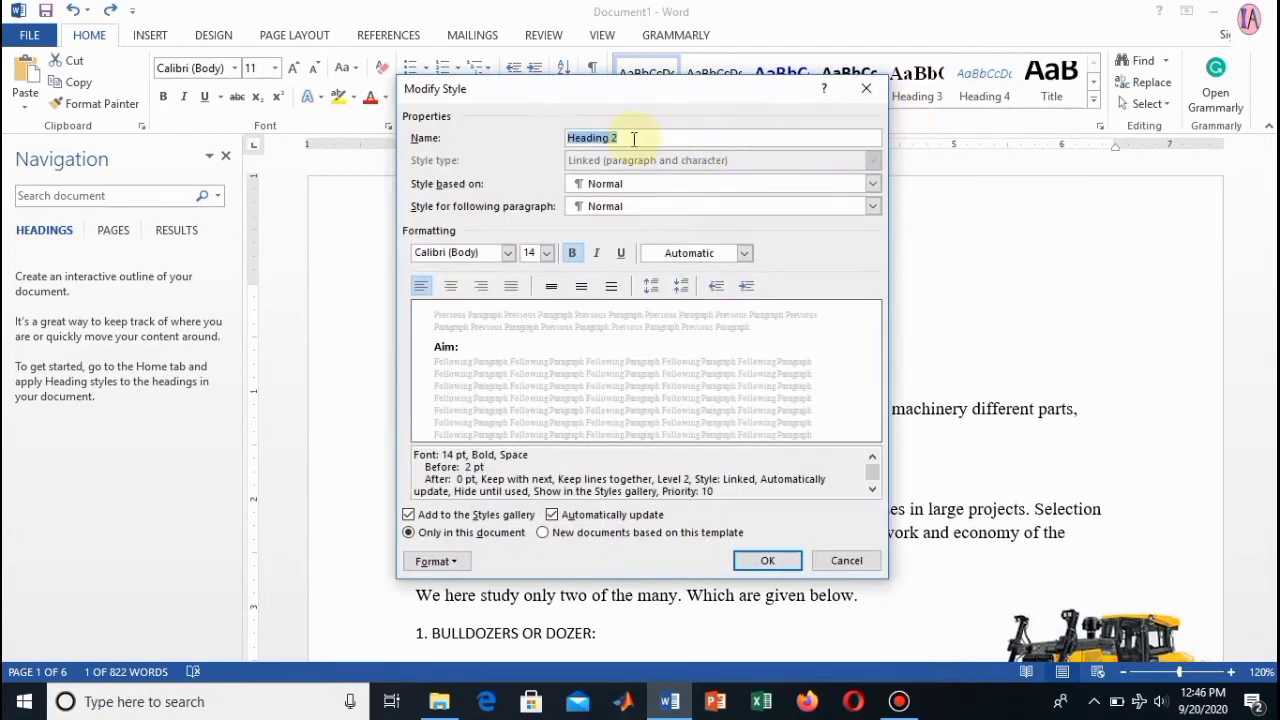
left_click(508, 253)
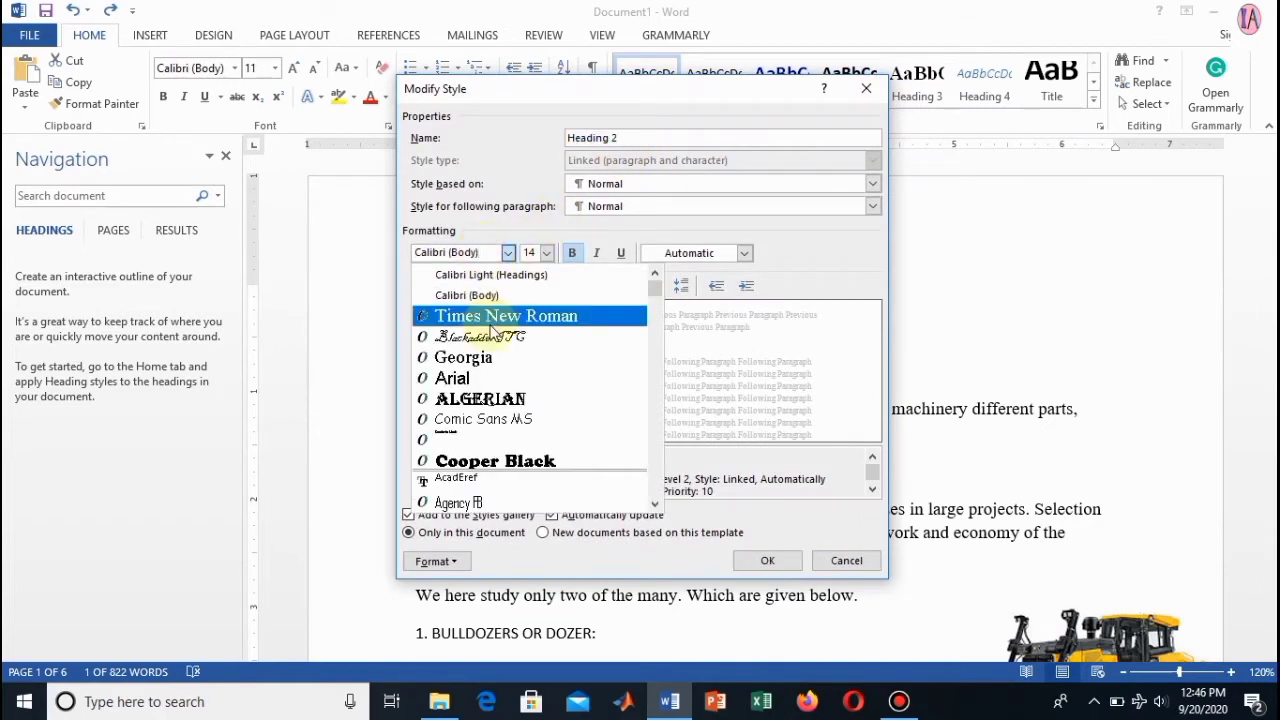
left_click(495, 316)
left_click(547, 255)
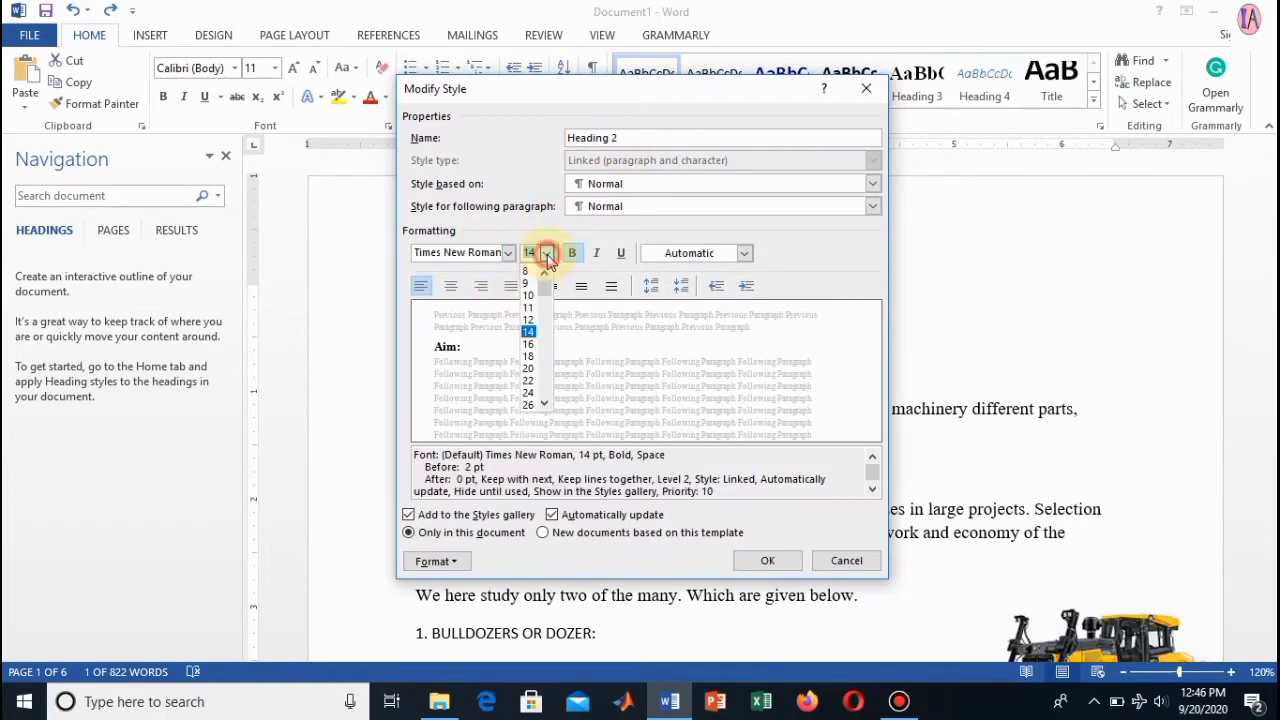
left_click(528, 345)
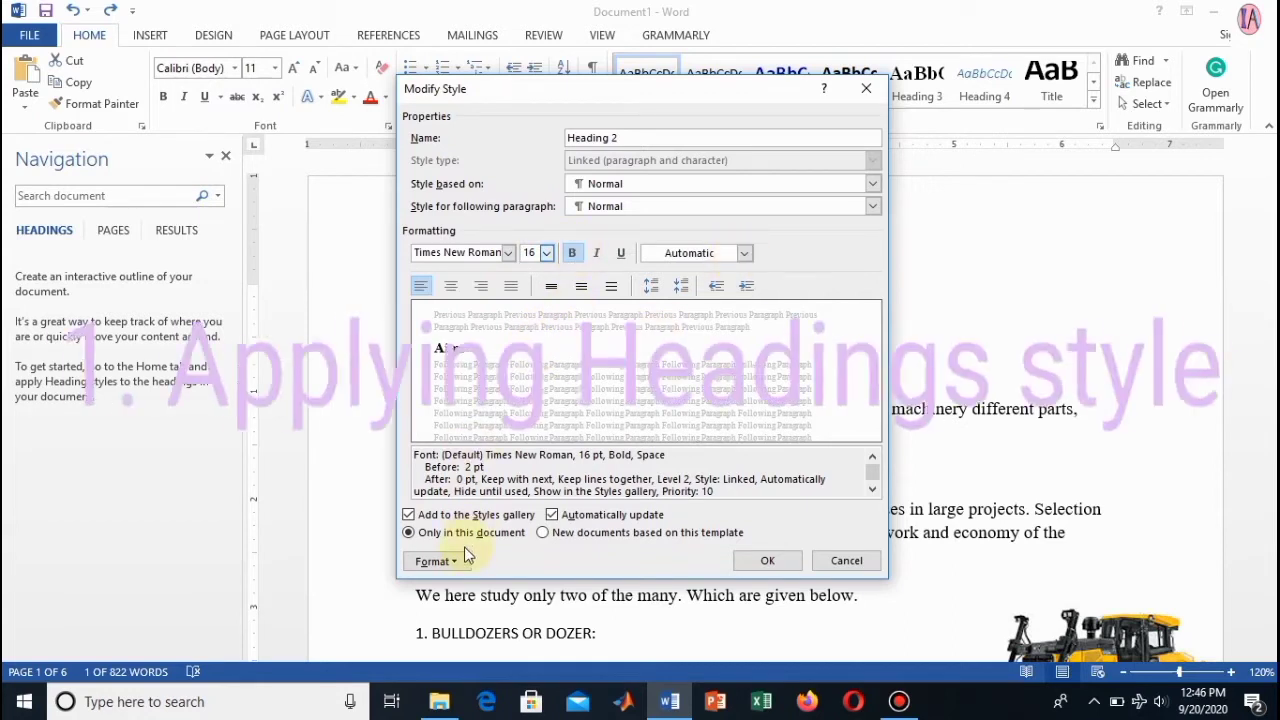
Step: Check Heading 2's numbering and bullet options without changing them, and save the style
left_click(440, 561)
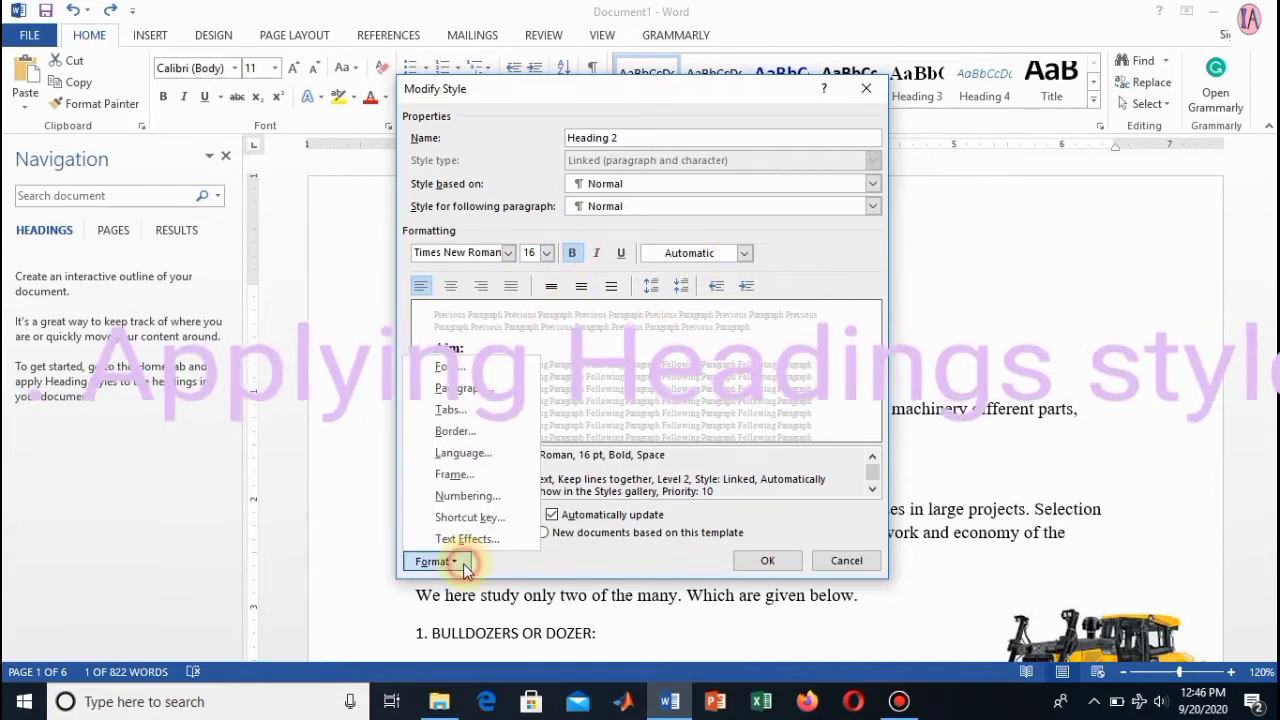
left_click(468, 496)
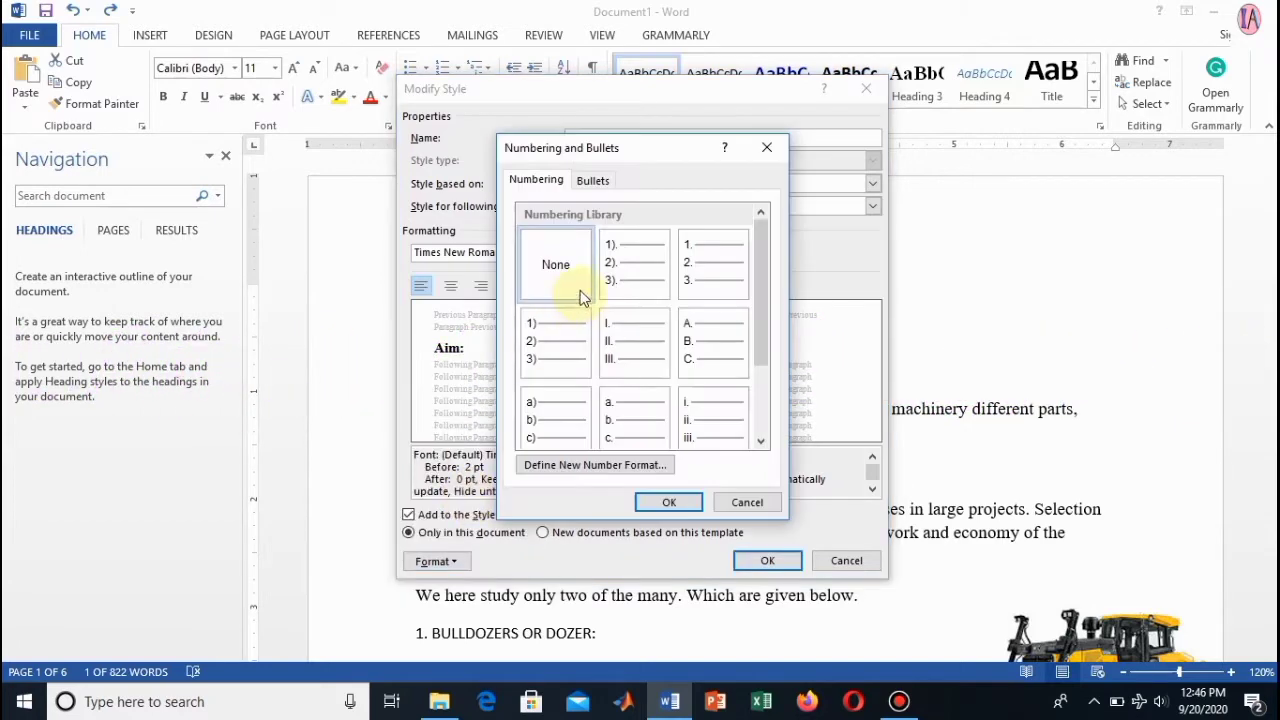
left_click(592, 180)
left_click(557, 183)
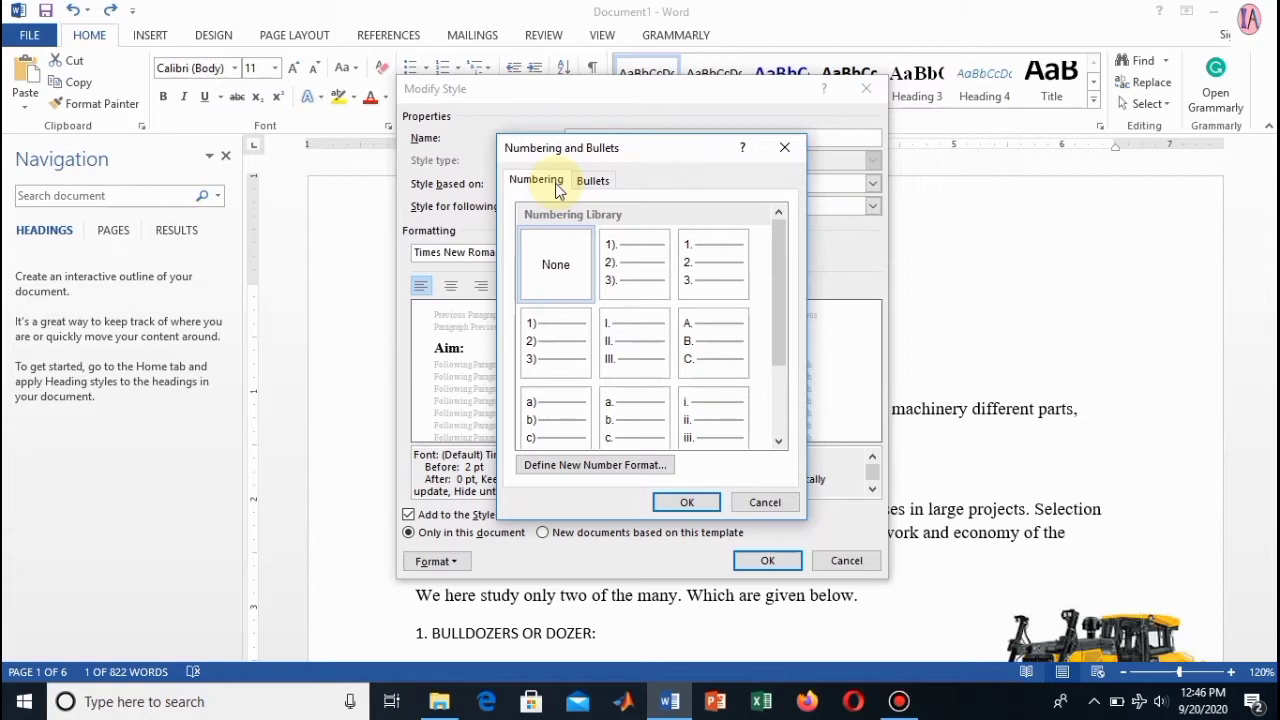
left_click(687, 502)
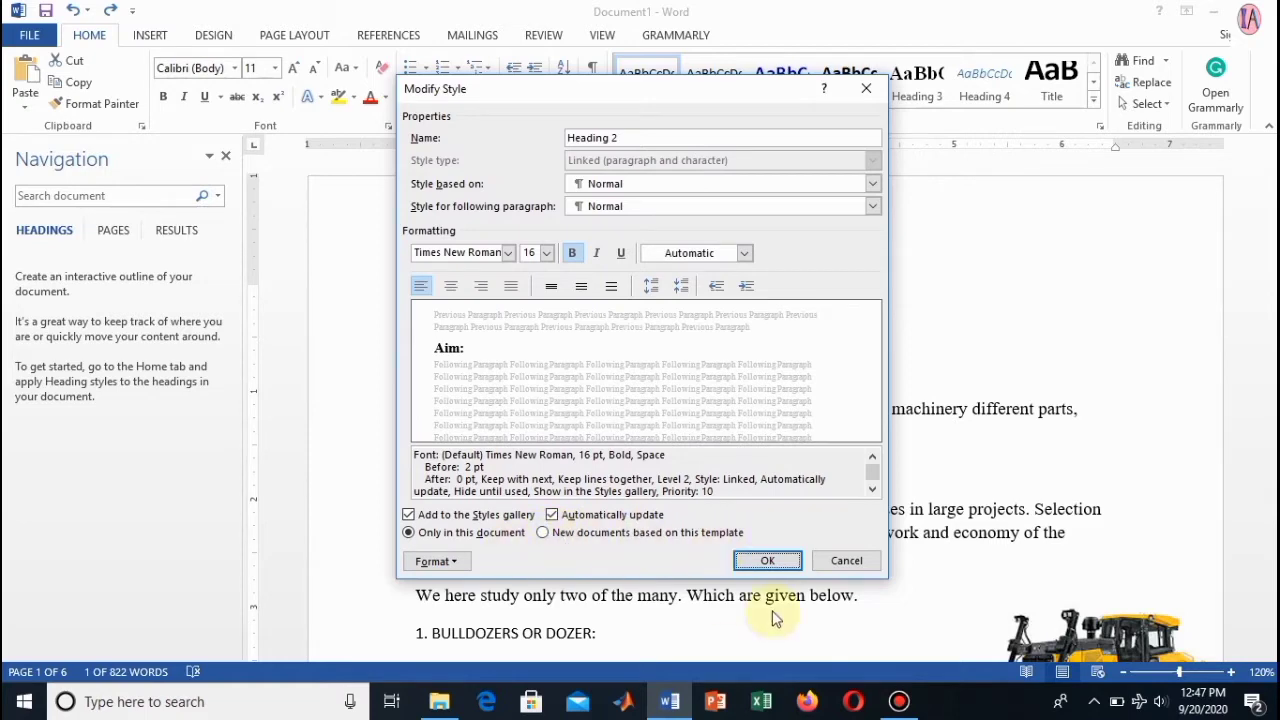
left_click(767, 560)
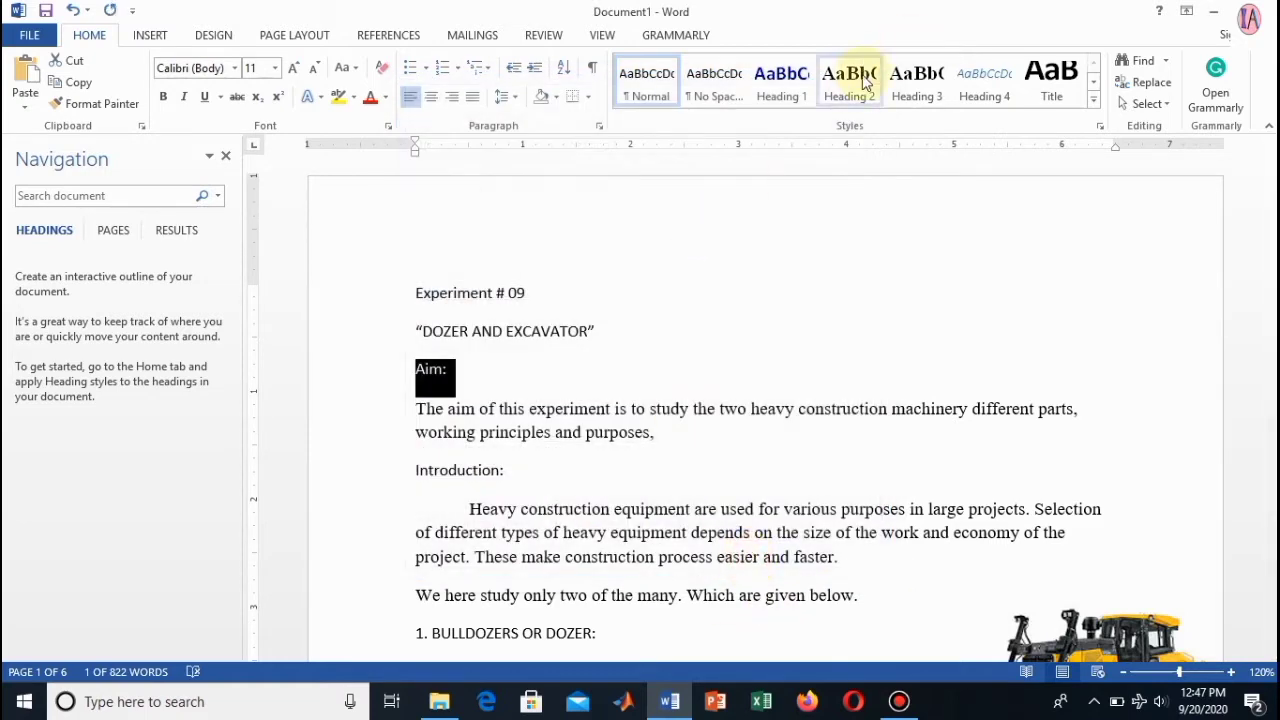
Step: Apply Heading 2 to the Experiment # 09 title lines and center the Heading 2 style
left_click_drag(603, 328, 423, 296)
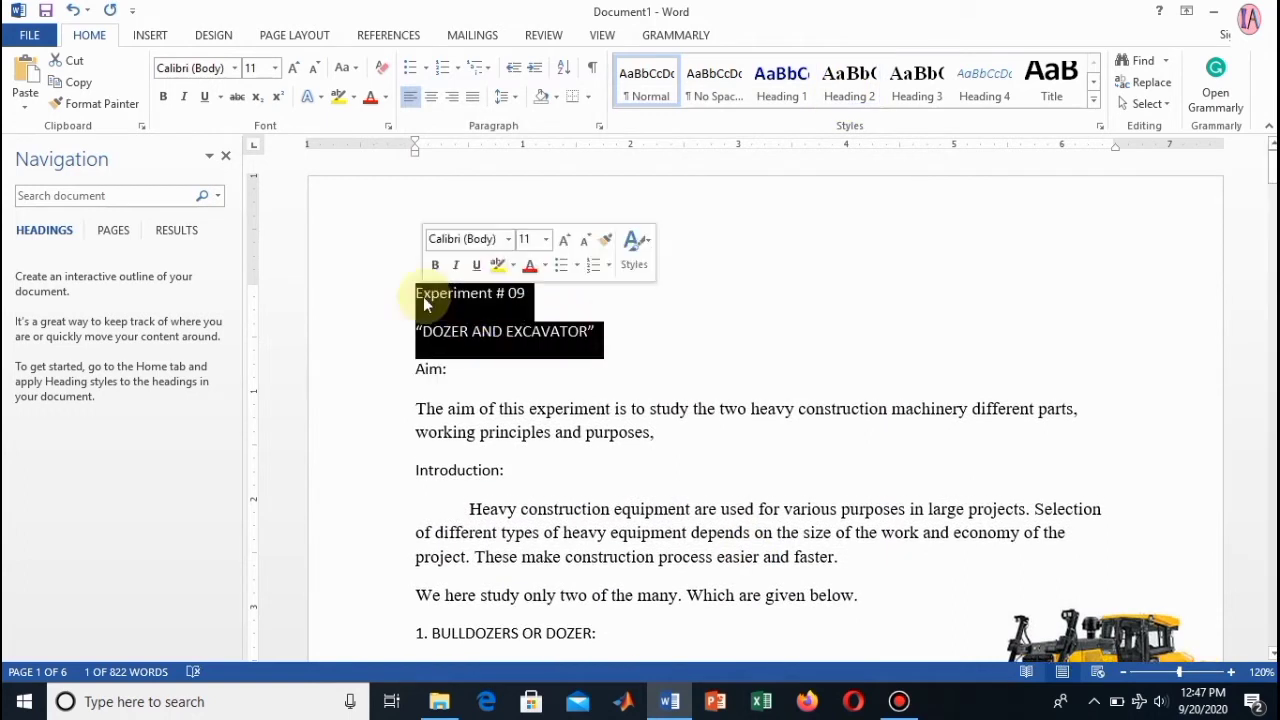
left_click(849, 85)
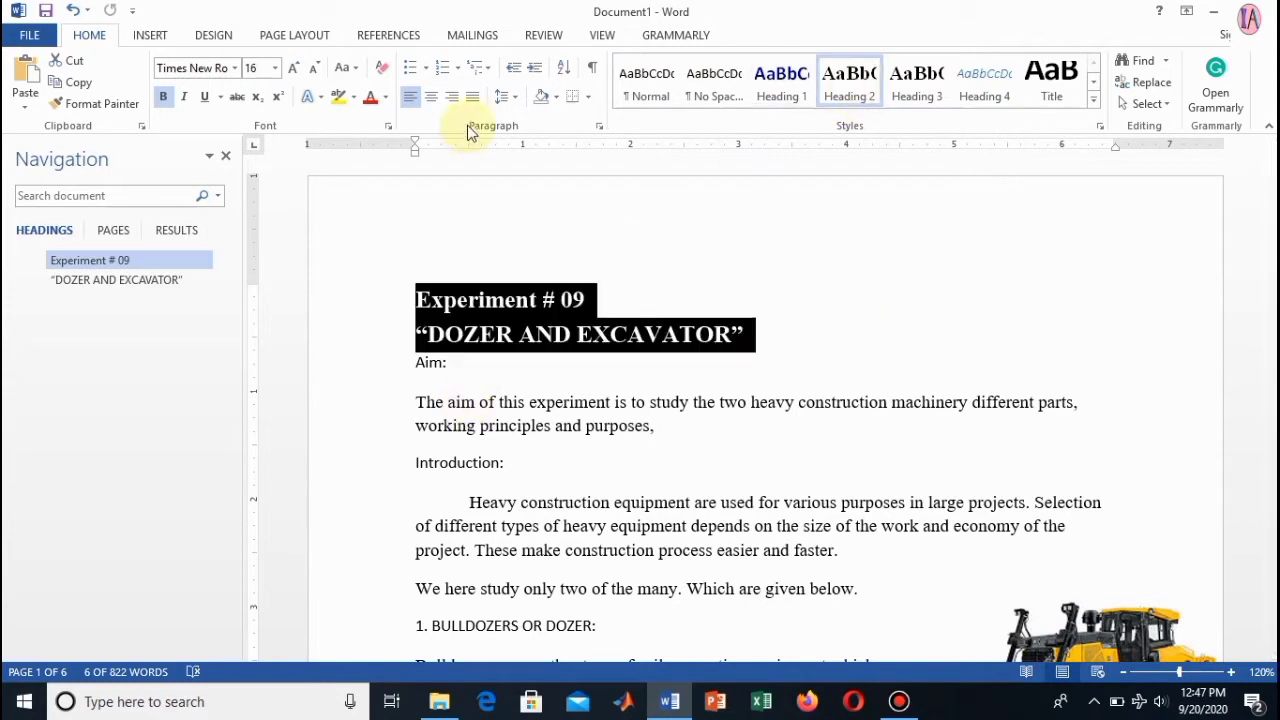
right_click(856, 88)
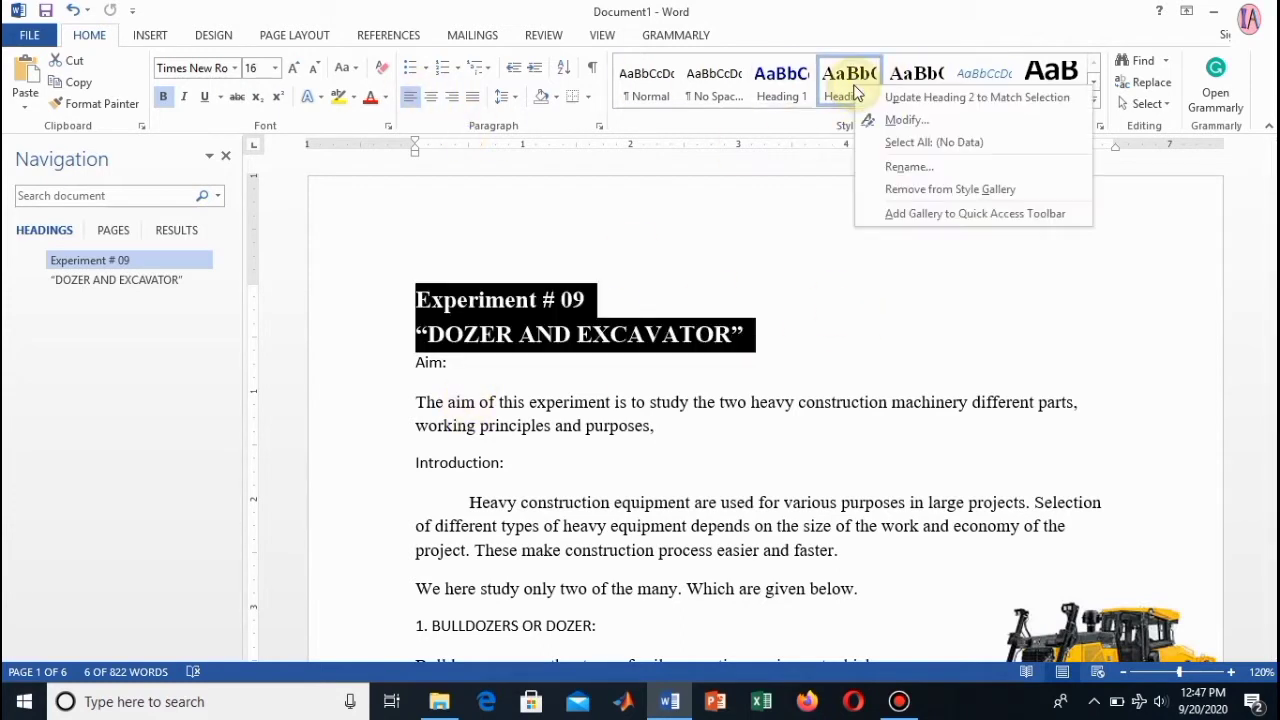
left_click(908, 120)
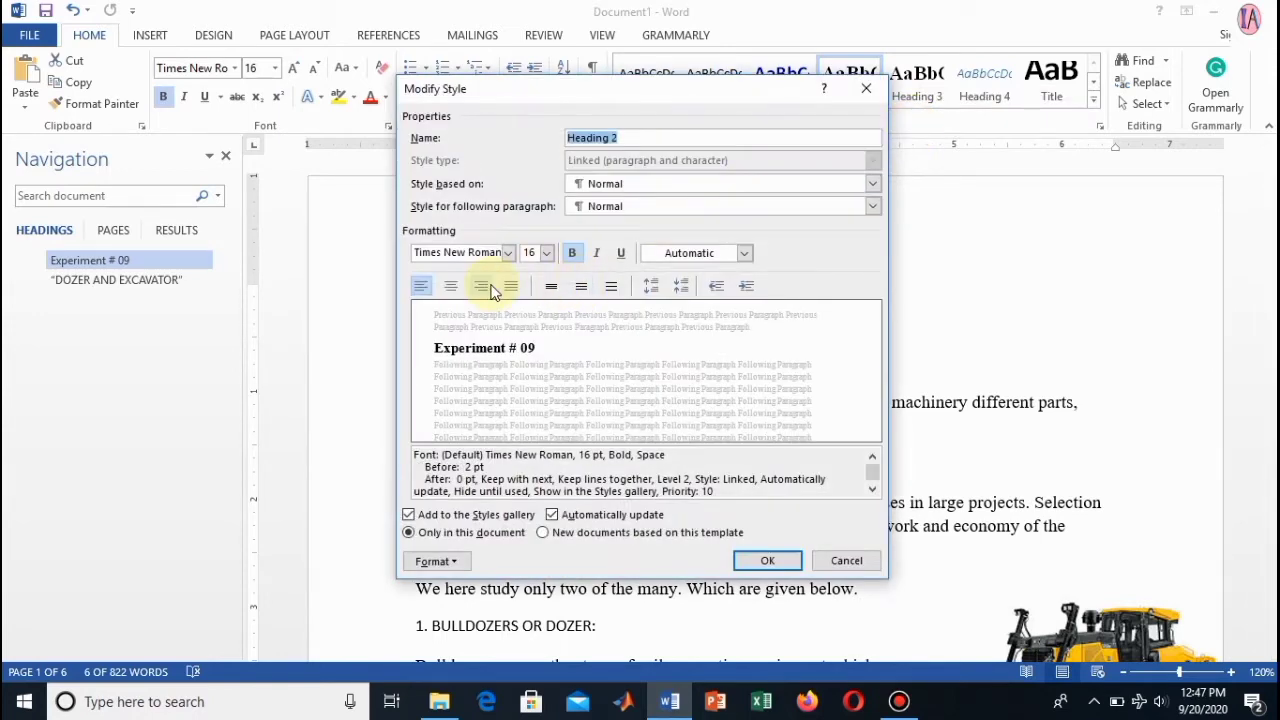
left_click(455, 285)
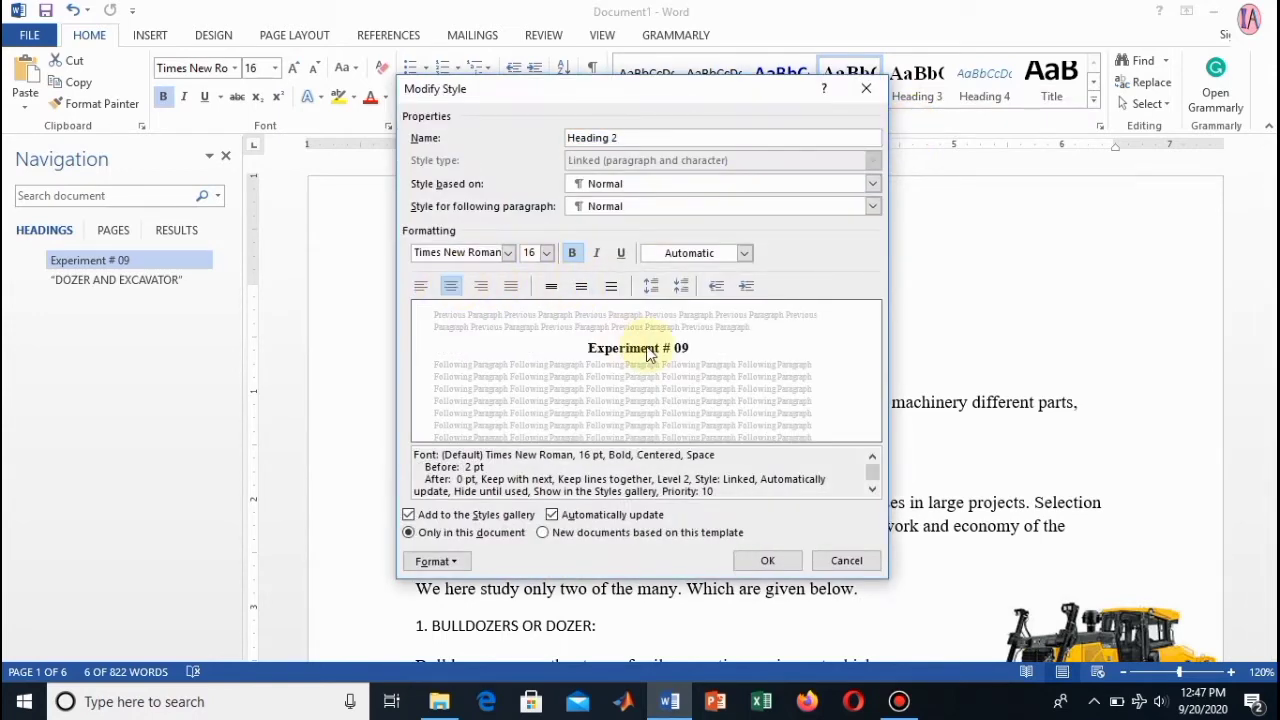
left_click(783, 563)
Step: Apply Heading 2 to the Experiment #10 title lines and place the caret after River Dredging
scroll(738, 375, "down", 10)
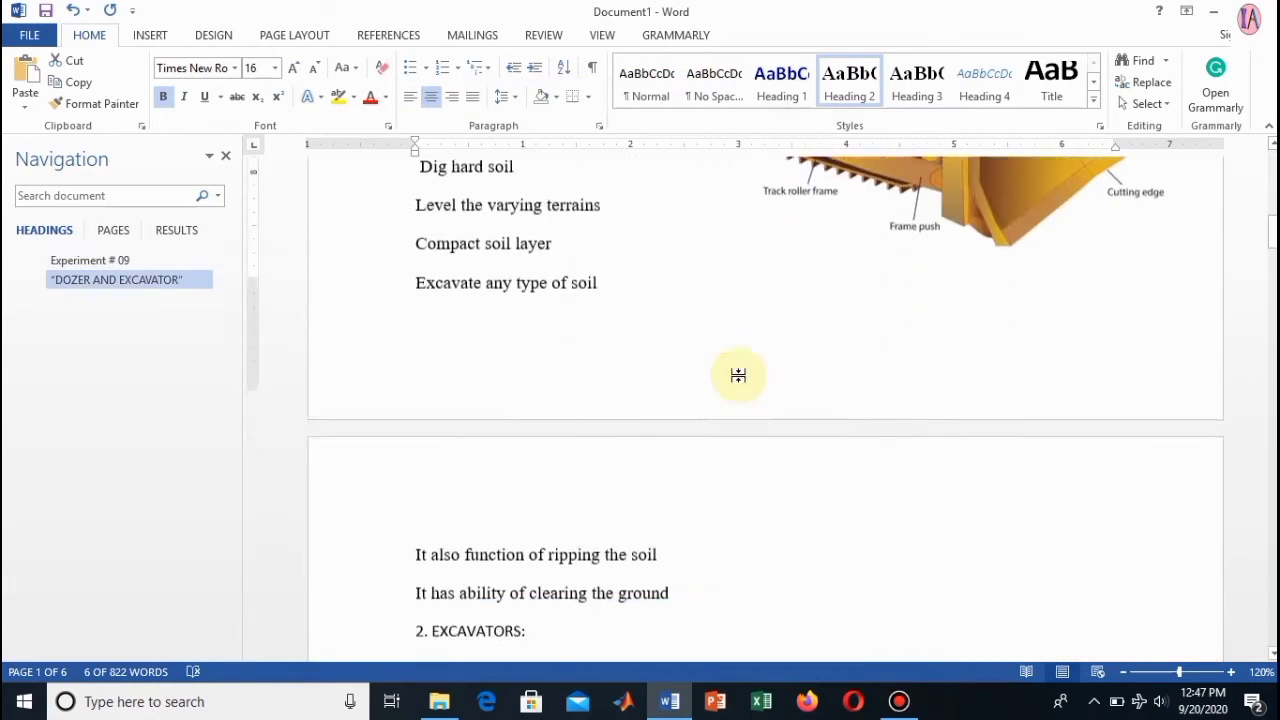
scroll(738, 375, "down", 15)
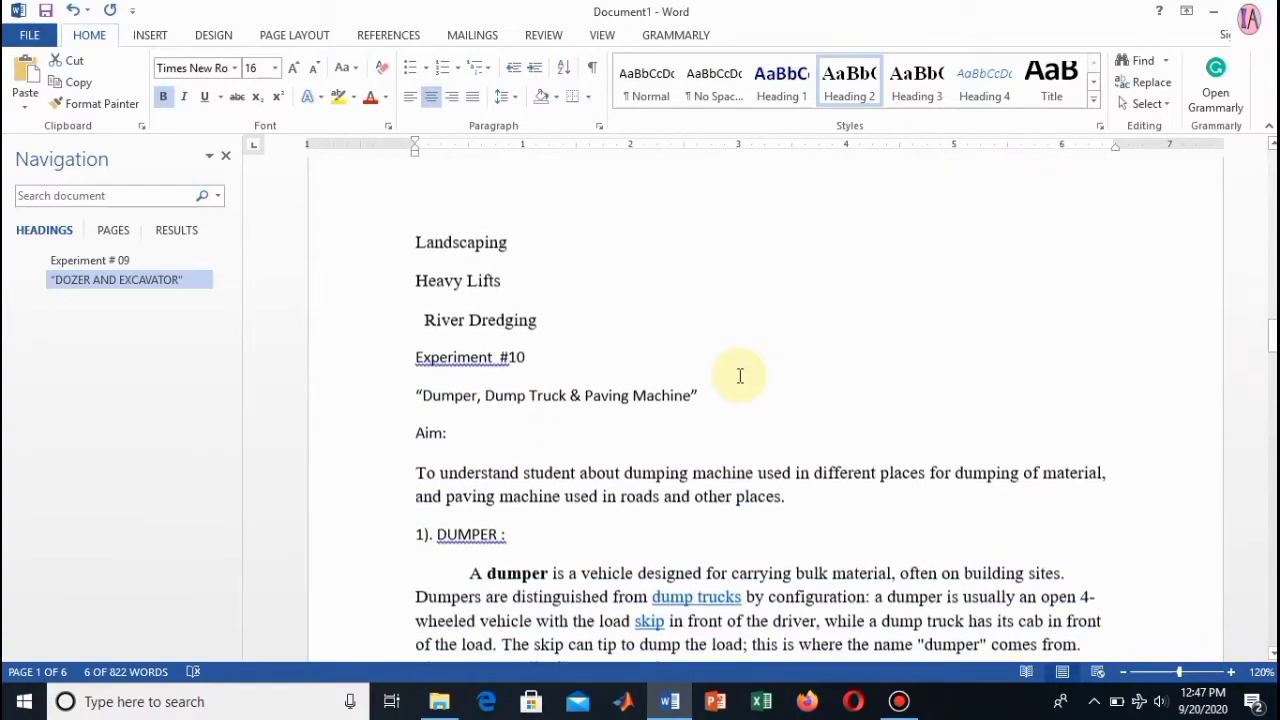
scroll(740, 376, "down", 10)
scroll(740, 376, "up", 10)
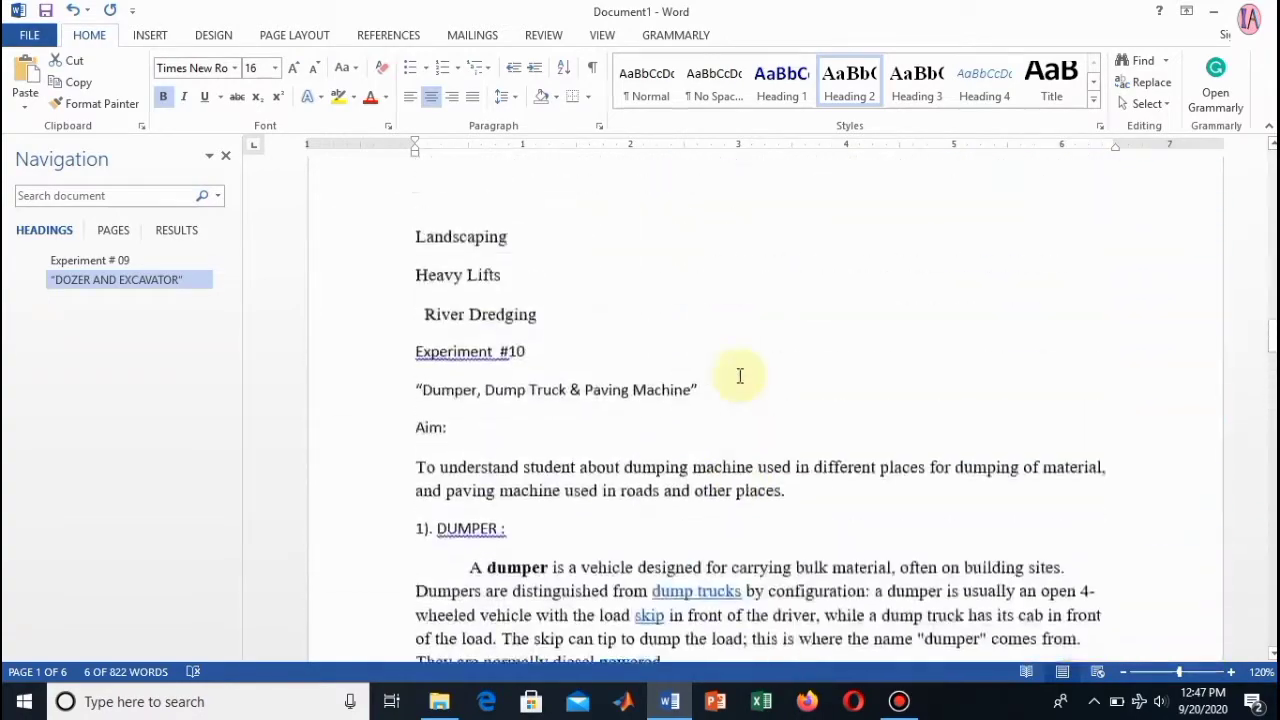
scroll(740, 376, "up", 2)
left_click_drag(700, 494, 418, 458)
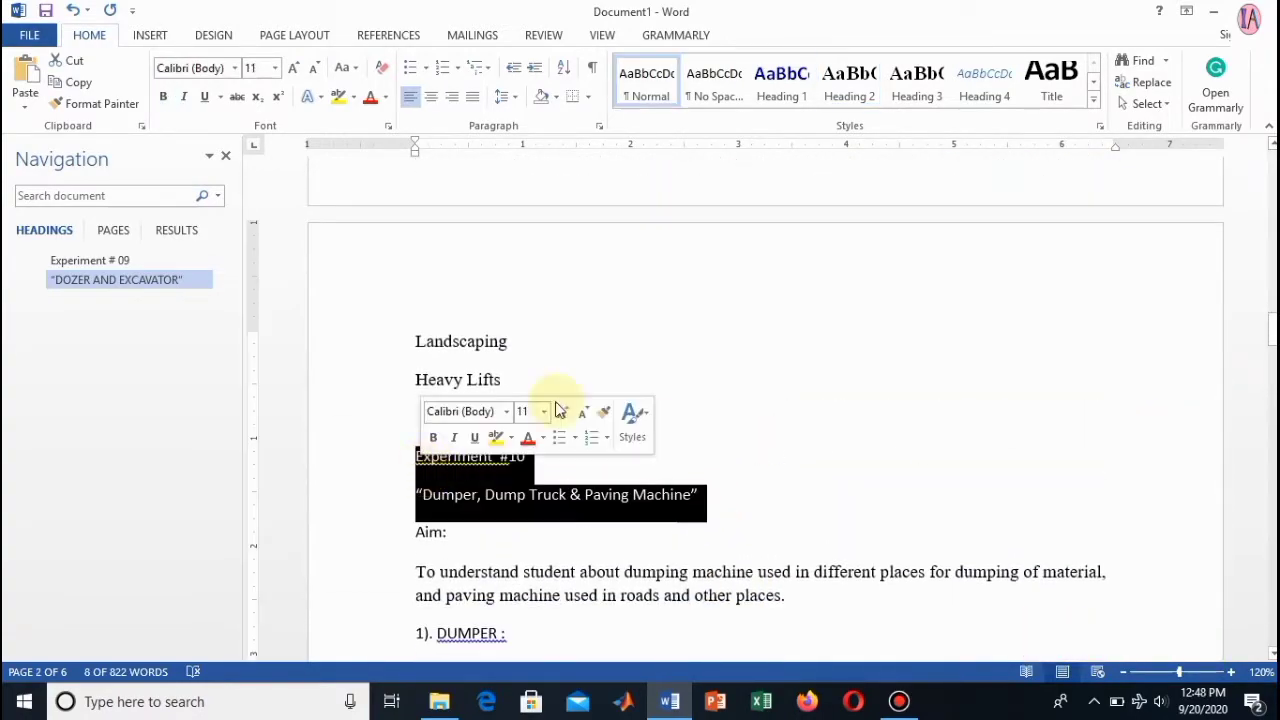
left_click(849, 80)
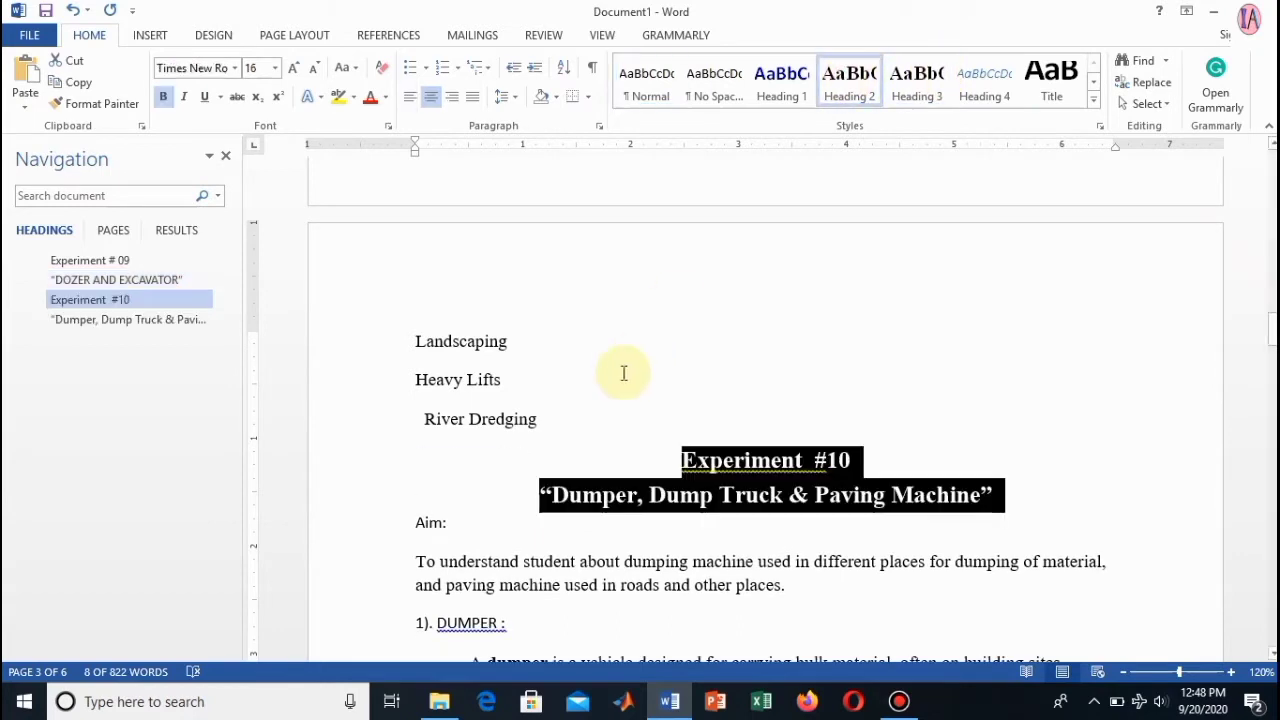
left_click(563, 428)
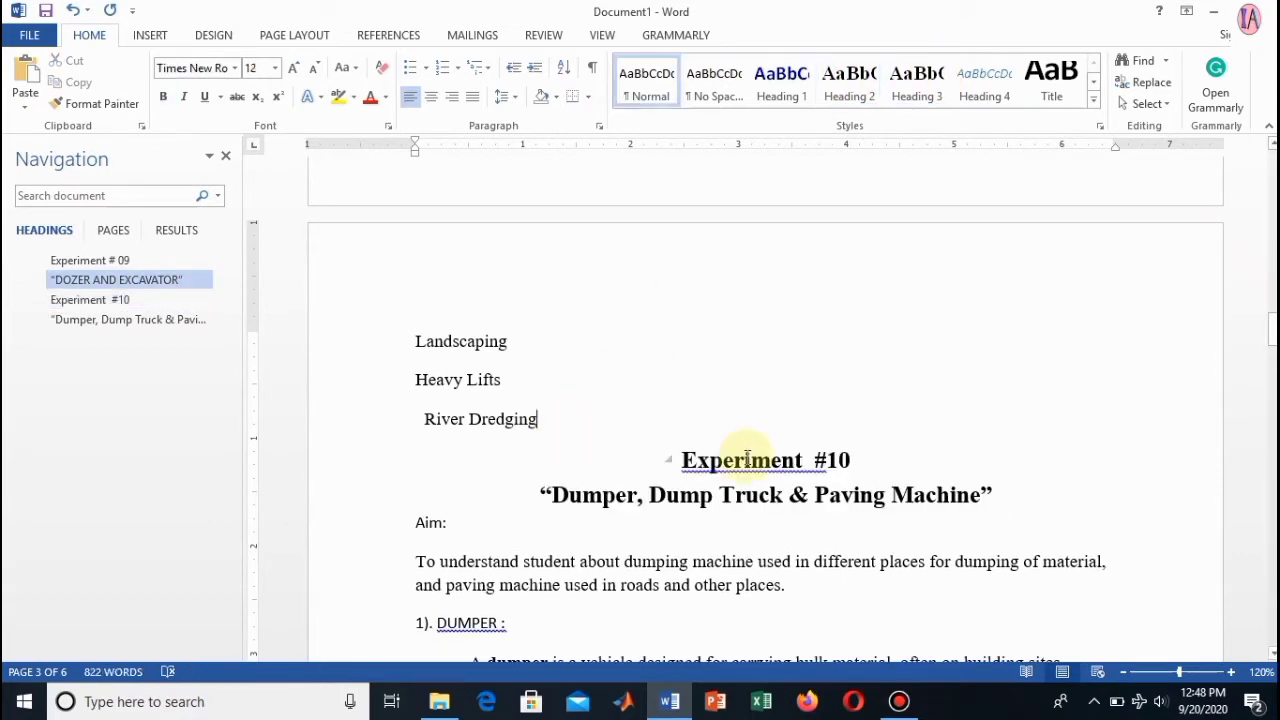
left_click(150, 36)
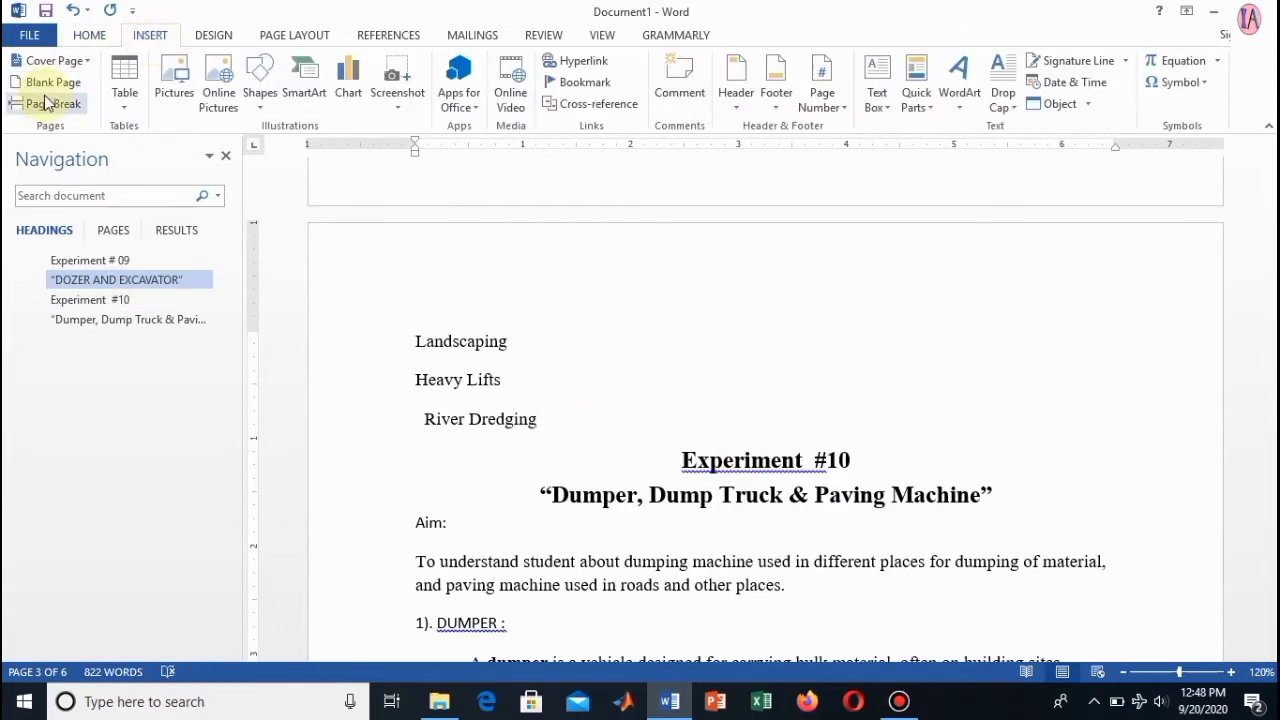
Step: Insert two page breaks after River Dredging so Experiment #10 starts on a new page
left_click(47, 104)
left_click(47, 104)
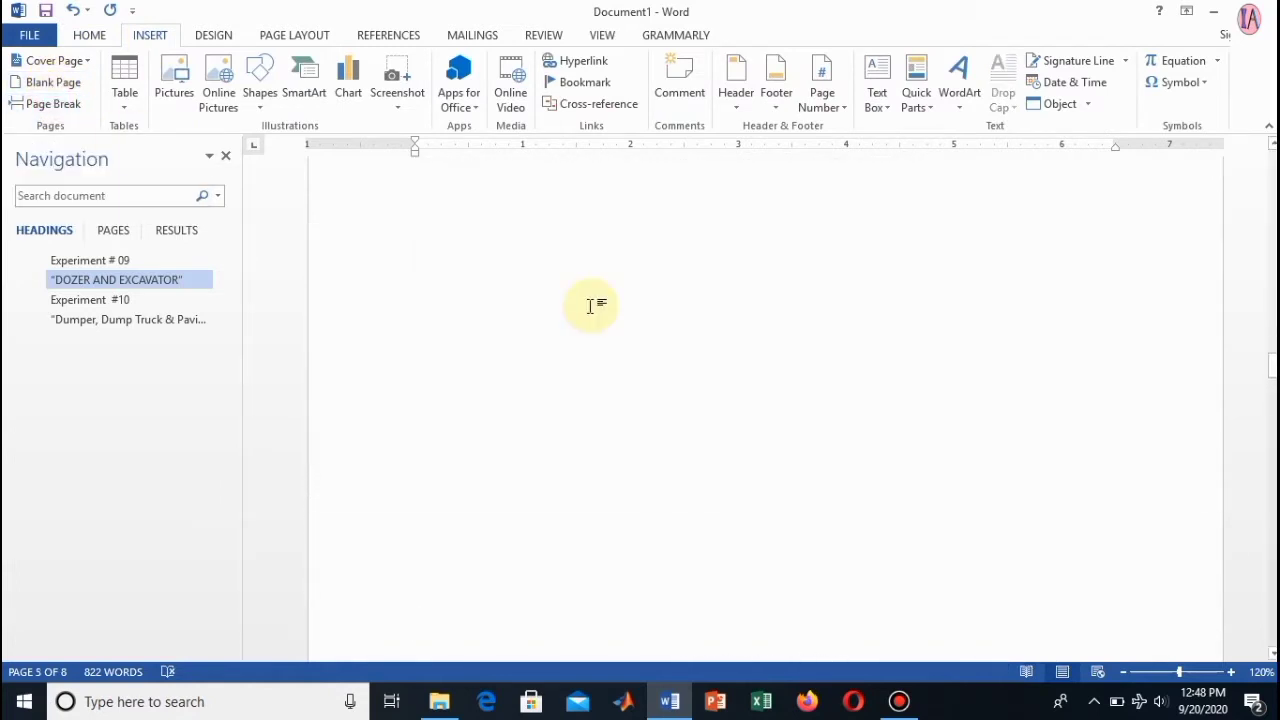
scroll(590, 305, "up", 15)
scroll(590, 305, "down", 5)
scroll(590, 305, "down", 10)
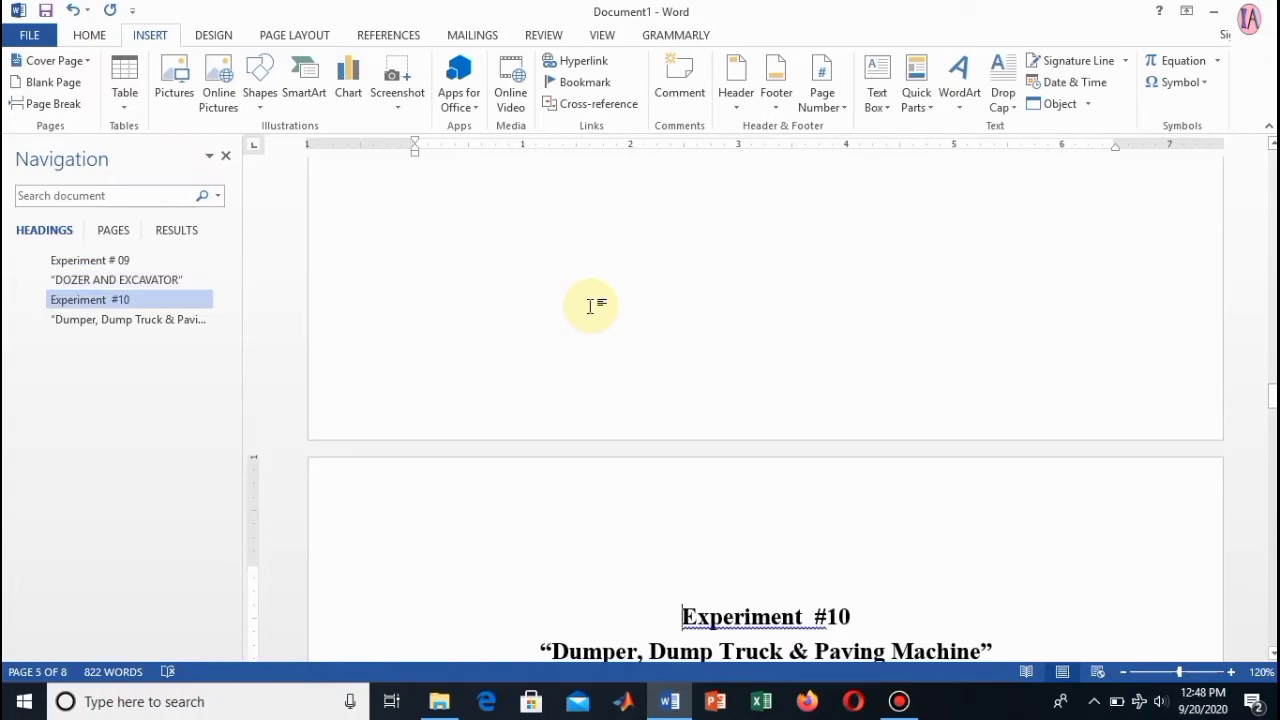
scroll(591, 306, "down", 20)
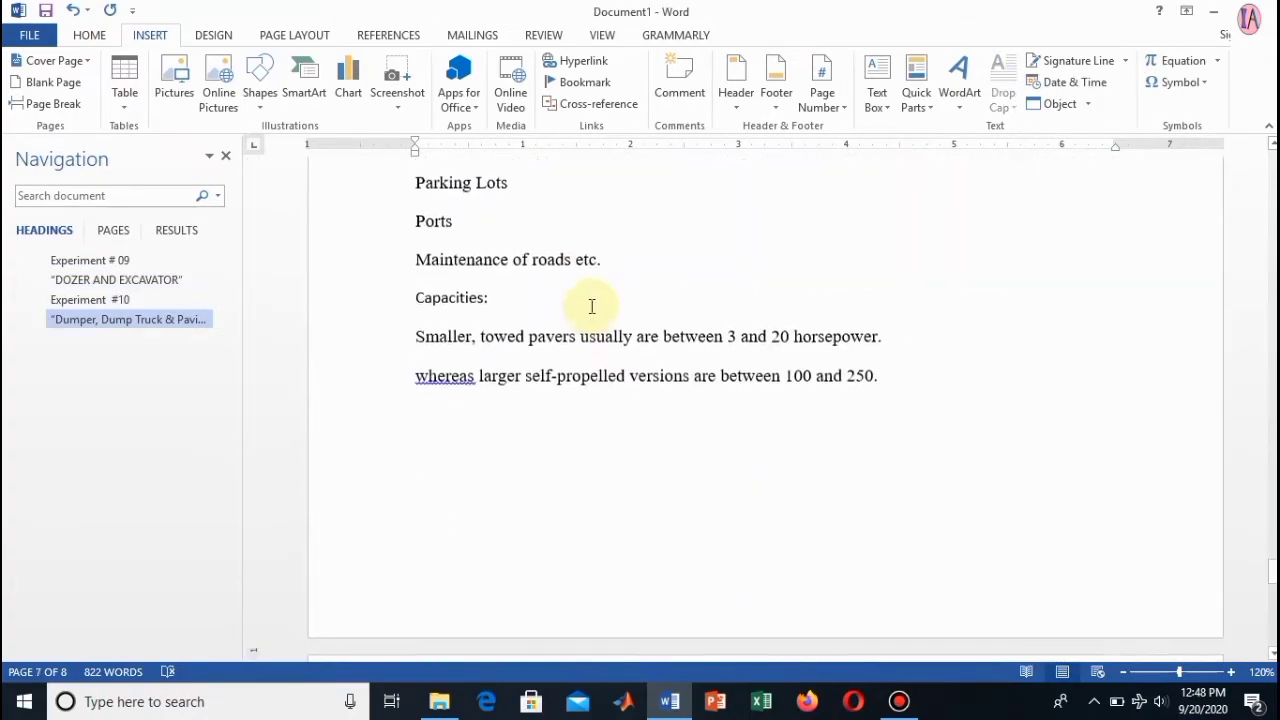
scroll(591, 306, "down", 5)
scroll(591, 306, "up", 20)
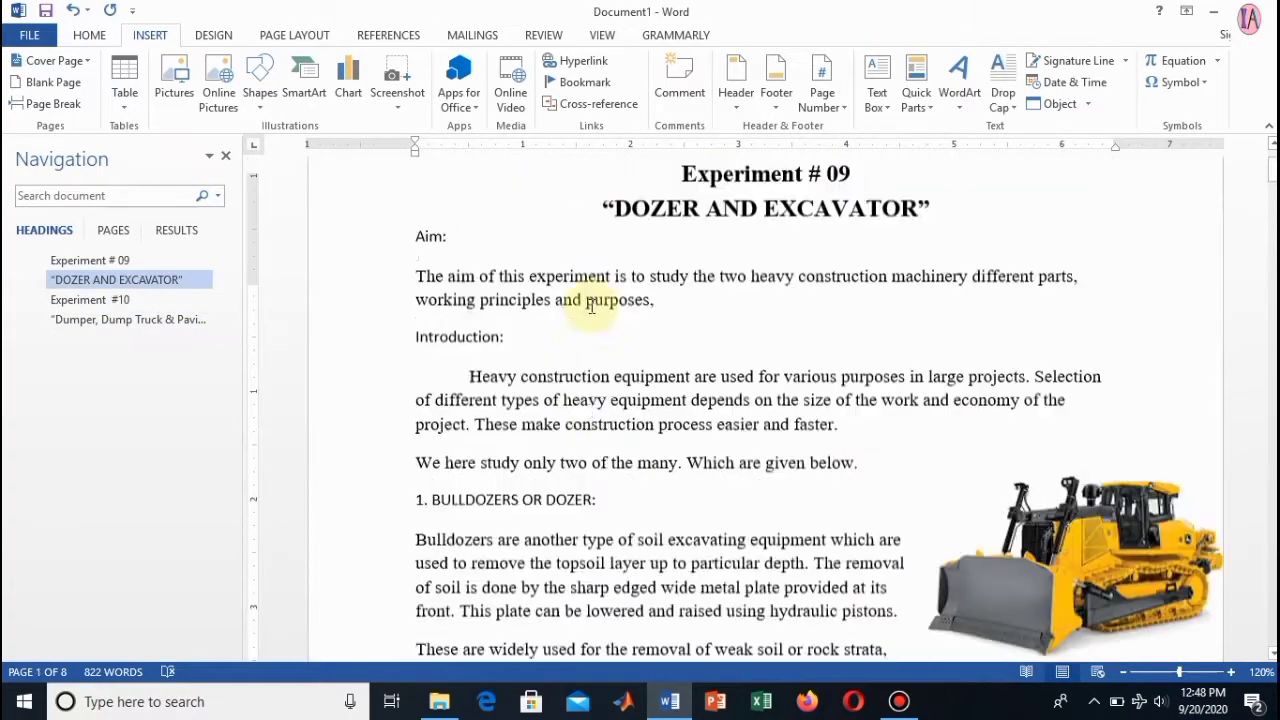
scroll(591, 306, "up", 2)
left_click(89, 35)
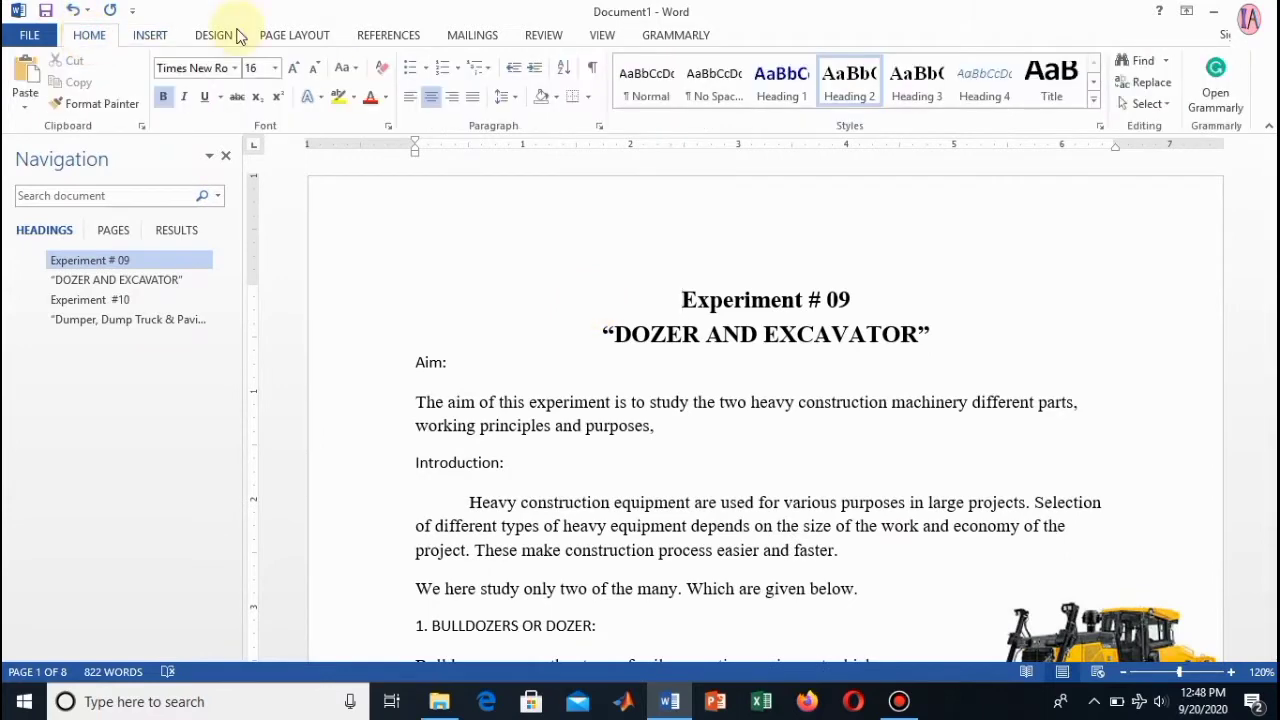
Step: Give the Heading 1 style a custom blue font colour, 14 pt, Times New Roman
right_click(779, 80)
left_click(878, 121)
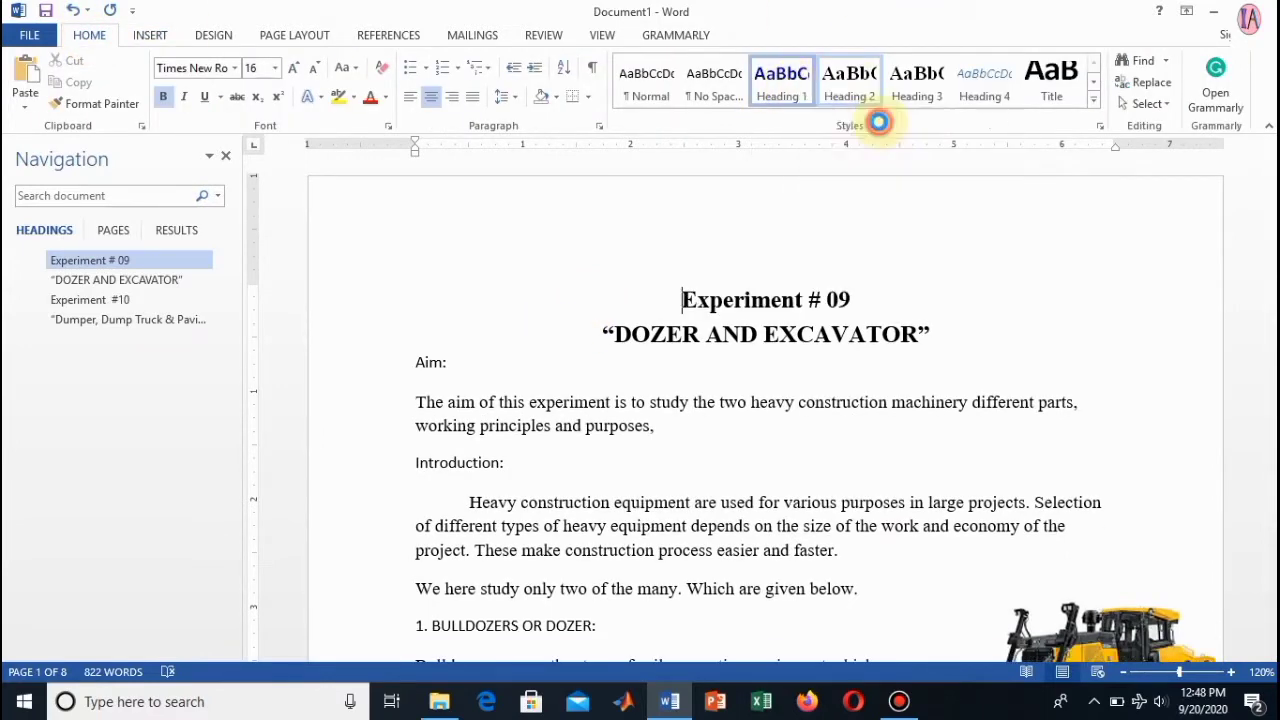
left_click(744, 253)
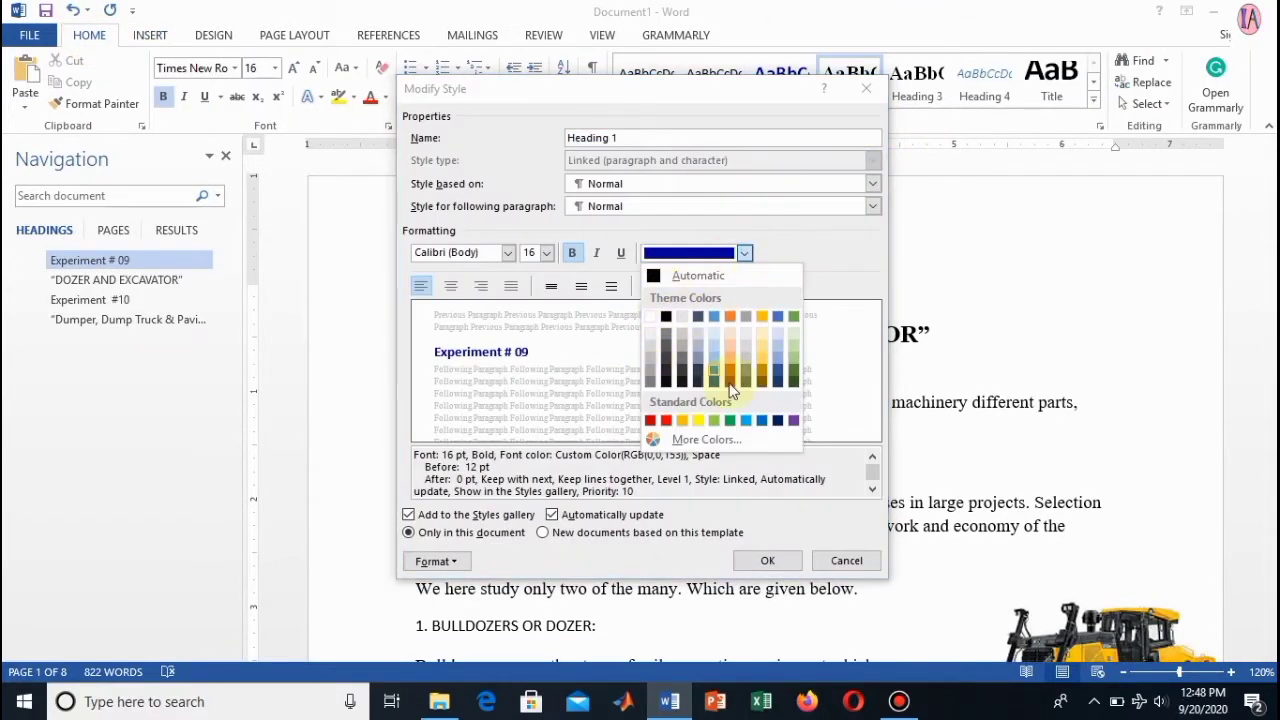
left_click(690, 440)
left_click(606, 249)
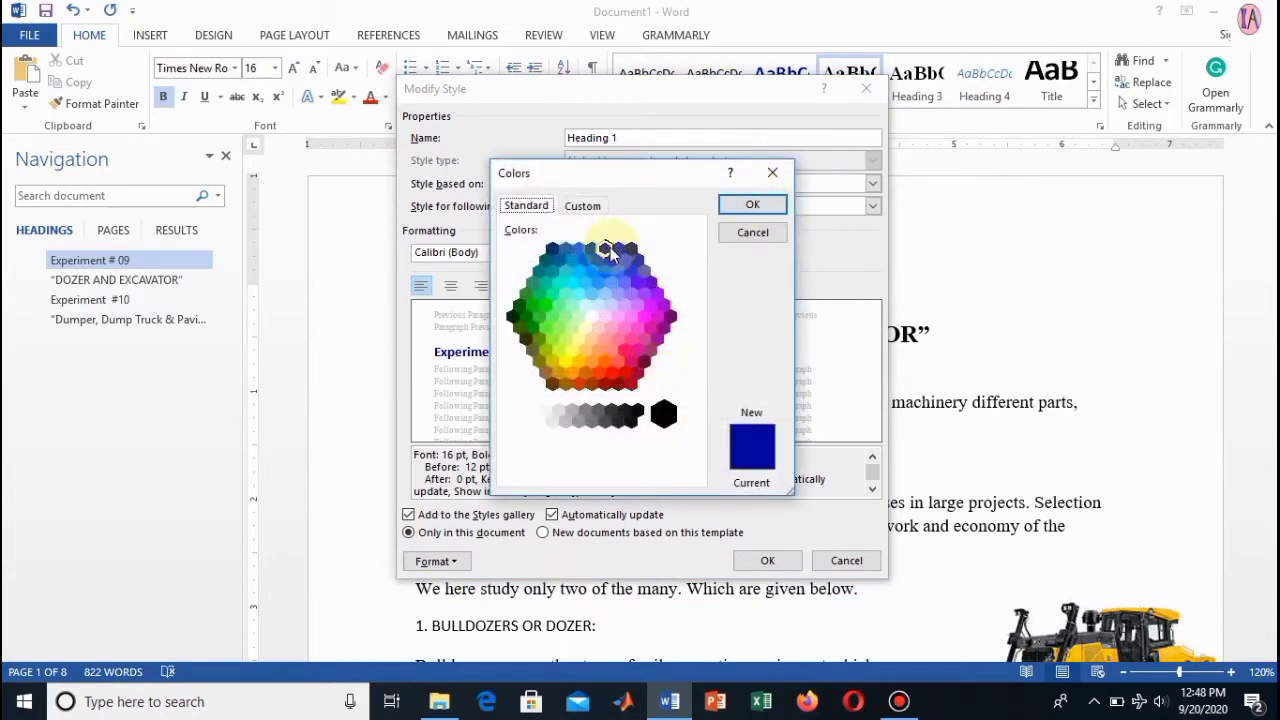
left_click(611, 260)
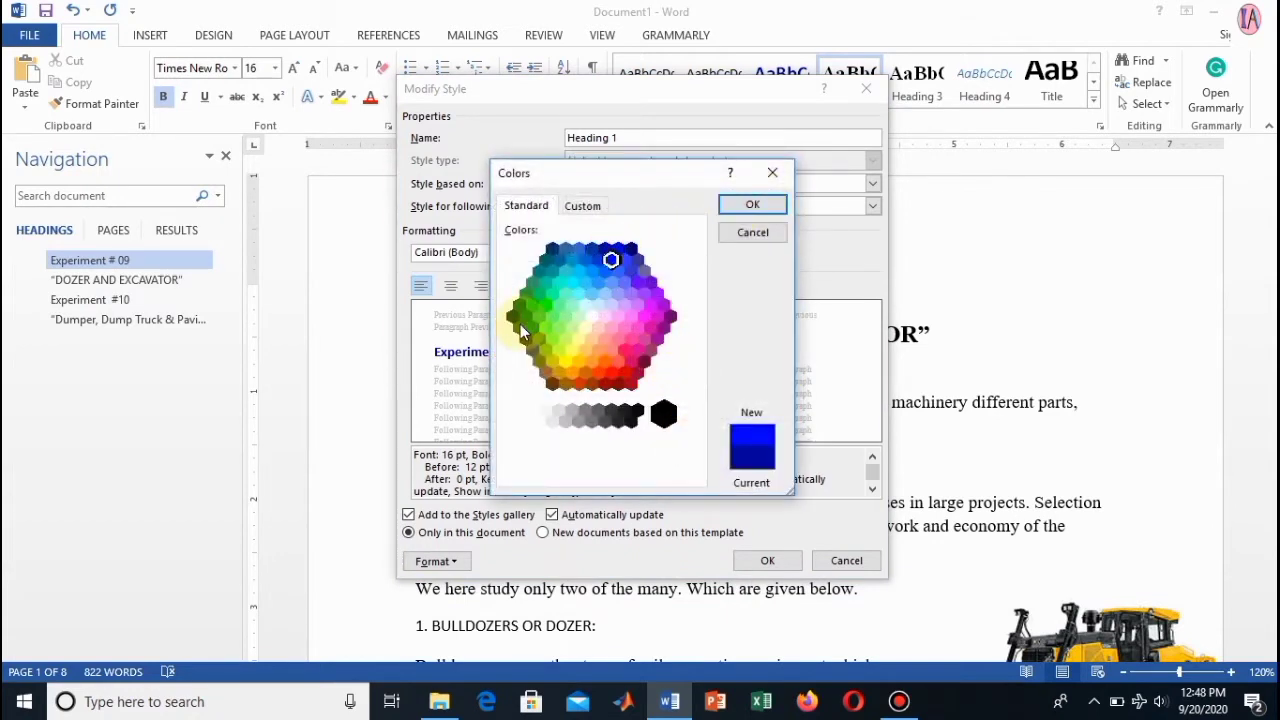
left_click(618, 248)
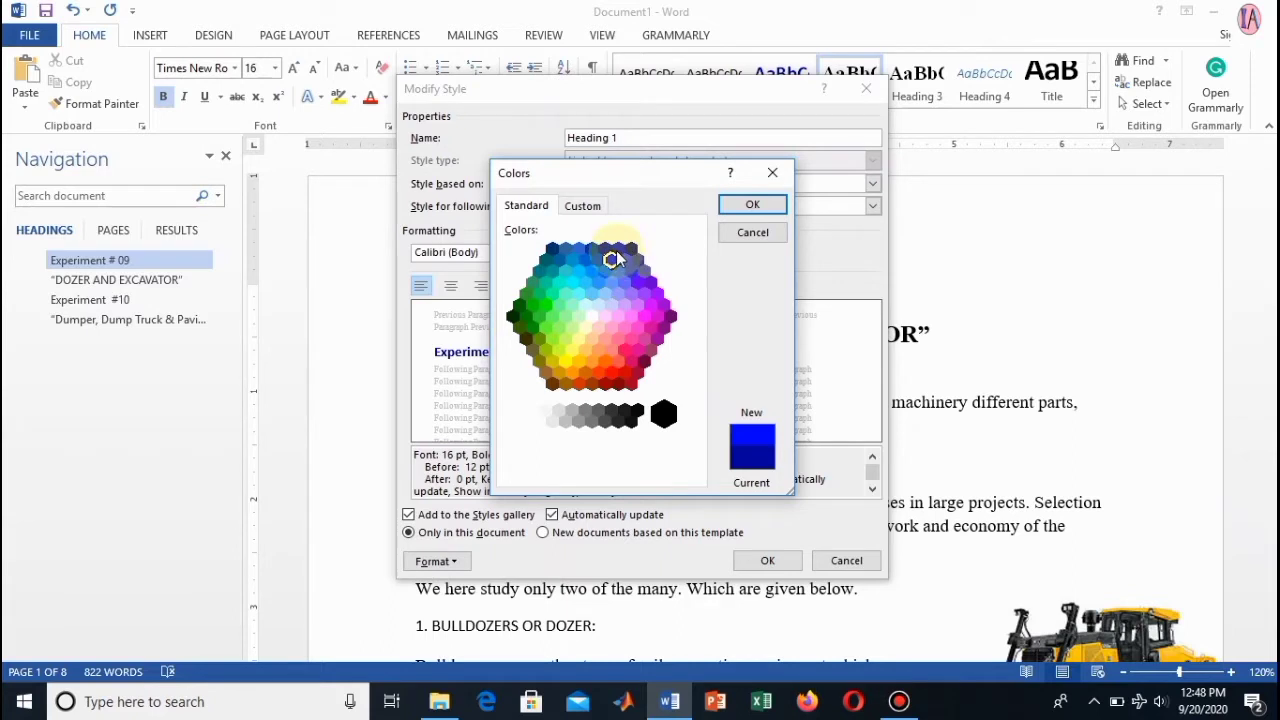
left_click(753, 205)
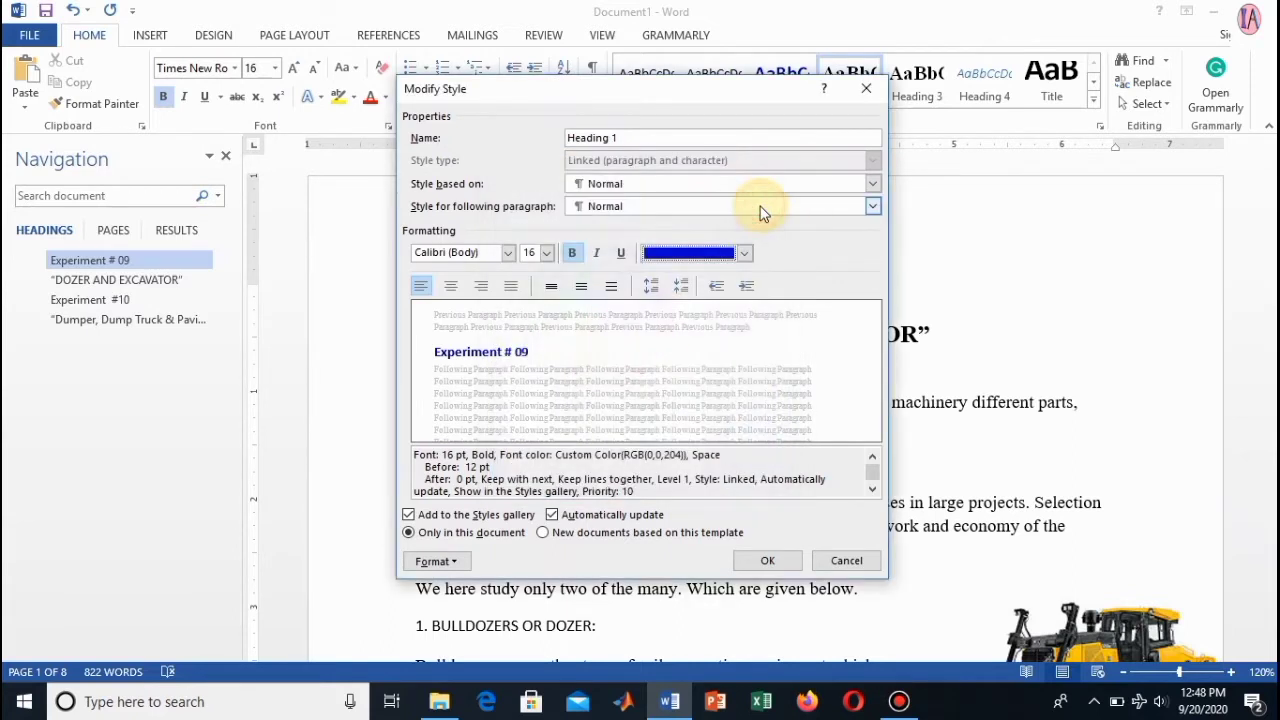
left_click(547, 253)
left_click(530, 340)
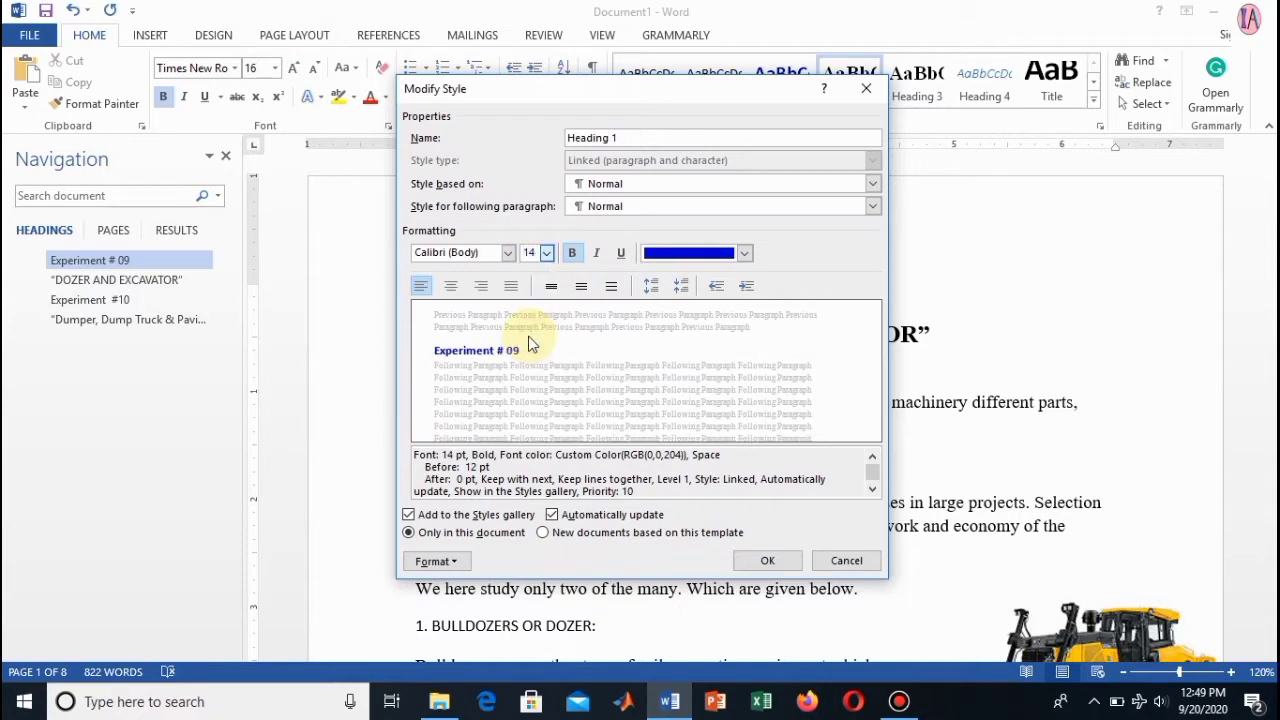
left_click(481, 252)
left_click(481, 252)
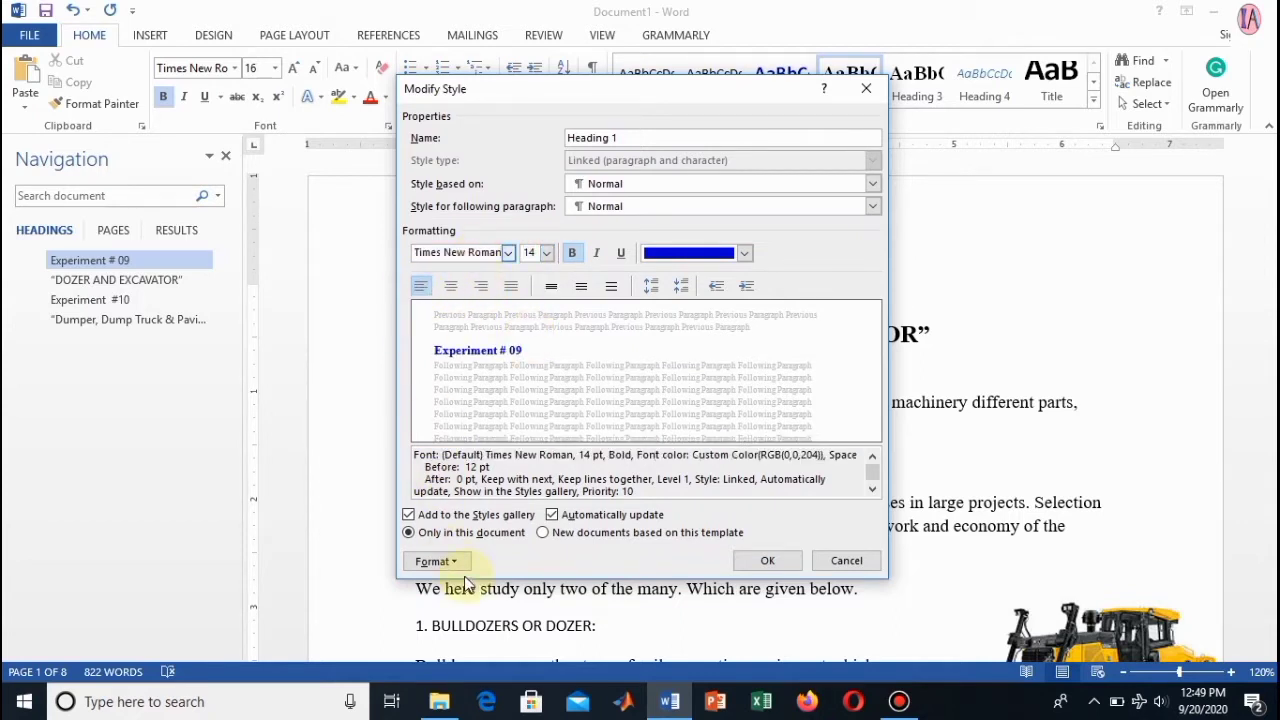
Step: Add the arrow picture bullet to Heading 1 and save the style
left_click(437, 561)
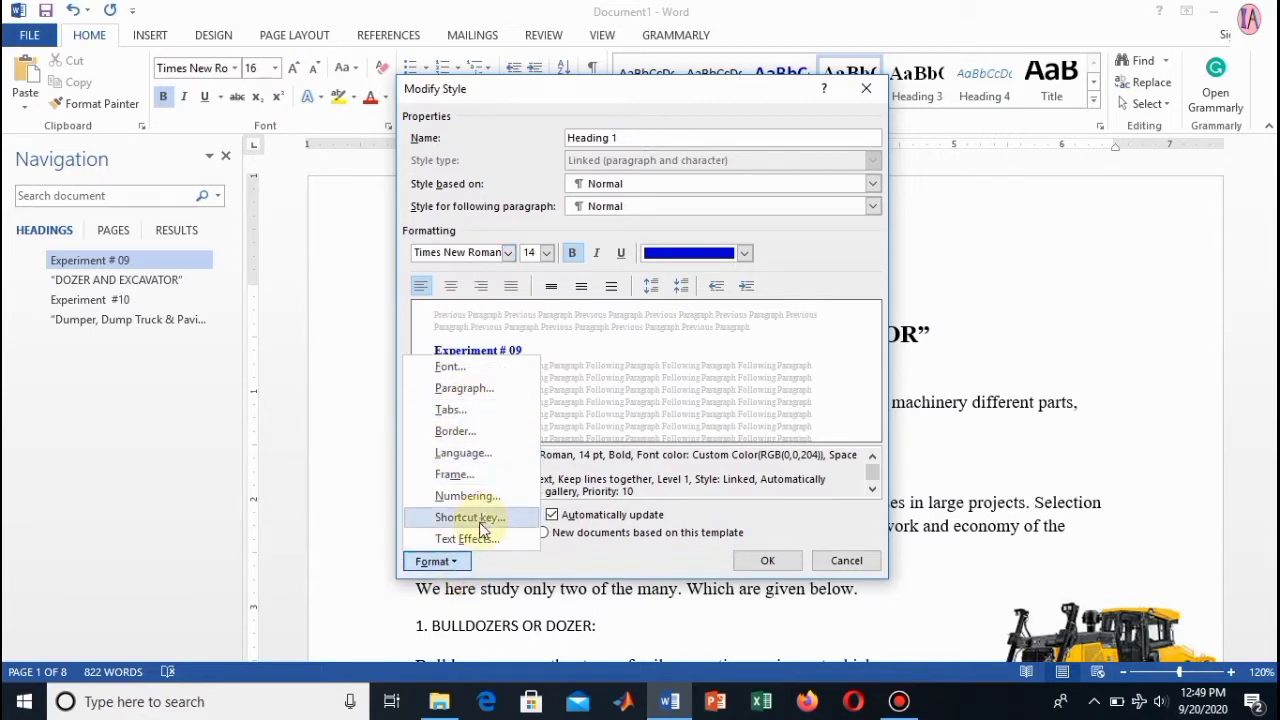
left_click(476, 496)
left_click(592, 180)
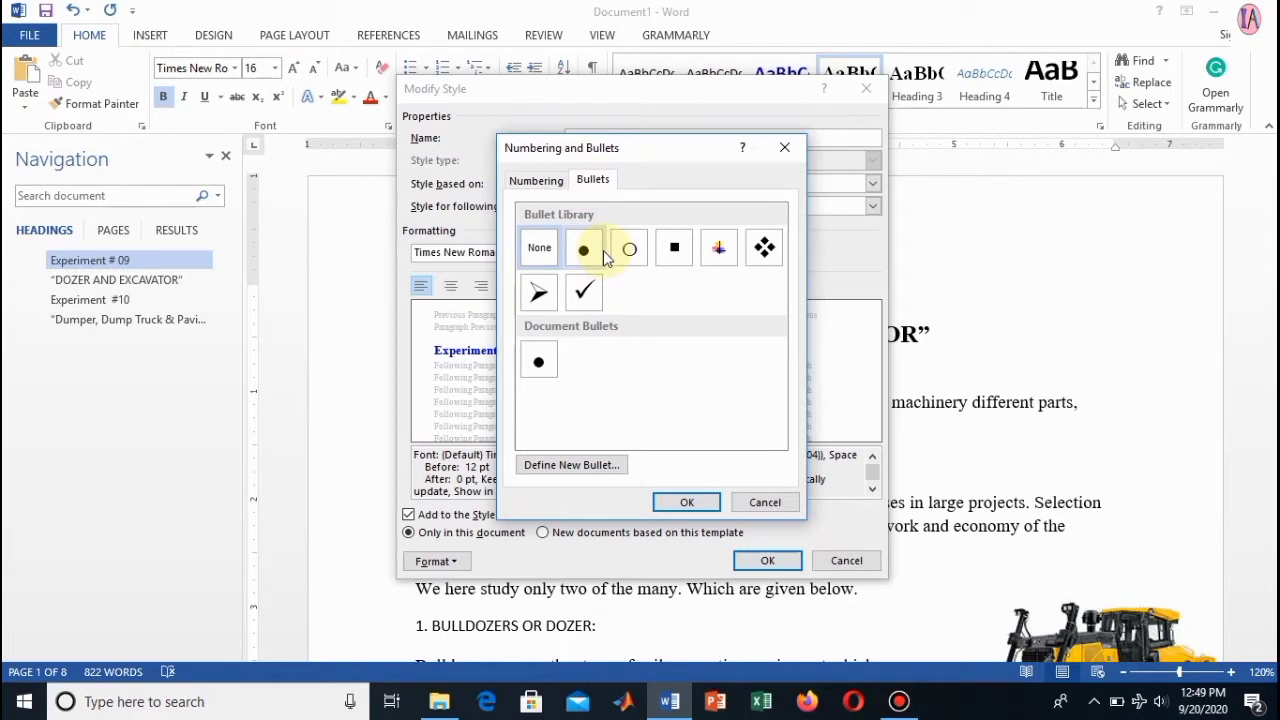
left_click(687, 503)
left_click(770, 560)
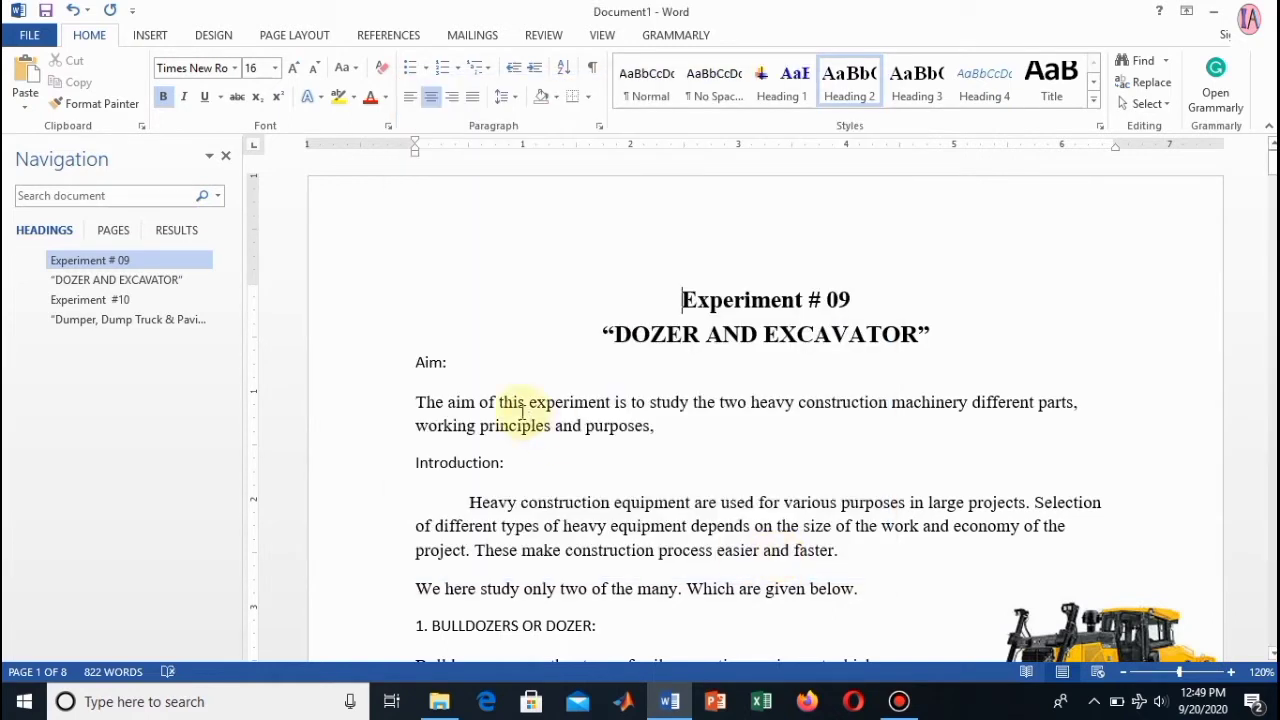
Step: Make Aim: and Introduction: Heading 1 section heads
triple_click(451, 363)
left_click(790, 88)
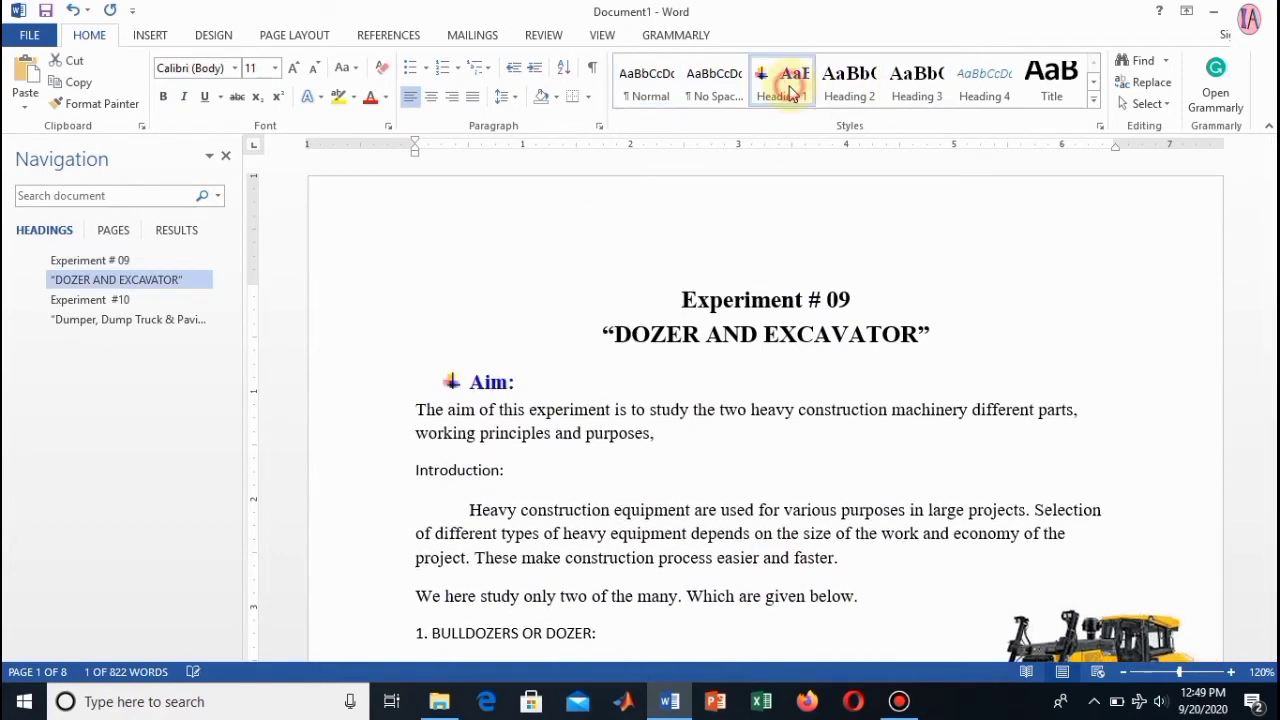
triple_click(510, 470)
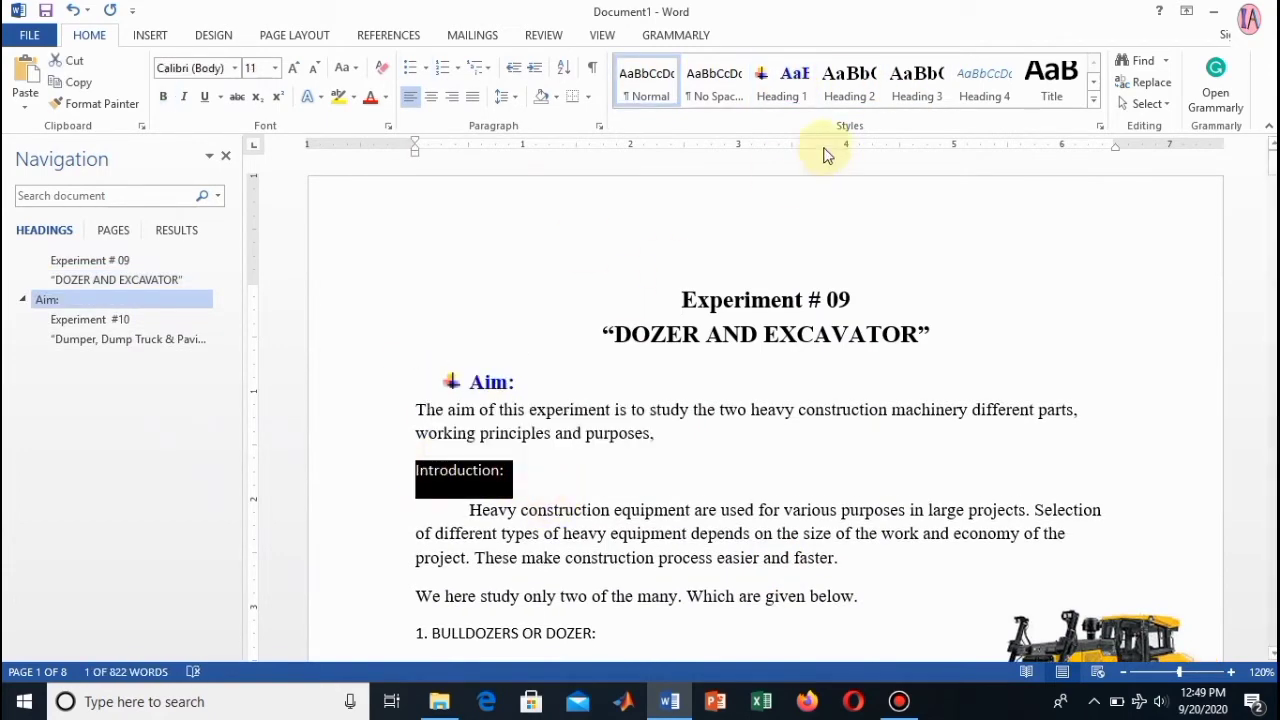
left_click(785, 80)
Step: Try Heading 1 on the 1. BULLDOZERS OR DOZER: line, then undo it
scroll(523, 371, "down", 4)
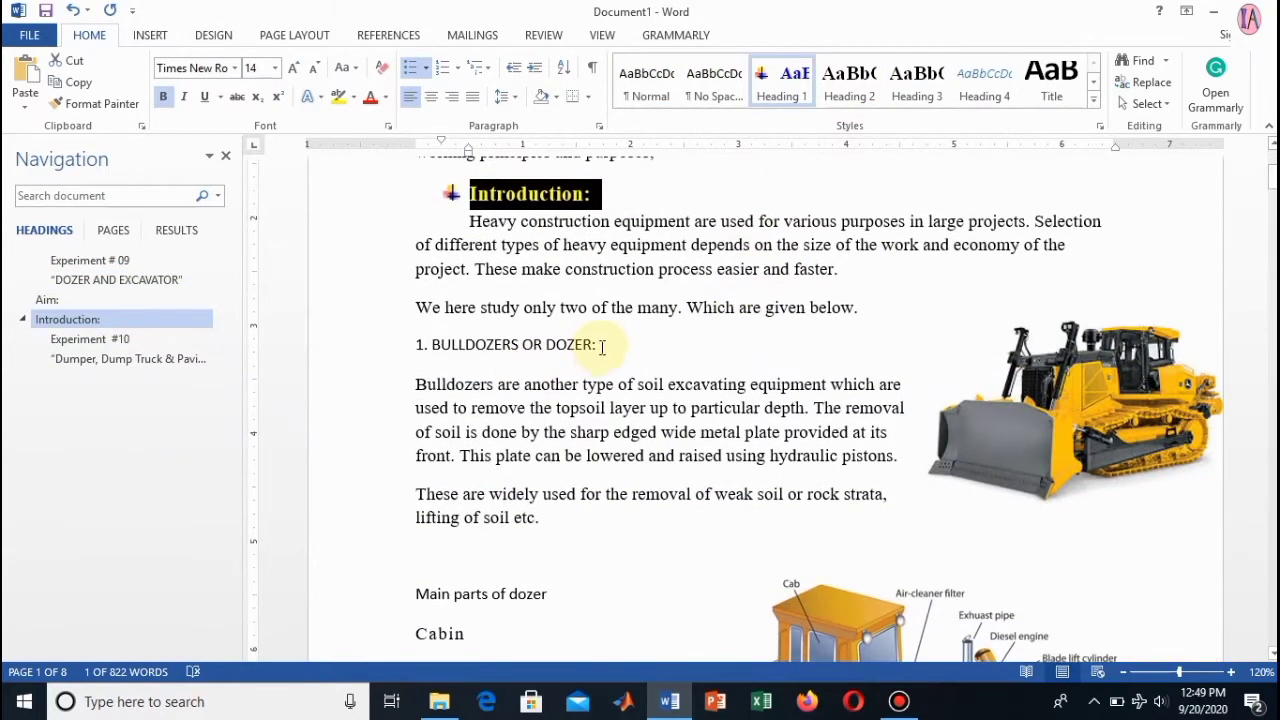
left_click_drag(602, 344, 394, 340)
left_click(778, 96)
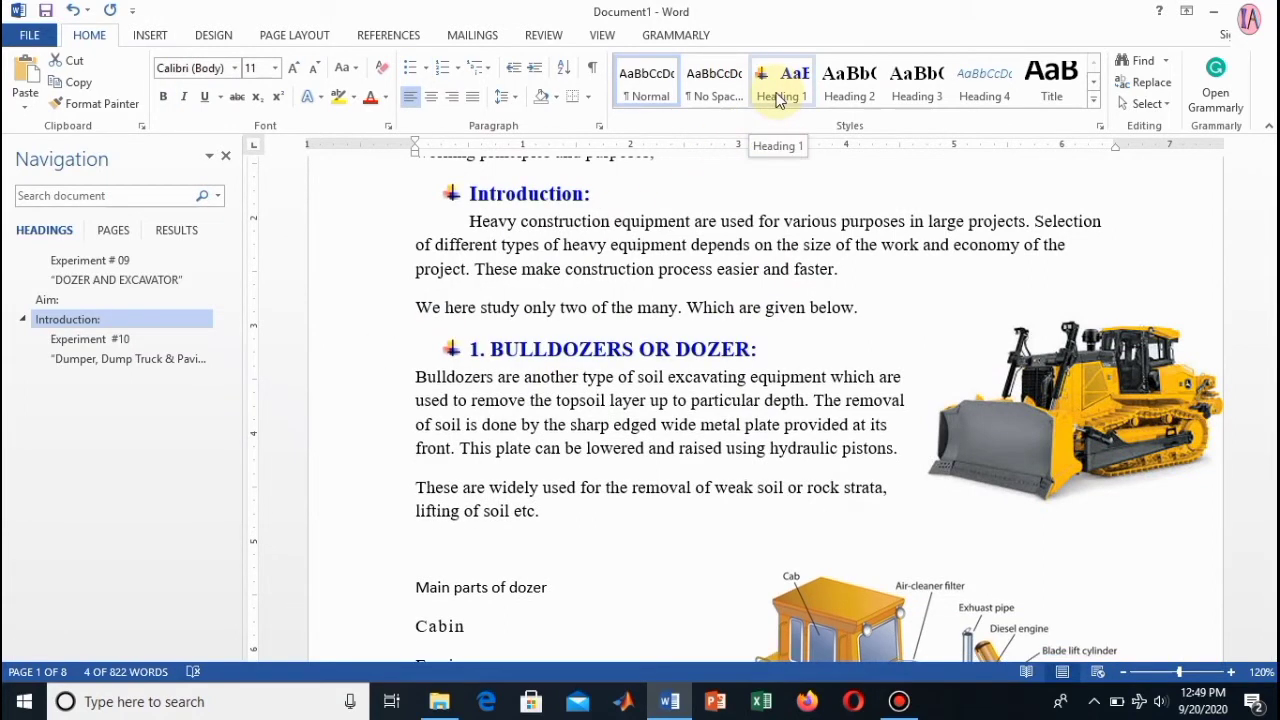
key("ctrl+z")
left_click(593, 348)
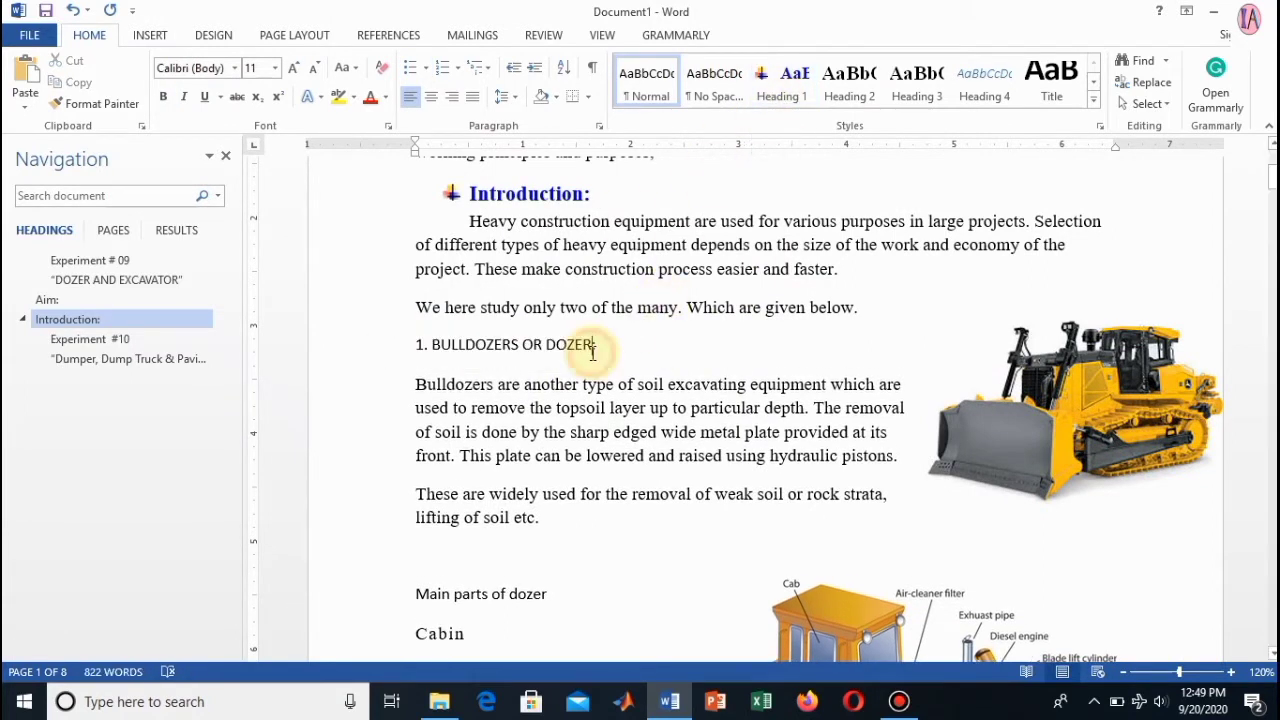
right_click(918, 84)
Step: Modify Heading 3 to 14 pt, left-aligned, with 1). 2). 3). numbering
left_click(980, 118)
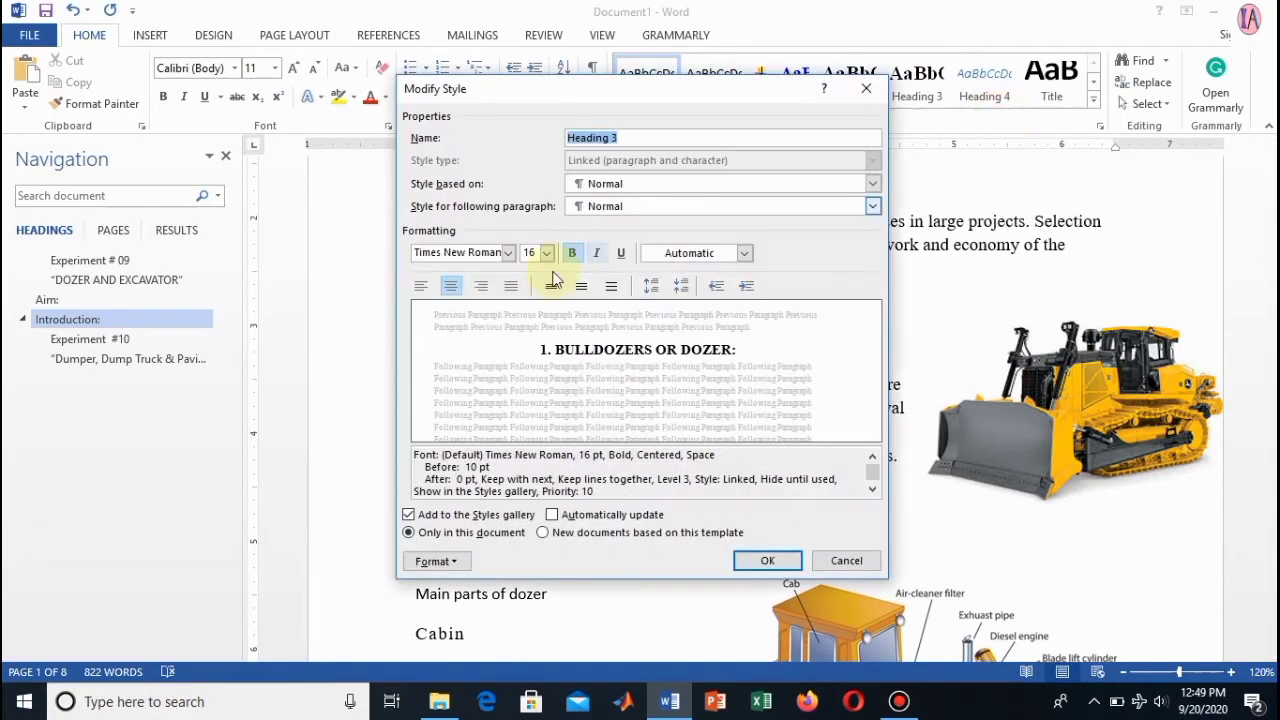
left_click(547, 255)
left_click(533, 330)
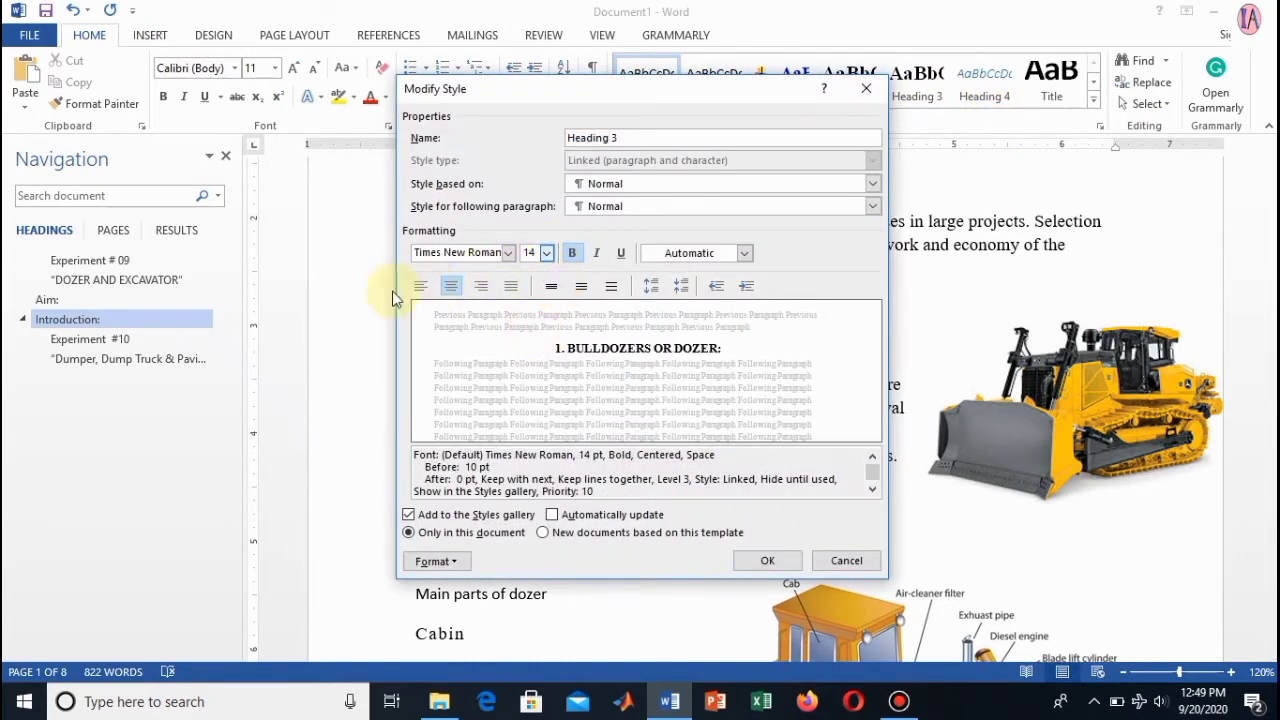
left_click(463, 563)
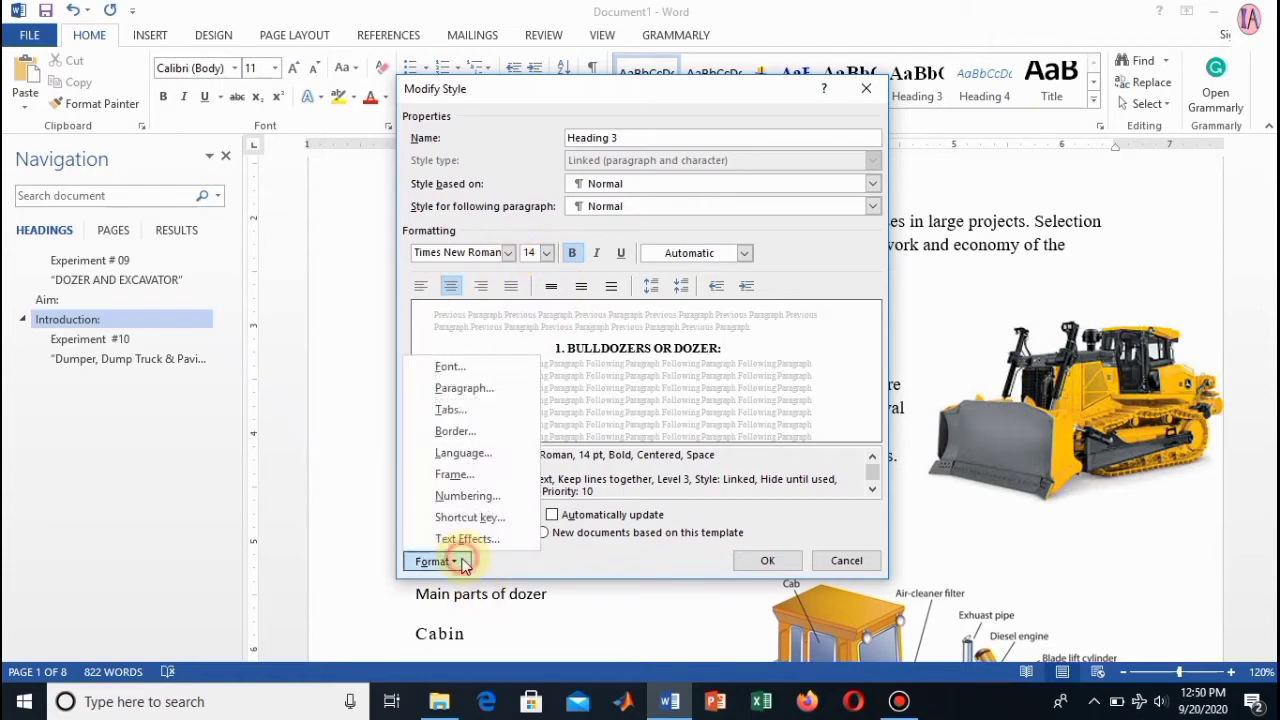
left_click(466, 495)
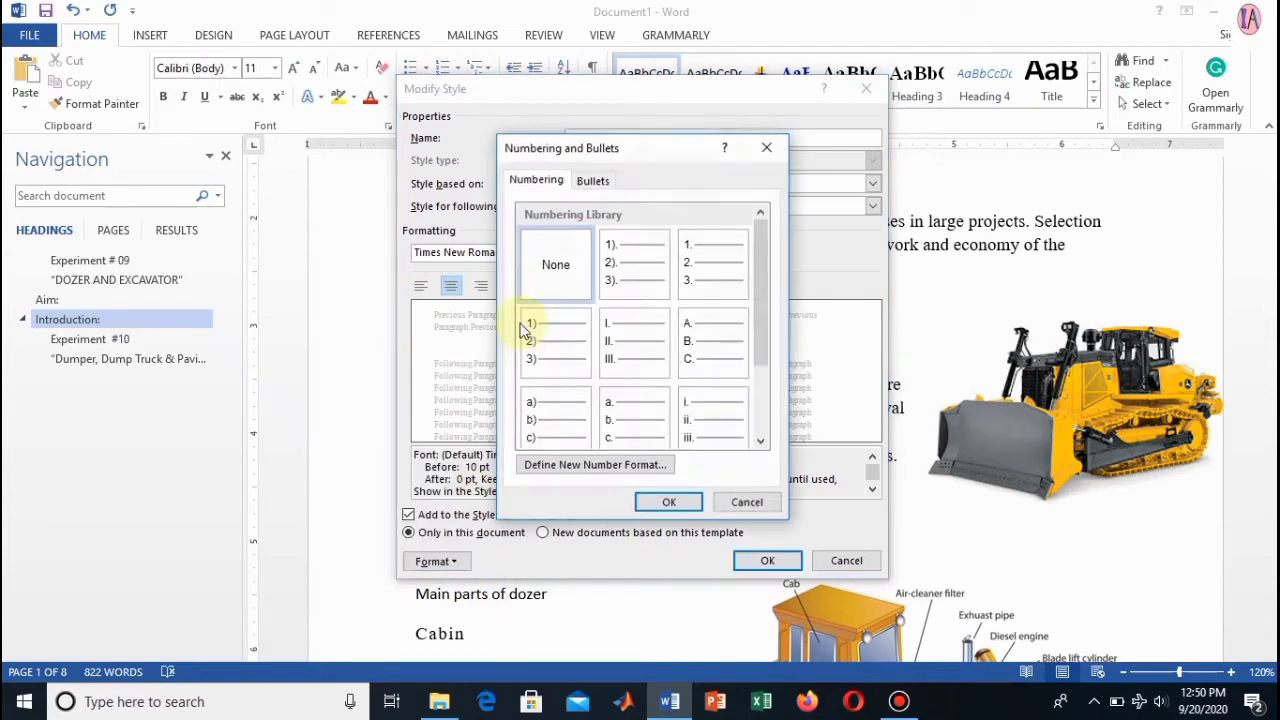
left_click(633, 270)
left_click(676, 503)
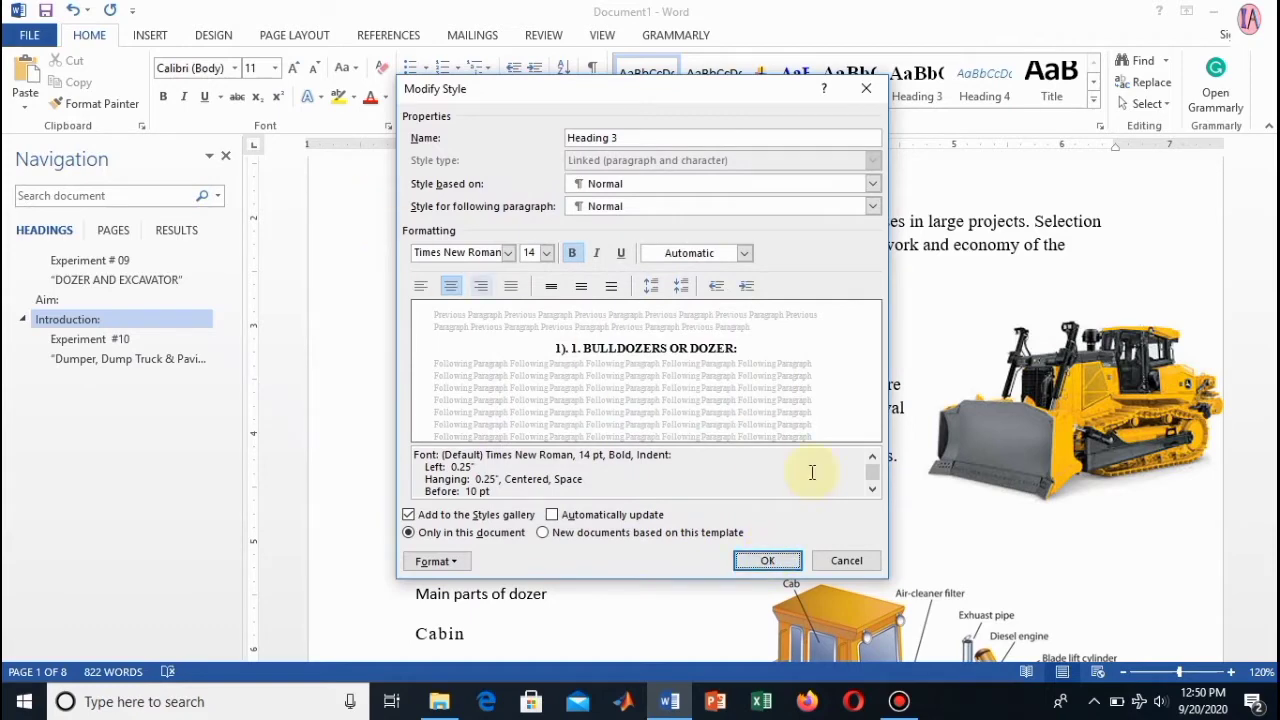
left_click(420, 290)
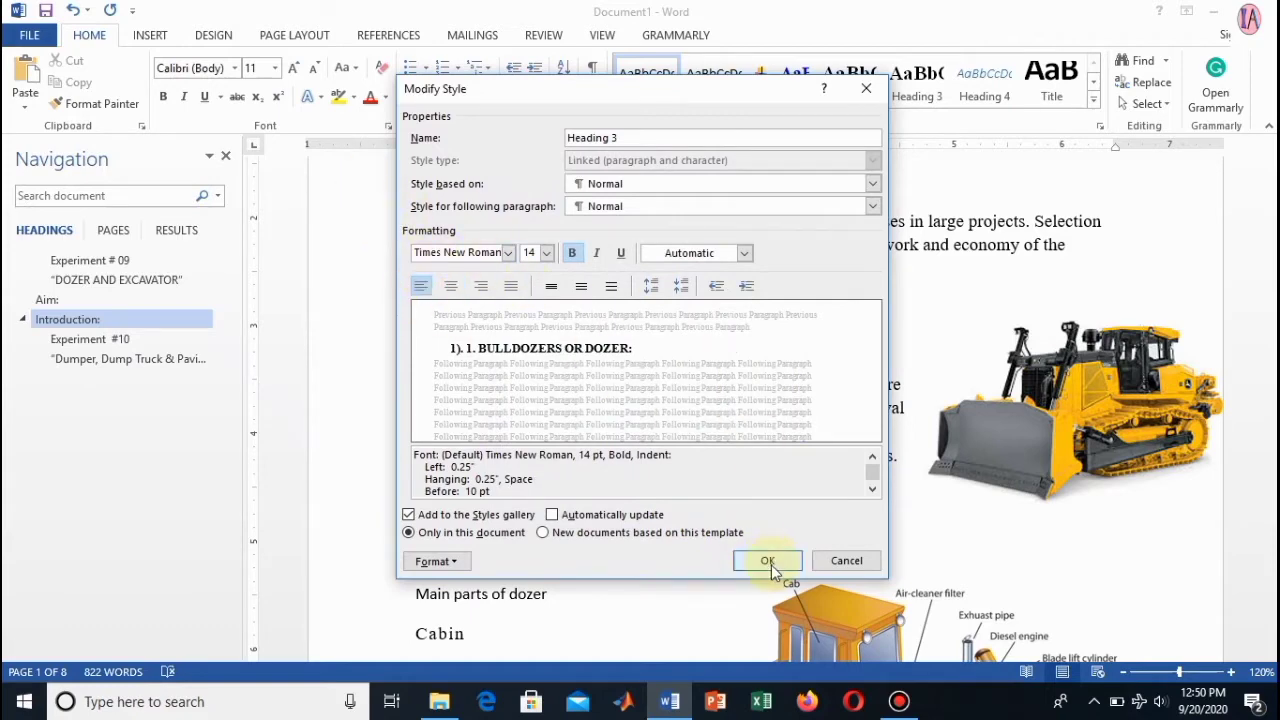
left_click(767, 562)
Step: Make BULLDOZERS OR DOZER: and Main parts of dozer numbered Heading 3 subheads, deleting the leftover 1
left_click_drag(600, 344, 433, 345)
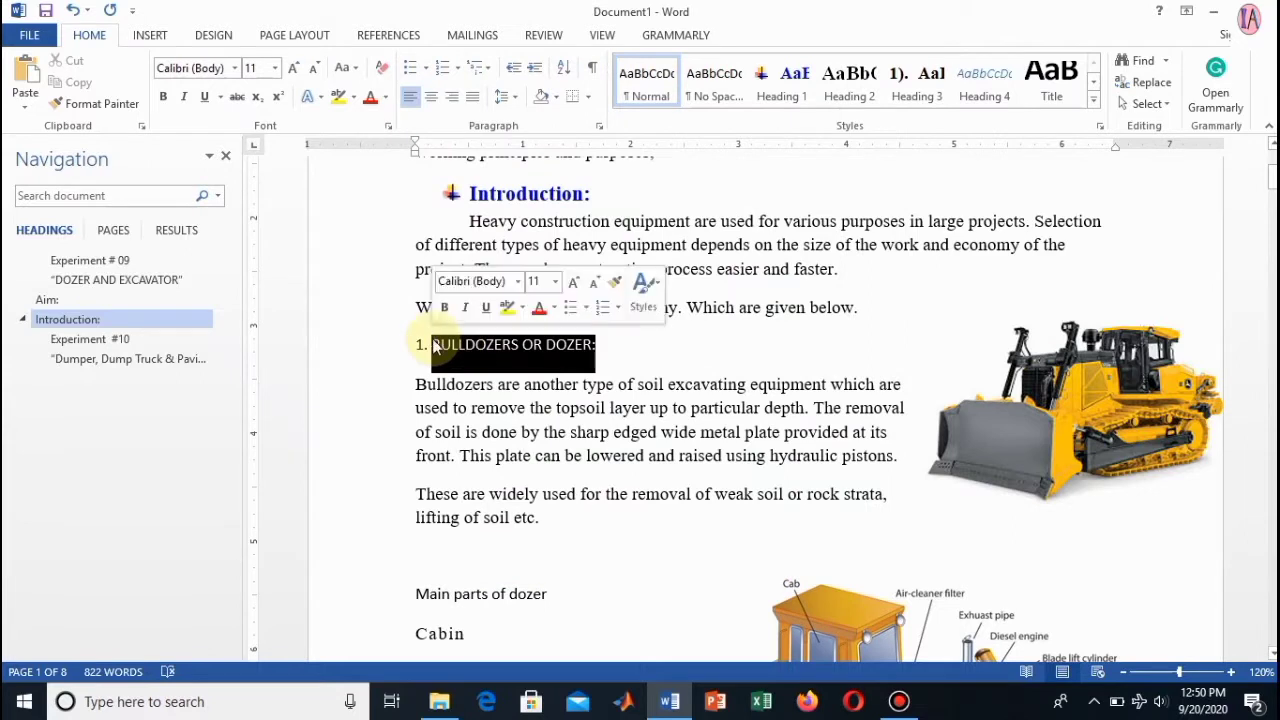
left_click(917, 78)
left_click(659, 350)
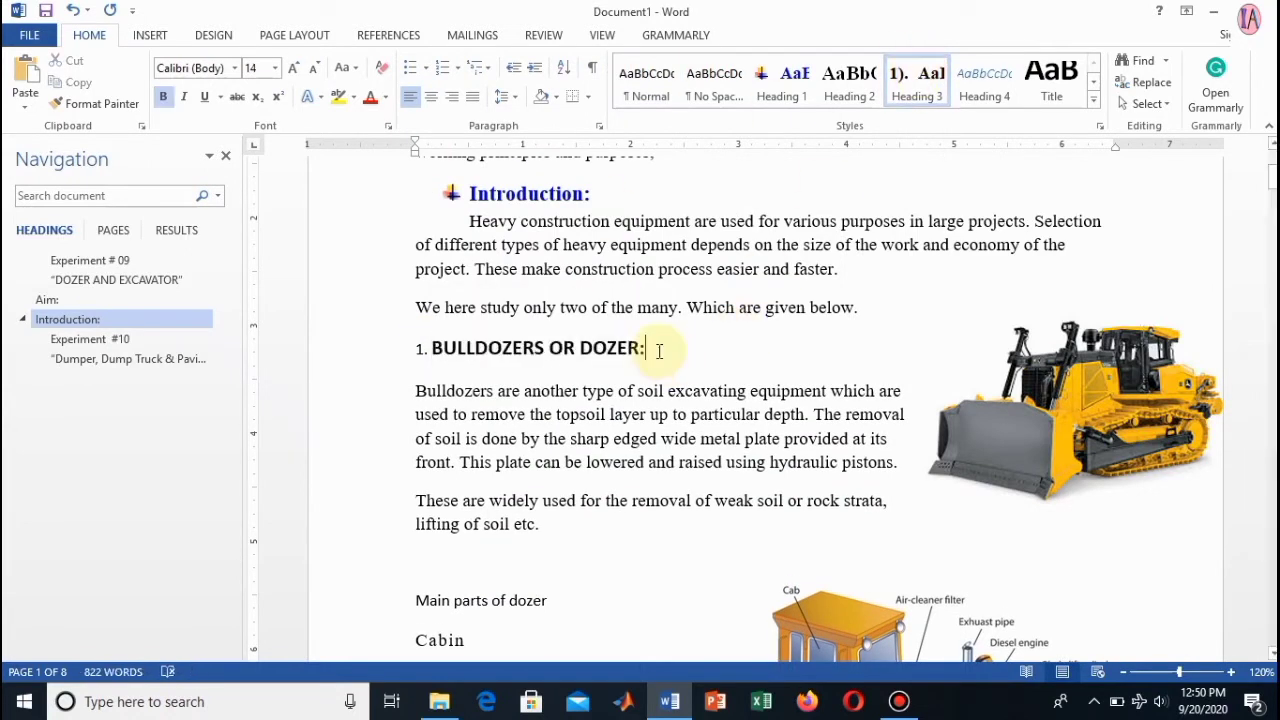
left_click(917, 78)
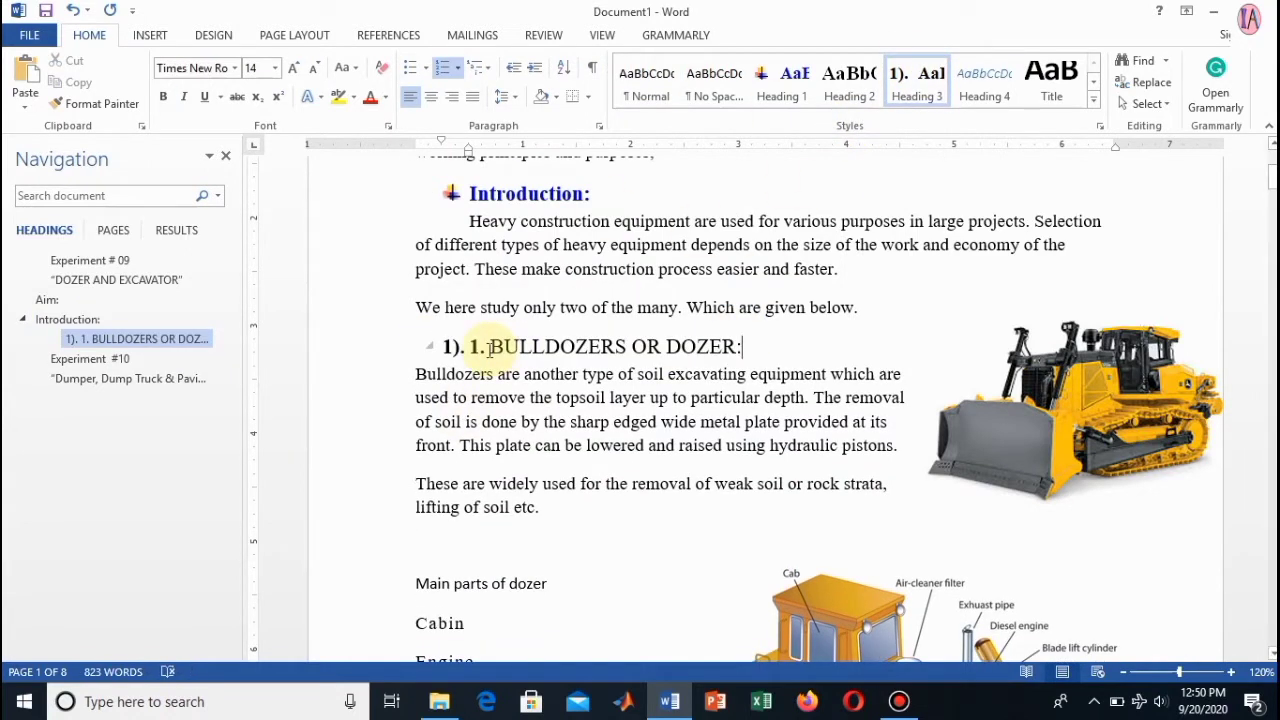
key("BackSpace")
key("BackSpace")
key("BackSpace")
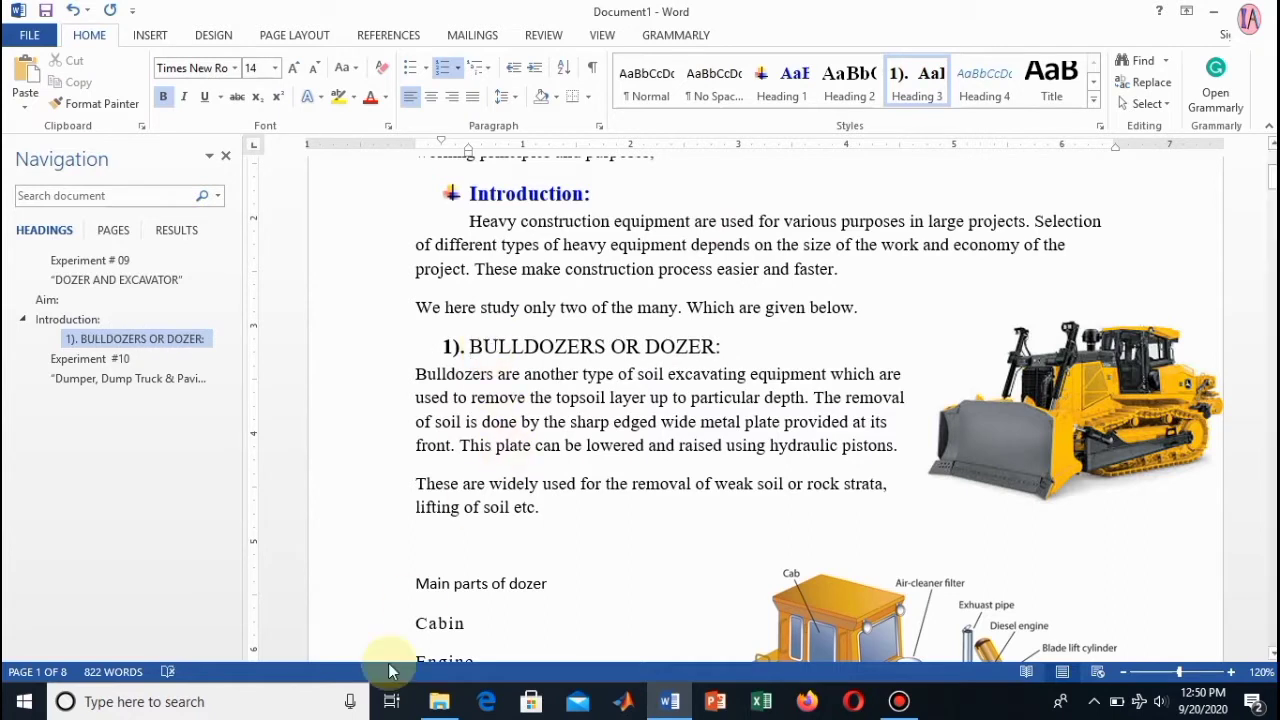
scroll(549, 609, "down", 3)
triple_click(561, 431)
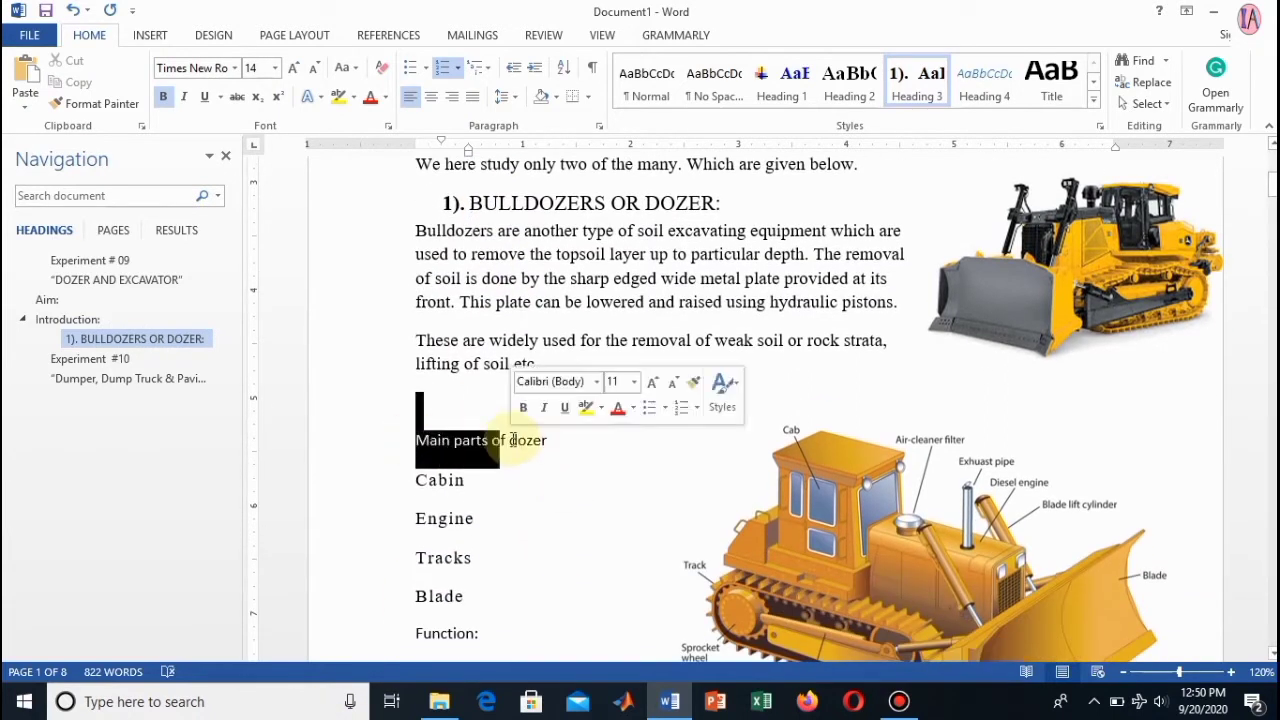
double_click(529, 441)
left_click(563, 442)
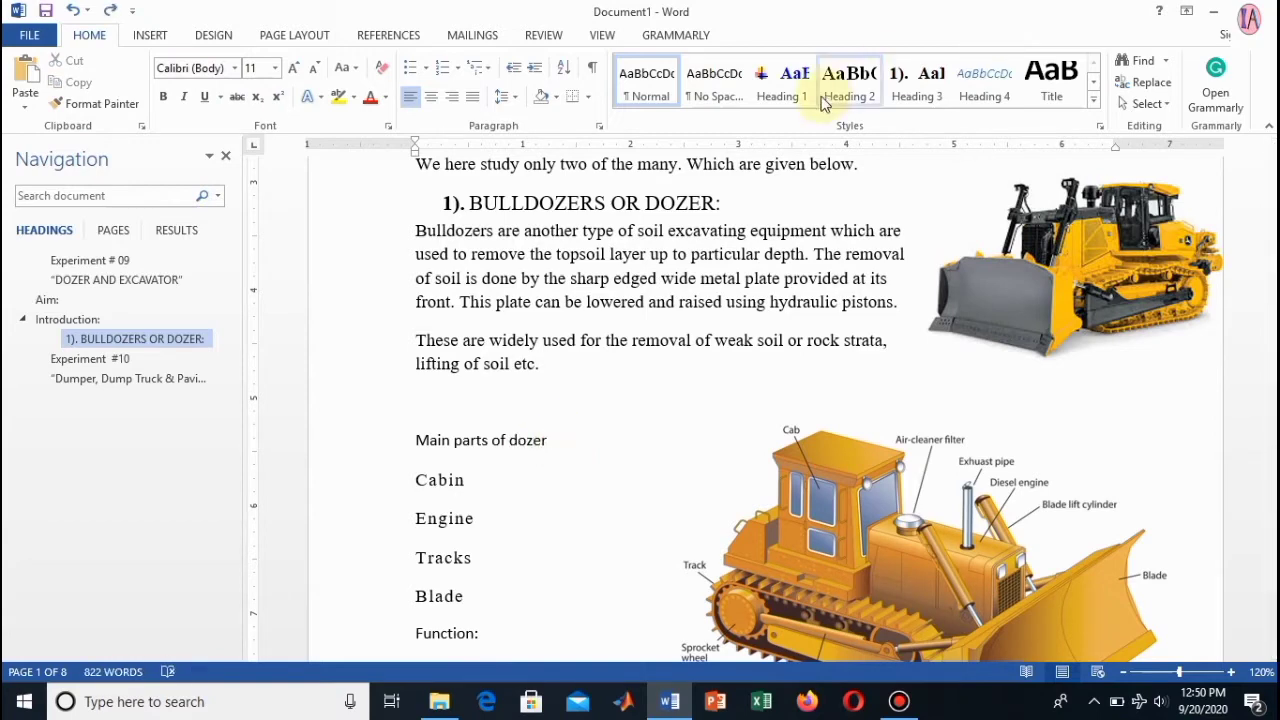
left_click(916, 86)
Step: Apply Heading 3 to EXCAVATORS: and delete its extra 2. number
scroll(664, 392, "down", 1)
scroll(664, 392, "down", 7)
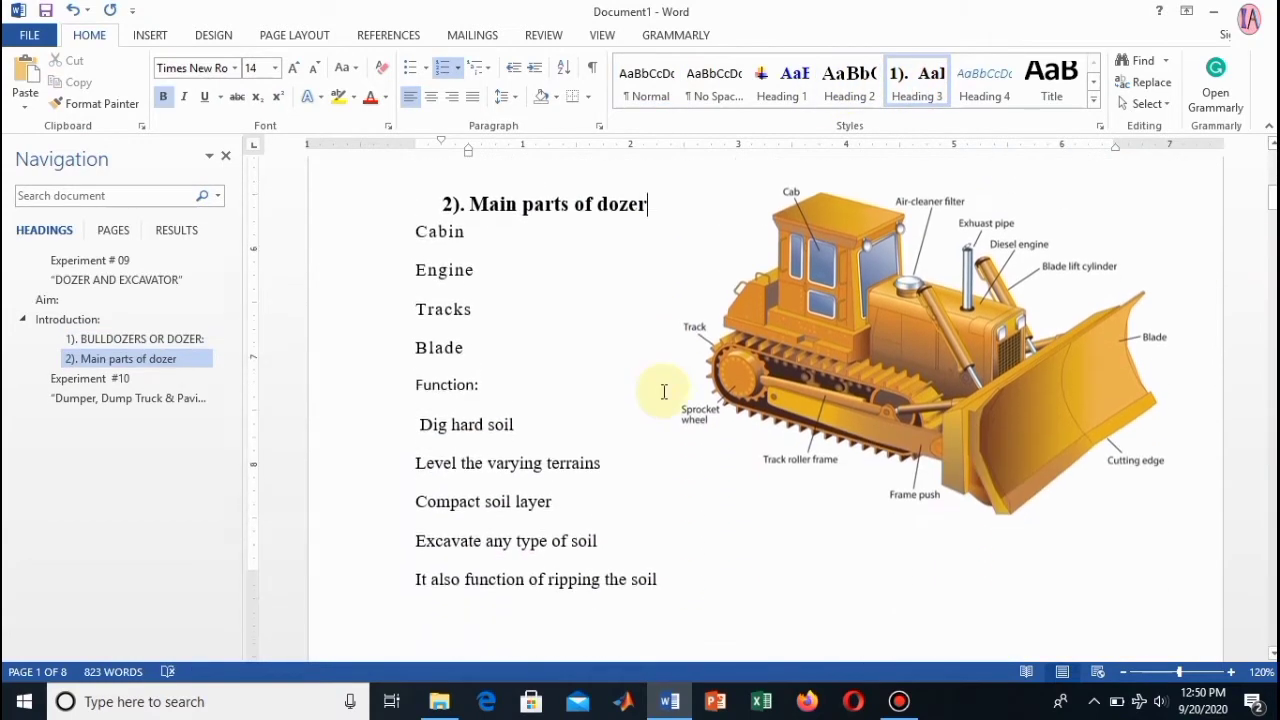
left_click(540, 500)
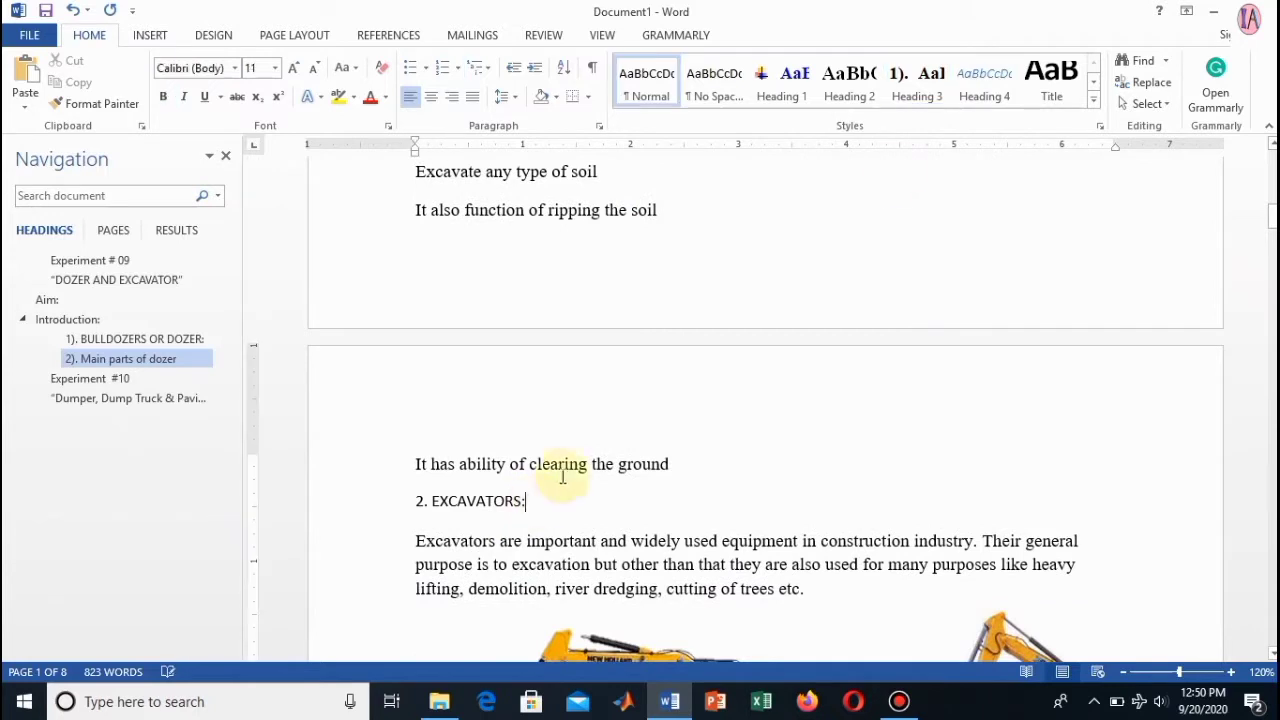
left_click(914, 88)
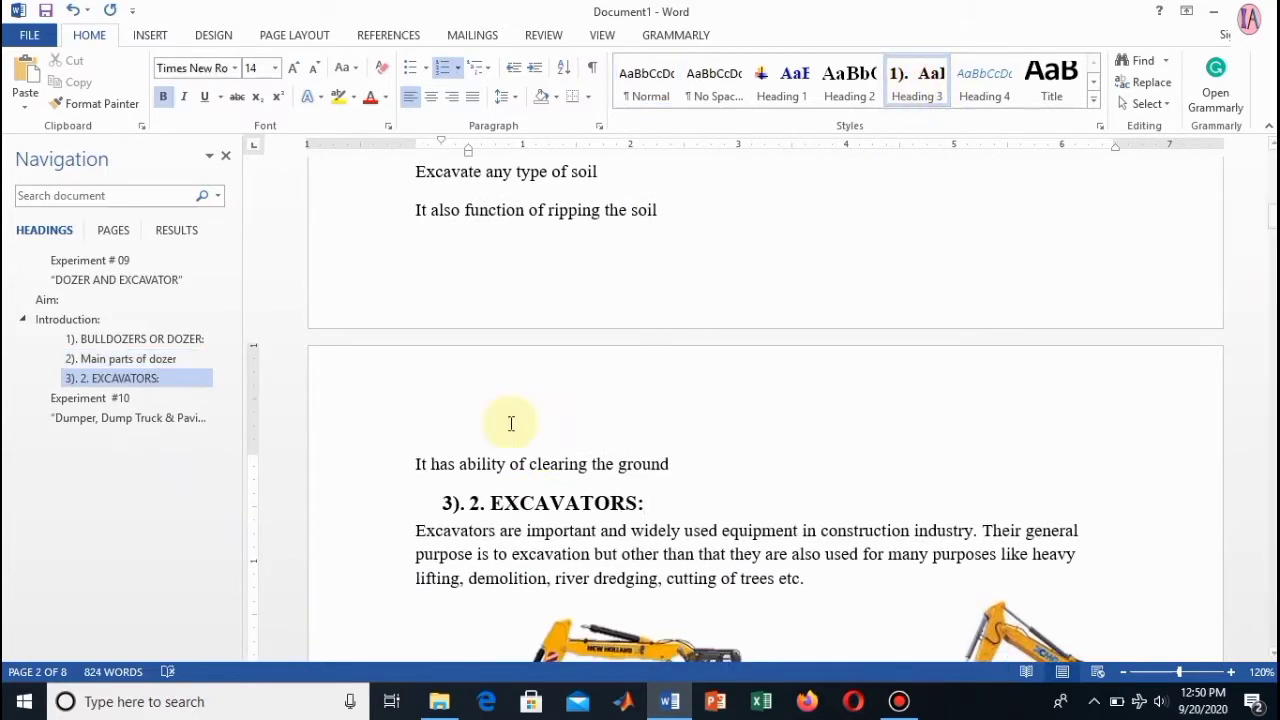
key("BackSpace")
key("BackSpace")
key("BackSpace")
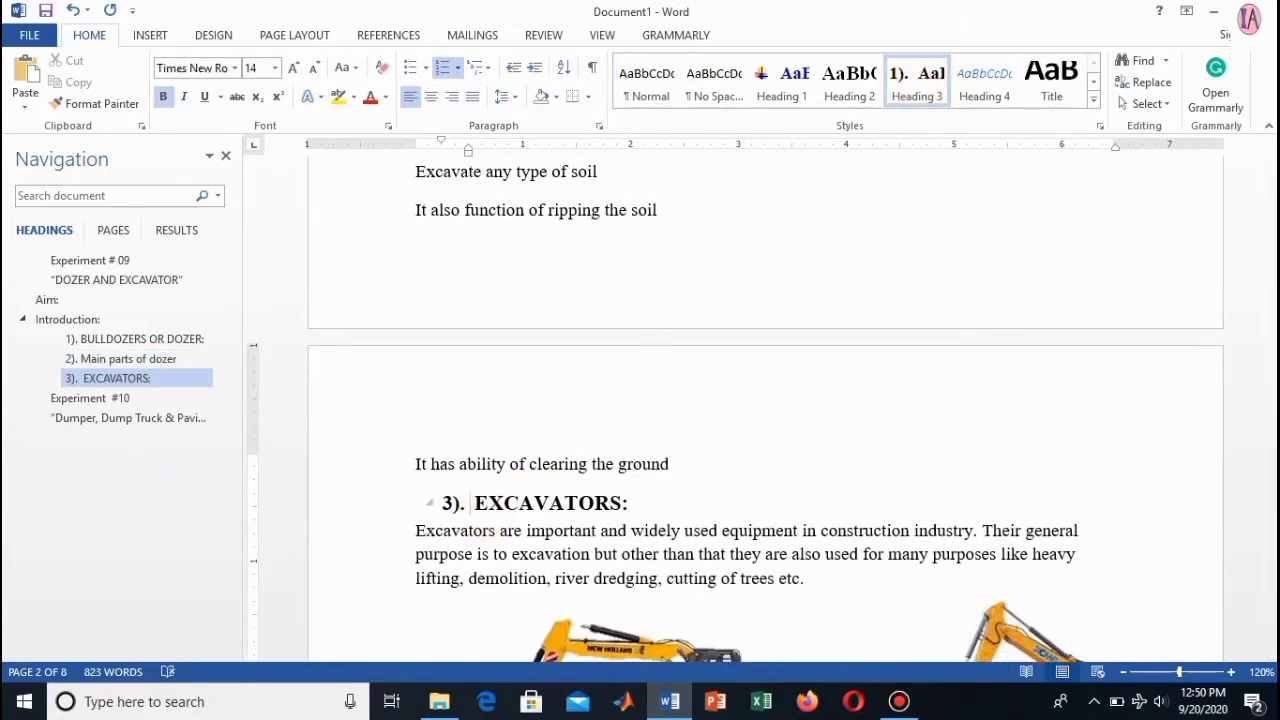
right_click(488, 505)
left_click(645, 505)
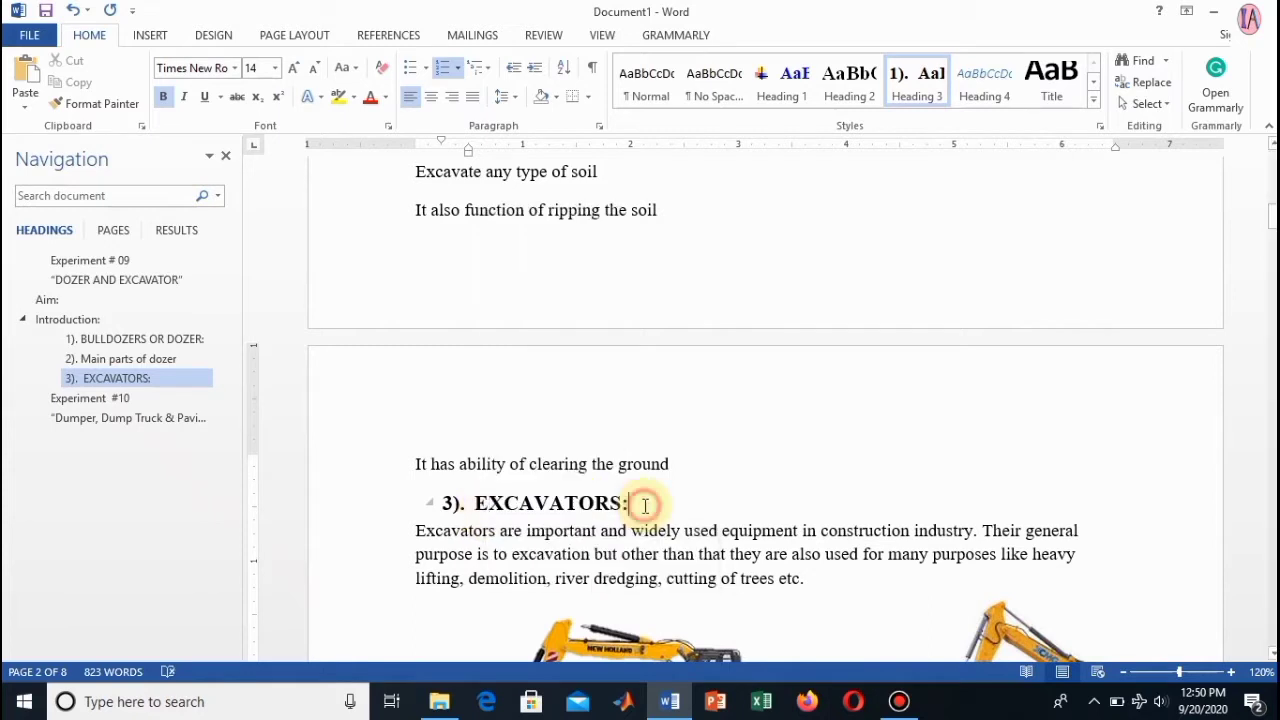
Step: Toggle numbering on the EXCAVATORS heading so it reads 1. instead of 3)
left_click(437, 502)
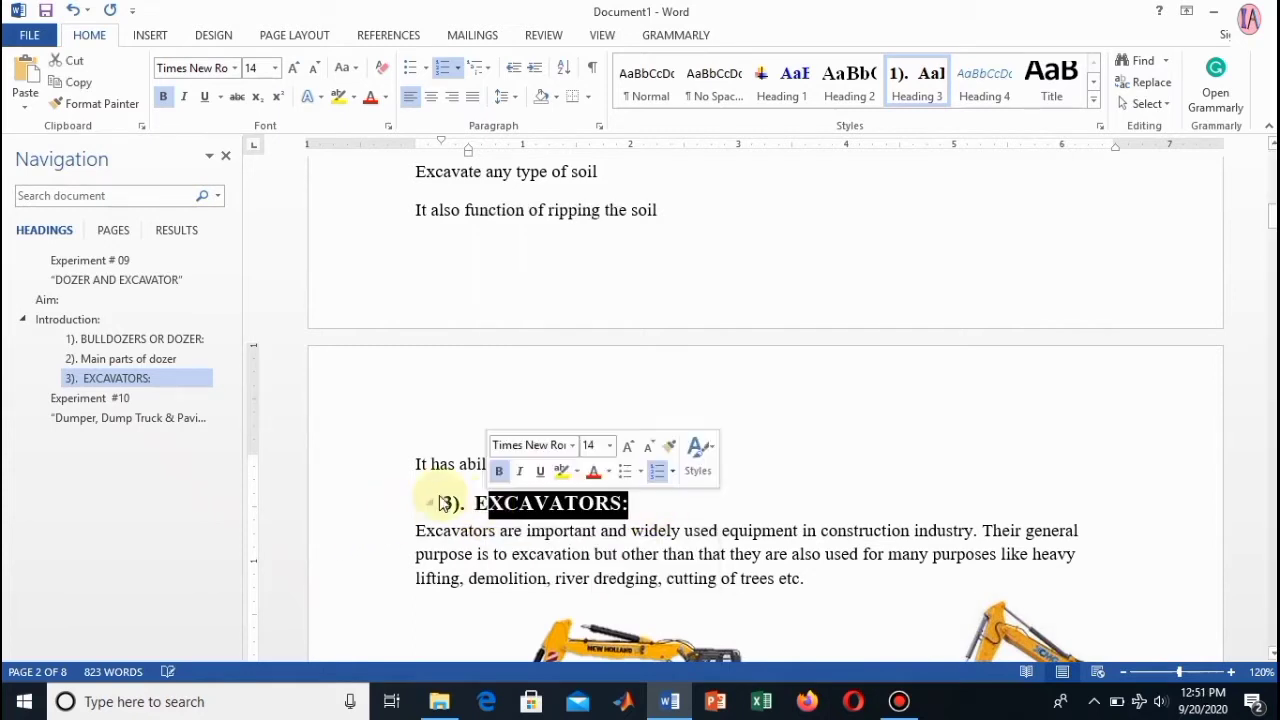
left_click(650, 509)
left_click_drag(650, 509, 474, 503)
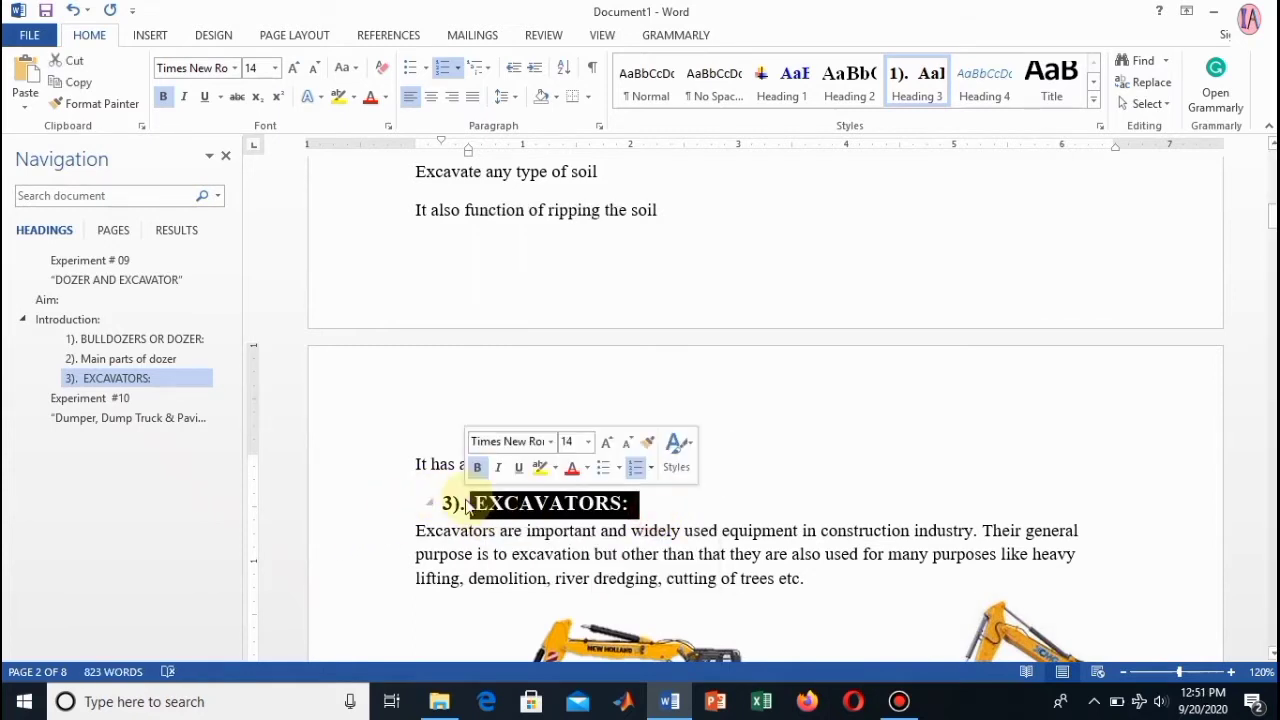
left_click(443, 67)
left_click(443, 67)
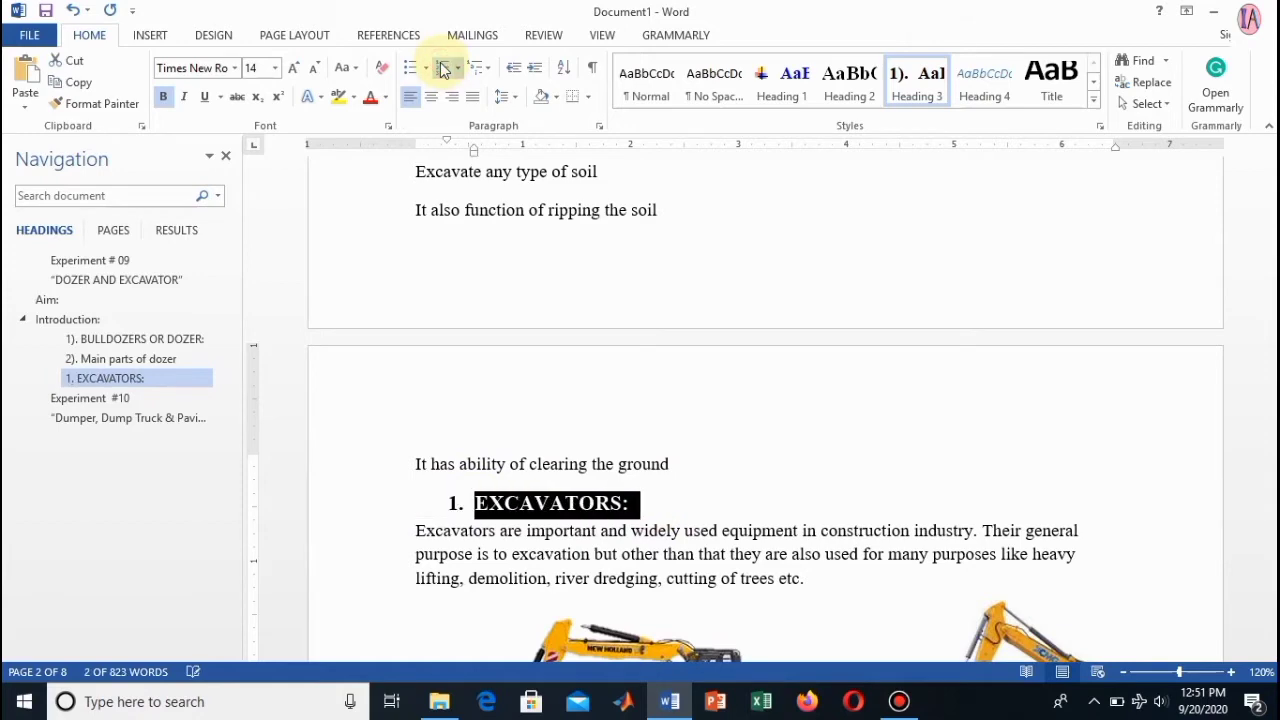
left_click(663, 506)
Step: Apply Heading 3 to HYDRAULIC CYLINDER SYSTEM and Function of excavator: as items 3) and 4)
scroll(663, 506, "down", 8)
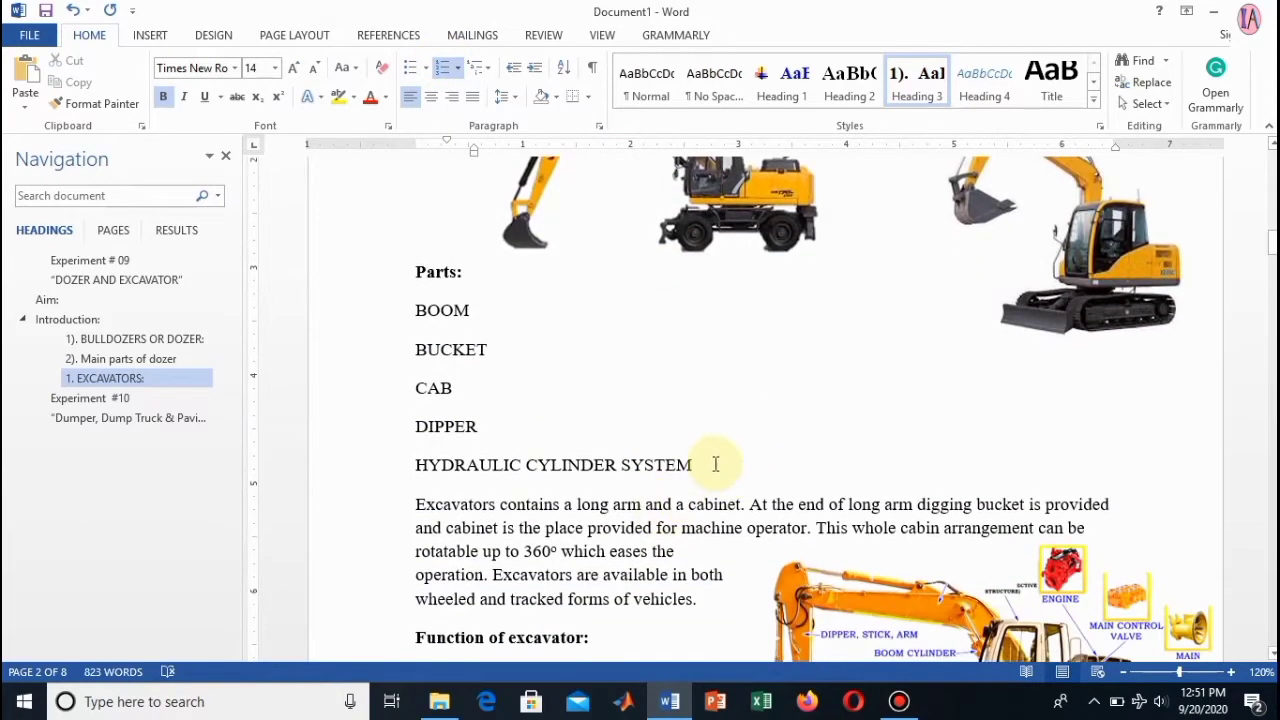
left_click_drag(717, 462, 357, 460)
left_click(940, 85)
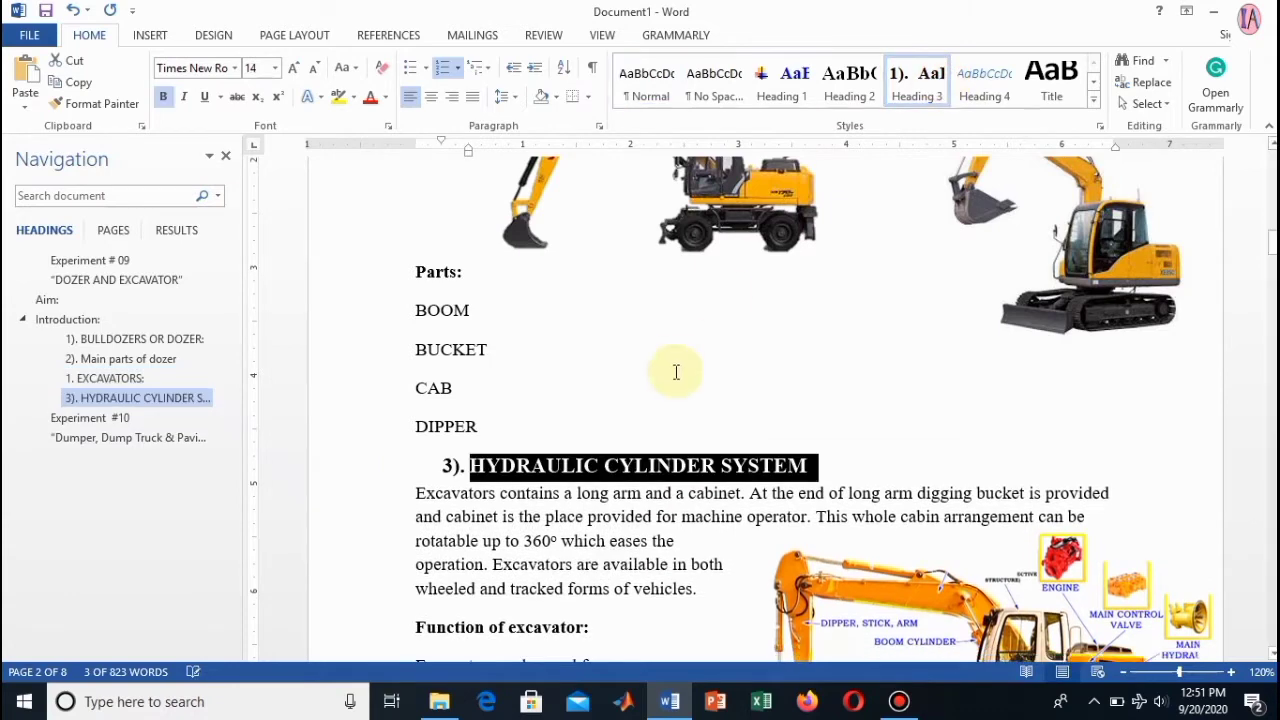
scroll(600, 537, "down", 1)
left_click_drag(604, 597, 677, 463)
left_click(633, 558)
left_click_drag(611, 594, 400, 600)
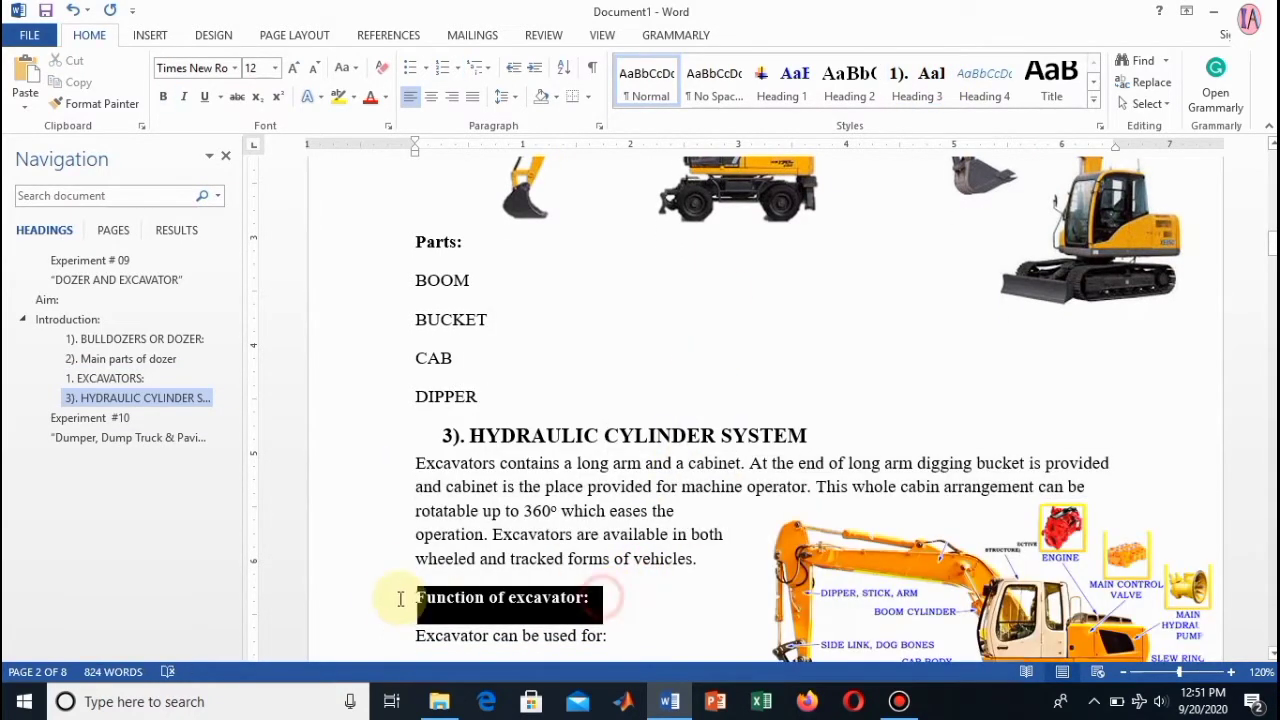
left_click(917, 82)
Step: Make Parts of dumper: a Heading 3 subhead numbered 5)
scroll(677, 468, "down", 8)
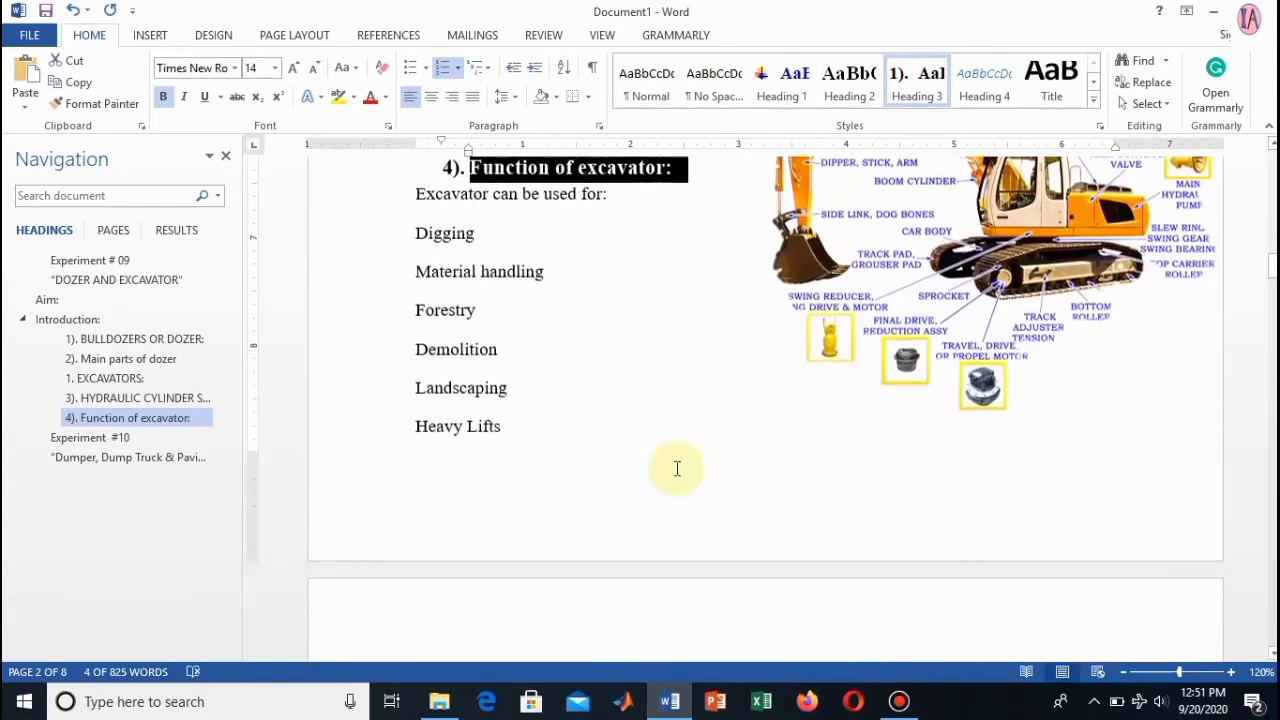
scroll(677, 468, "up", 5)
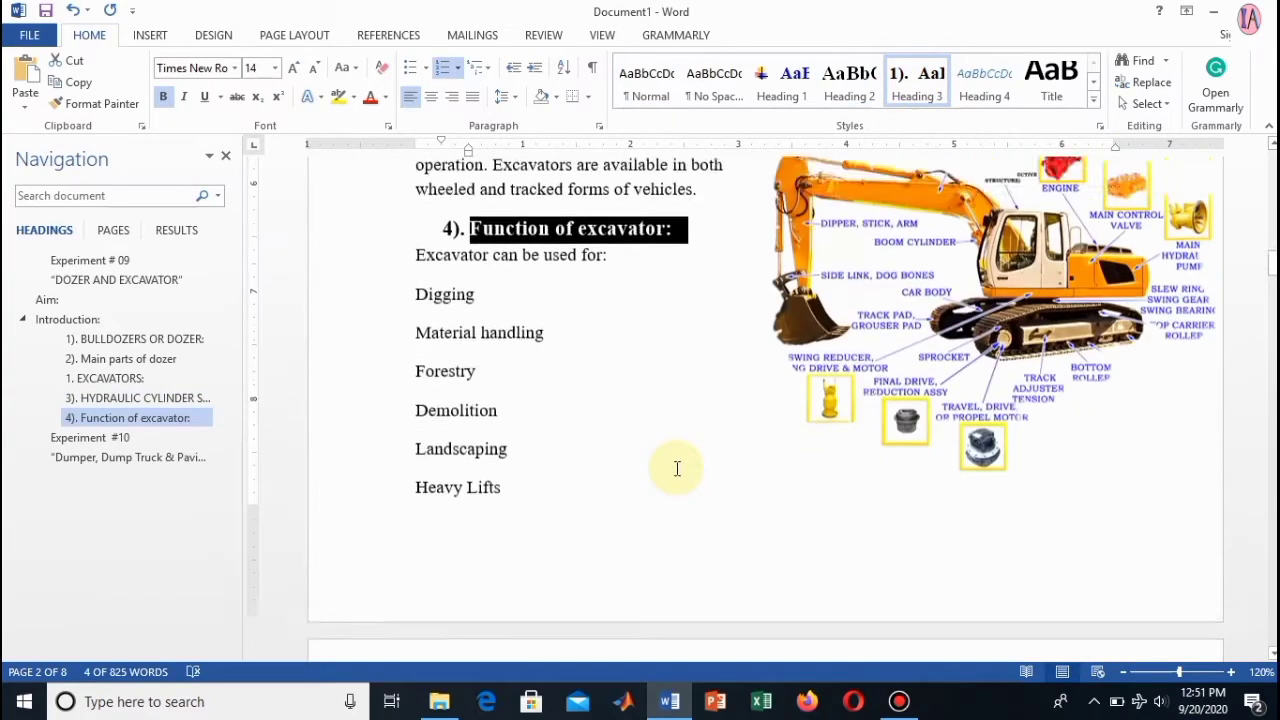
scroll(677, 468, "down", 15)
scroll(677, 468, "down", 5)
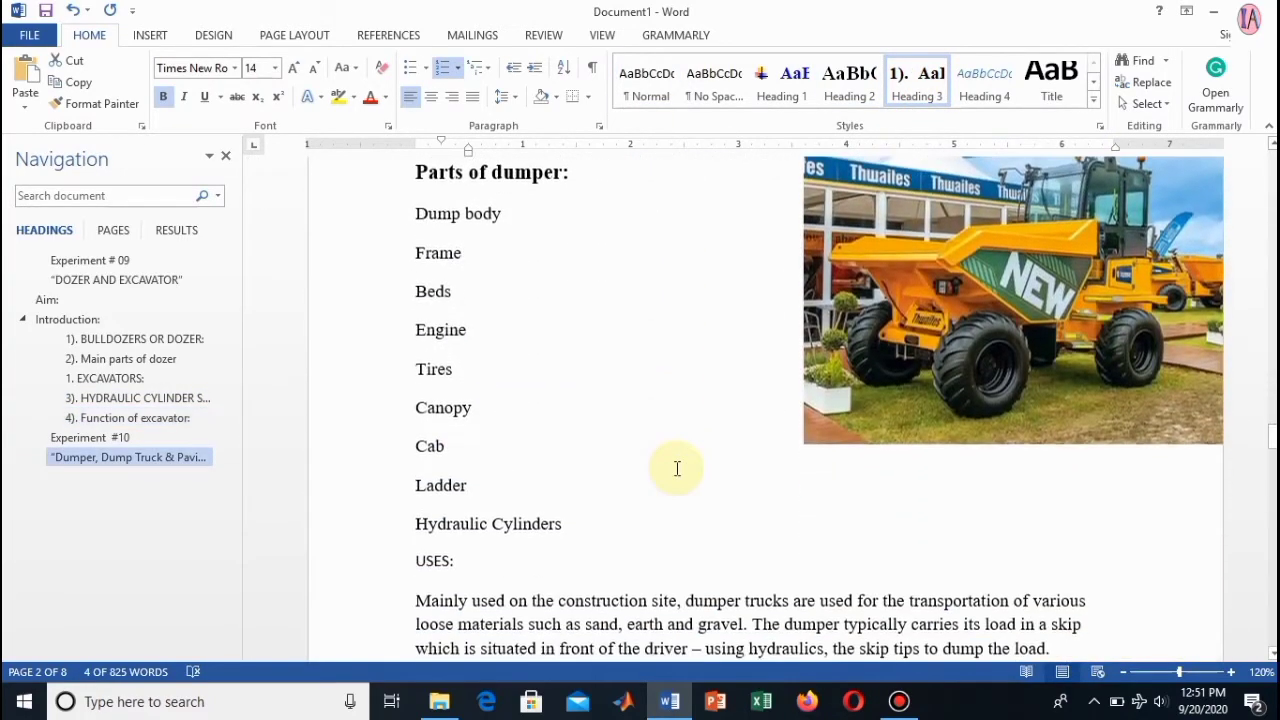
scroll(677, 468, "down", 3)
scroll(677, 468, "up", 5)
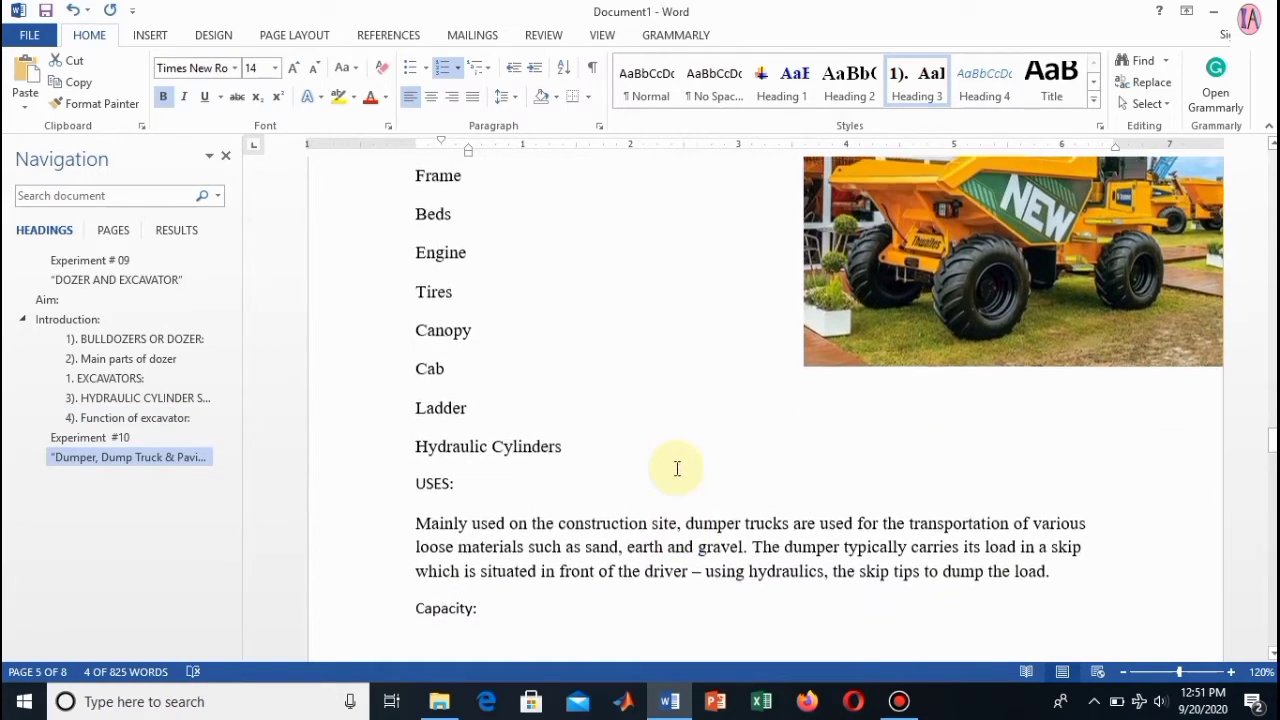
left_click_drag(600, 263, 408, 266)
left_click(922, 78)
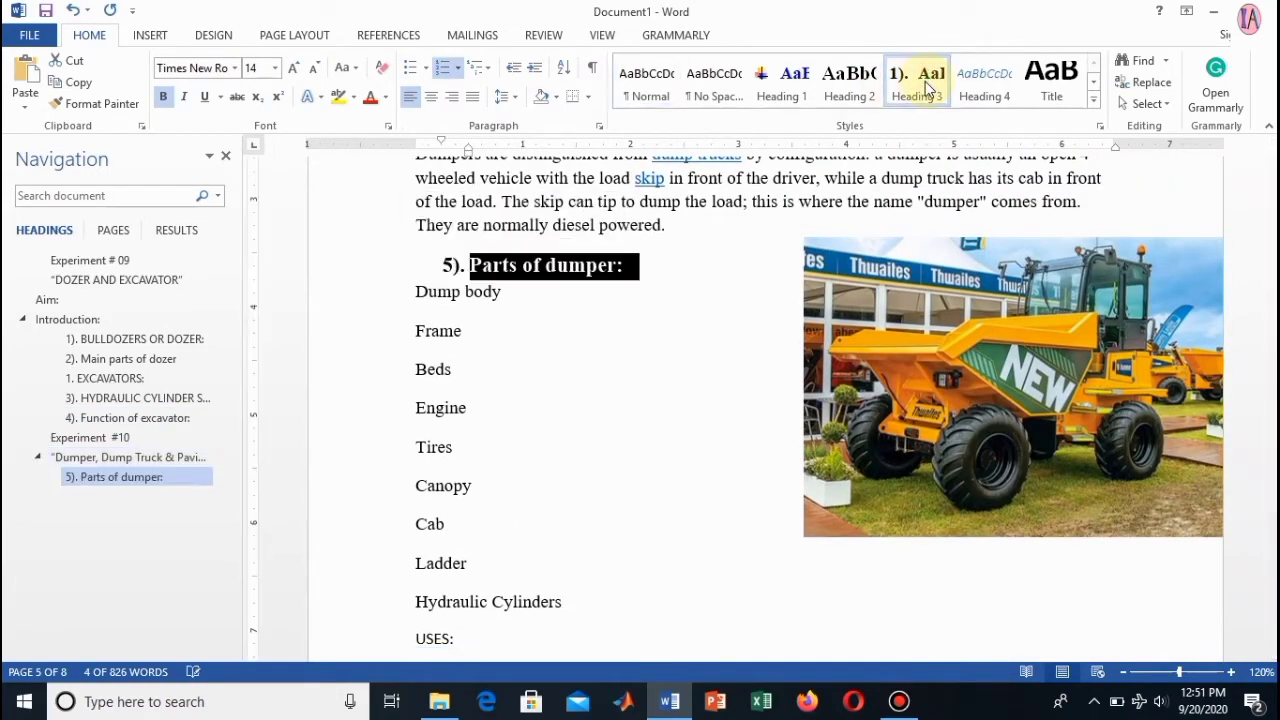
scroll(611, 518, "down", 5)
scroll(616, 414, "down", 10)
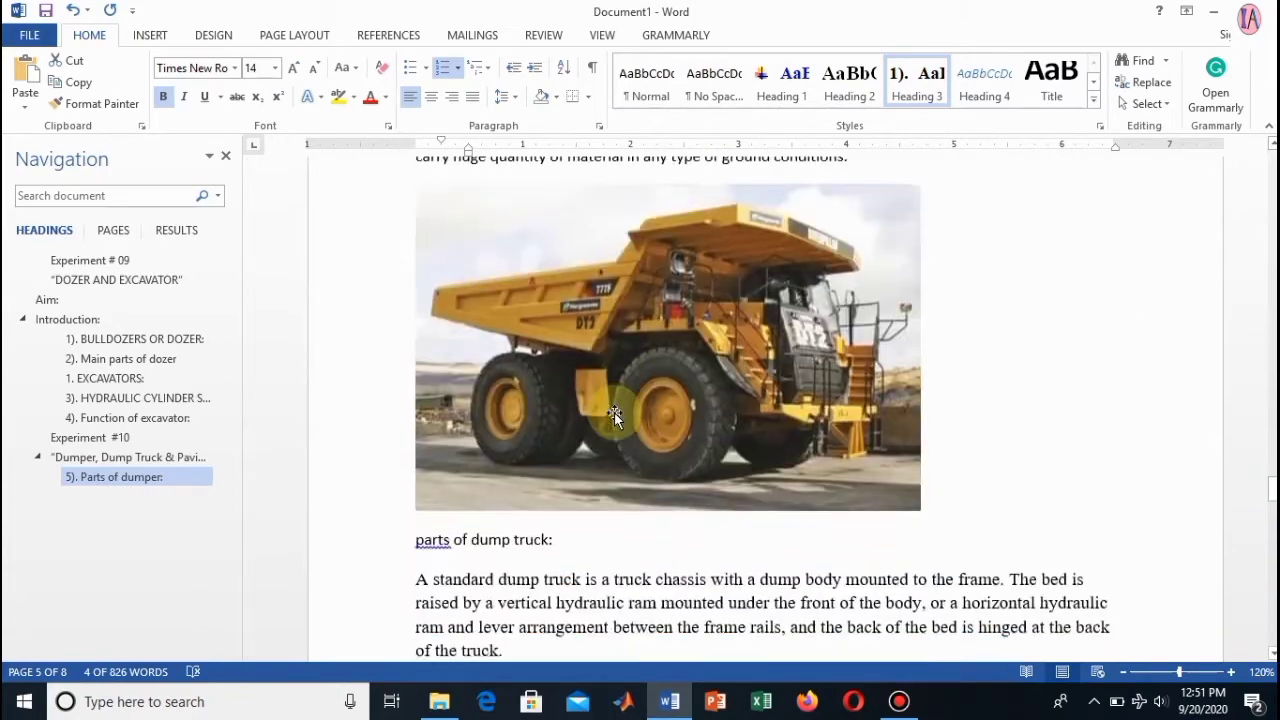
scroll(614, 414, "up", 10)
scroll(614, 414, "up", 9)
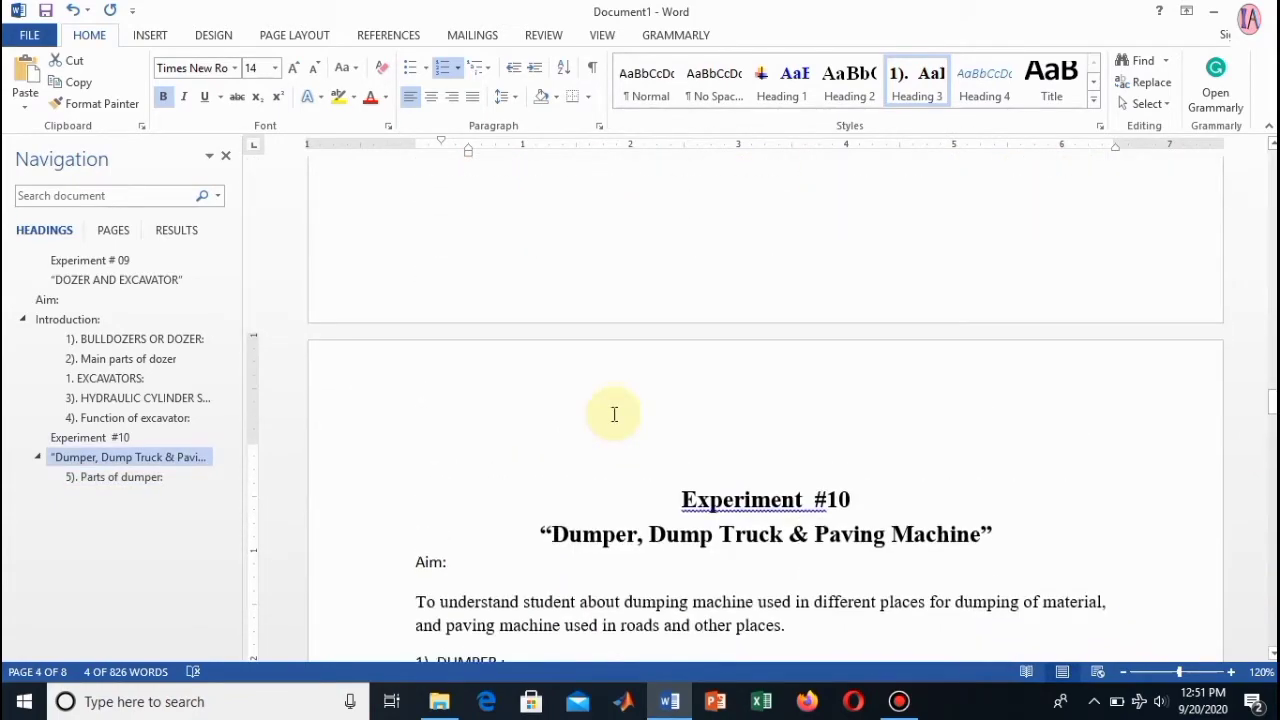
scroll(612, 412, "down", 3)
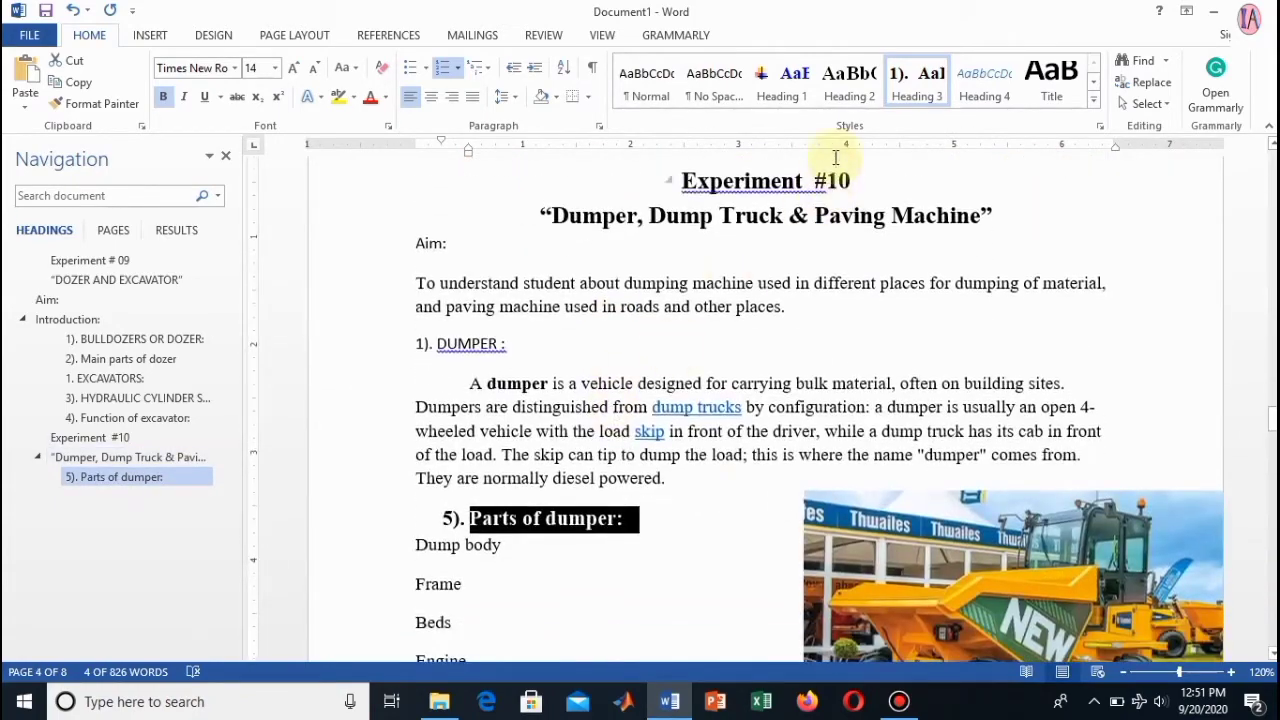
Step: Replace the Heading 3 style's 1) numbering with an arrow bullet in its style definition
right_click(916, 87)
left_click(985, 118)
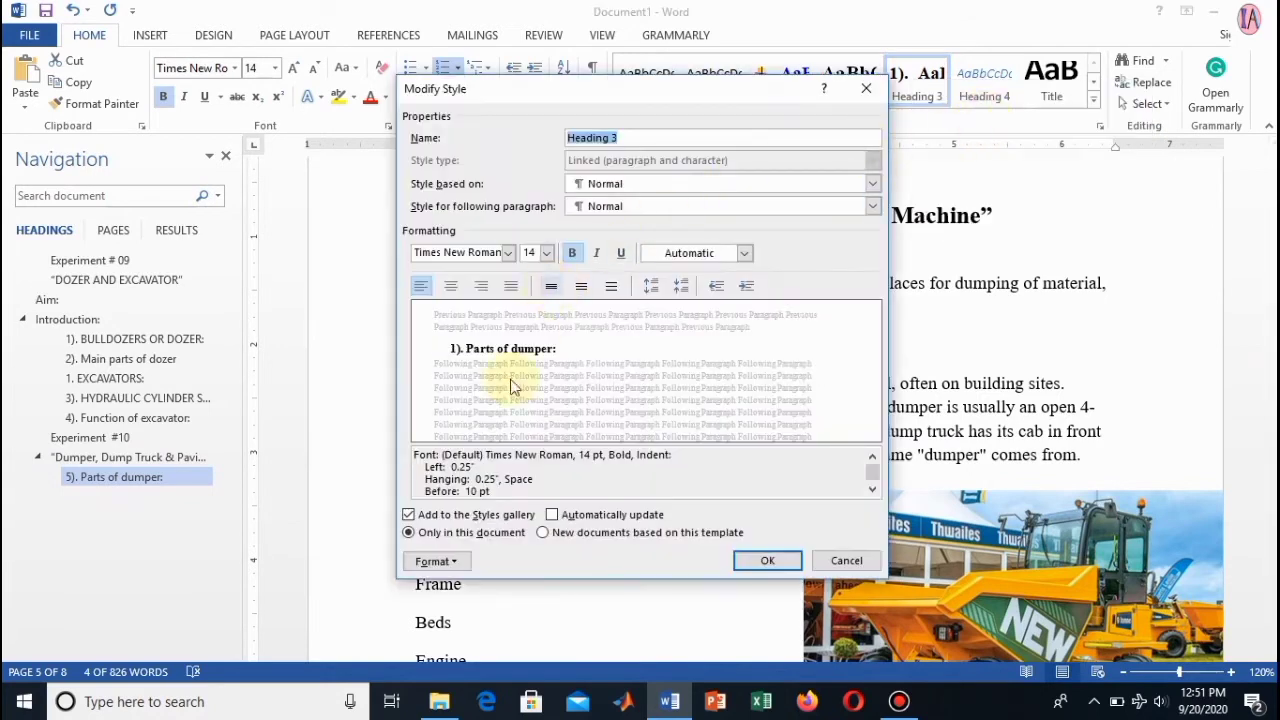
left_click(434, 561)
left_click(456, 498)
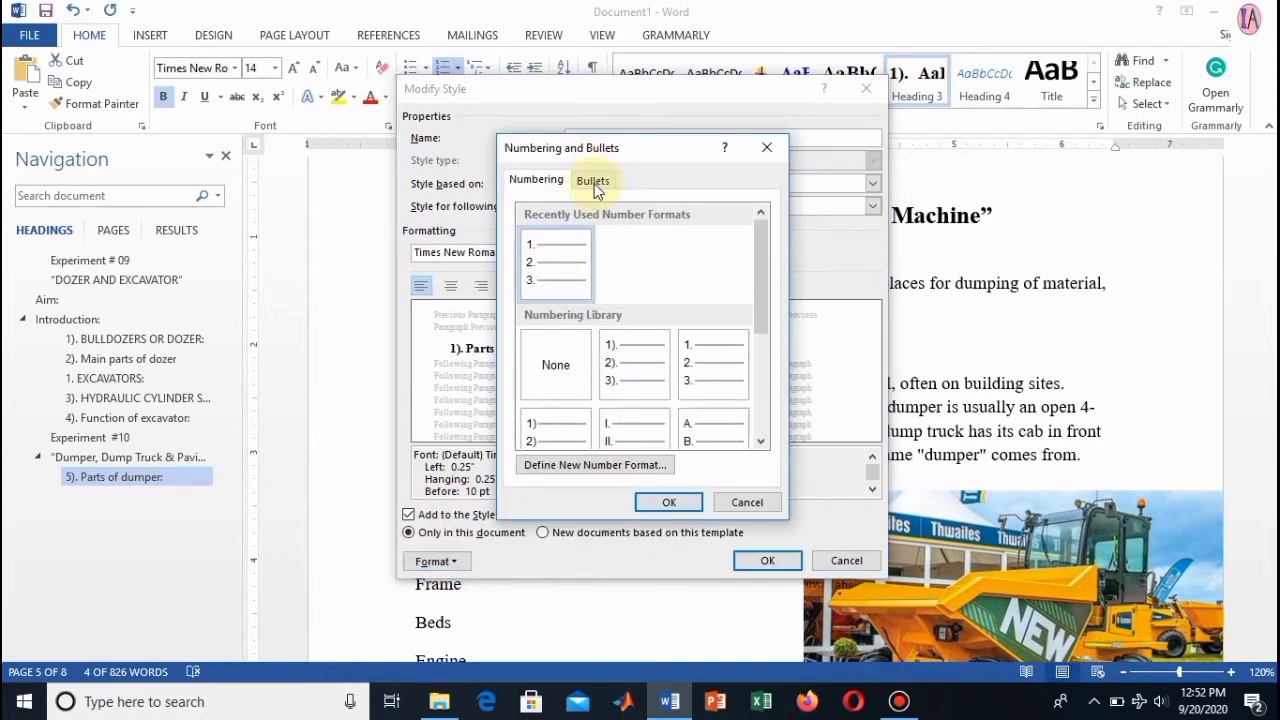
left_click(594, 182)
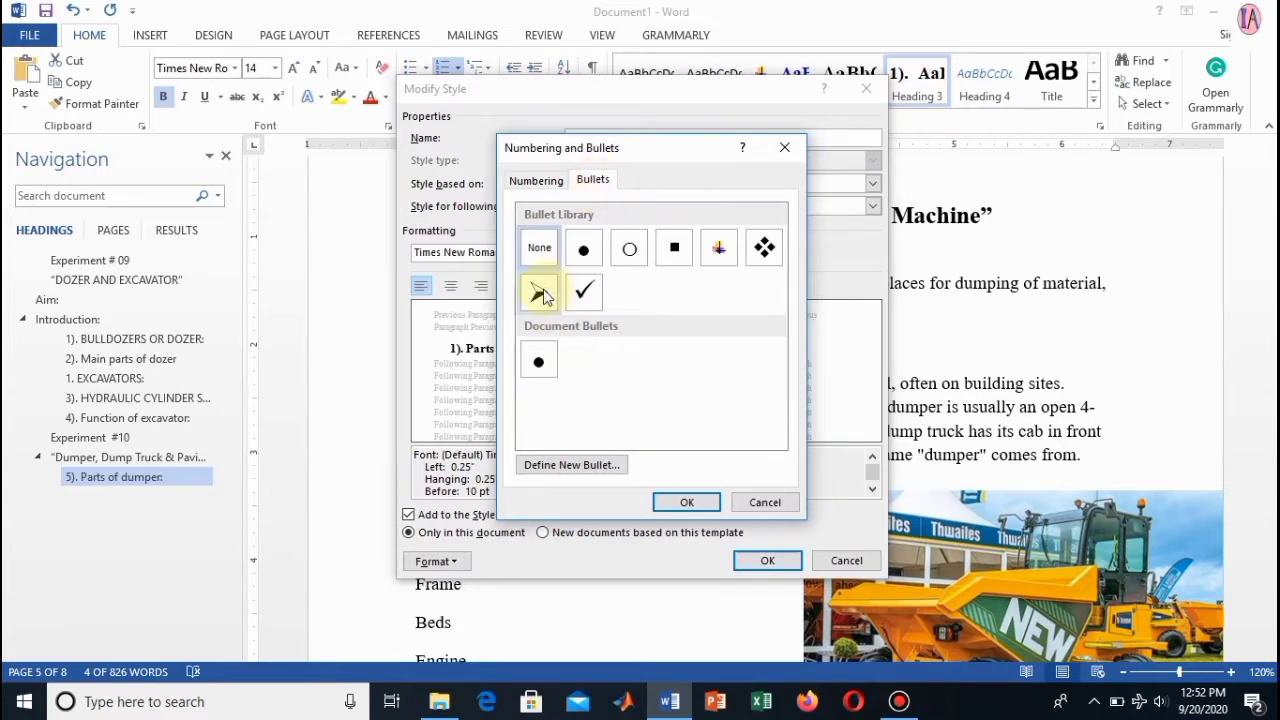
left_click(688, 503)
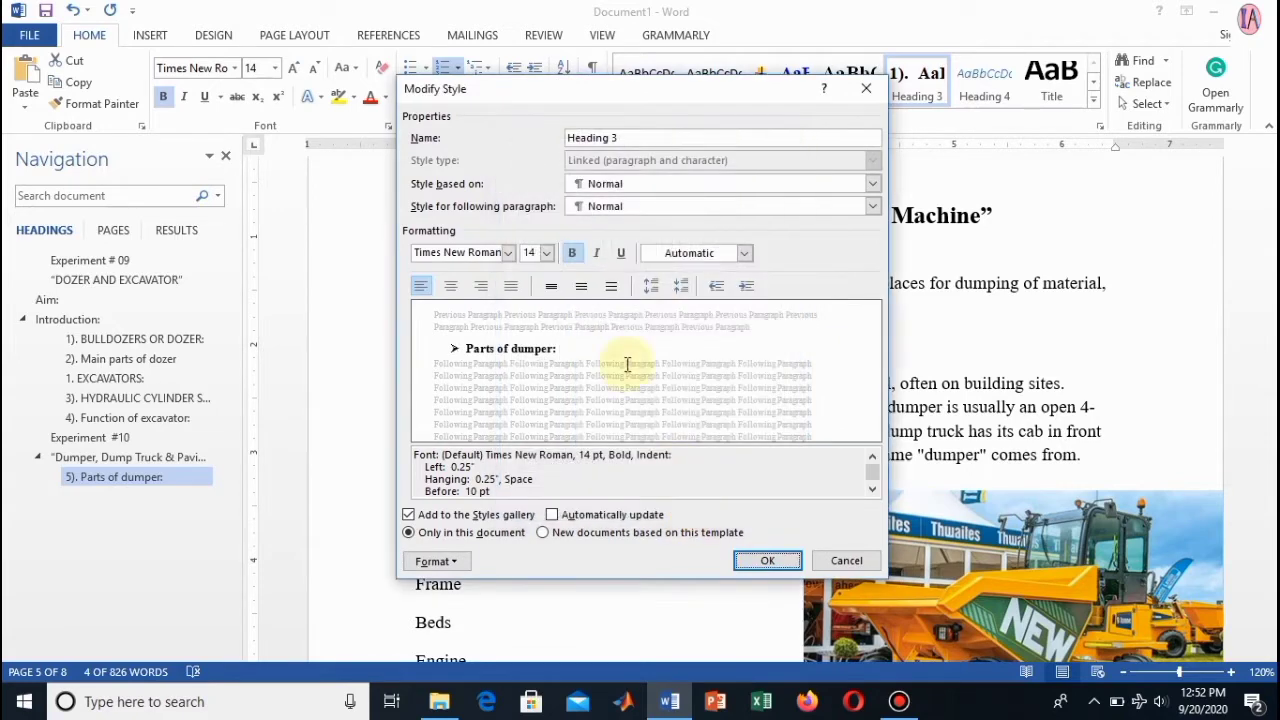
left_click(437, 561)
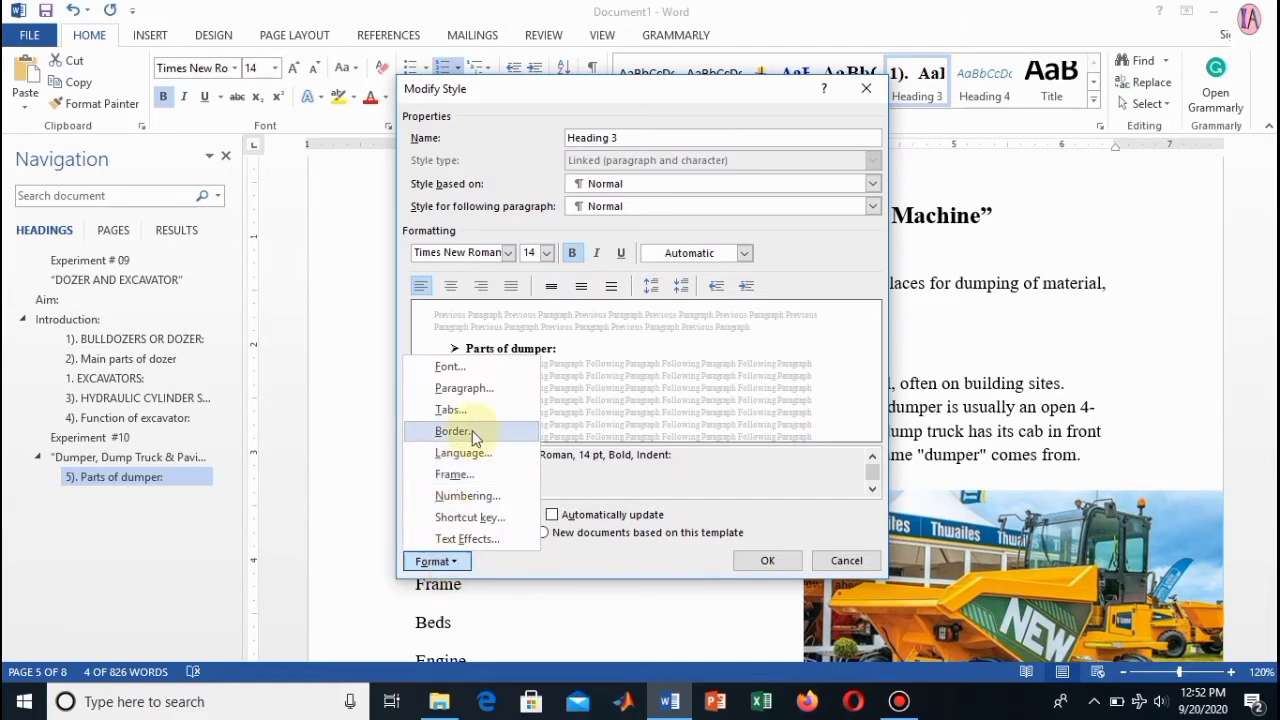
left_click(460, 503)
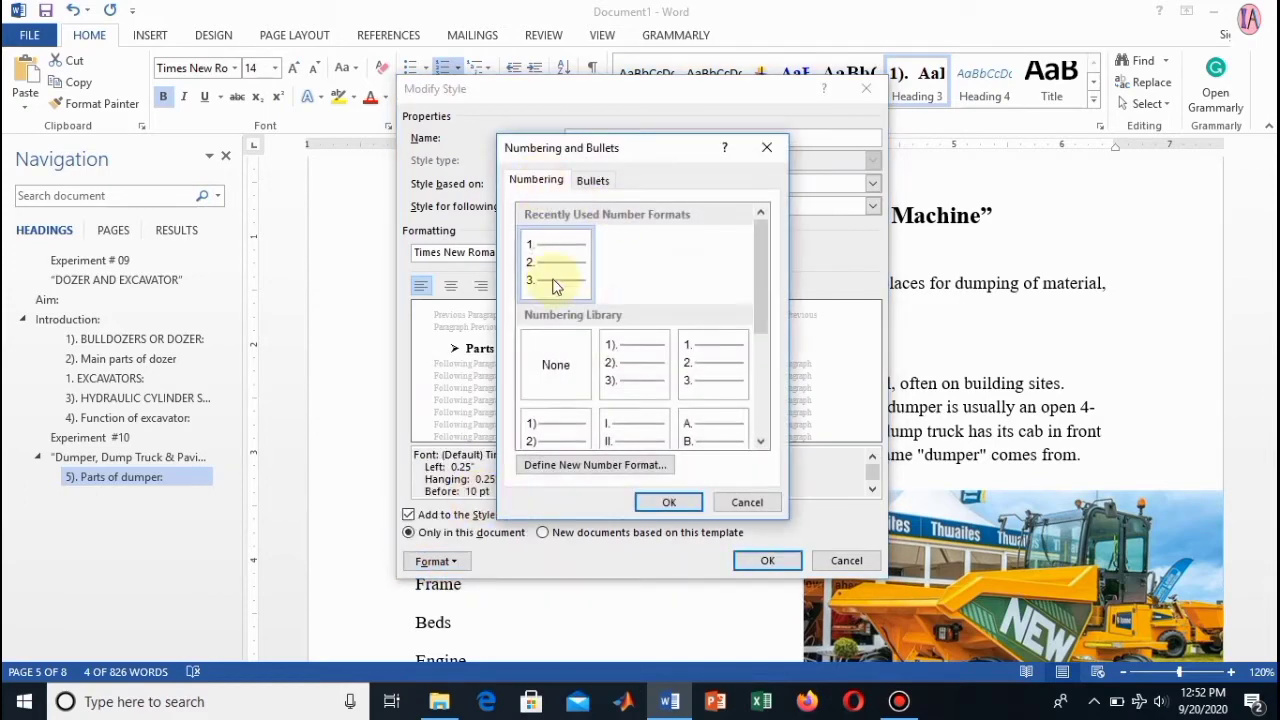
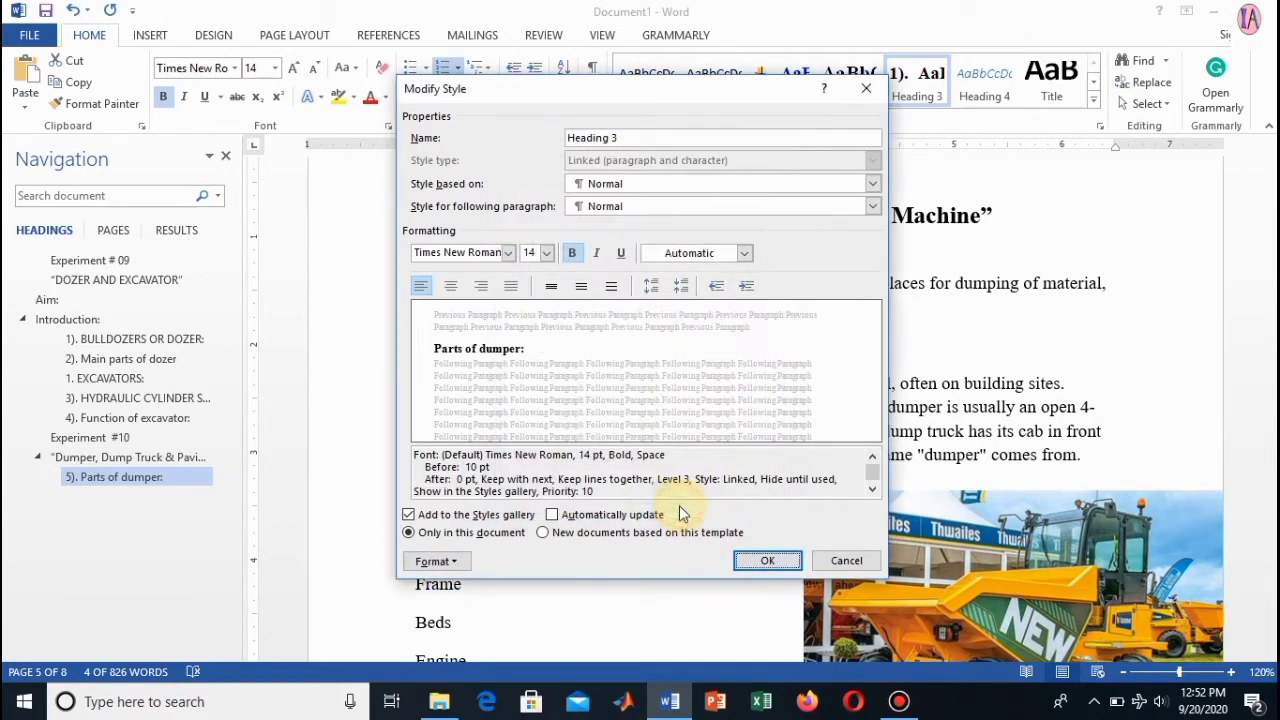
Step: Replace Heading 3's numbering with the arrow bullet from the bullet library
left_click(460, 562)
left_click(465, 497)
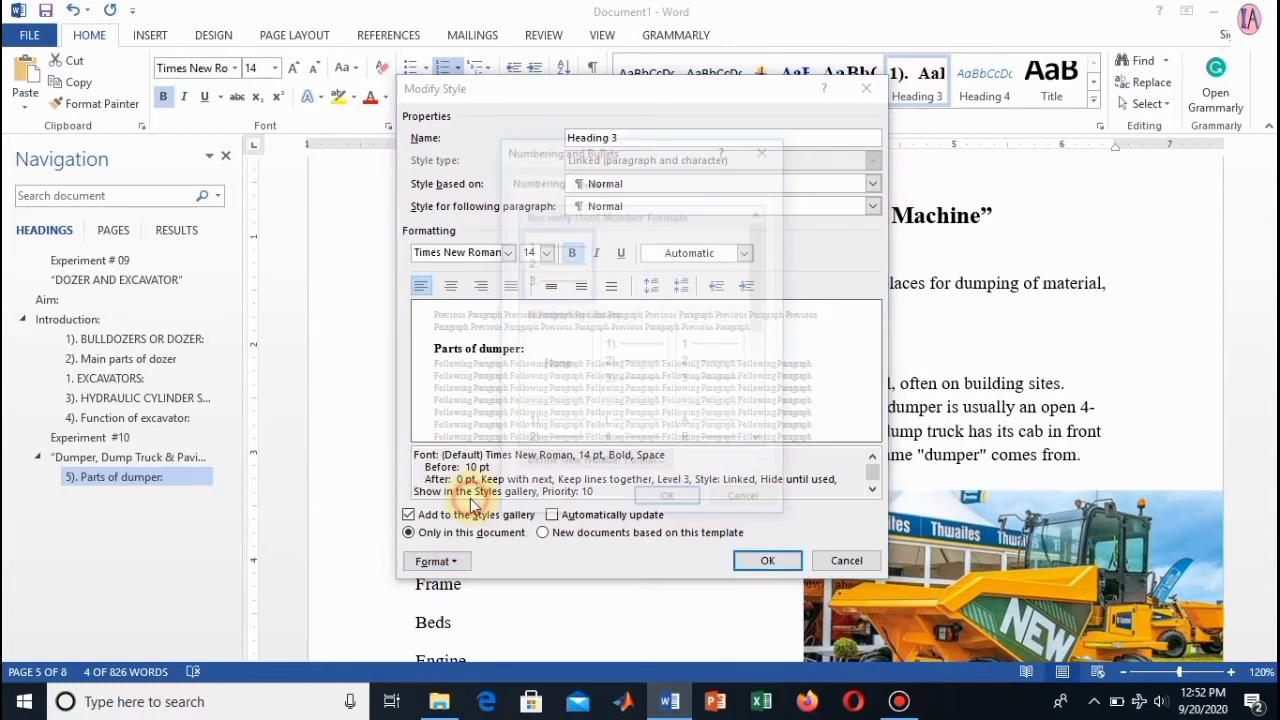
left_click(594, 181)
left_click(539, 291)
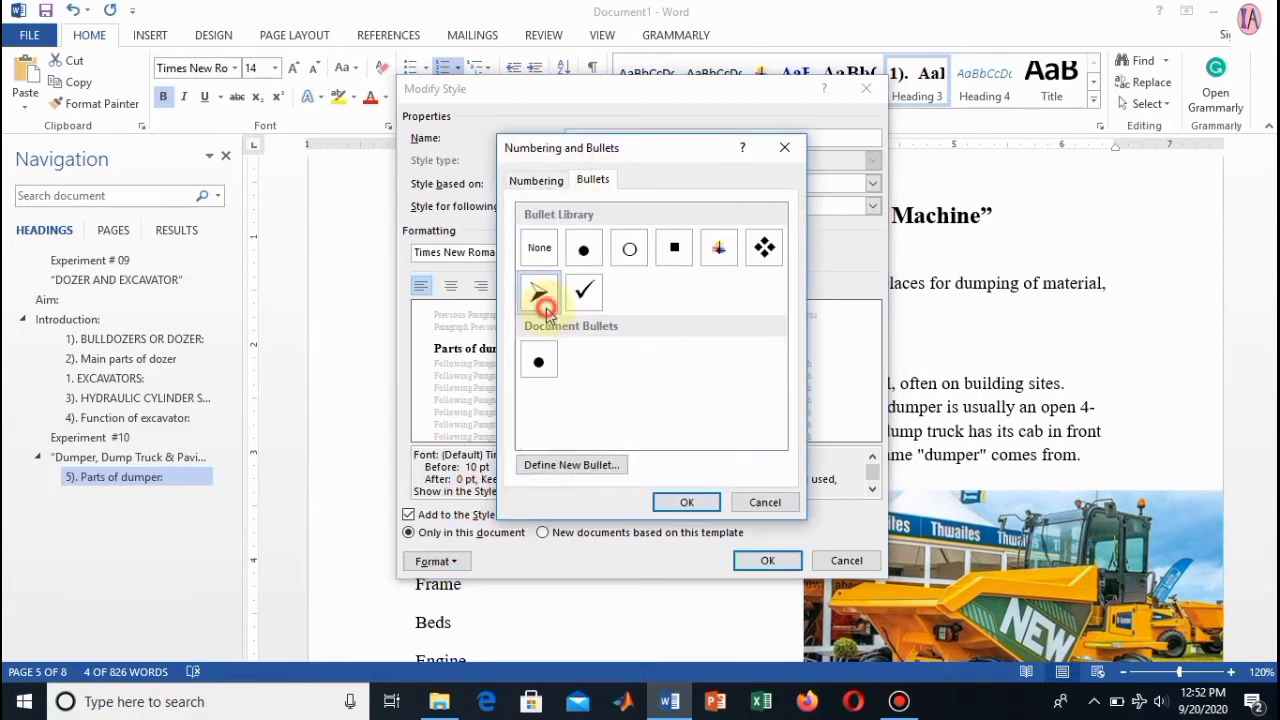
left_click(687, 502)
left_click(765, 559)
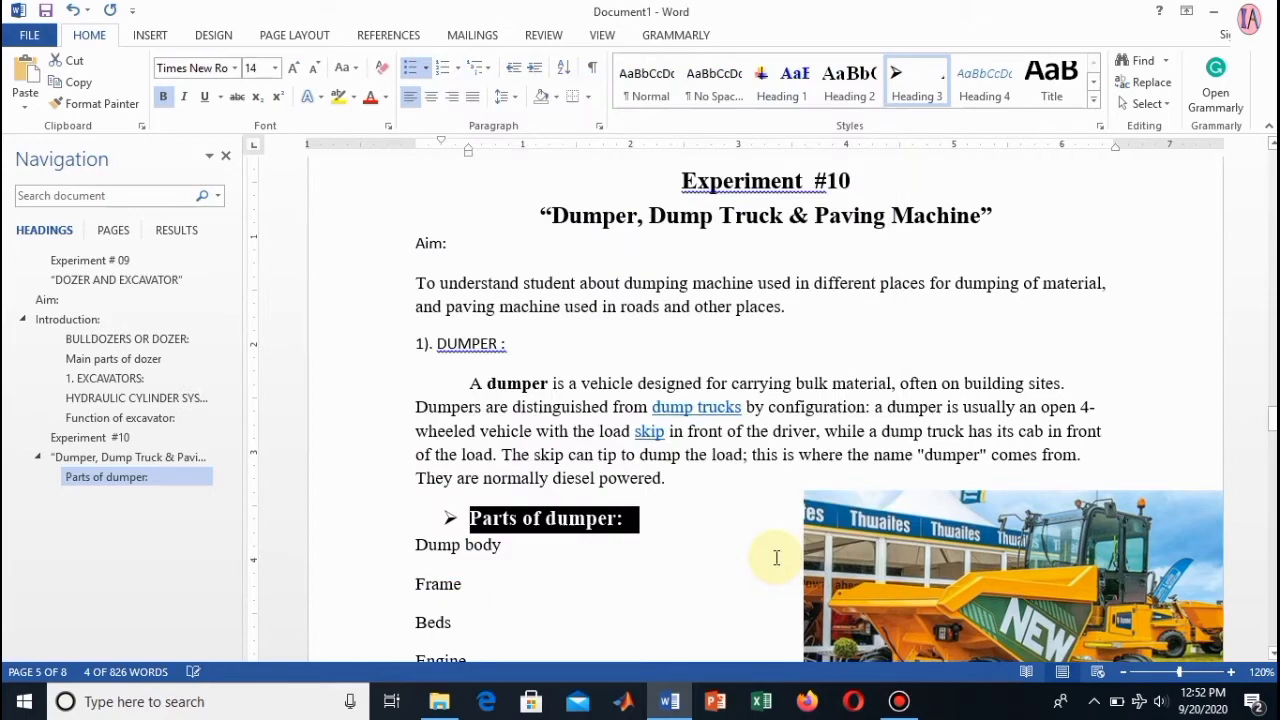
Step: Make '1). DUMPER :' a Heading 3 subheading and its USES and Capacity labels Heading 1
scroll(514, 463, "up", 2)
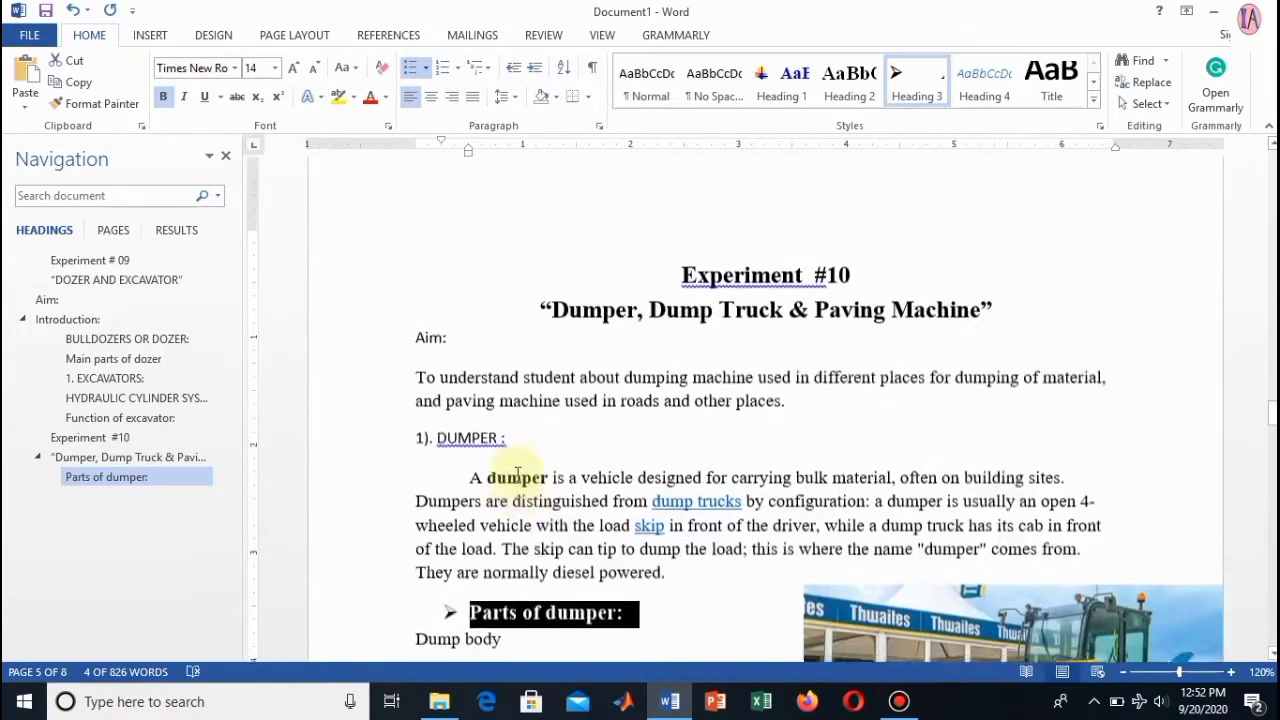
triple_click(515, 459)
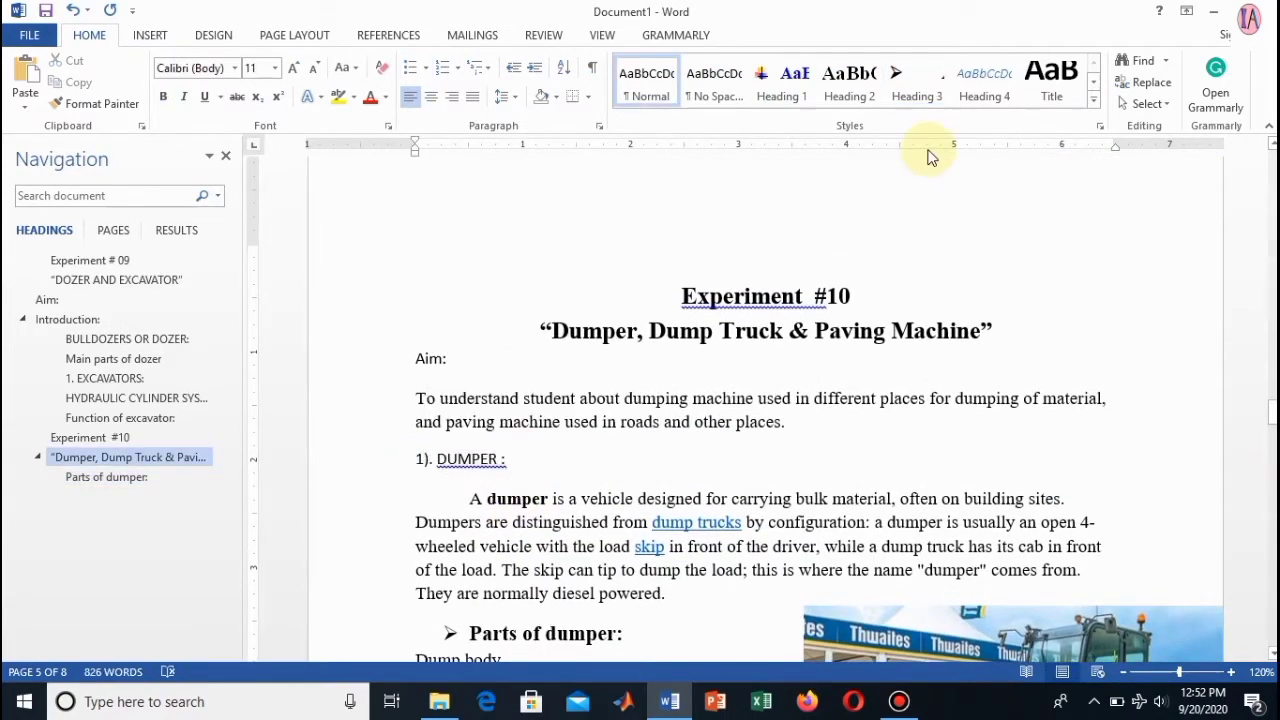
left_click(903, 78)
scroll(593, 497, "down", 11)
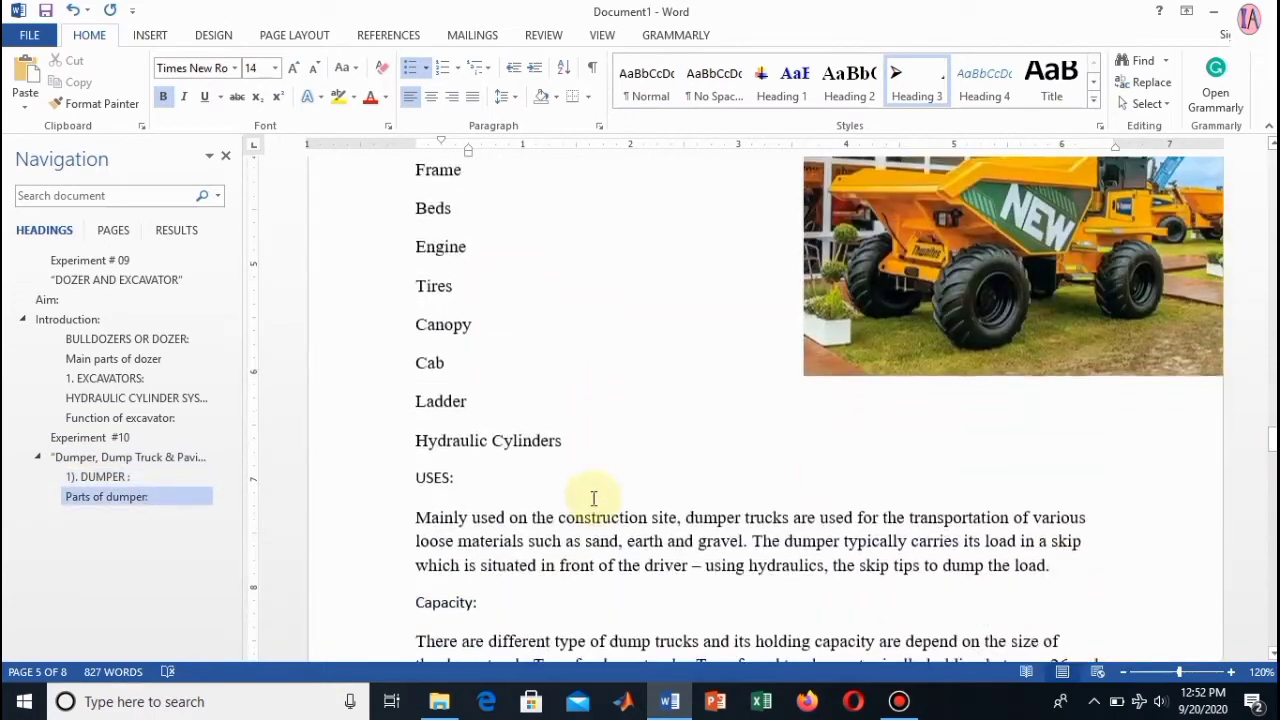
scroll(593, 497, "down", 2)
left_click_drag(471, 329, 366, 334)
left_click(771, 78)
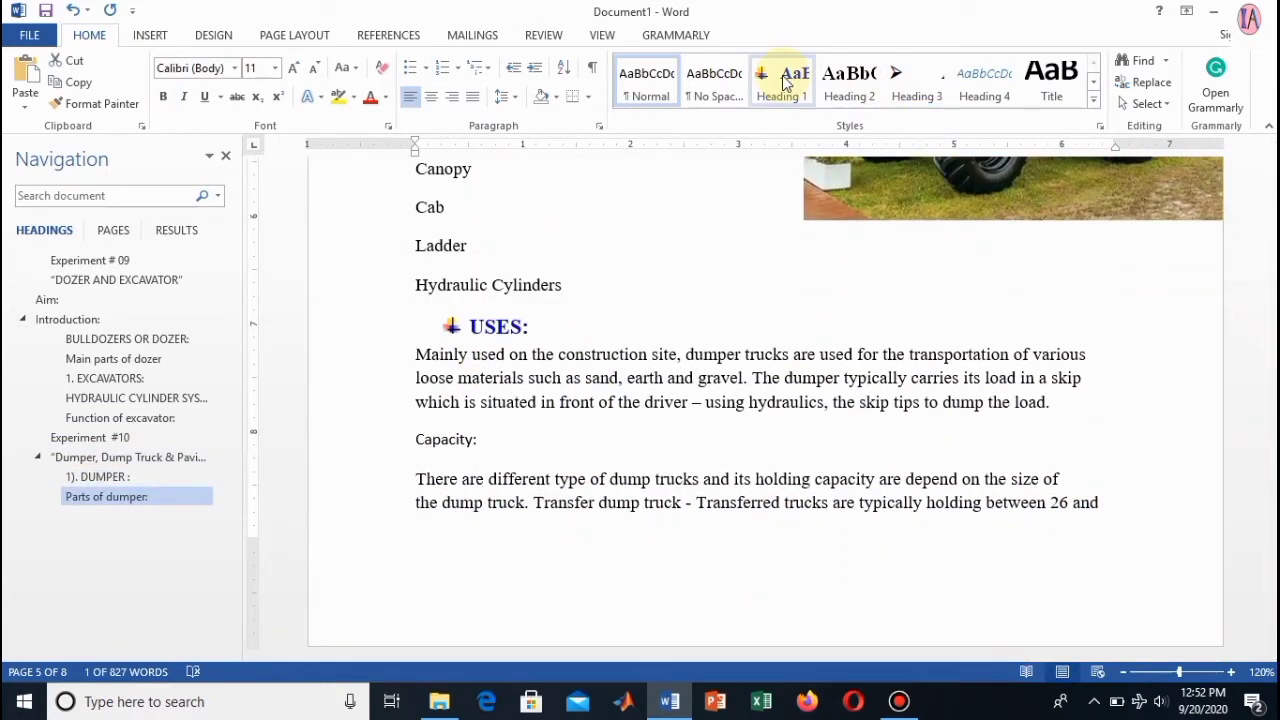
left_click_drag(476, 444, 329, 463)
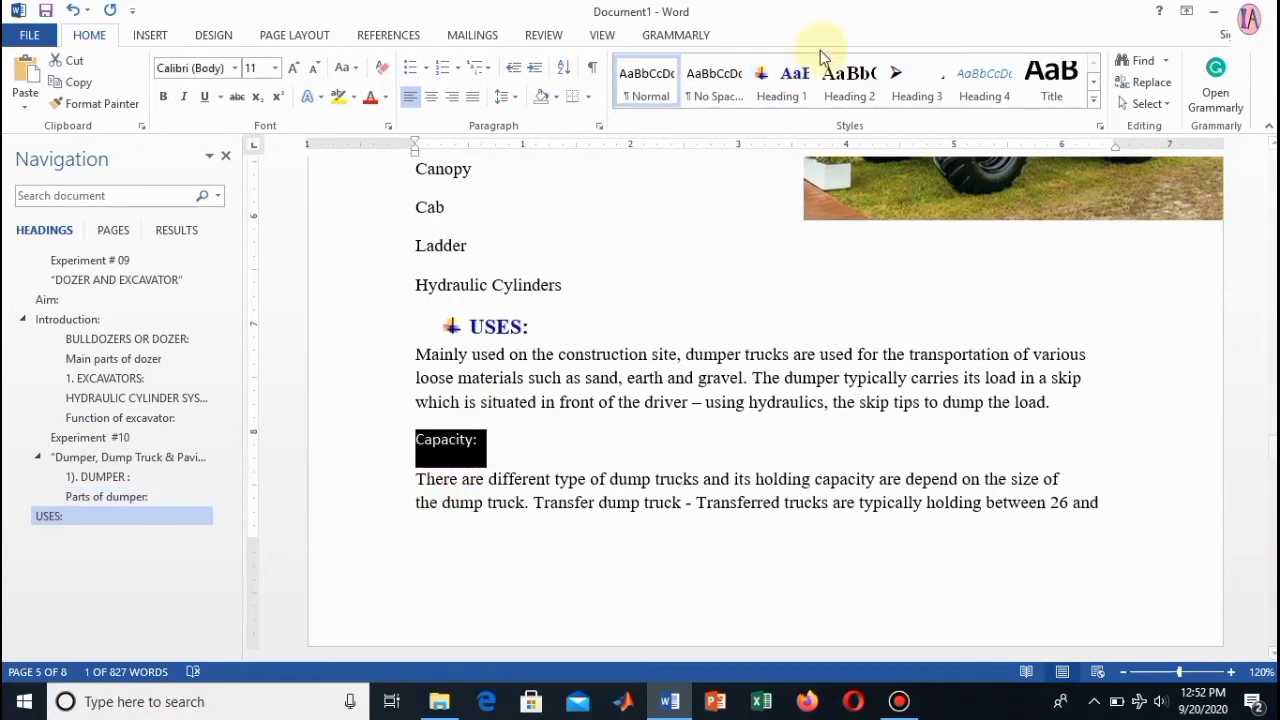
left_click(778, 86)
Step: Make '2). DUMP TRUCK:' and 'parts of dump truck:' Heading 3, and its Uses and Capacity labels Heading 1
scroll(606, 514, "down", 6)
left_click_drag(553, 512, 437, 510)
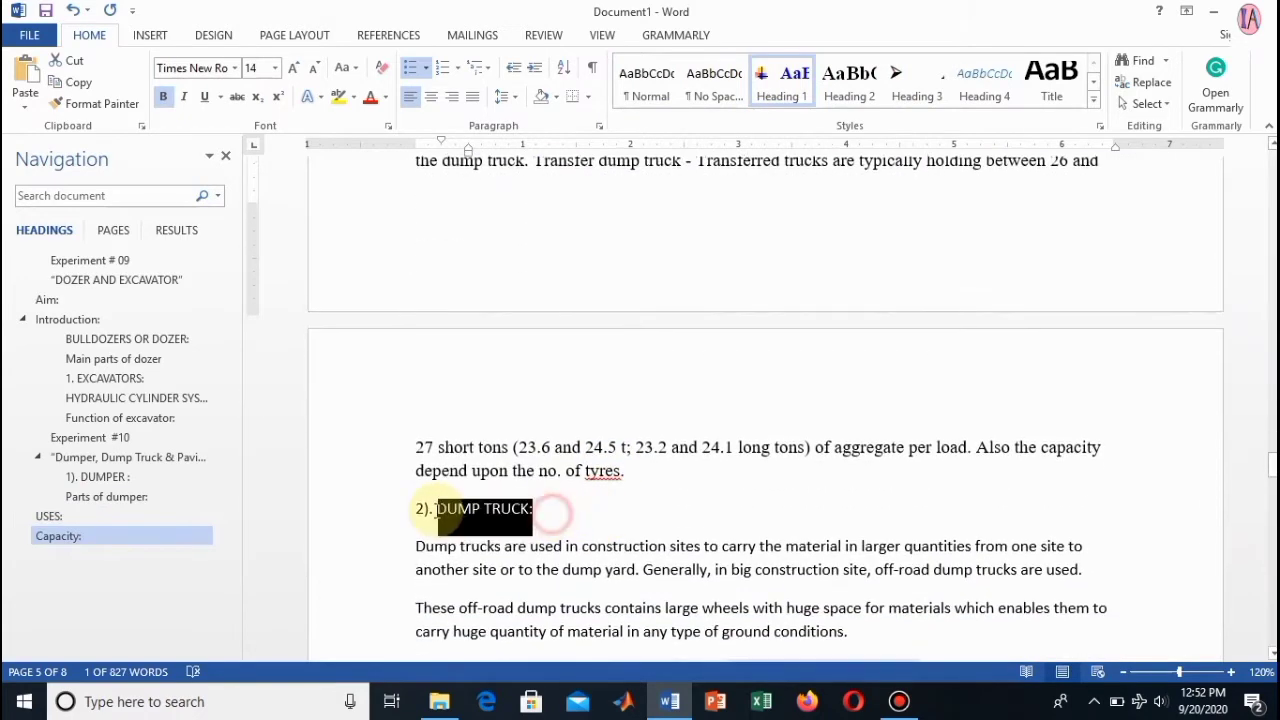
left_click(900, 78)
scroll(615, 479, "down", 12)
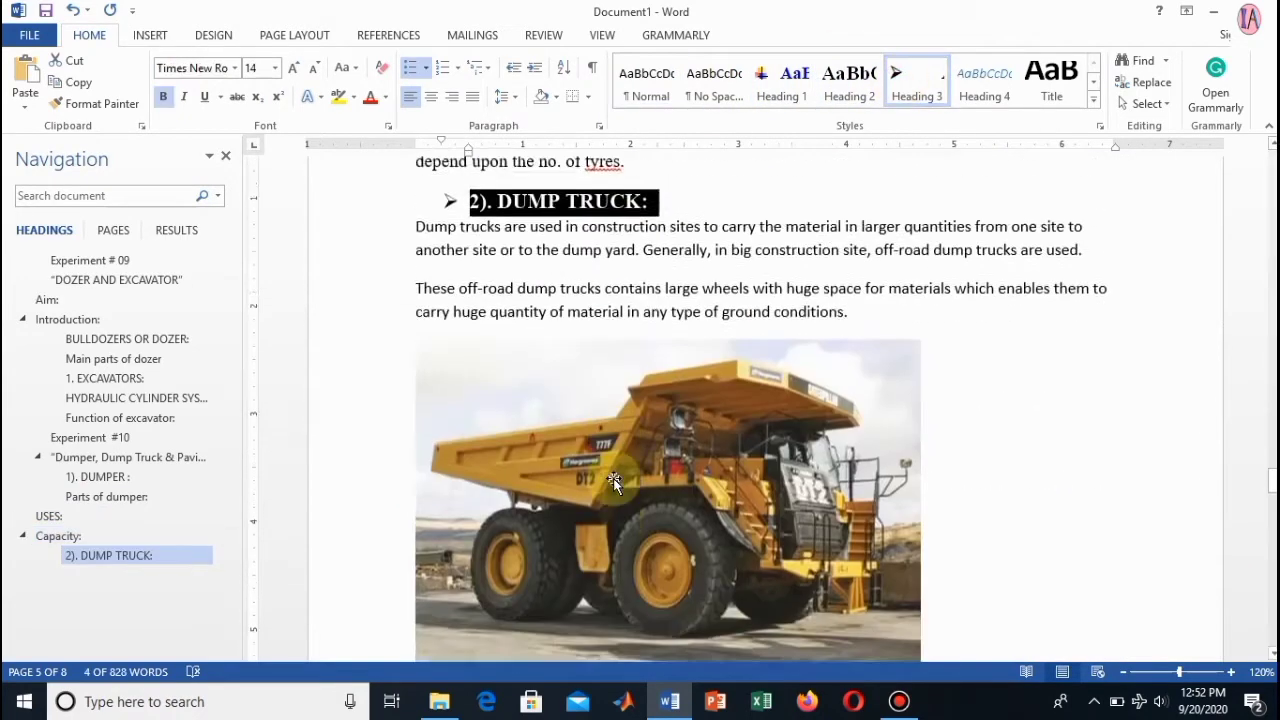
left_click_drag(567, 285, 330, 290)
left_click(938, 67)
left_click_drag(480, 423, 415, 423)
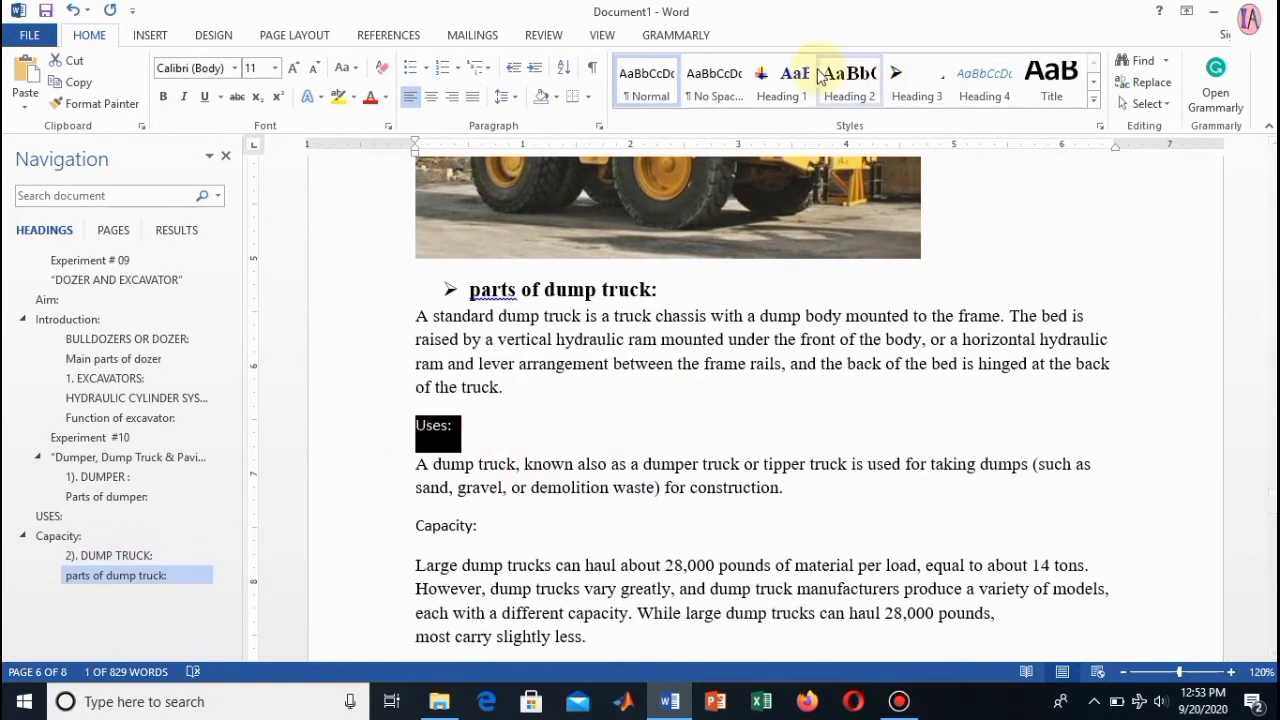
left_click(785, 72)
left_click_drag(488, 518, 412, 518)
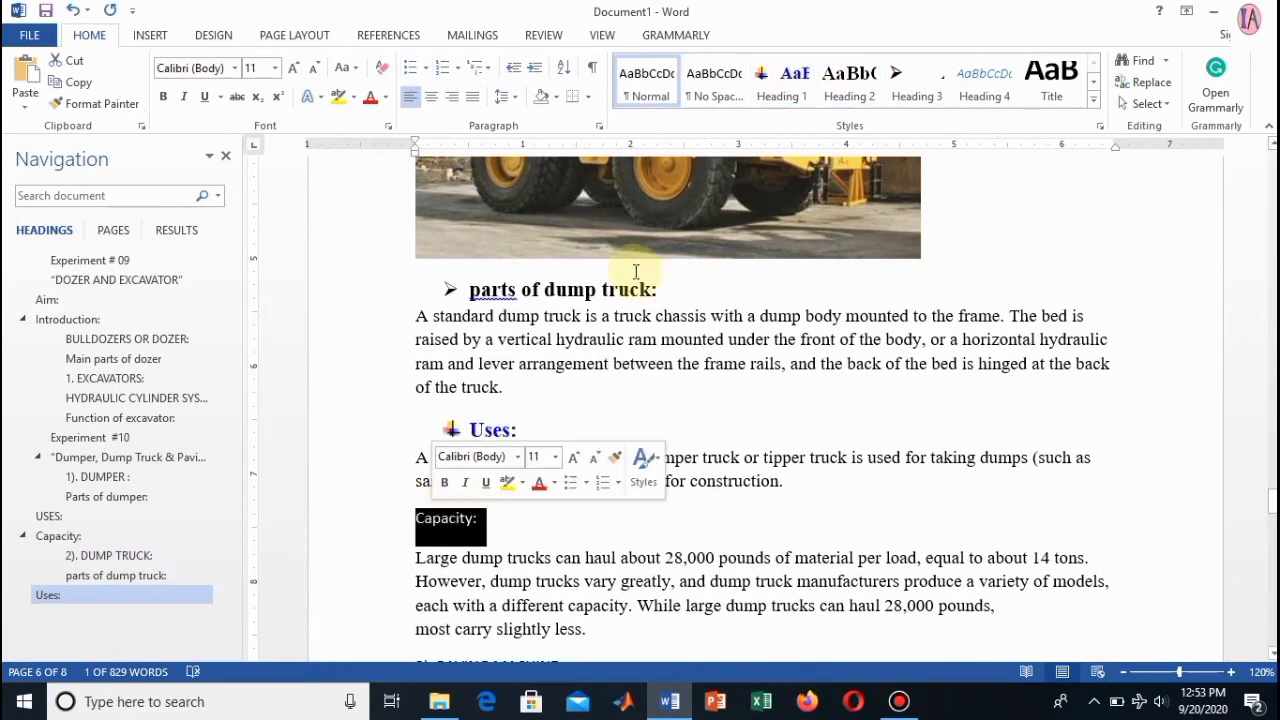
left_click(790, 78)
Step: Apply Heading 1 to the Component: and Capacities: labels
scroll(715, 370, "down", 10)
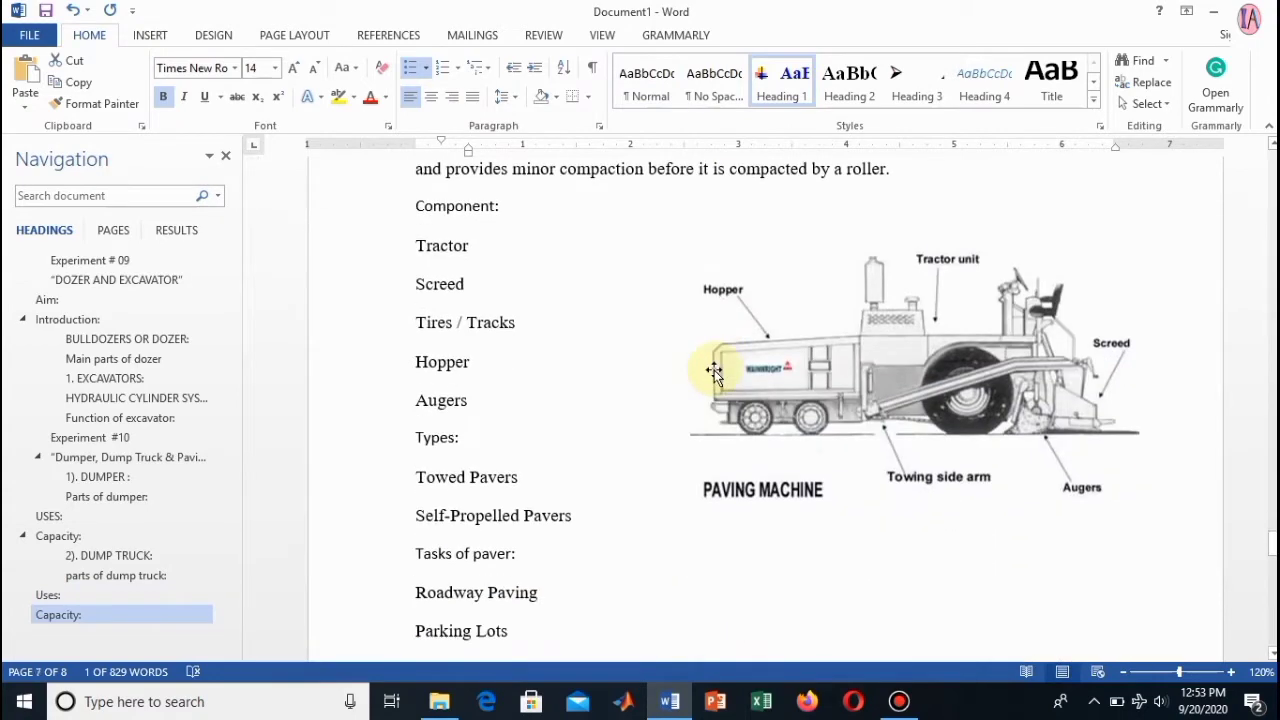
left_click_drag(531, 205, 388, 200)
left_click(505, 210)
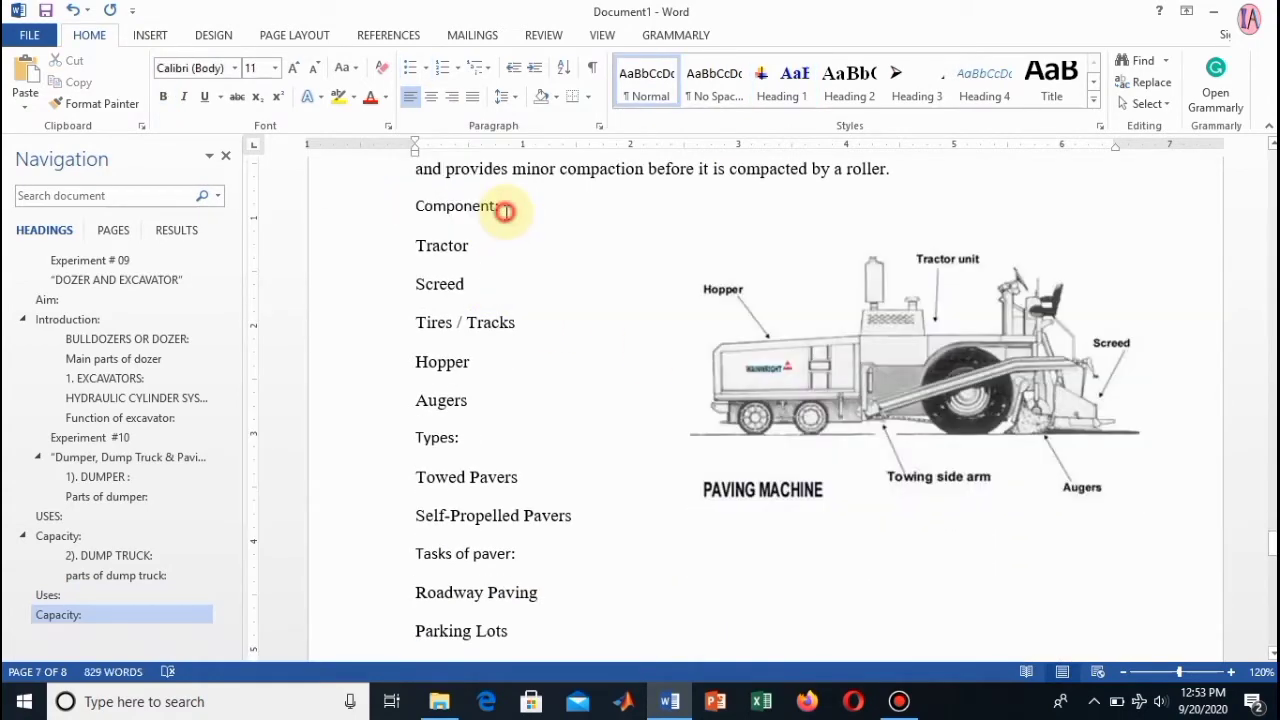
left_click(806, 80)
scroll(586, 400, "down", 6)
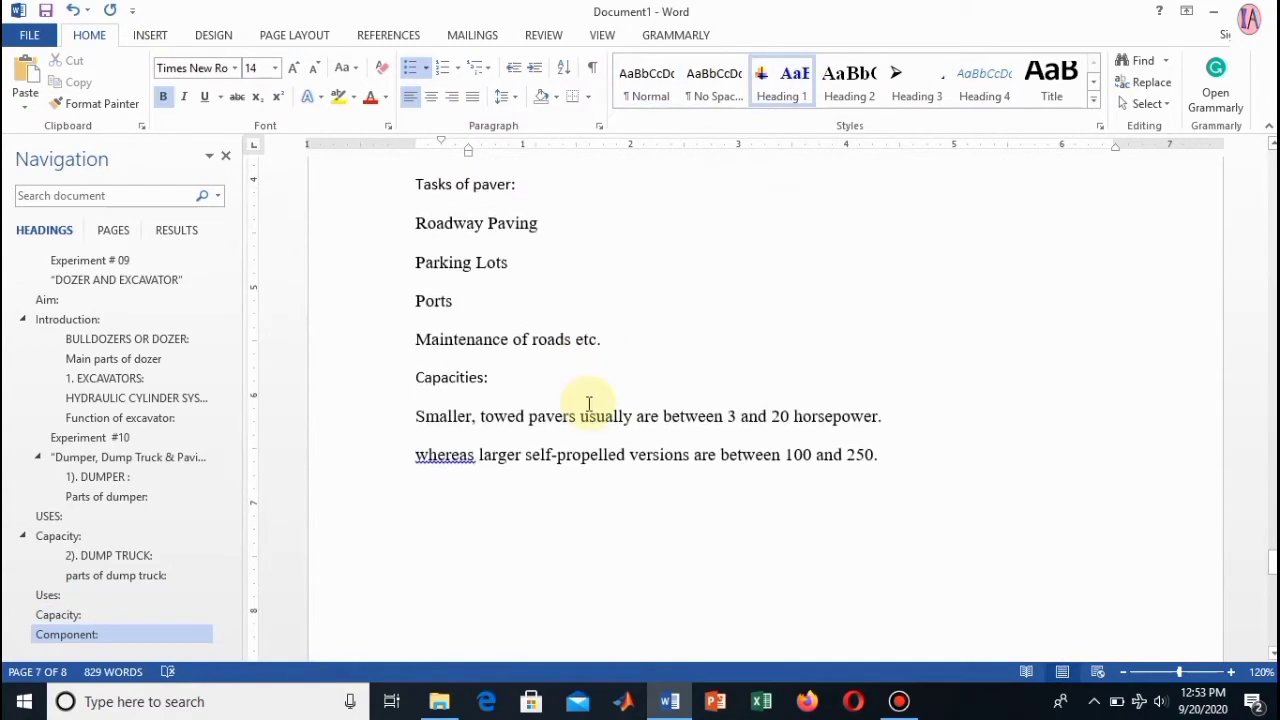
left_click_drag(496, 381, 371, 366)
left_click(500, 380)
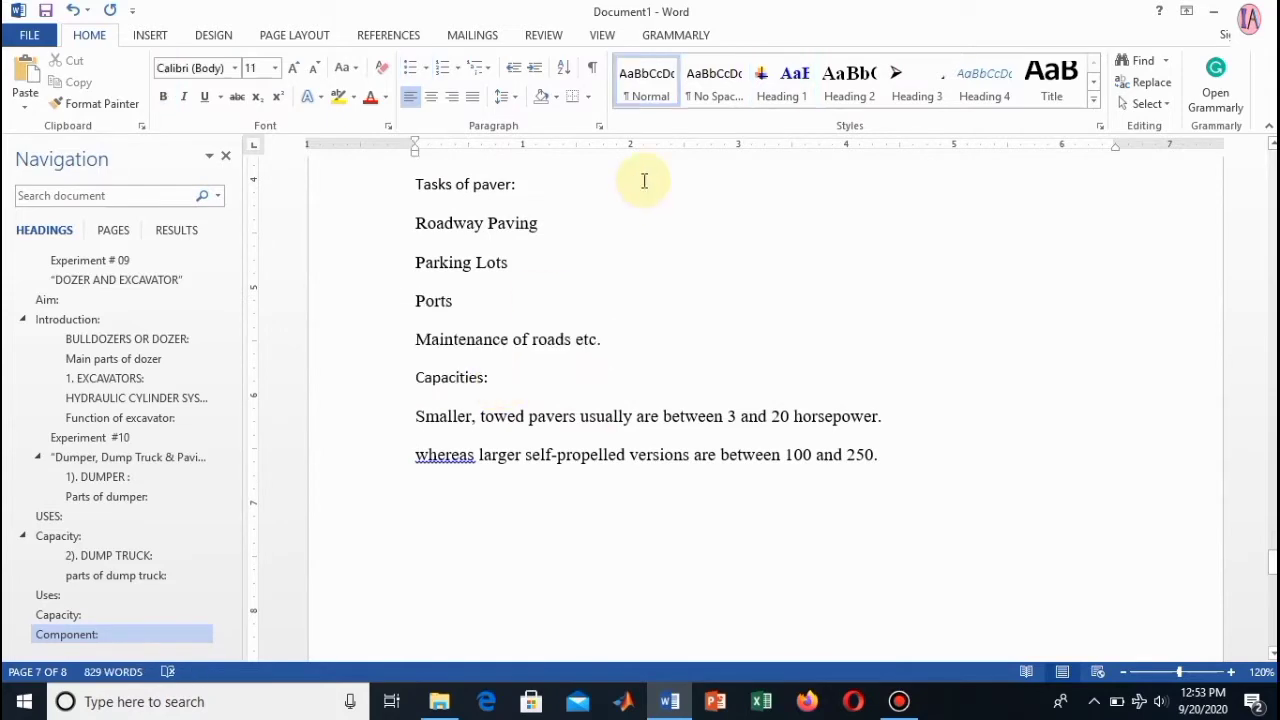
left_click(795, 93)
Step: Make '3). PAVING MACHINE:' and 'Parts:' Heading 3 arrow subheadings
scroll(597, 429, "down", 2)
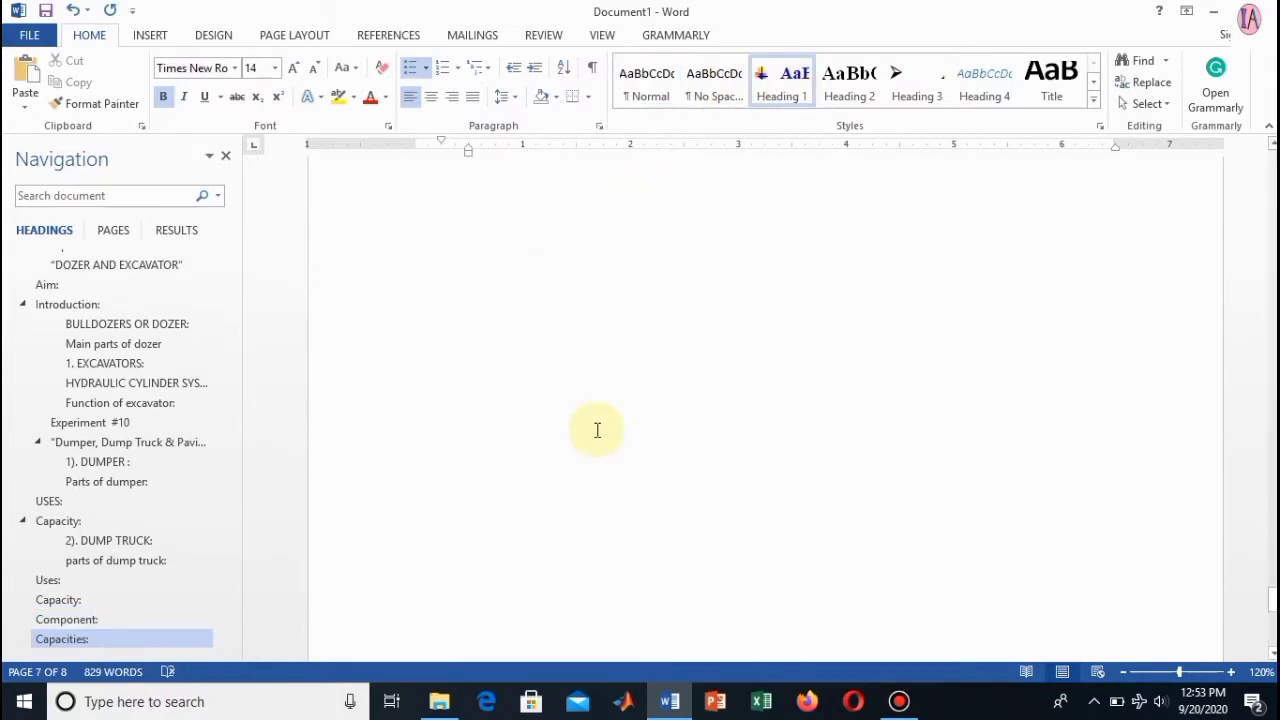
scroll(597, 430, "up", 15)
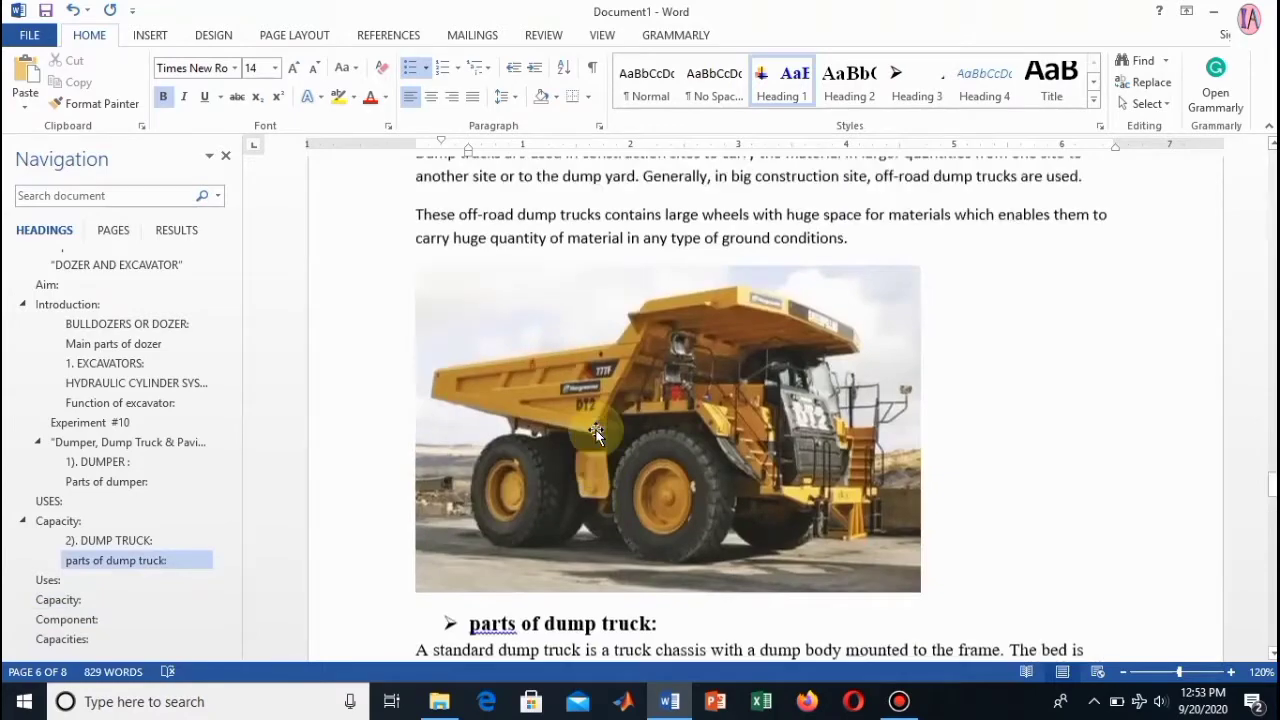
scroll(597, 430, "down", 8)
left_click_drag(575, 404, 414, 408)
left_click(918, 70)
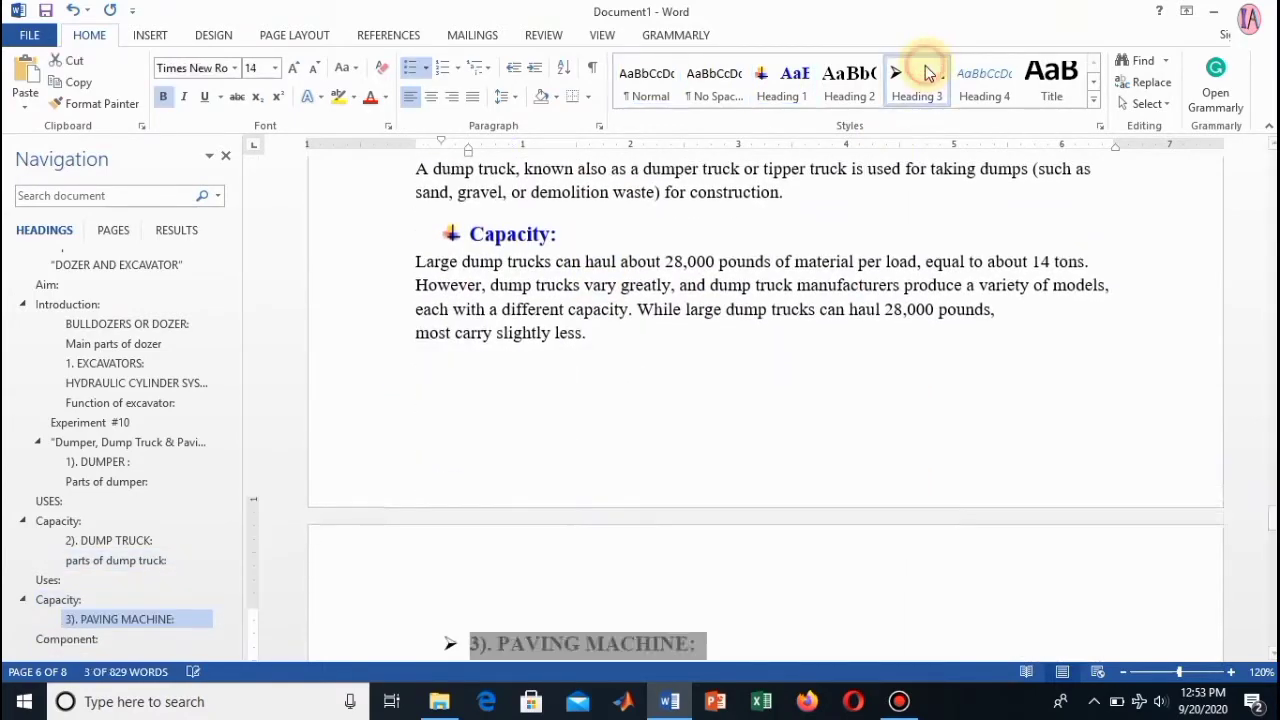
scroll(610, 535, "up", 15)
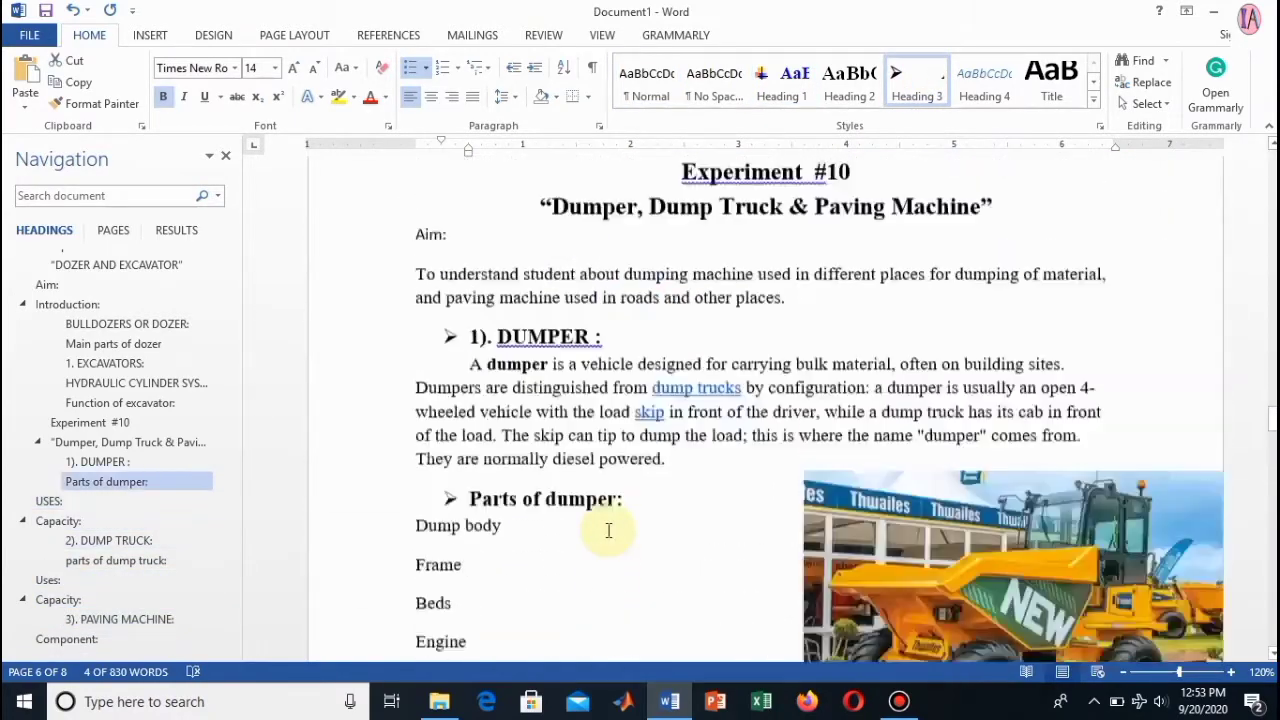
scroll(608, 530, "up", 10)
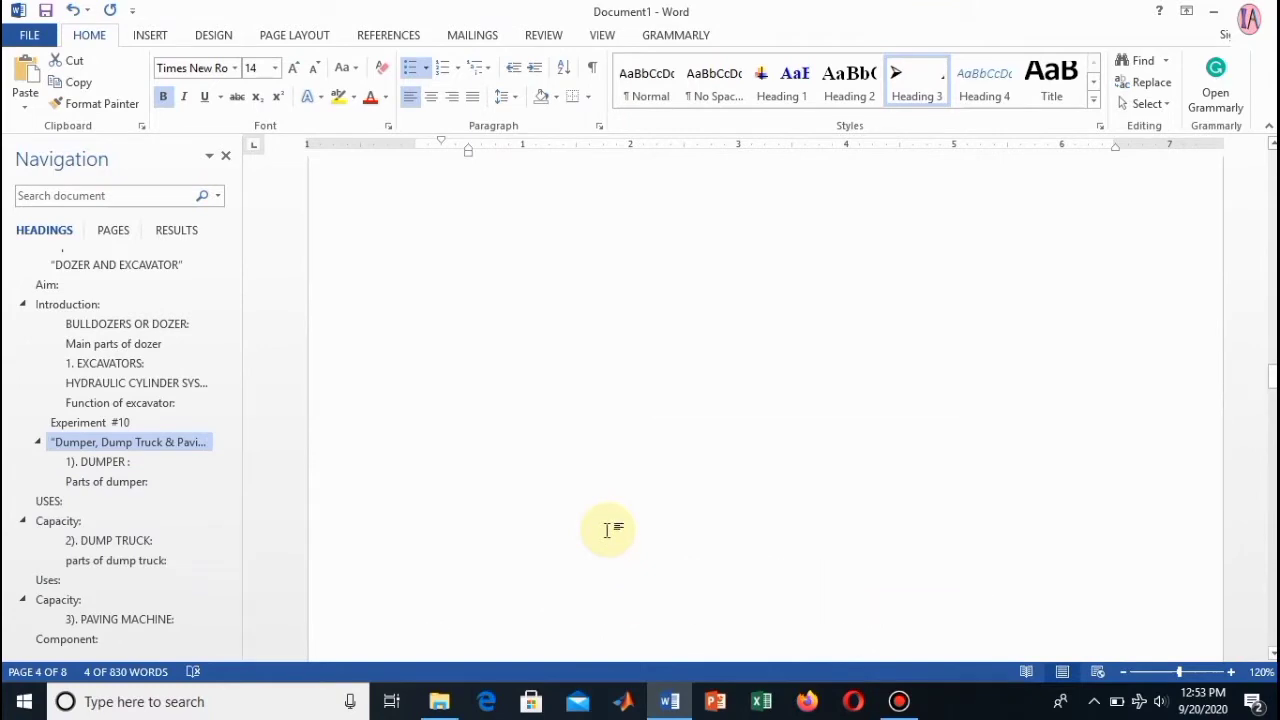
scroll(608, 530, "up", 2)
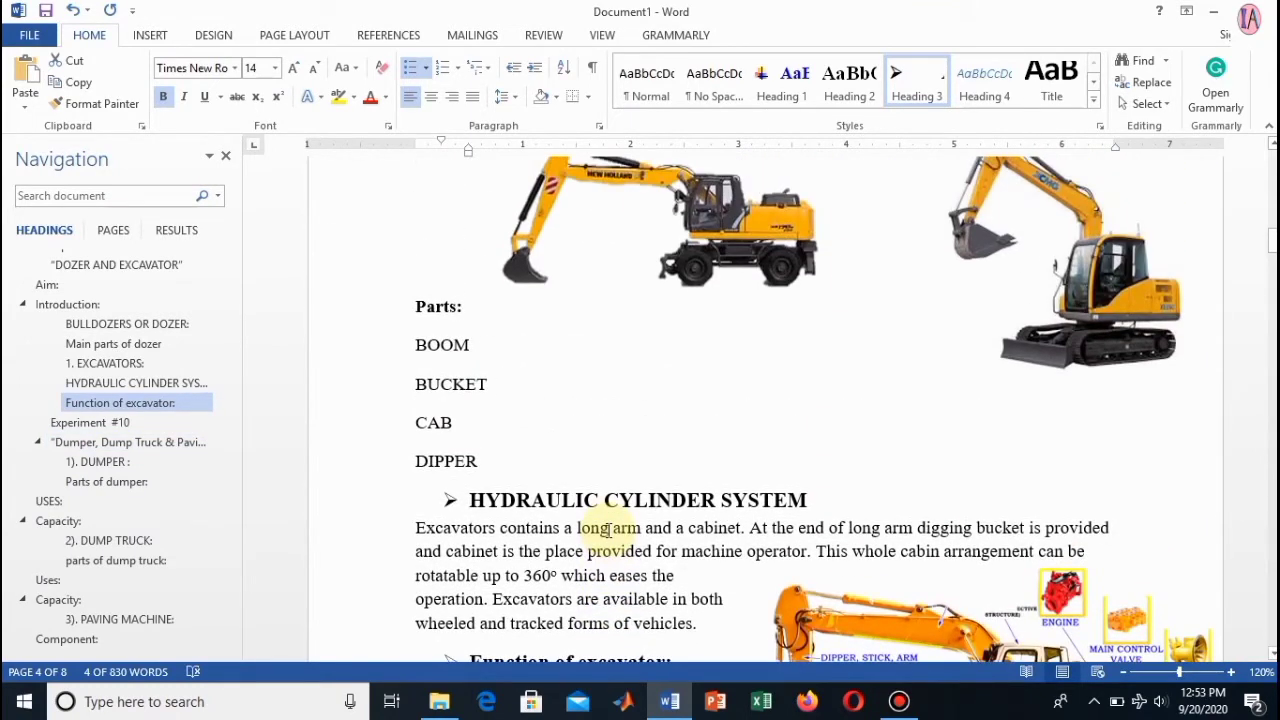
left_click(468, 308)
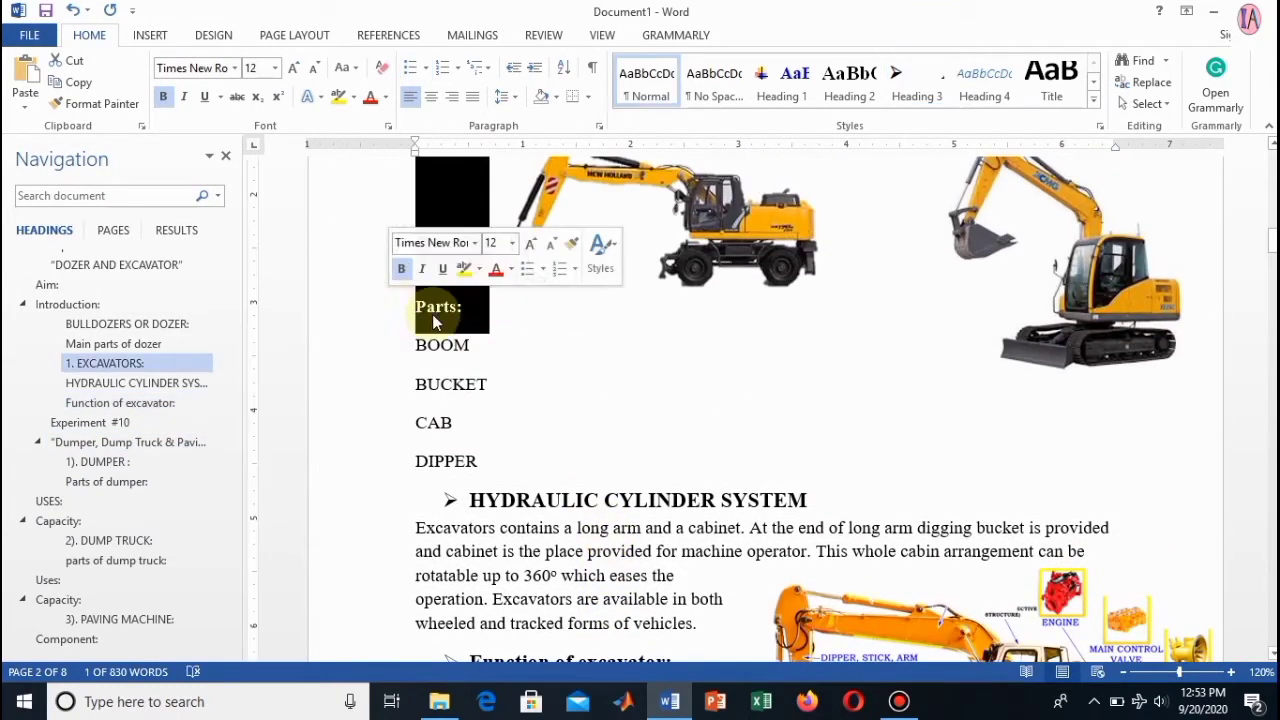
left_click(915, 85)
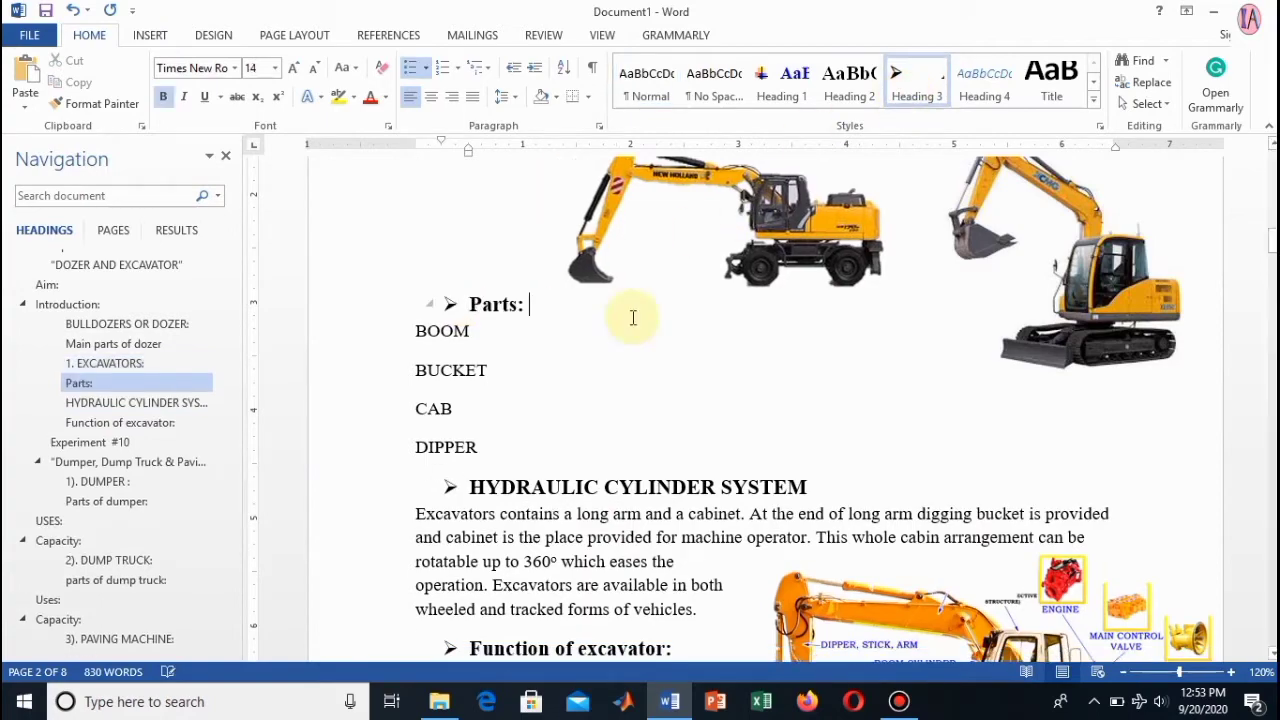
scroll(633, 318, "up", 5)
scroll(633, 318, "up", 12)
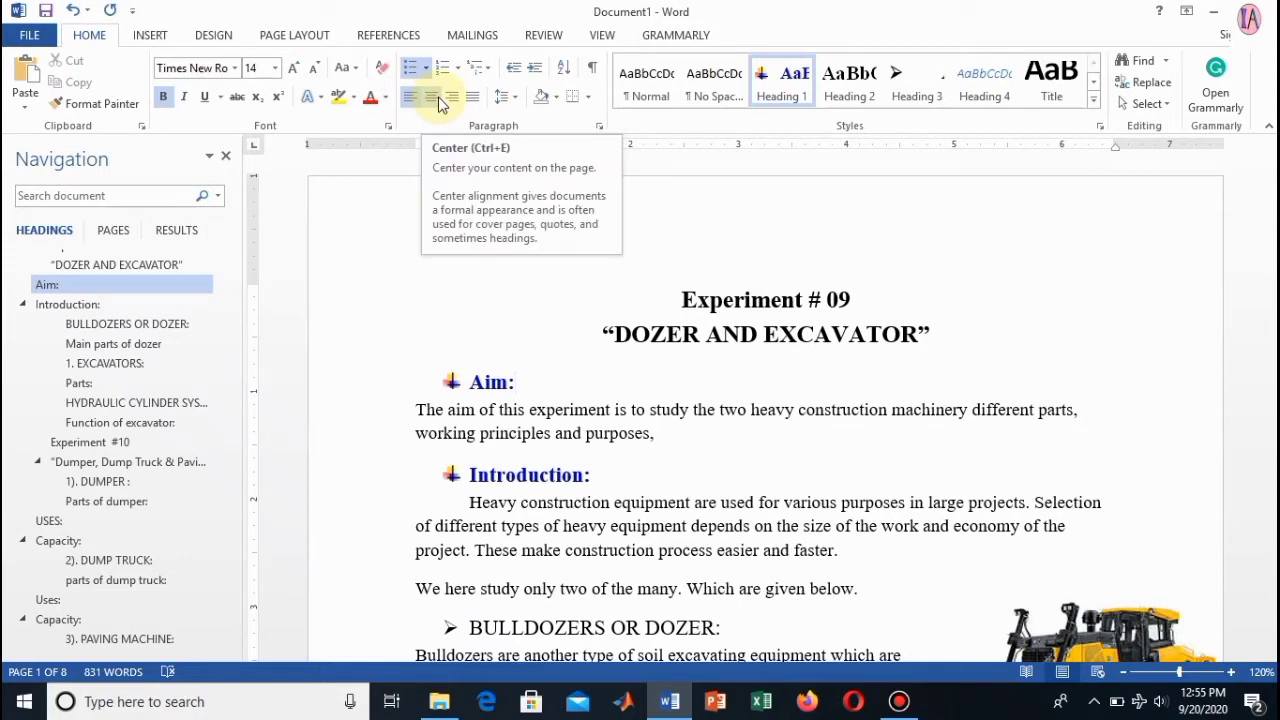
Step: Justify the Aim paragraph after trying centre, right and left alignment
left_click_drag(658, 436, 404, 410)
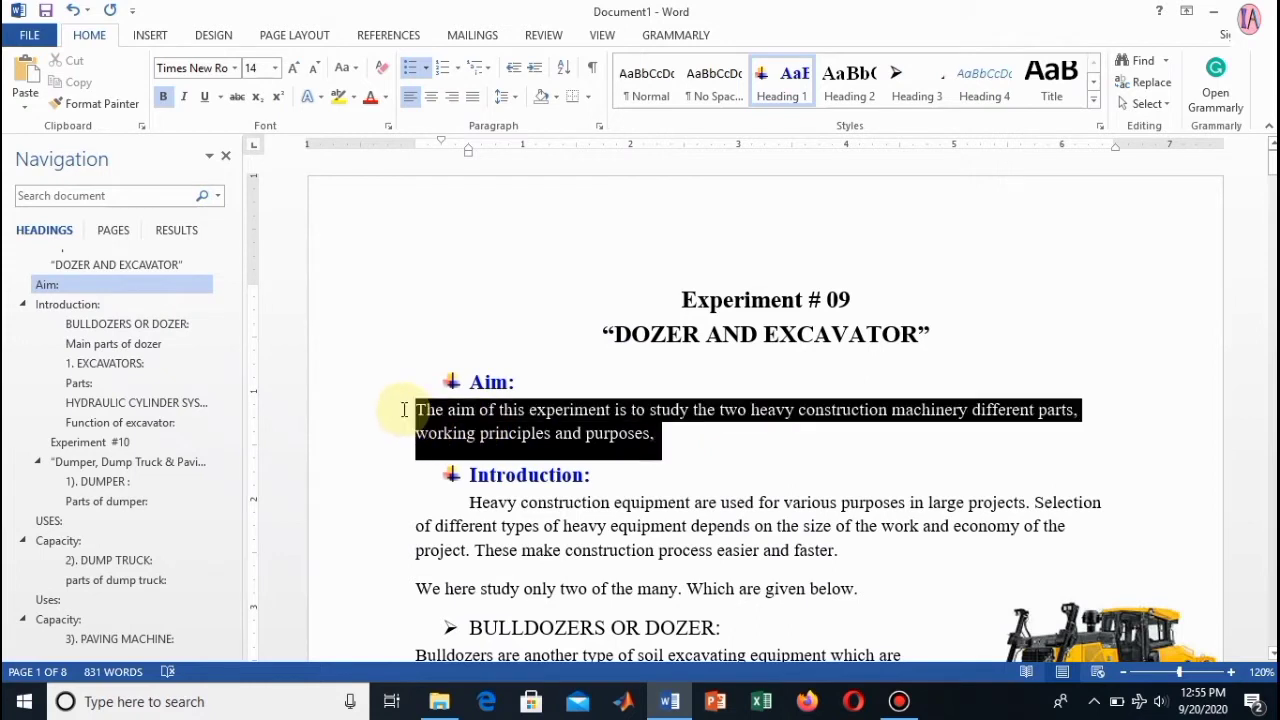
left_click(430, 100)
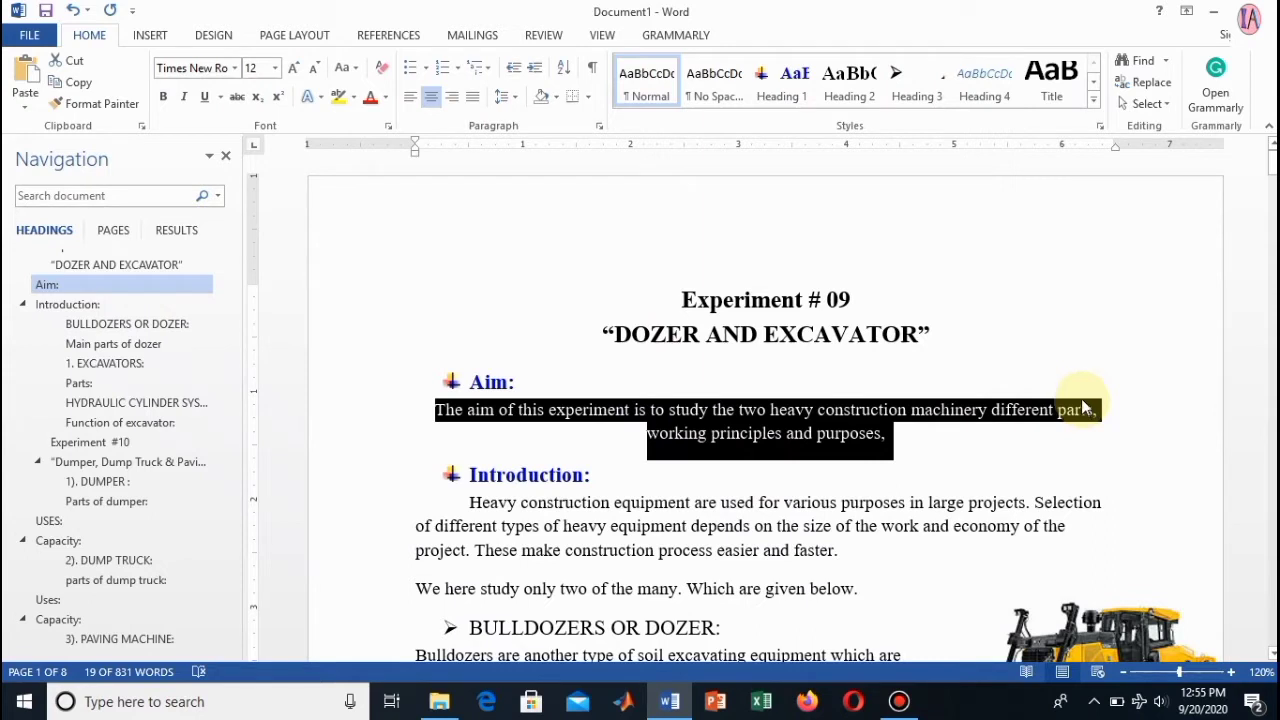
left_click(450, 99)
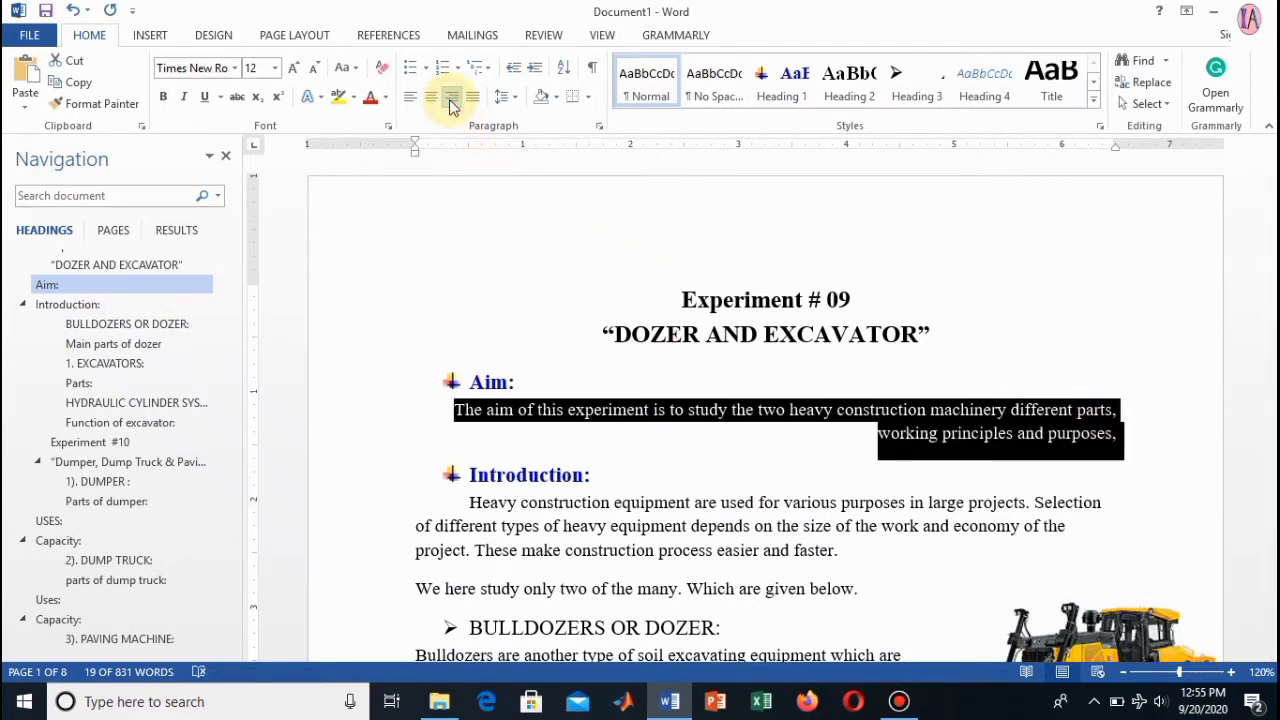
left_click(412, 100)
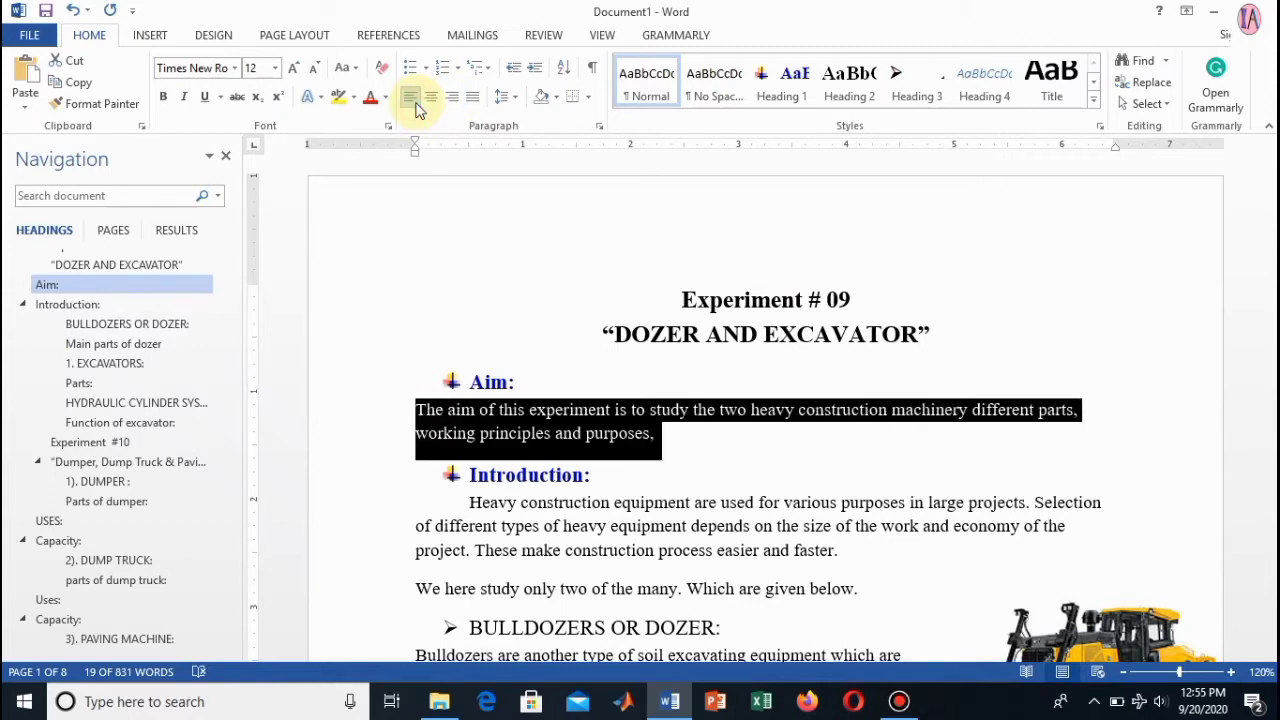
left_click(473, 100)
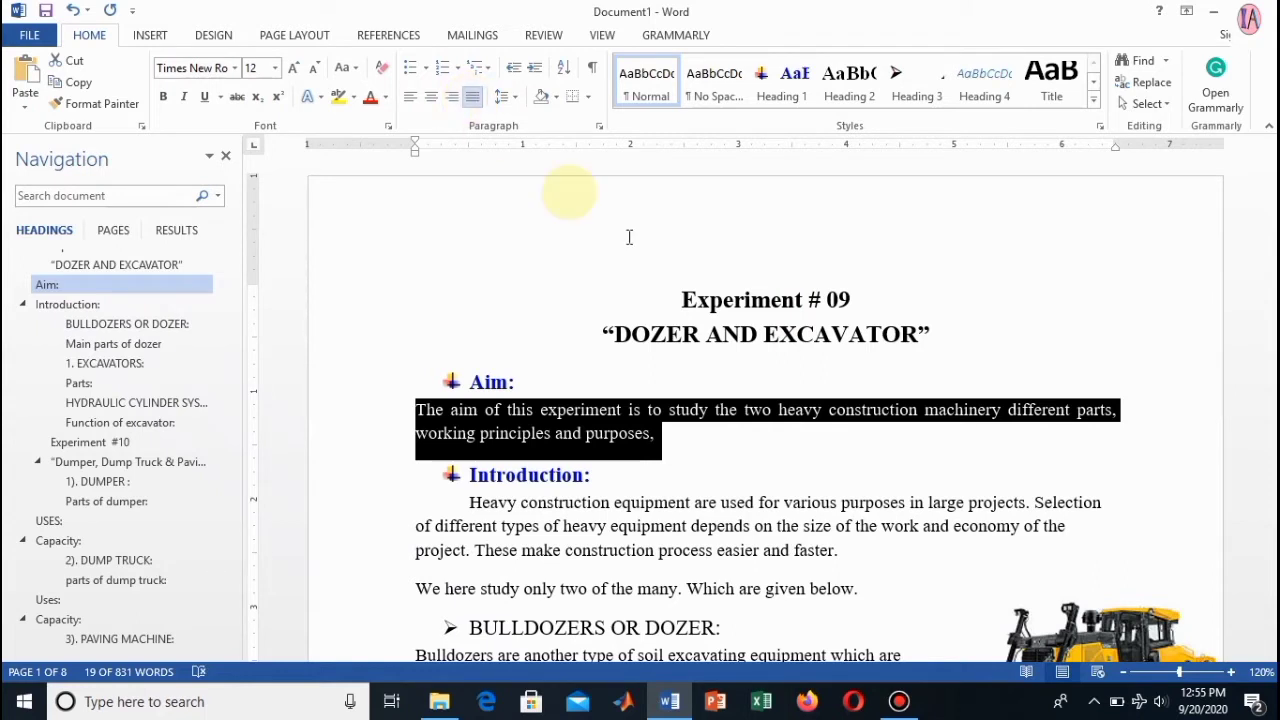
left_click(538, 337)
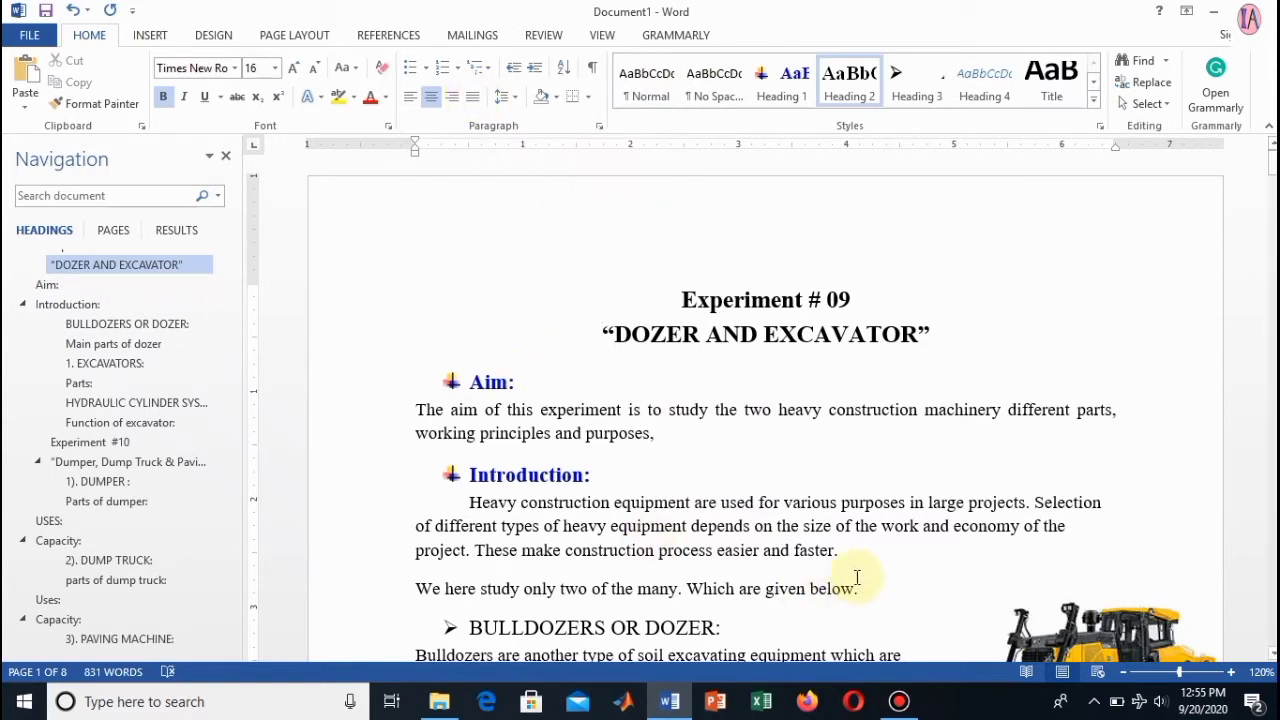
Step: Justify the Introduction, Bulldozers and 'These are widely used' paragraphs
left_click_drag(838, 558, 442, 503)
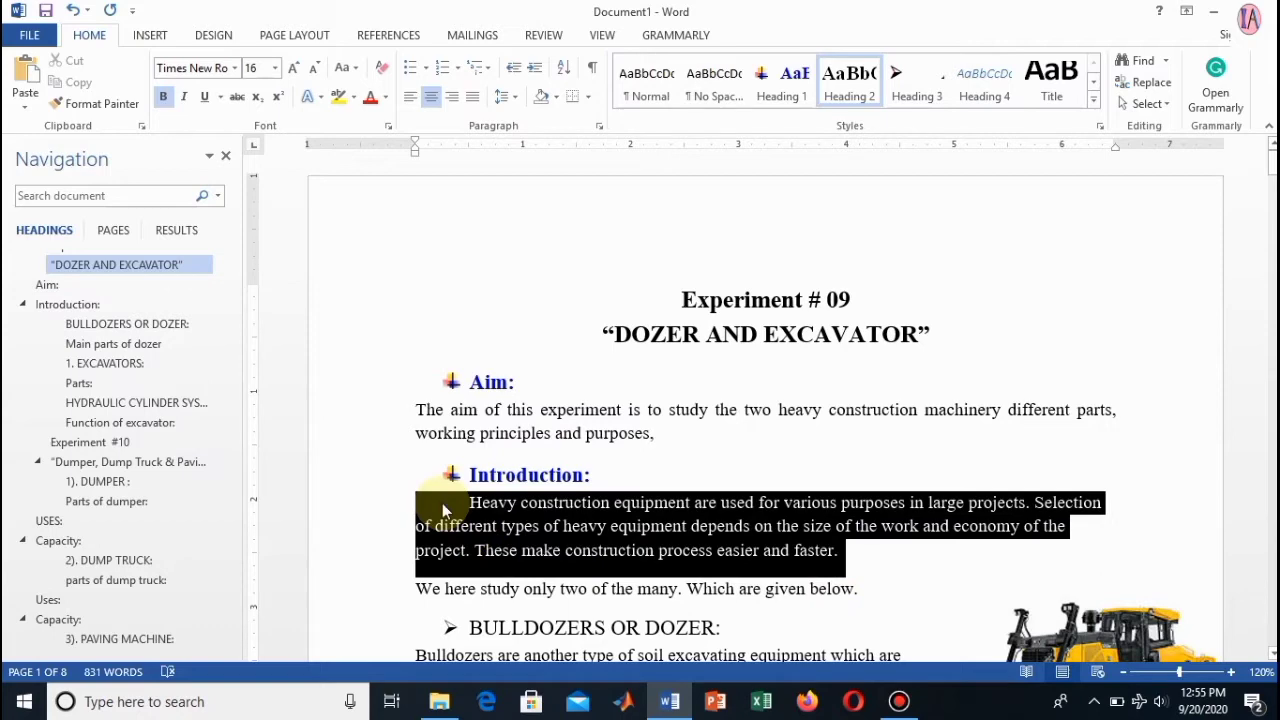
left_click(472, 96)
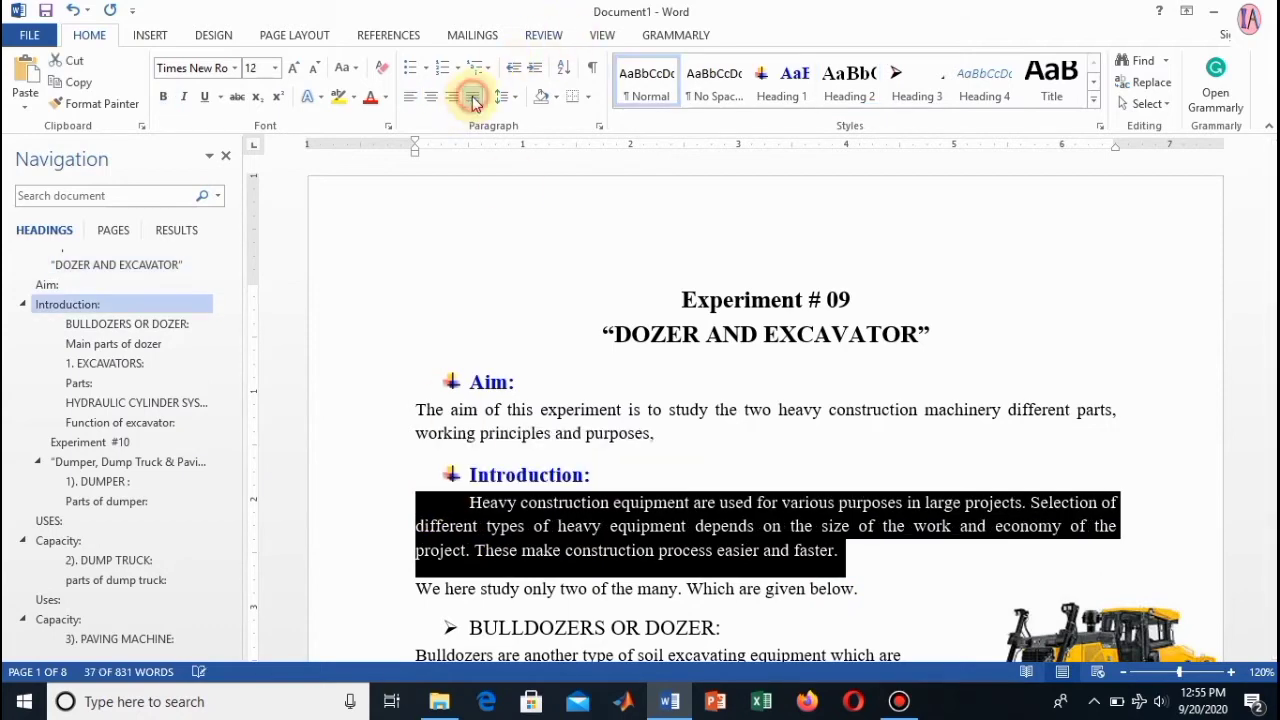
scroll(622, 443, "down", 5)
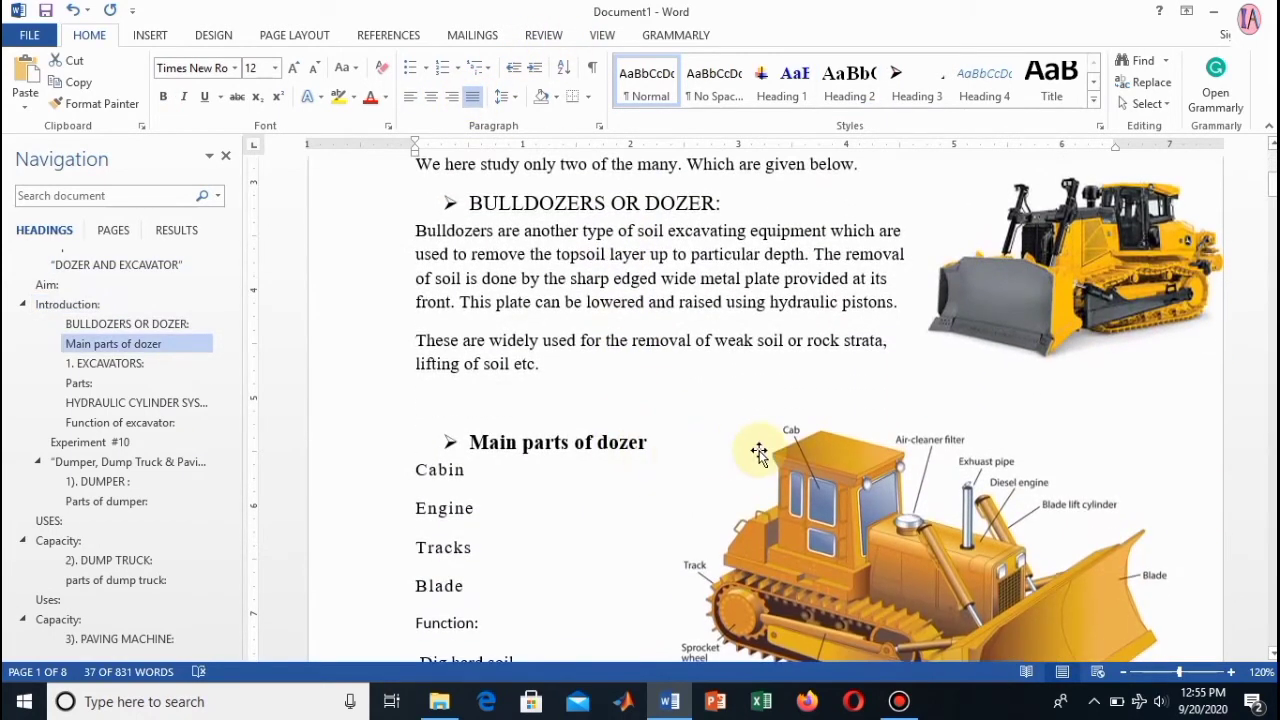
left_click_drag(900, 305, 371, 237)
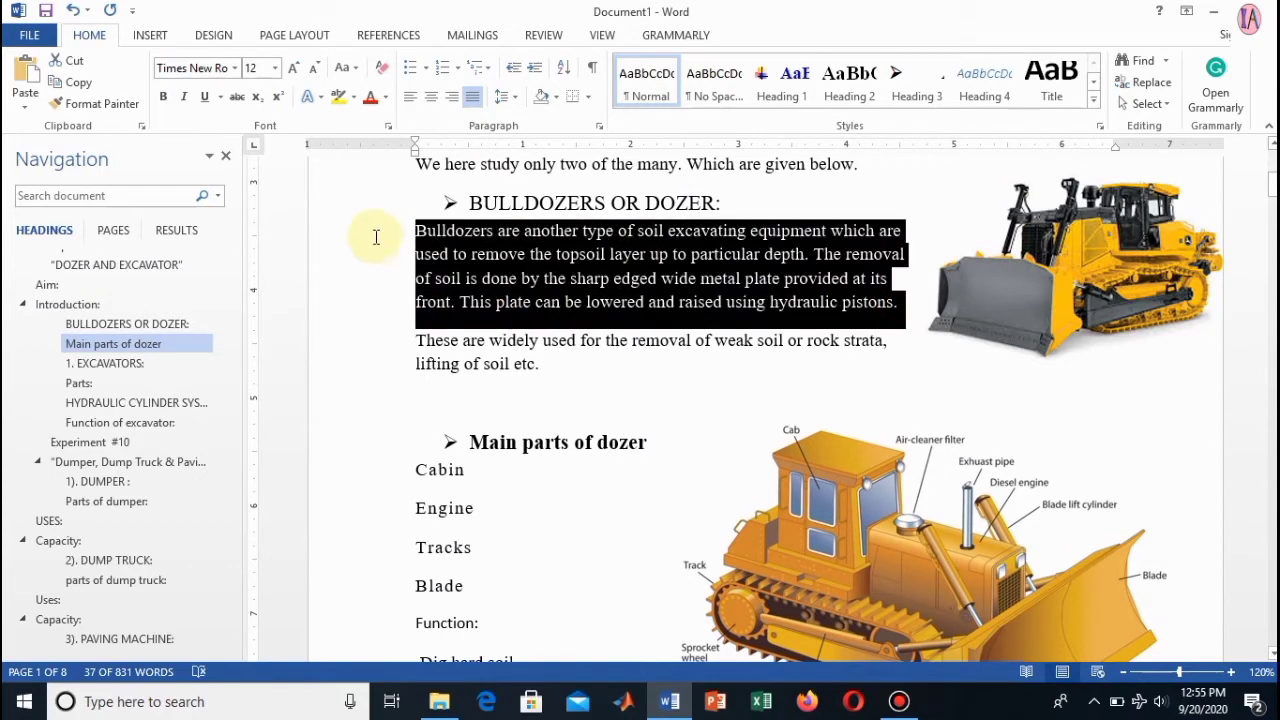
left_click(474, 95)
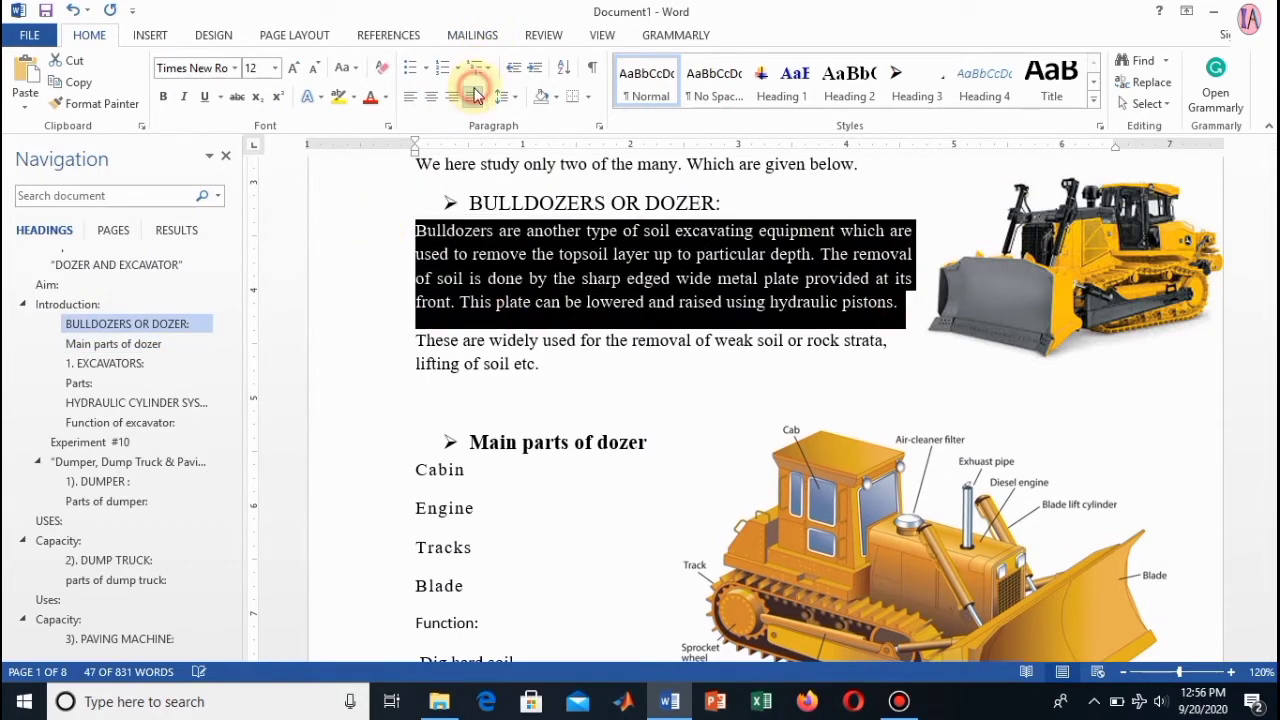
right_click(621, 383)
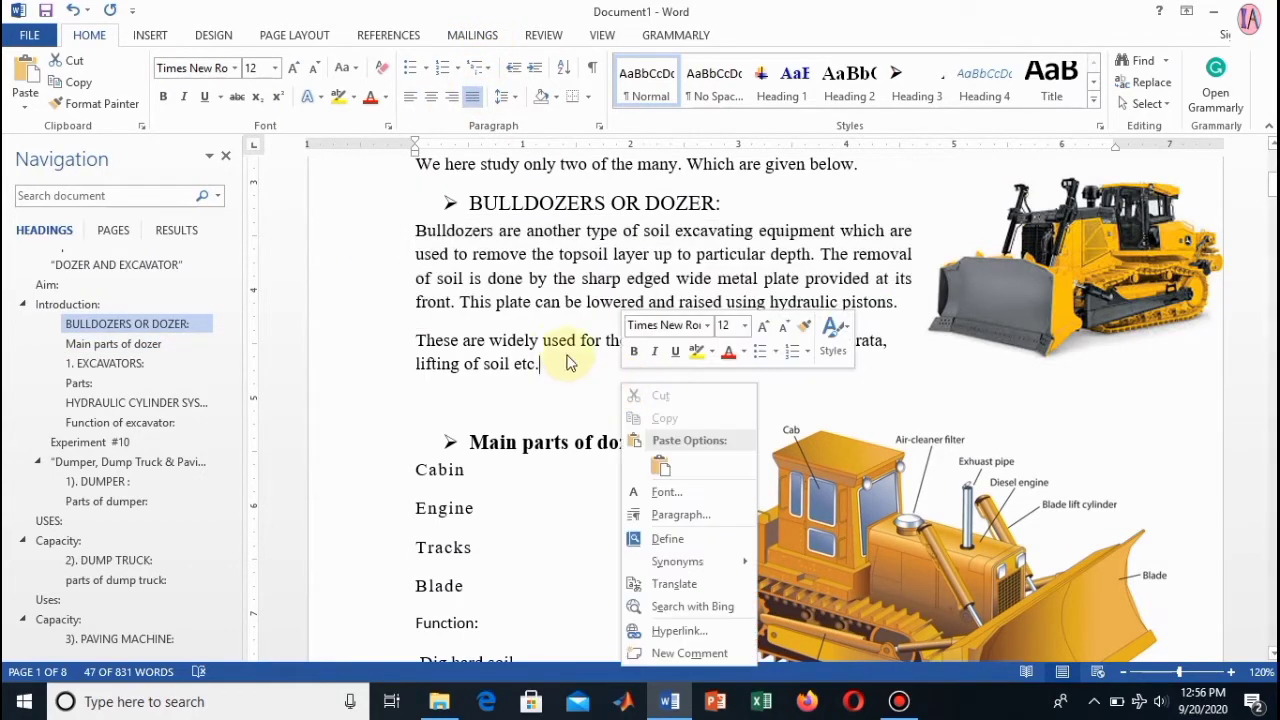
left_click(552, 362)
triple_click(430, 343)
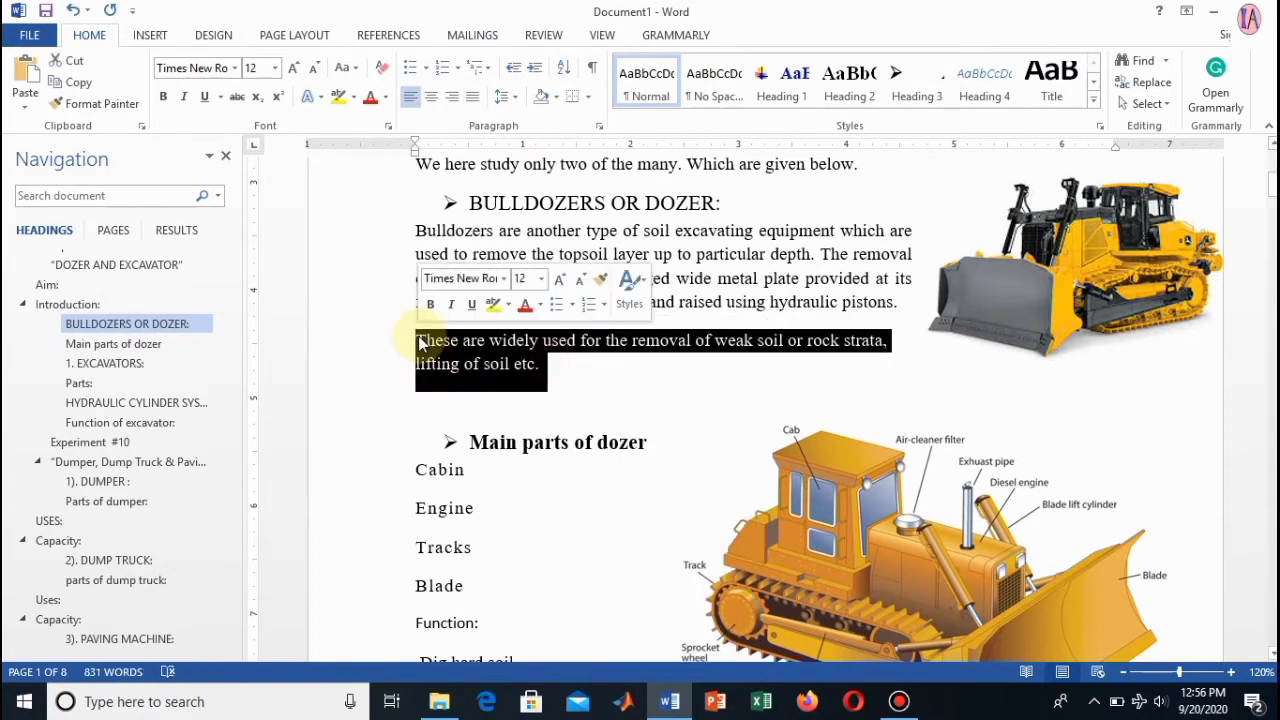
left_click(473, 95)
Step: Justify the Excavators and hydraulic cylinder system paragraphs
scroll(584, 420, "down", 12)
left_click_drag(820, 403, 307, 356)
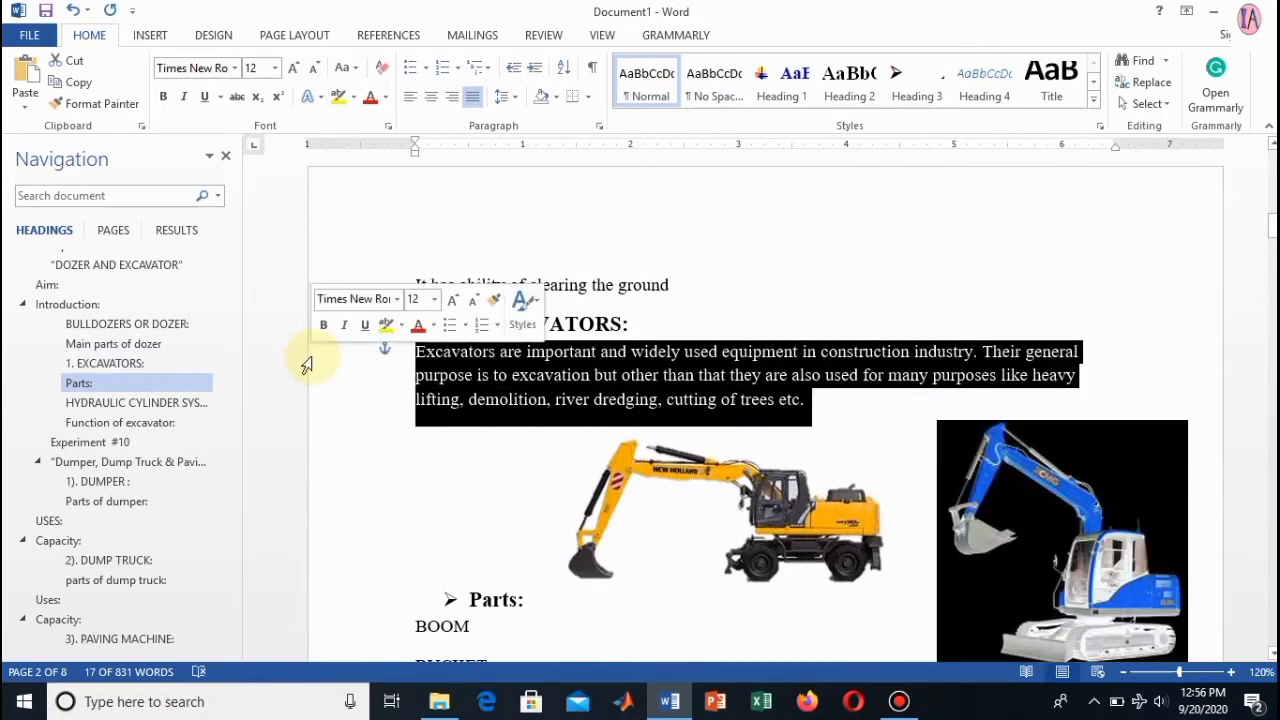
left_click(474, 97)
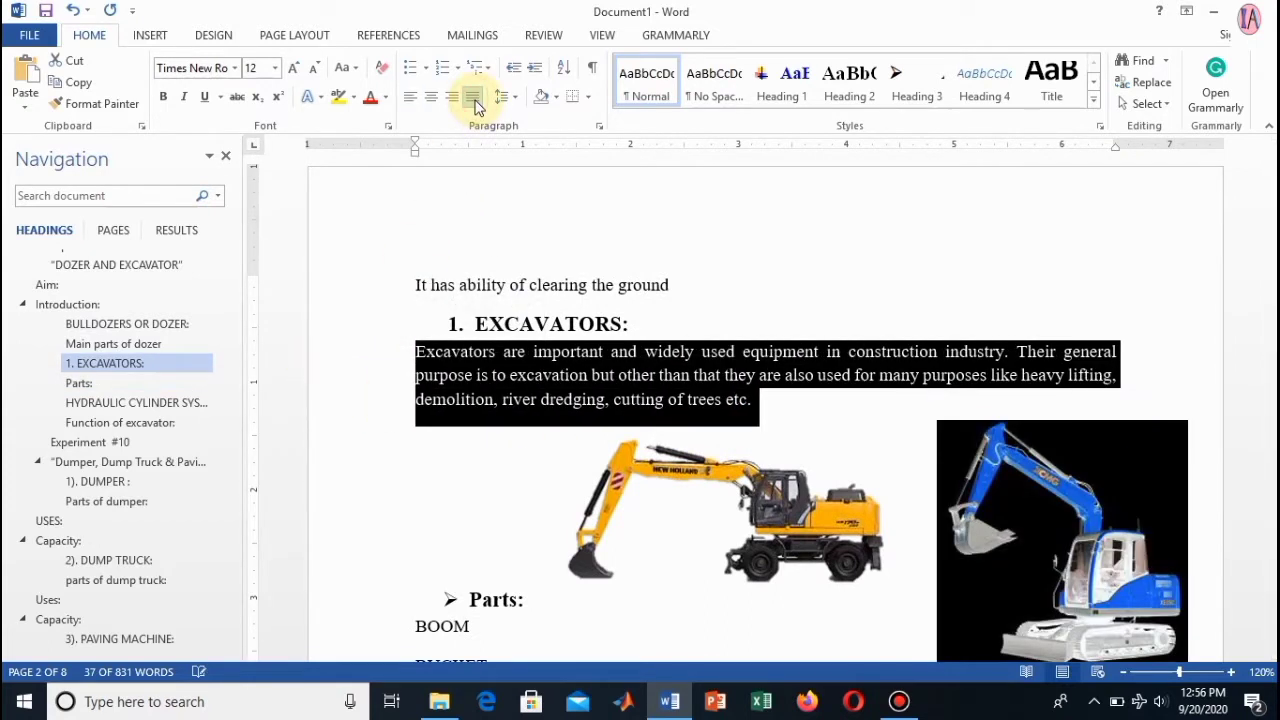
scroll(669, 379, "down", 5)
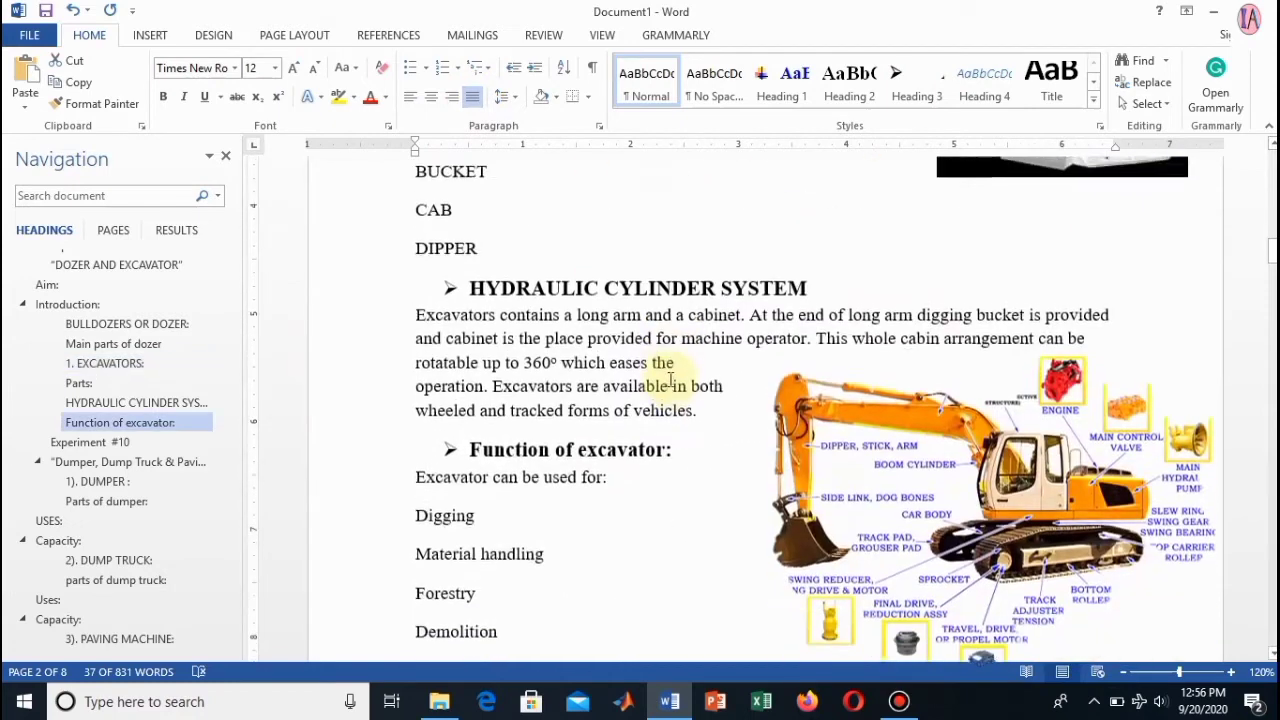
left_click_drag(722, 398, 413, 298)
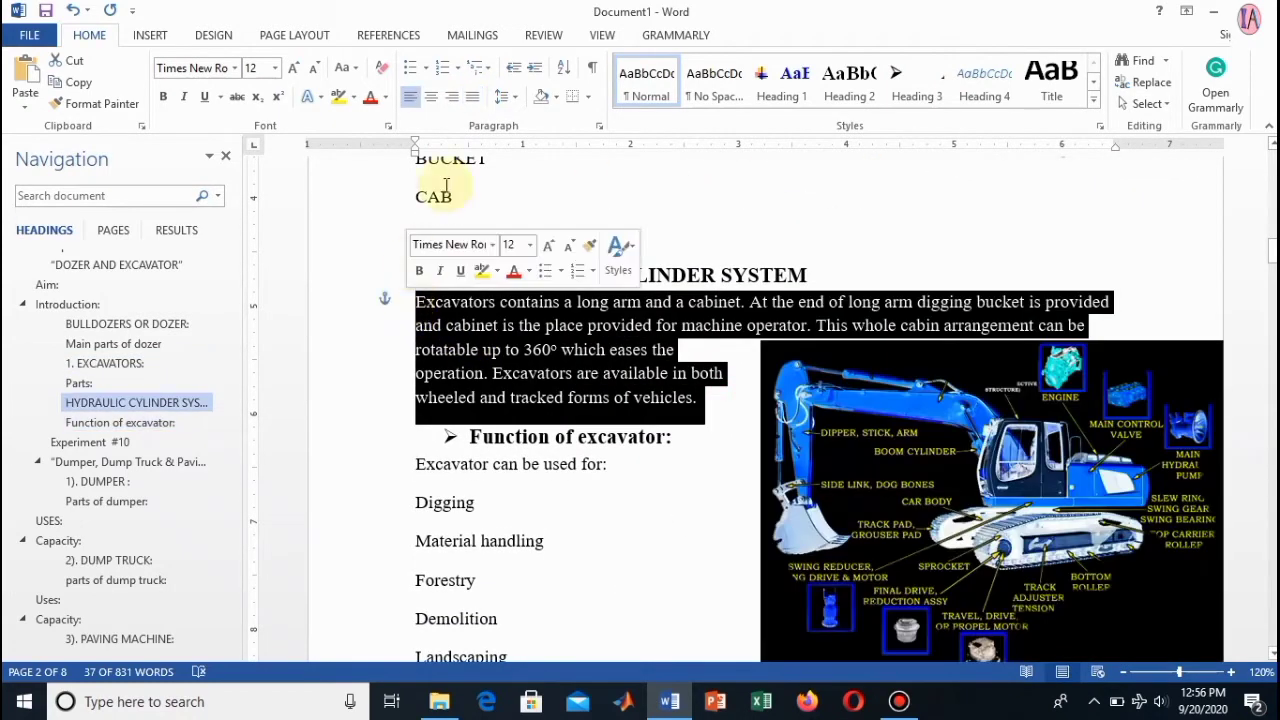
left_click(473, 97)
left_click(658, 415)
scroll(658, 415, "down", 4)
scroll(658, 415, "down", 5)
scroll(658, 415, "up", 10)
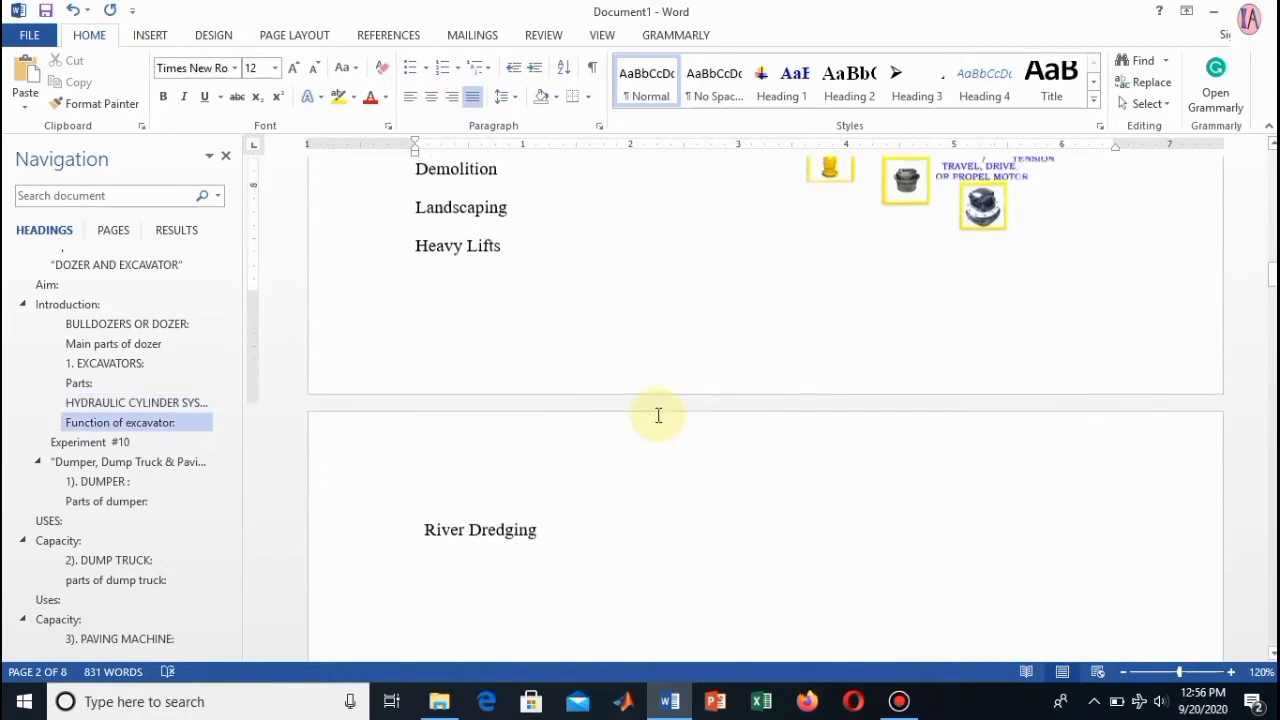
scroll(658, 415, "down", 12)
scroll(658, 415, "down", 5)
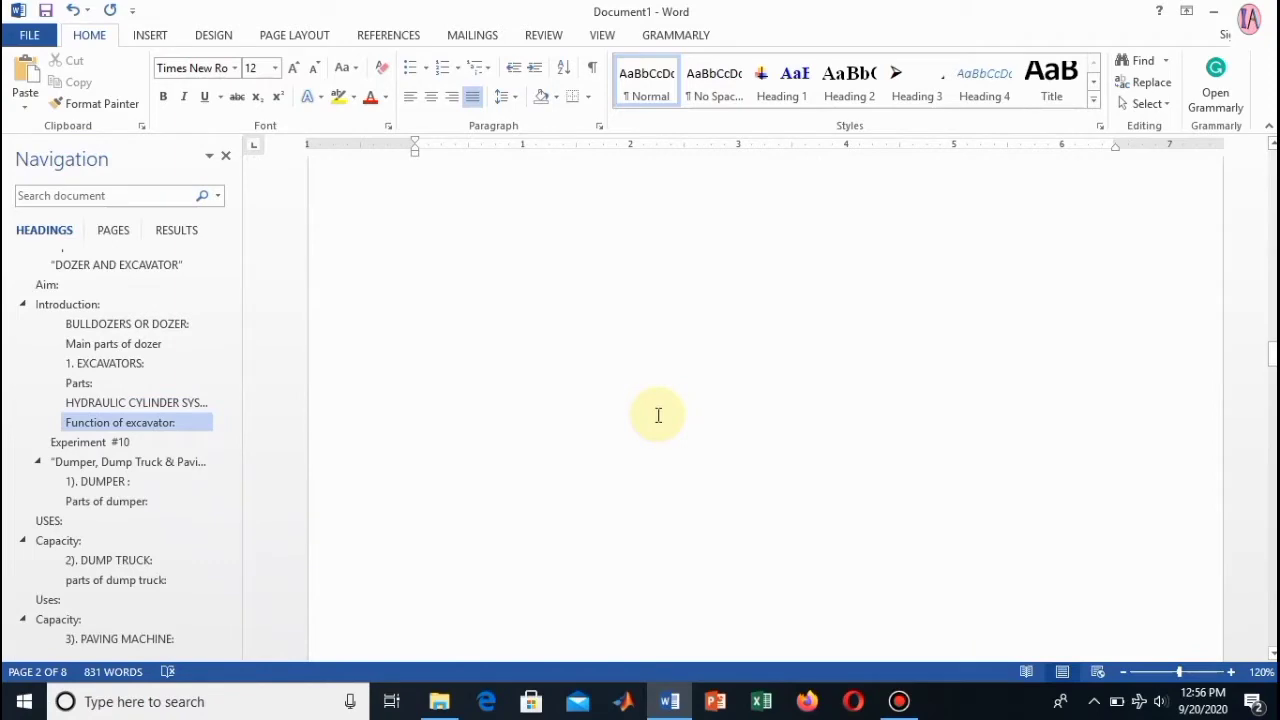
scroll(658, 415, "down", 6)
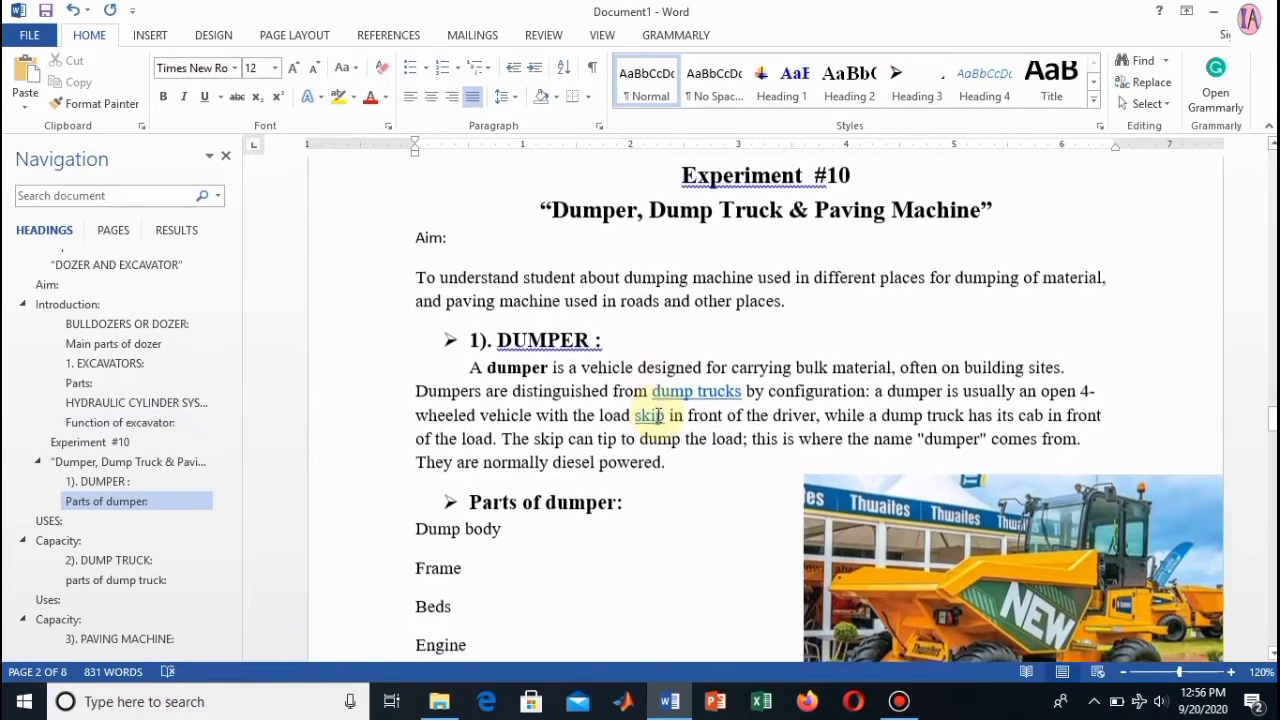
Step: Justify the dumper paragraph and the Experiment #10 Aim paragraph
left_click_drag(673, 463, 440, 366)
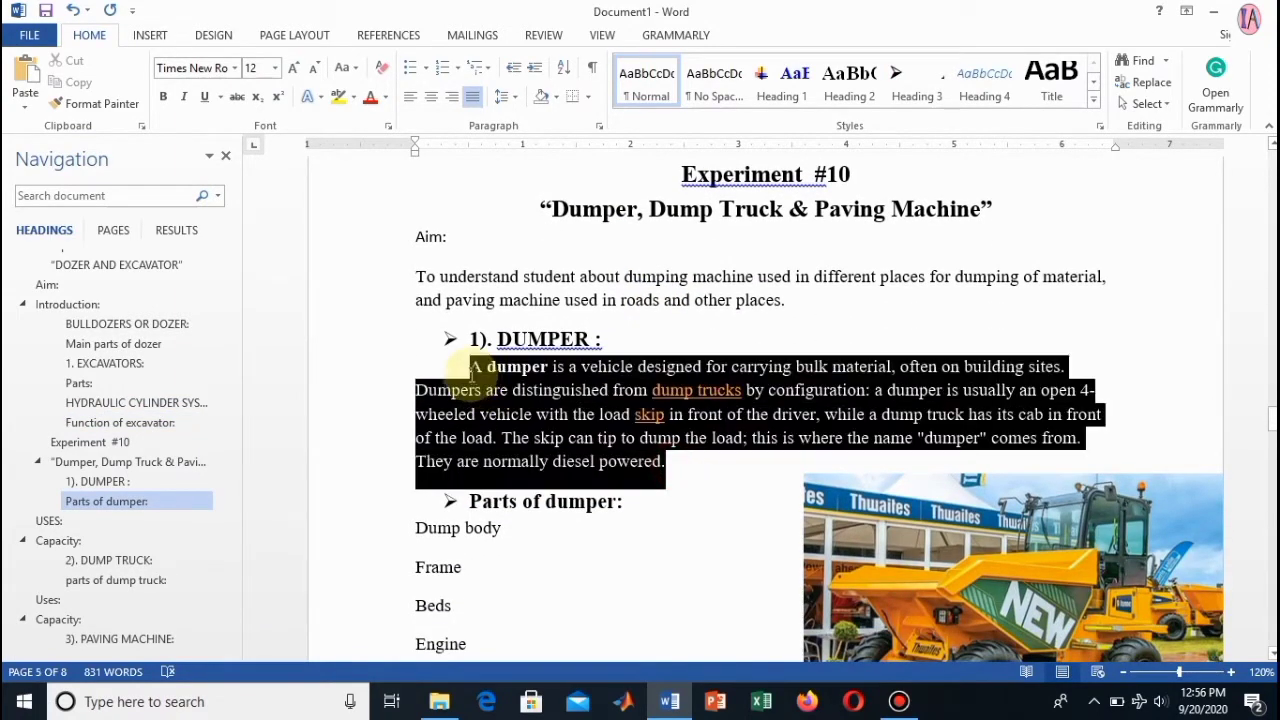
left_click(475, 94)
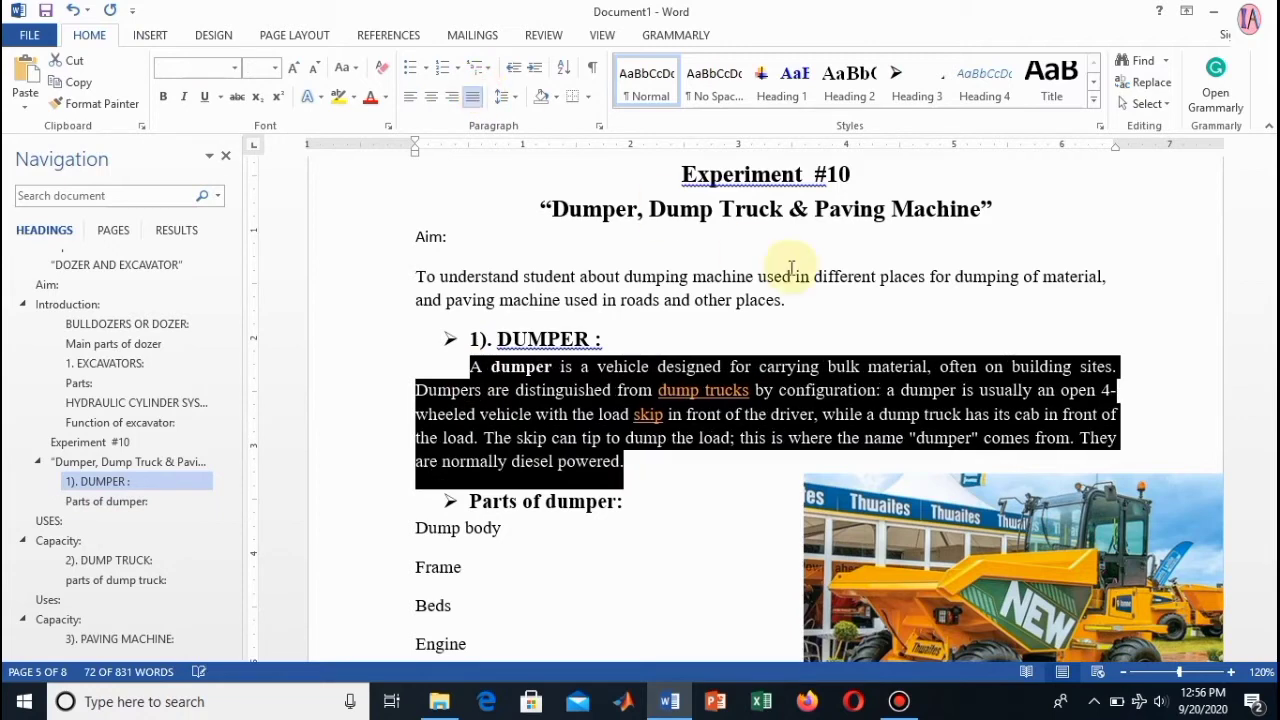
left_click_drag(796, 303, 415, 278)
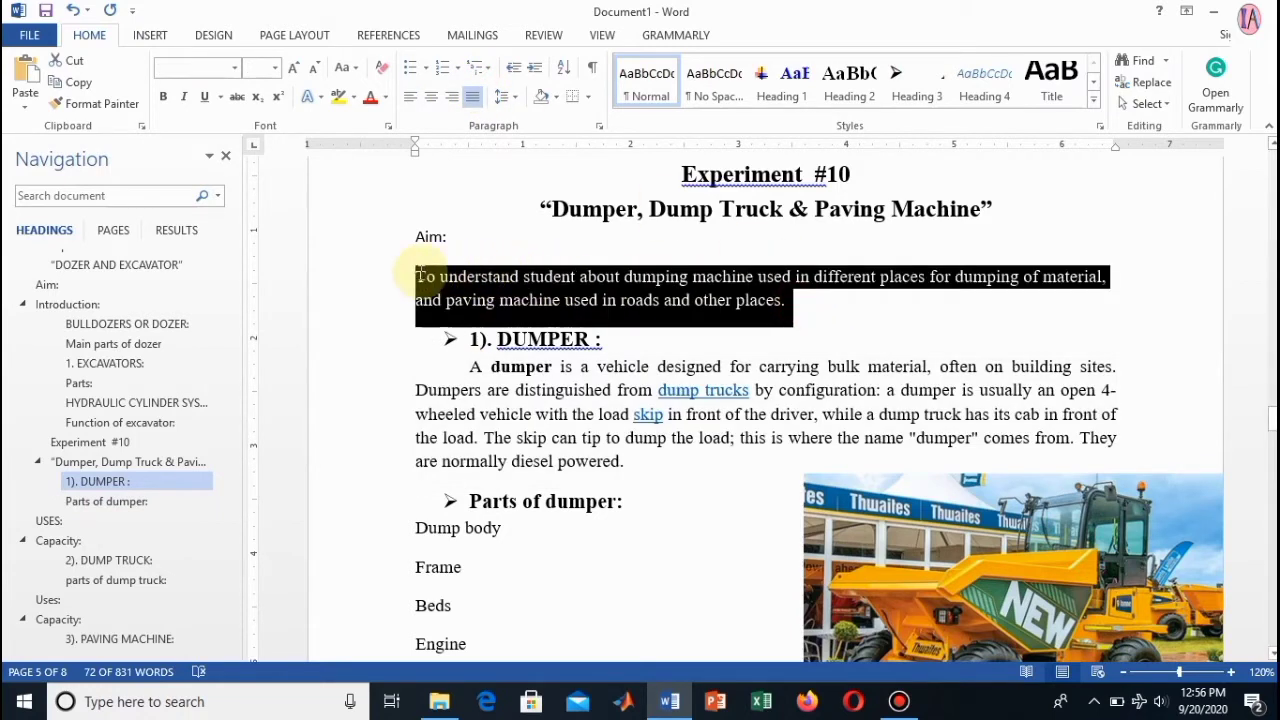
left_click(473, 97)
left_click(651, 523)
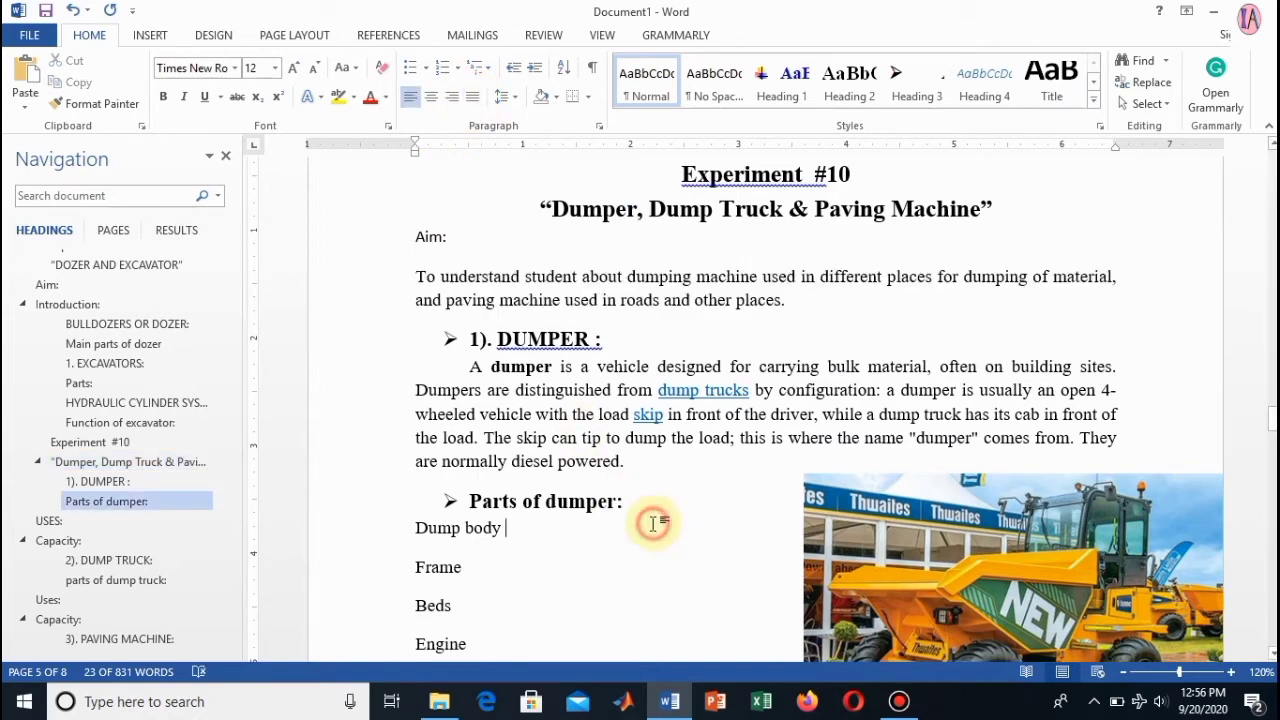
Step: Justify the USES and Capacity text
scroll(655, 524, "down", 3)
scroll(655, 524, "down", 7)
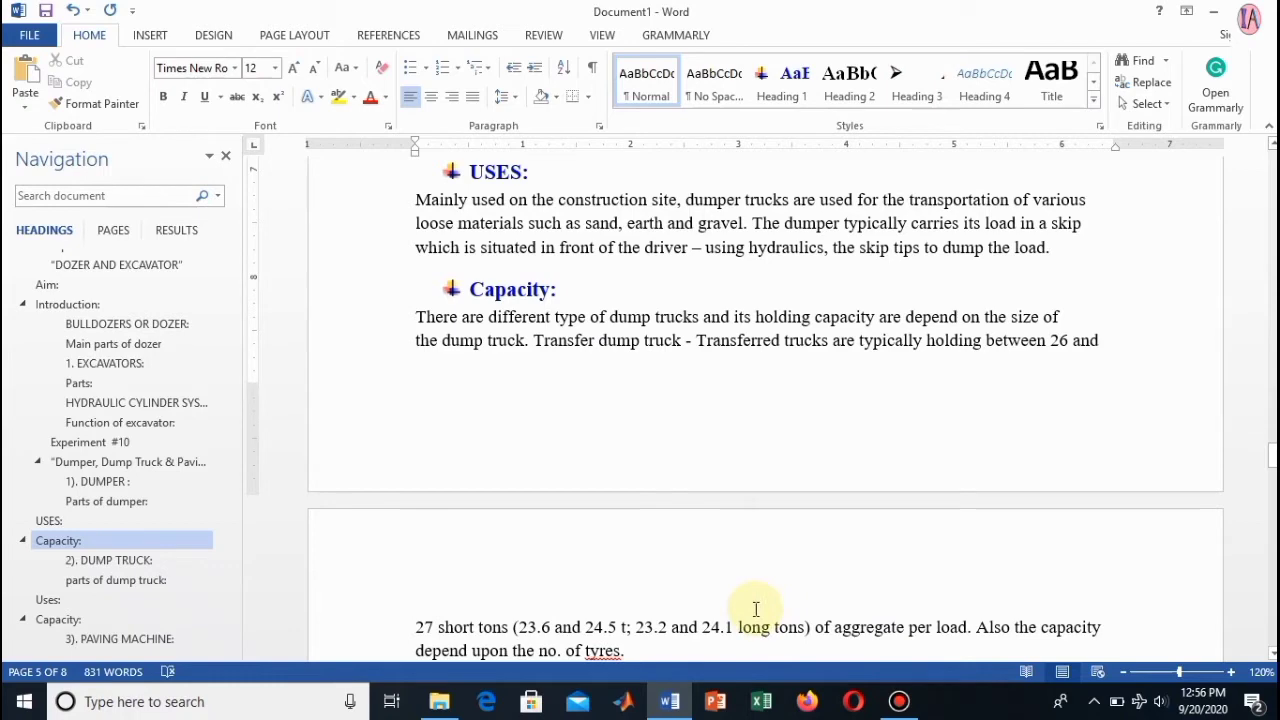
left_click_drag(648, 656, 395, 202)
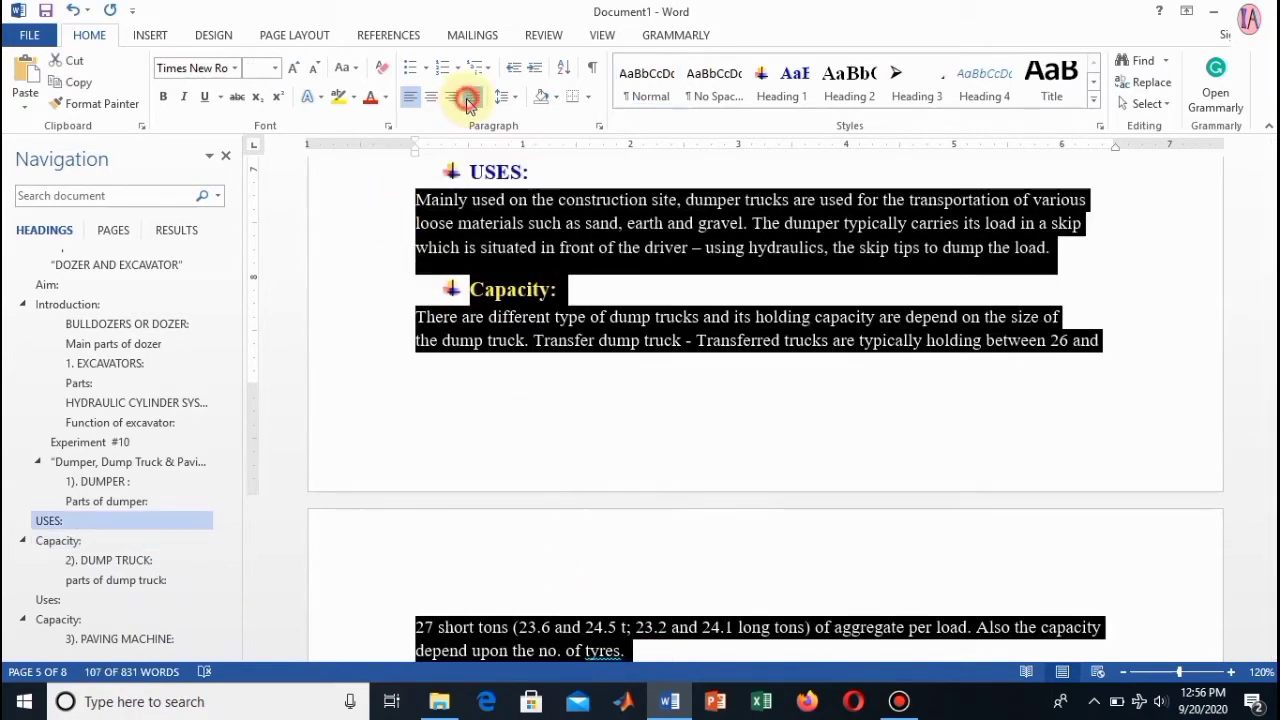
left_click(470, 100)
Step: Justify the entire document with Ctrl+A and clear the selection
scroll(586, 337, "down", 3)
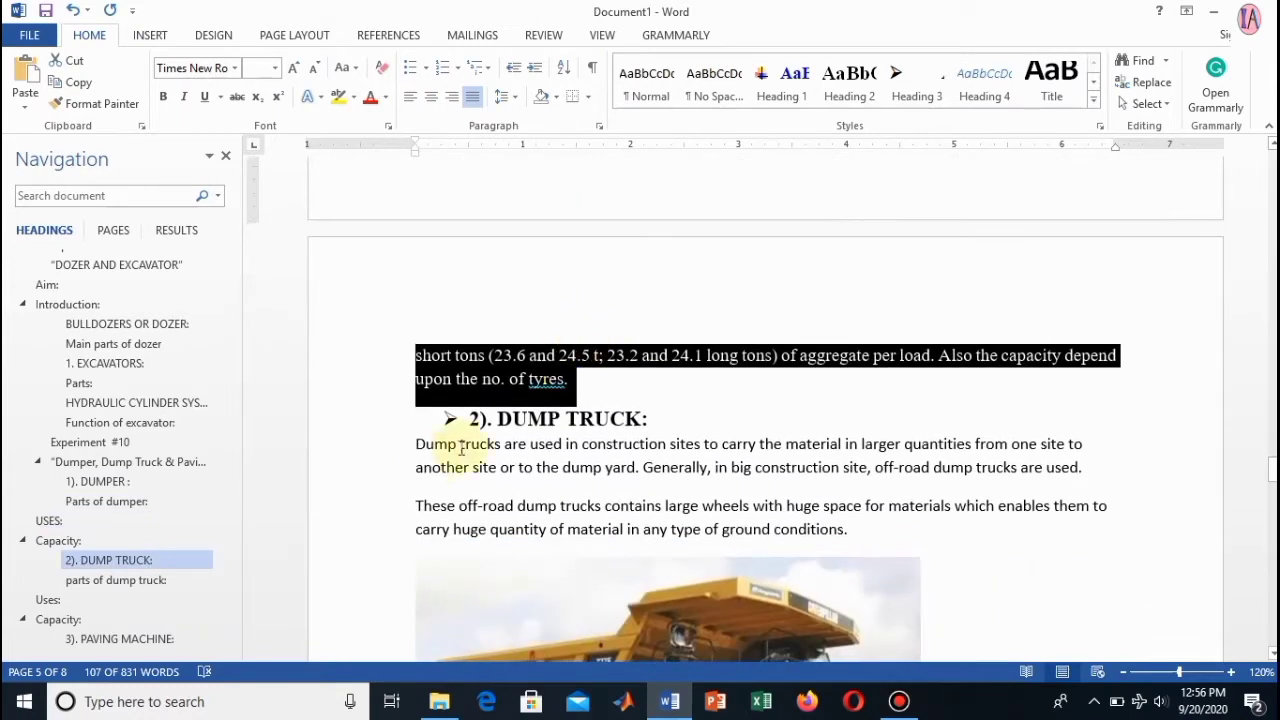
key("ctrl+a")
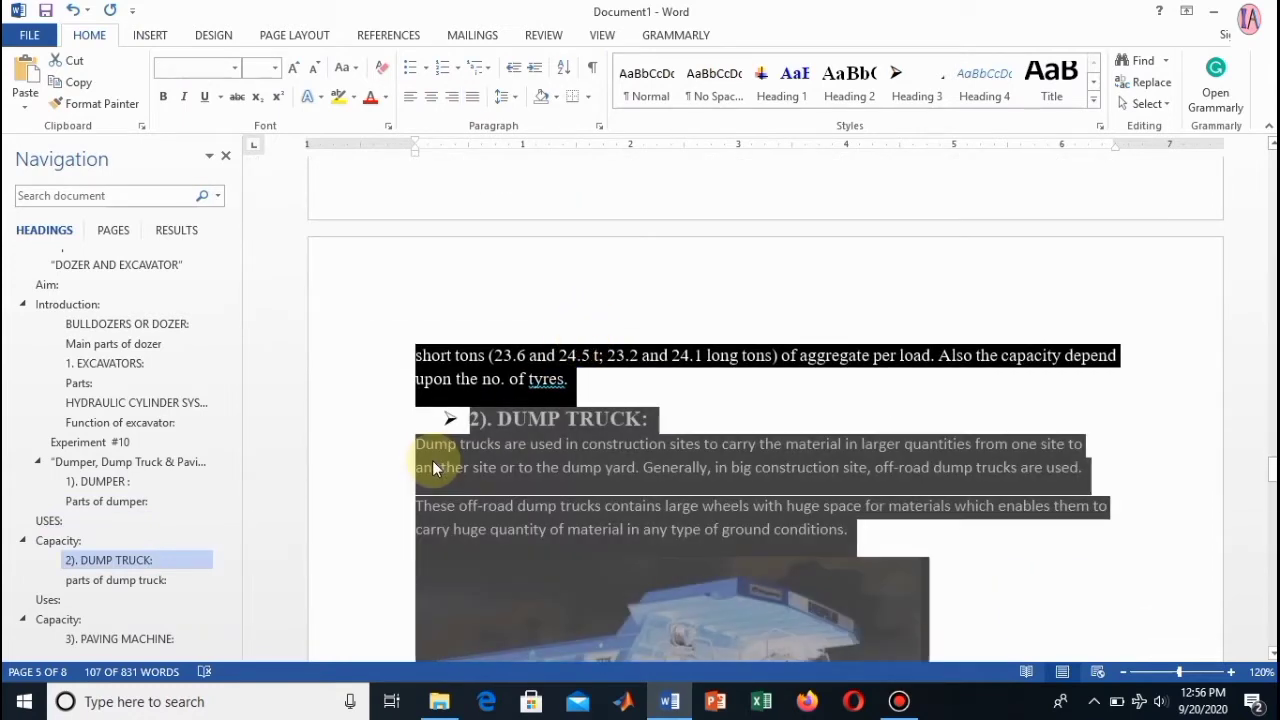
left_click(474, 100)
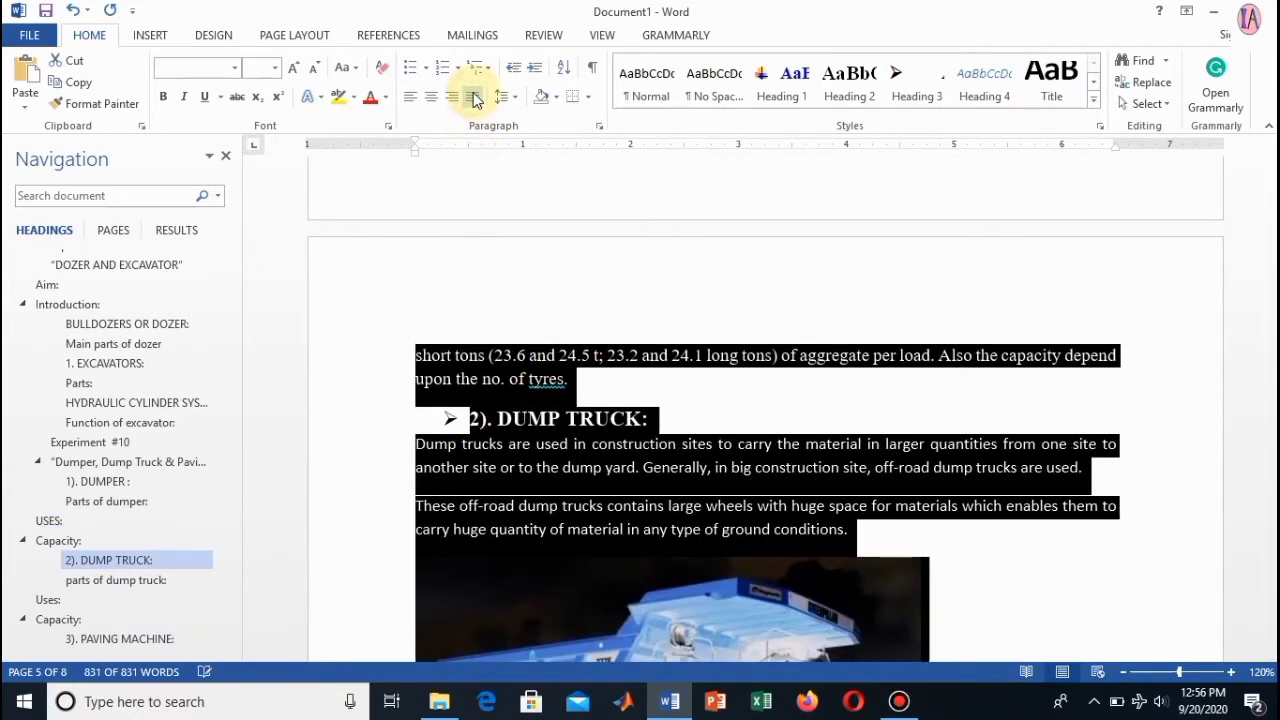
left_click(688, 406)
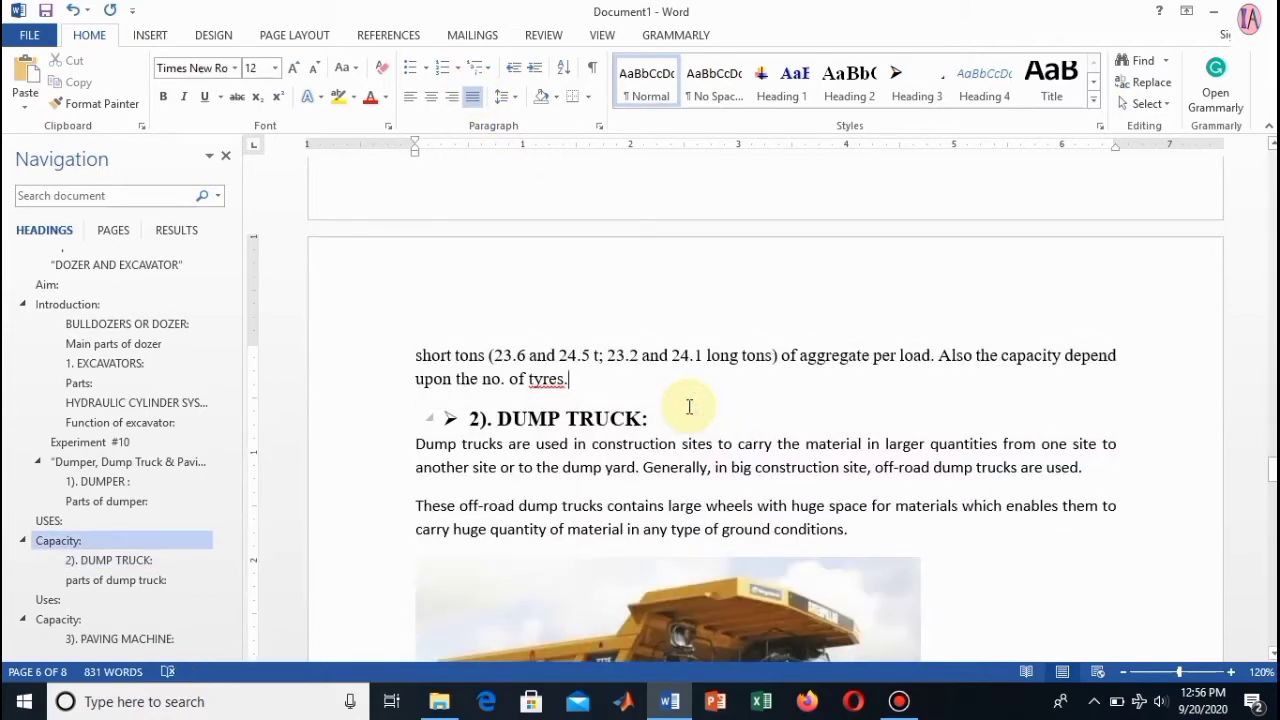
scroll(689, 406, "down", 10)
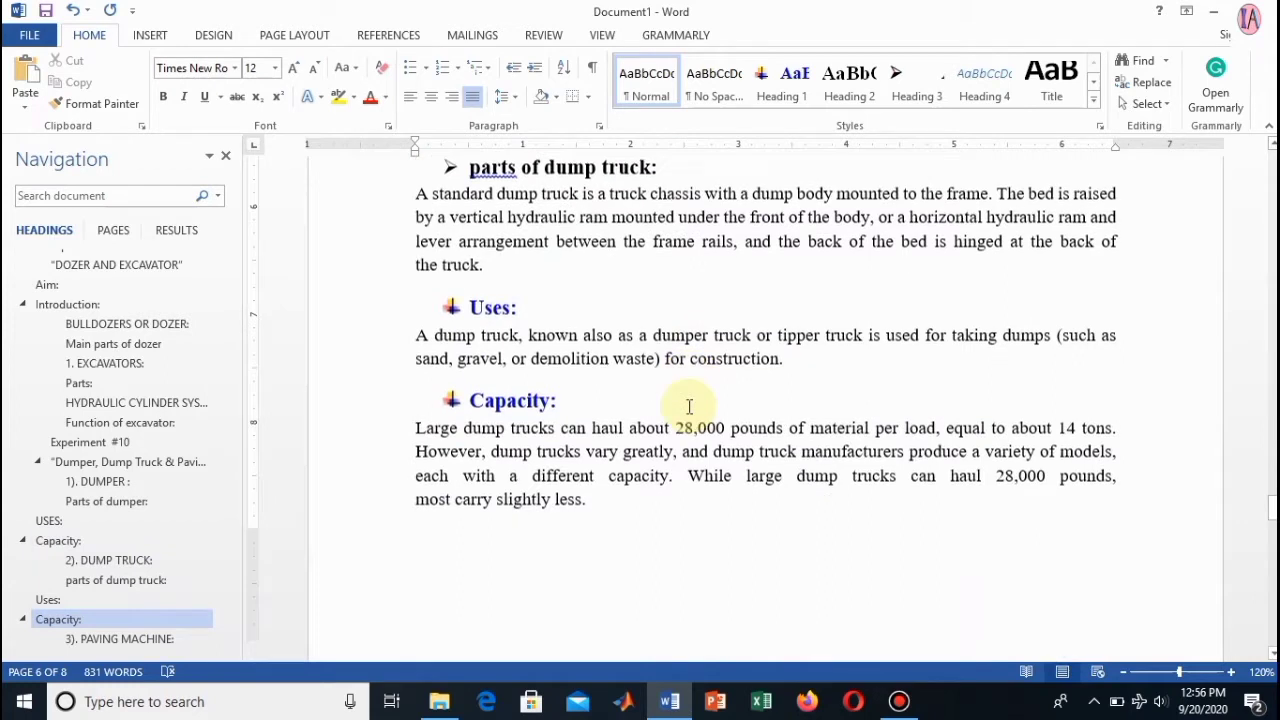
scroll(691, 402, "down", 1)
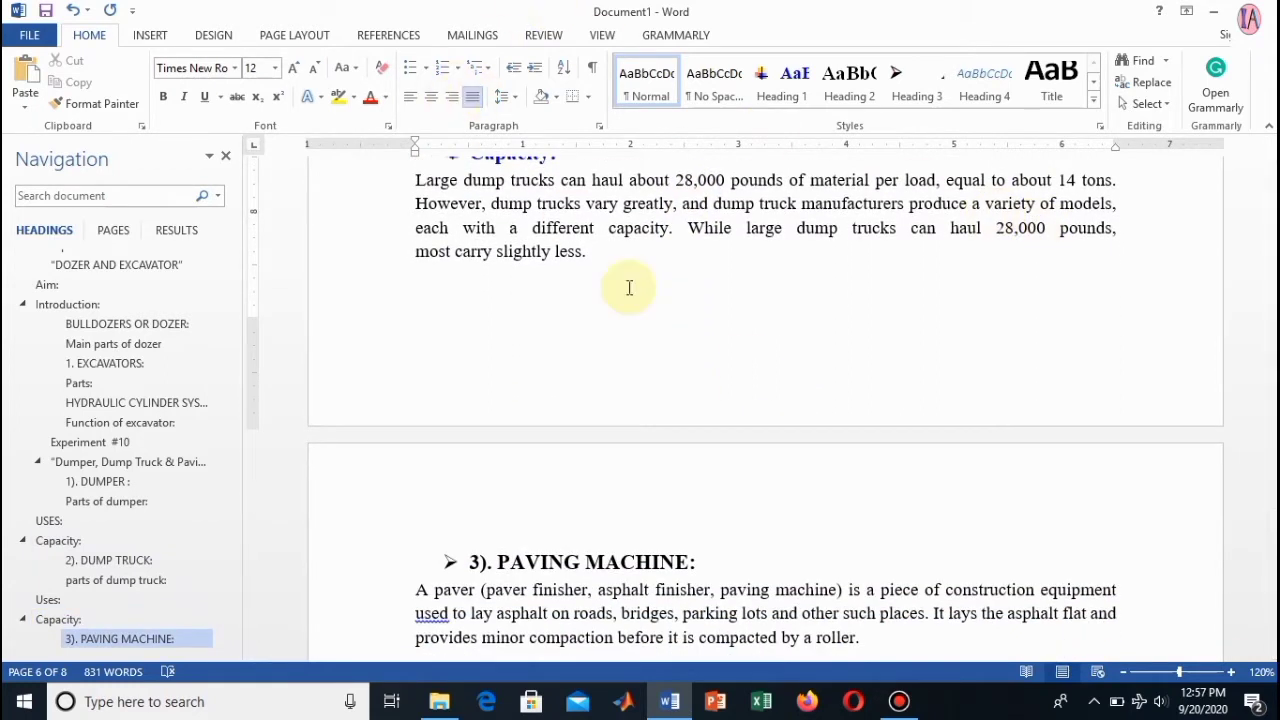
scroll(629, 288, "down", 5)
scroll(629, 288, "down", 1)
scroll(629, 288, "down", 12)
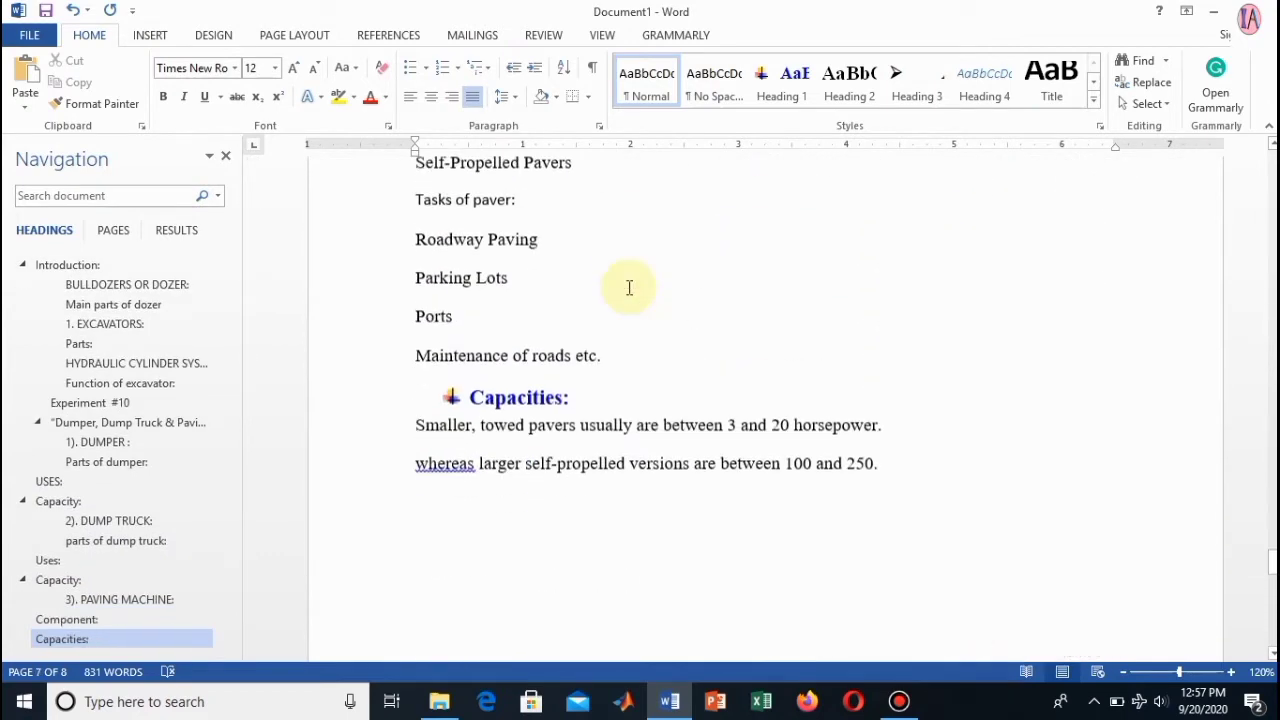
scroll(629, 288, "down", 6)
scroll(629, 288, "up", 15)
scroll(629, 288, "down", 16)
scroll(629, 288, "down", 2)
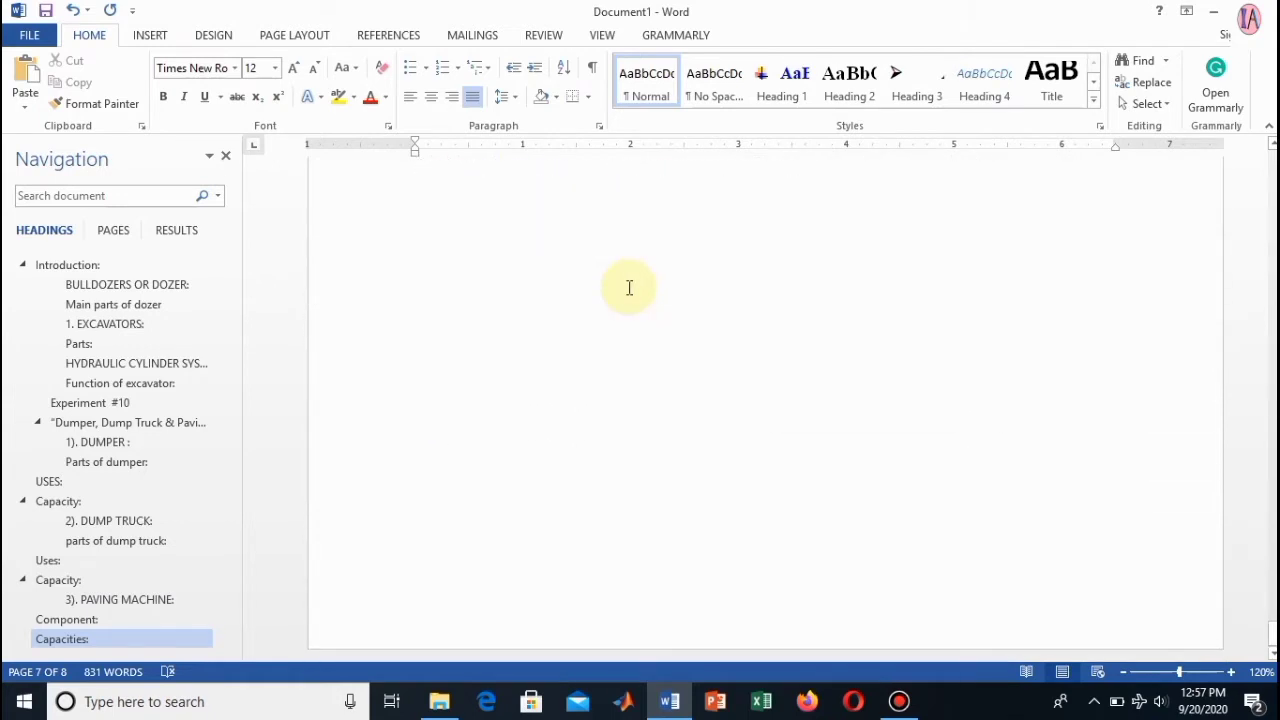
scroll(629, 288, "up", 3)
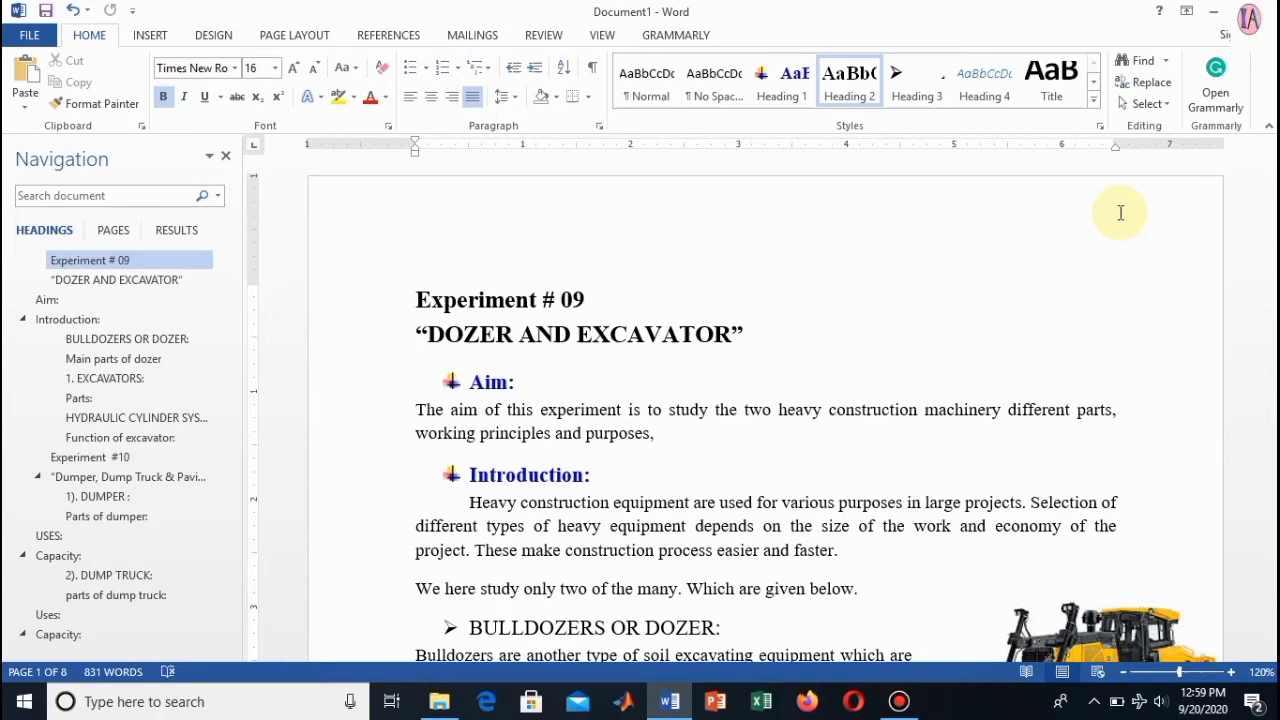
Step: Insert the Banded built-in header at the top of the report's pages
double_click(726, 199)
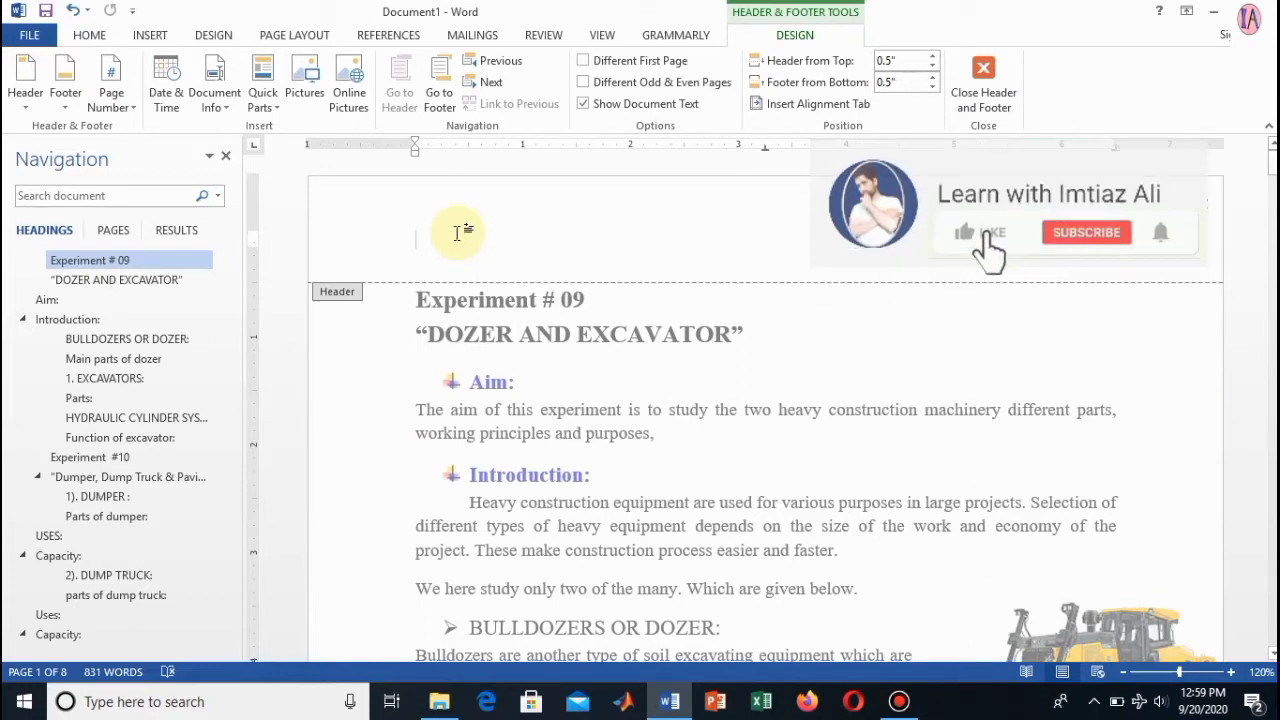
left_click(25, 108)
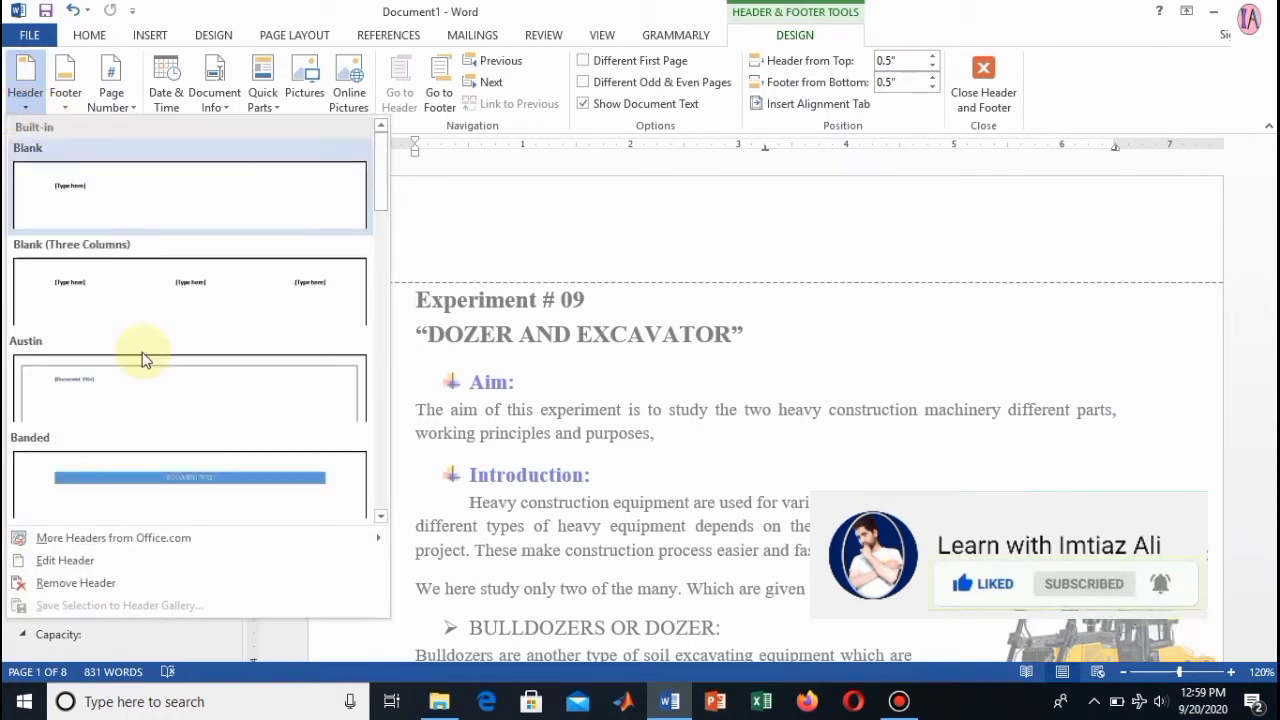
scroll(142, 352, "down", 5)
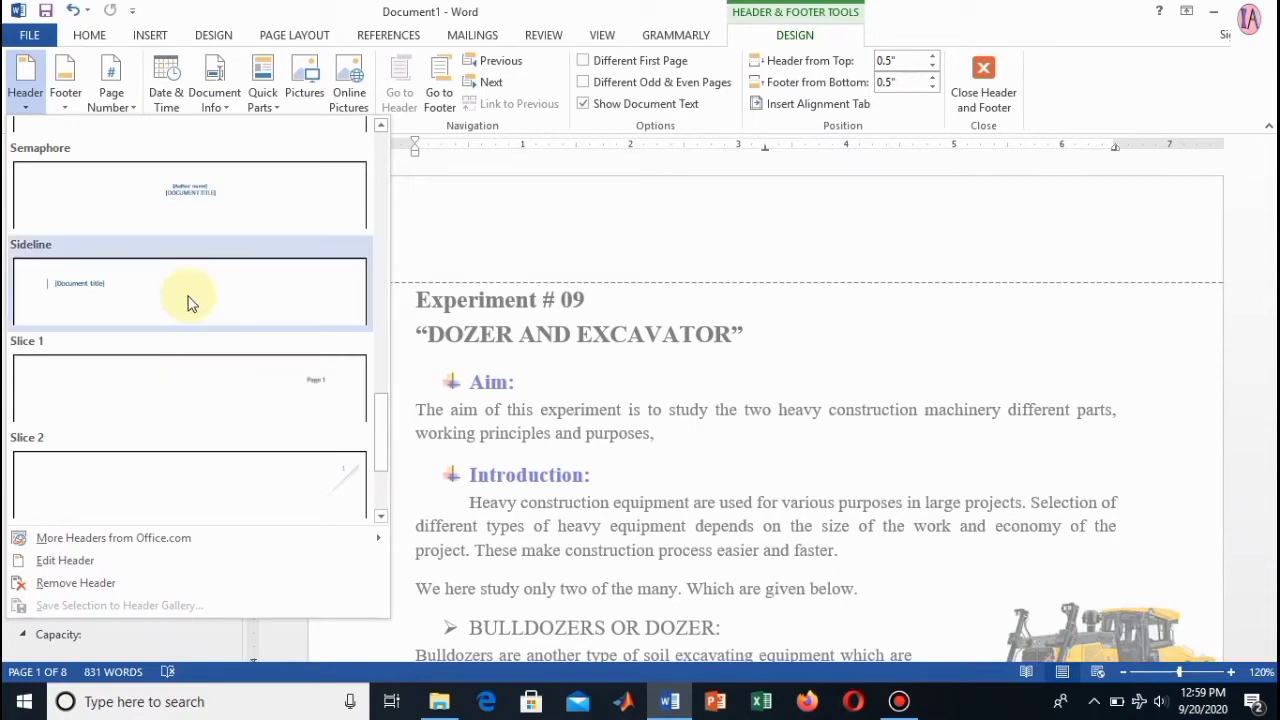
scroll(188, 299, "down", 2)
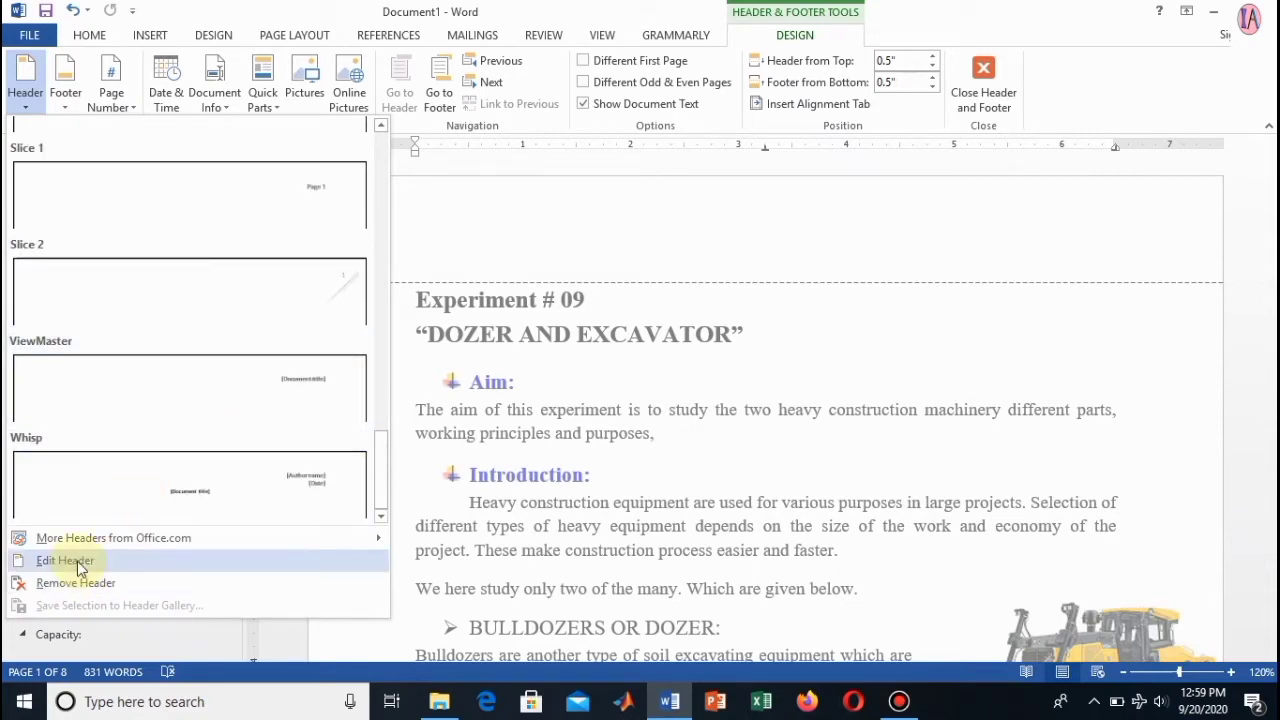
left_click_drag(376, 506, 369, 261)
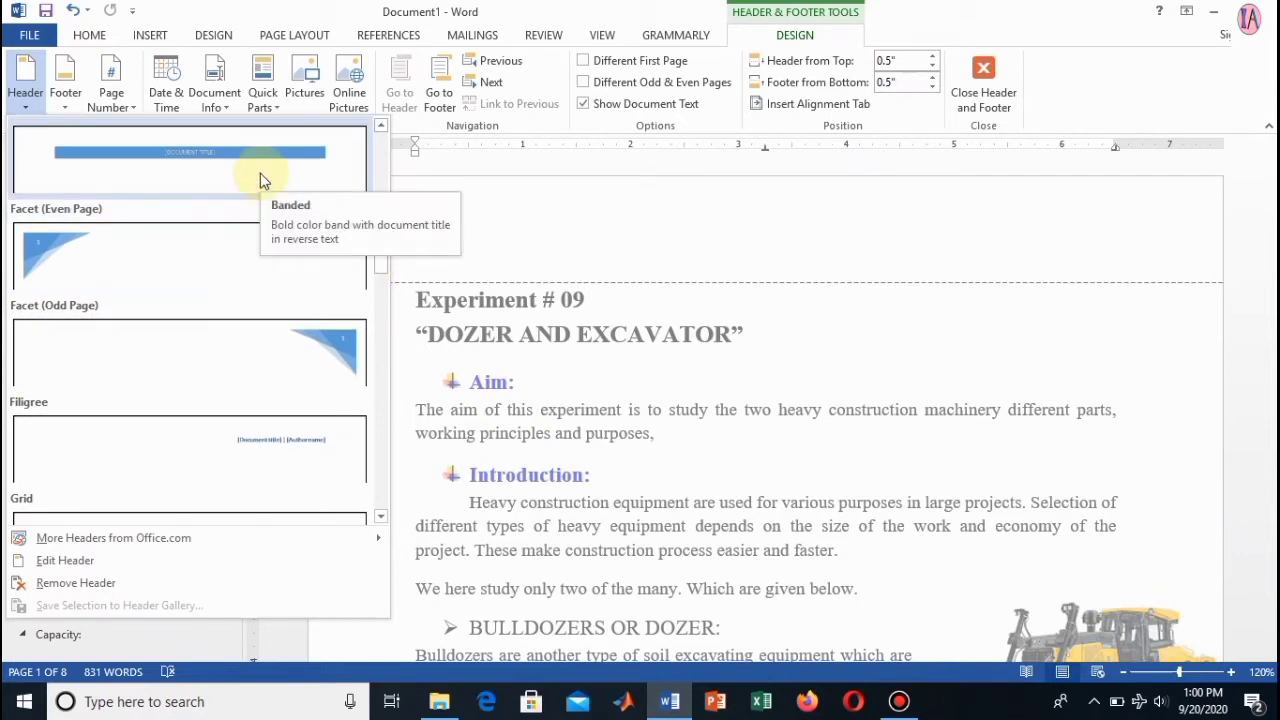
left_click(260, 173)
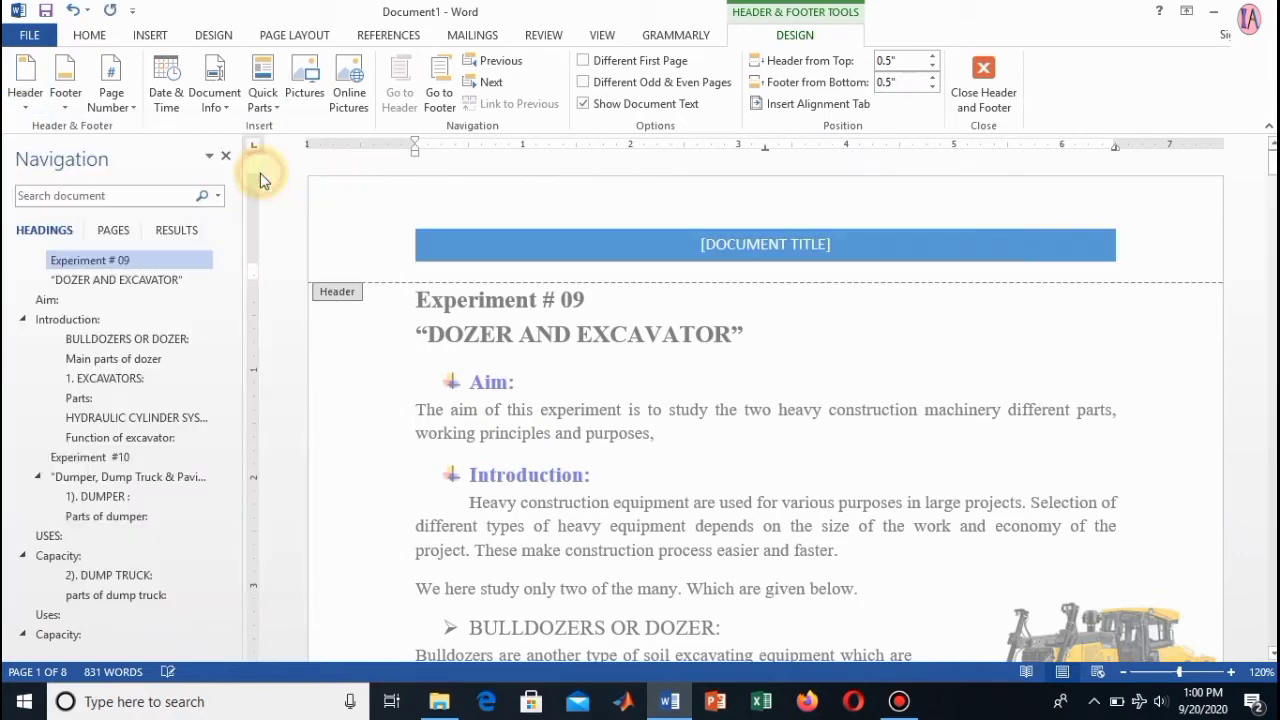
Step: Type "MECHANICAL TECHNOLOGY LAB-REPORT" in quotes into the header's title placeholder
left_click(815, 246)
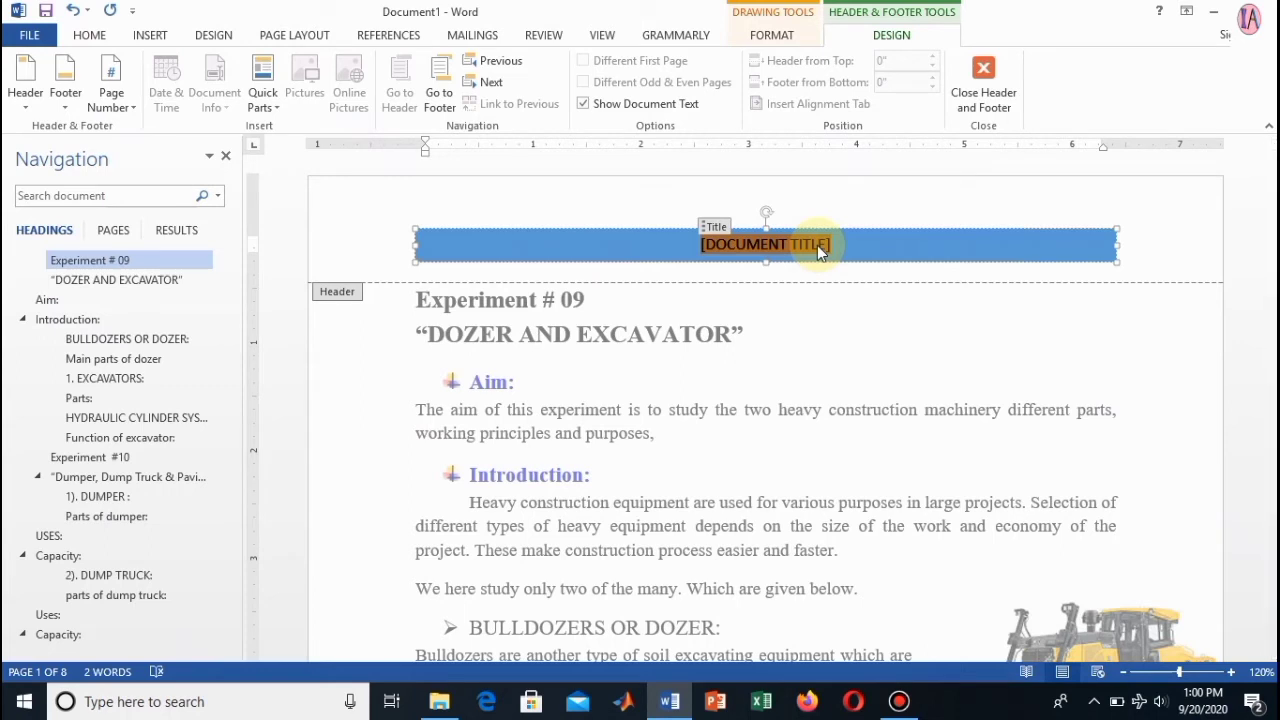
type("MEC")
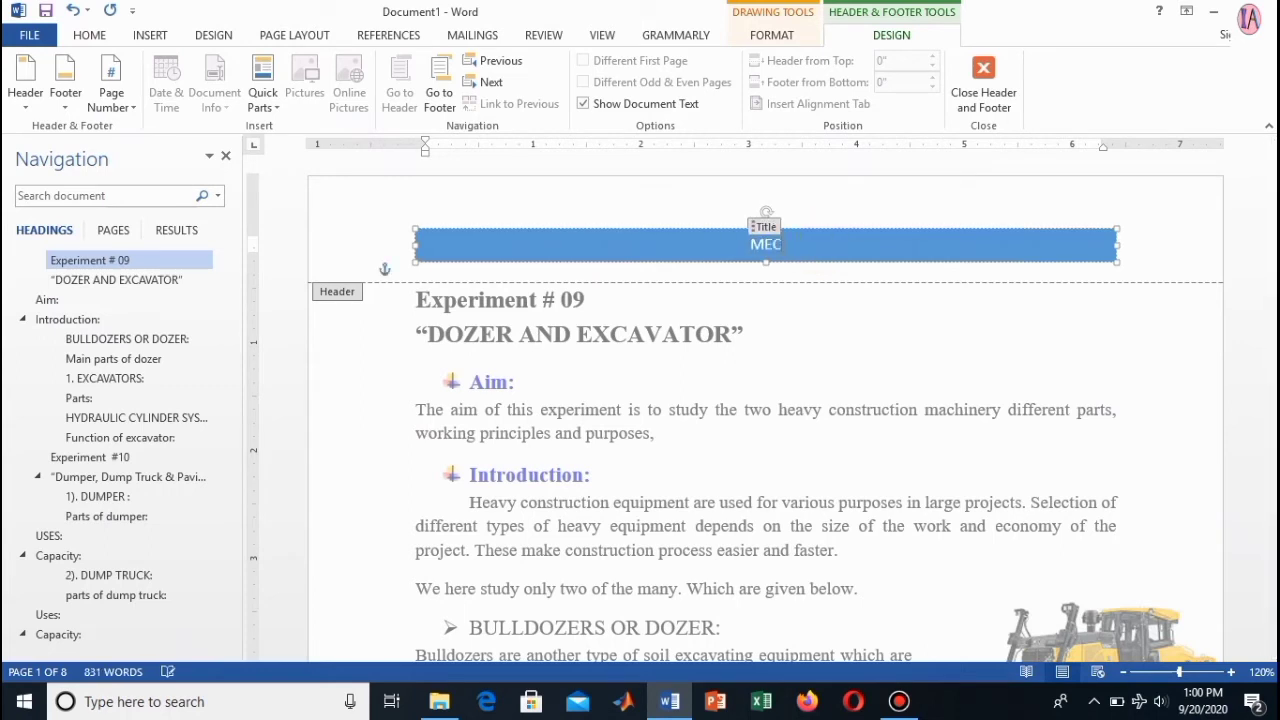
type("HANICAL TECHNOLOGY LAB")
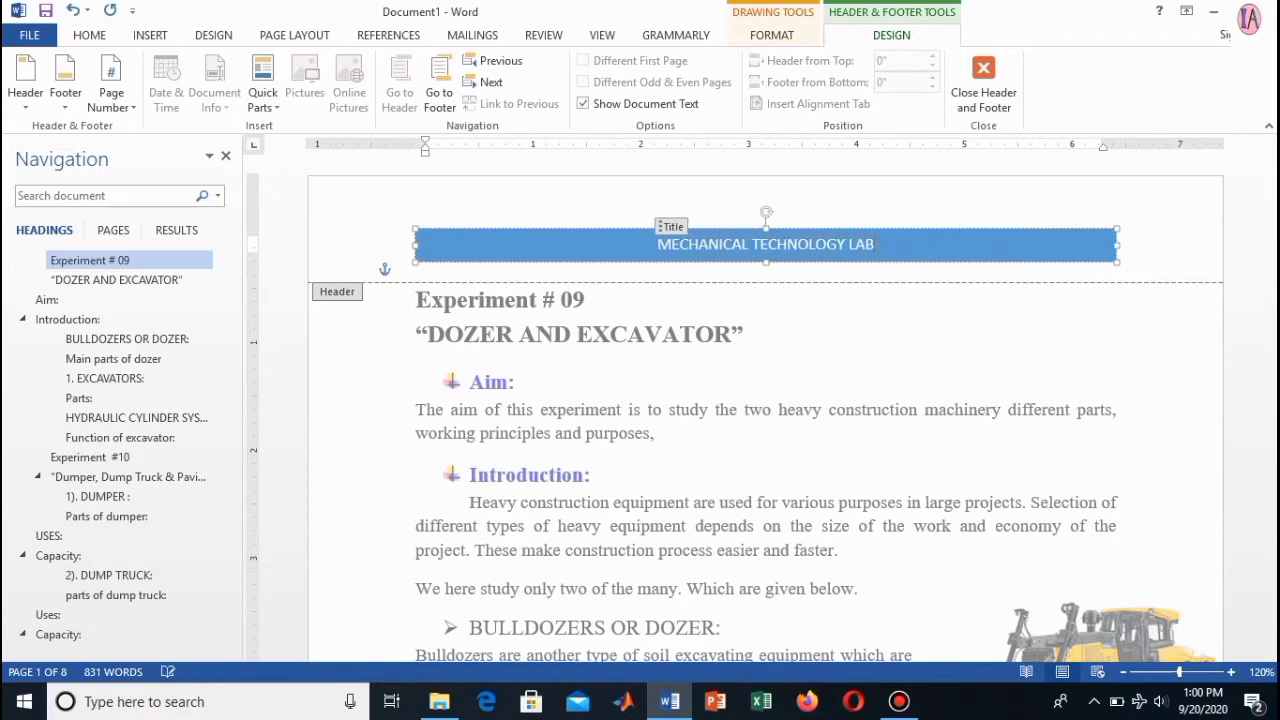
type("-REPORT")
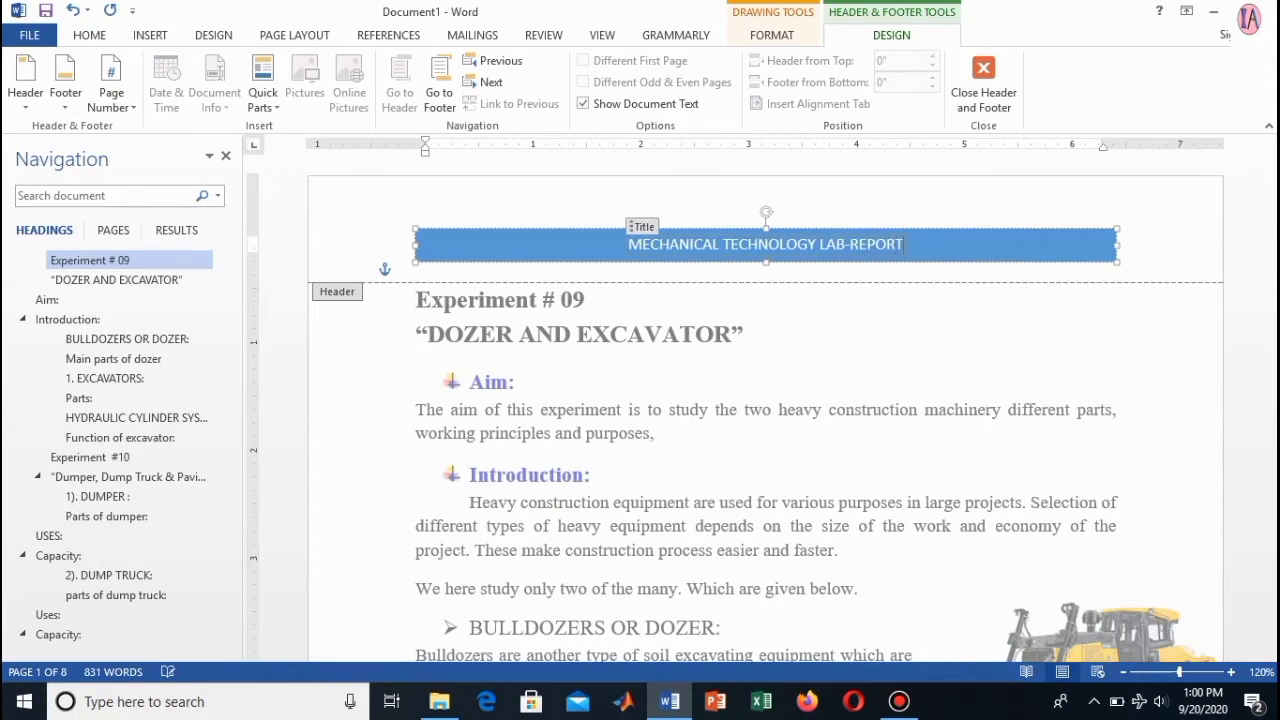
type("\"")
left_click(627, 249)
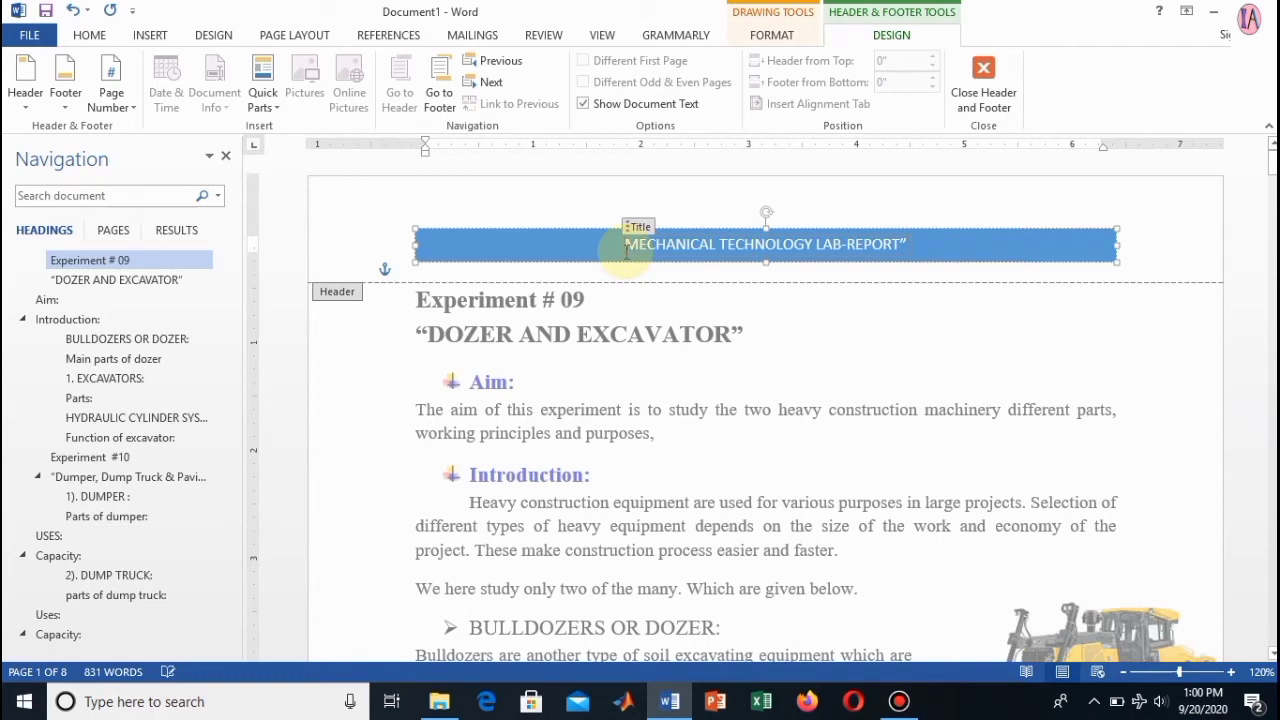
type("\"")
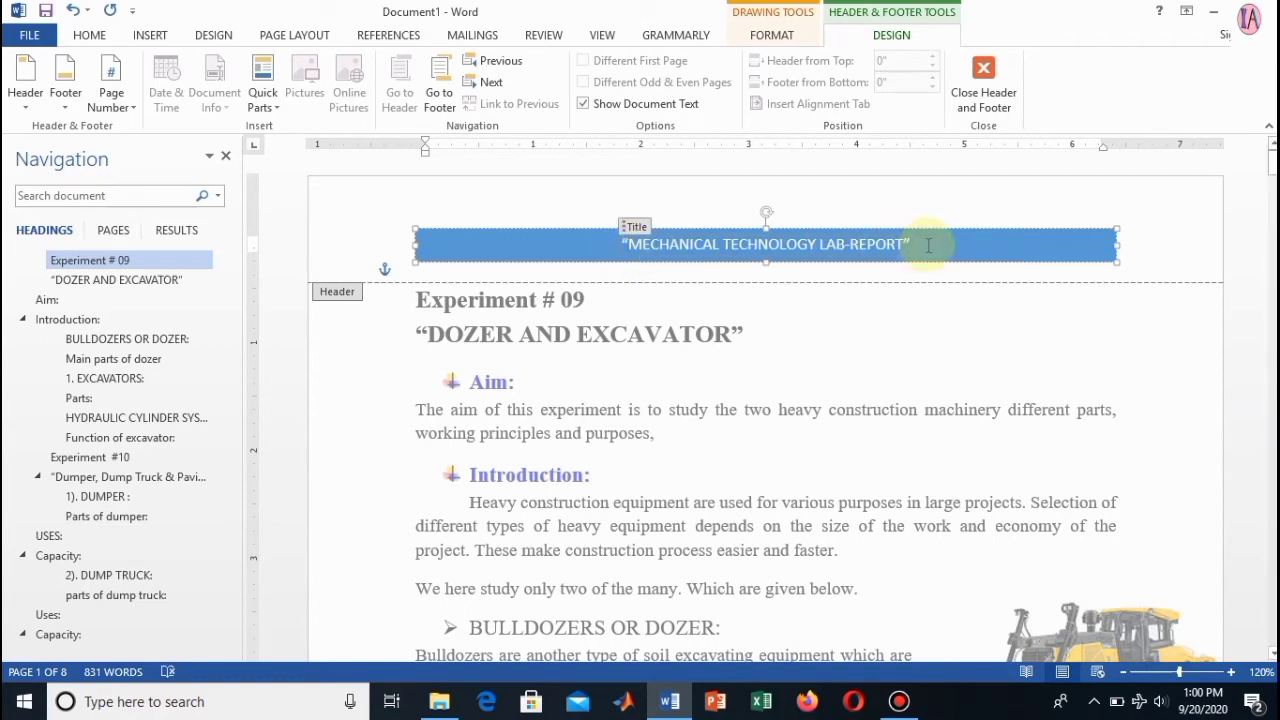
left_click(877, 209)
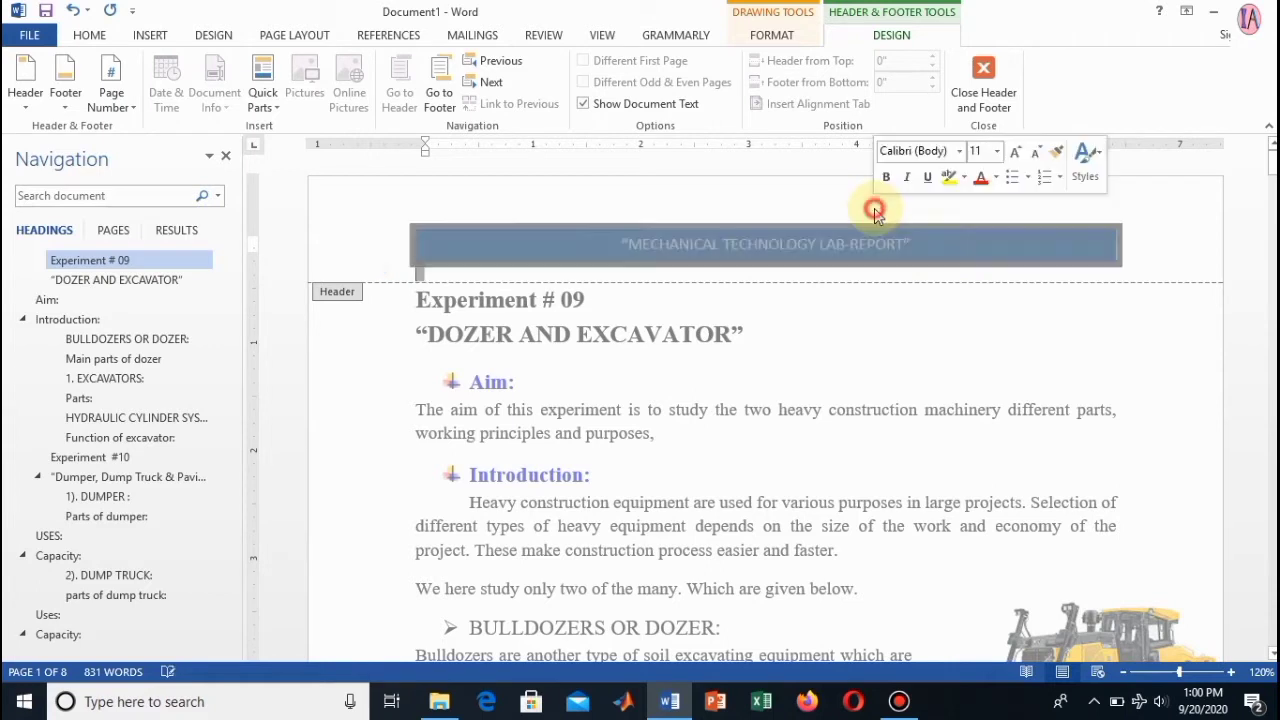
Step: Stretch the blue title band to both page edges and close the header
left_click(766, 250)
left_click_drag(1119, 245, 1222, 247)
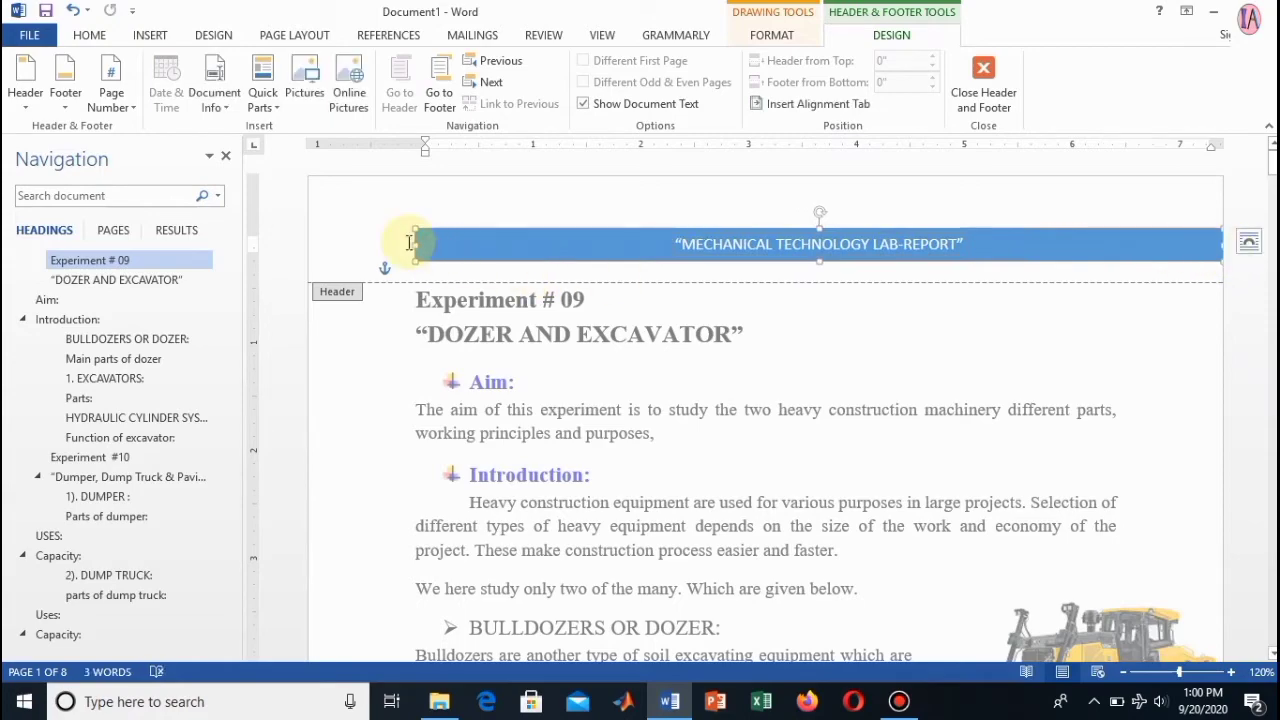
left_click_drag(414, 245, 286, 257)
double_click(376, 358)
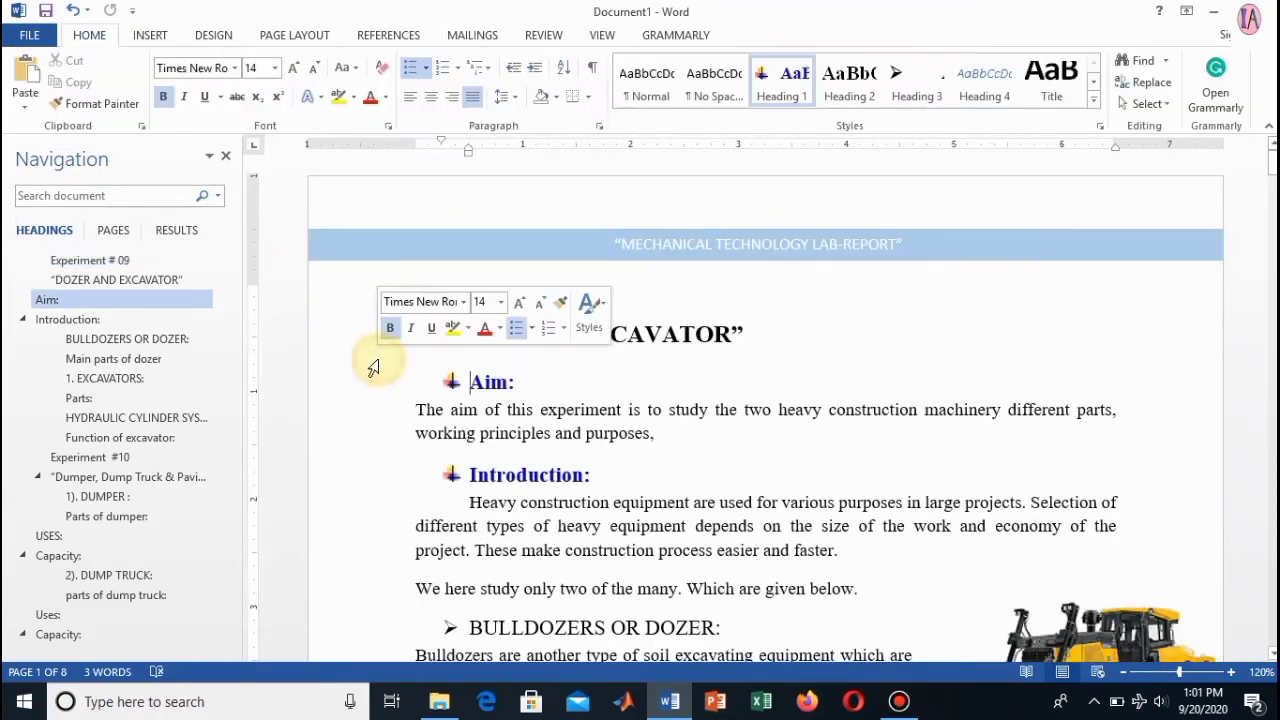
Step: Scroll to the bottom of page 1 and enter footer editing there
scroll(446, 436, "down", 15)
scroll(446, 434, "up", 8)
scroll(446, 436, "down", 3)
scroll(603, 361, "down", 8)
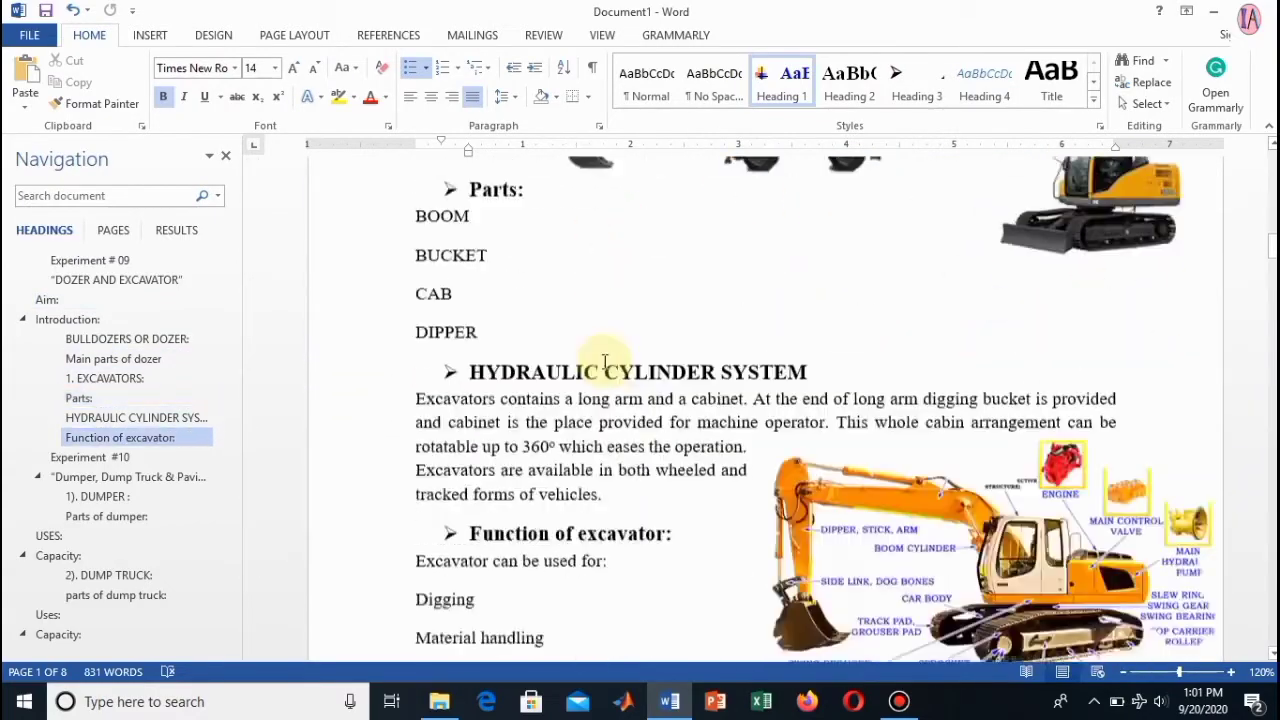
scroll(603, 364, "down", 15)
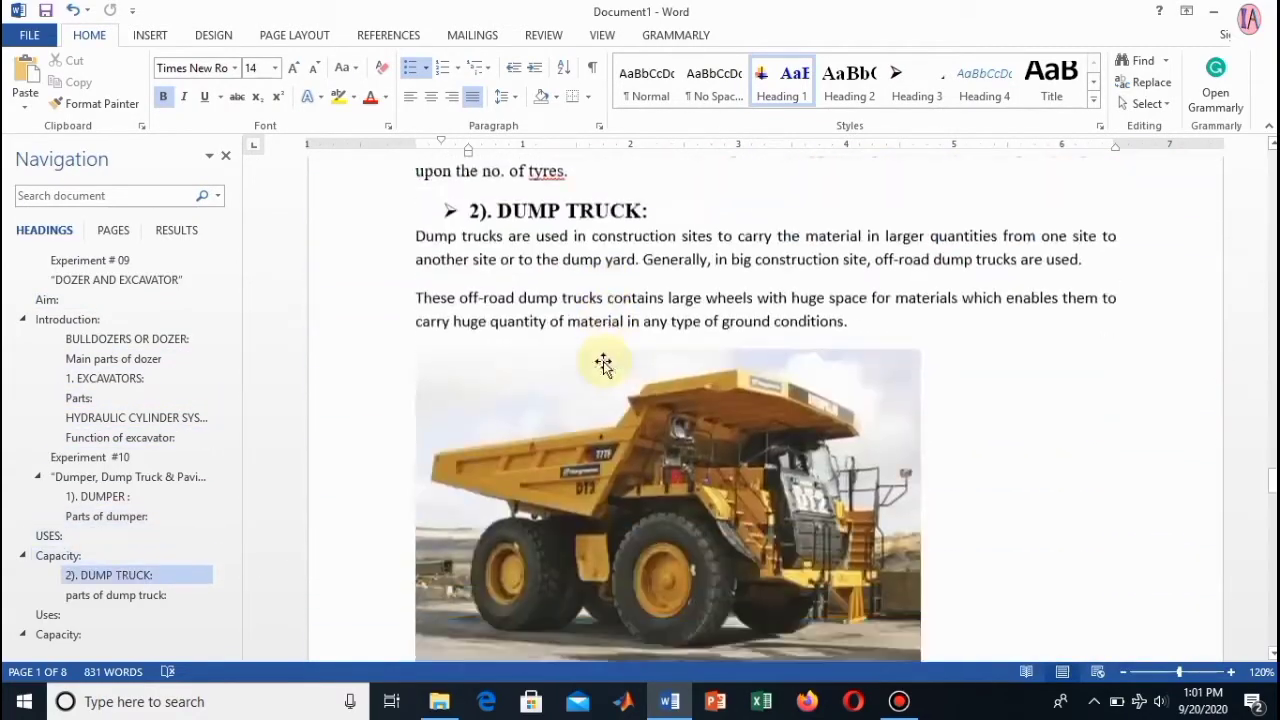
scroll(603, 366, "down", 3)
scroll(603, 362, "up", 15)
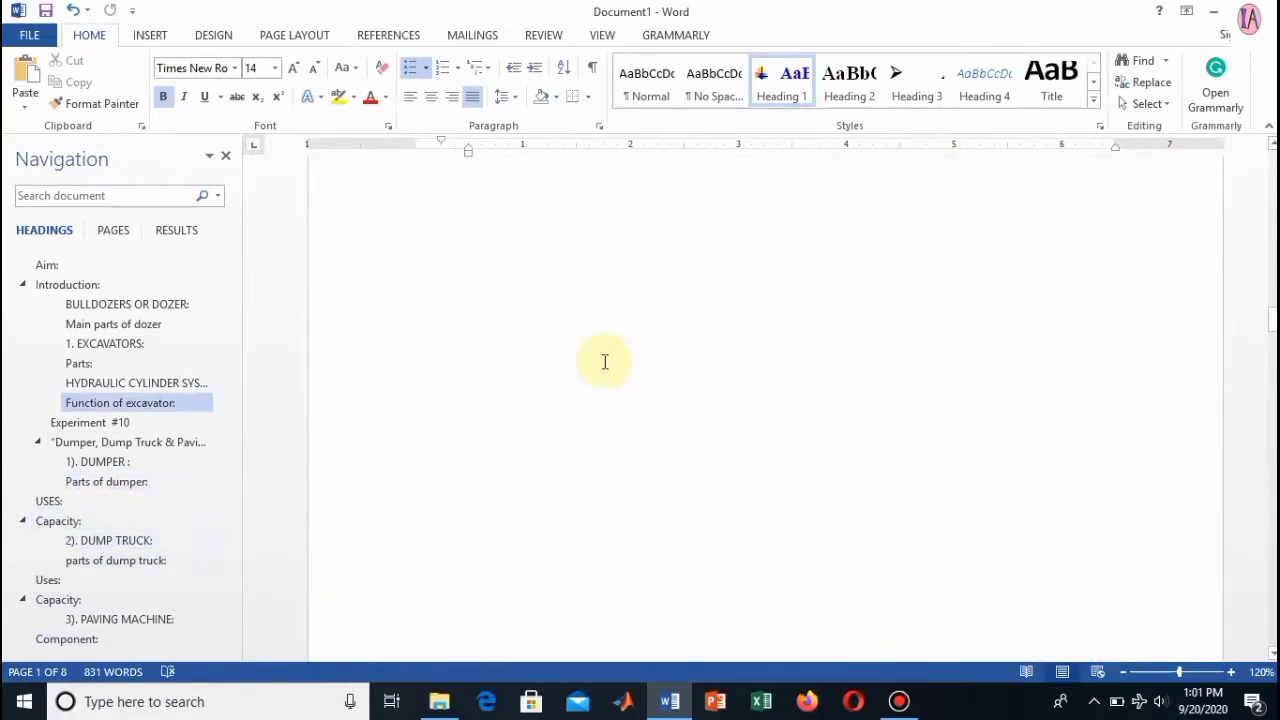
scroll(603, 361, "down", 6)
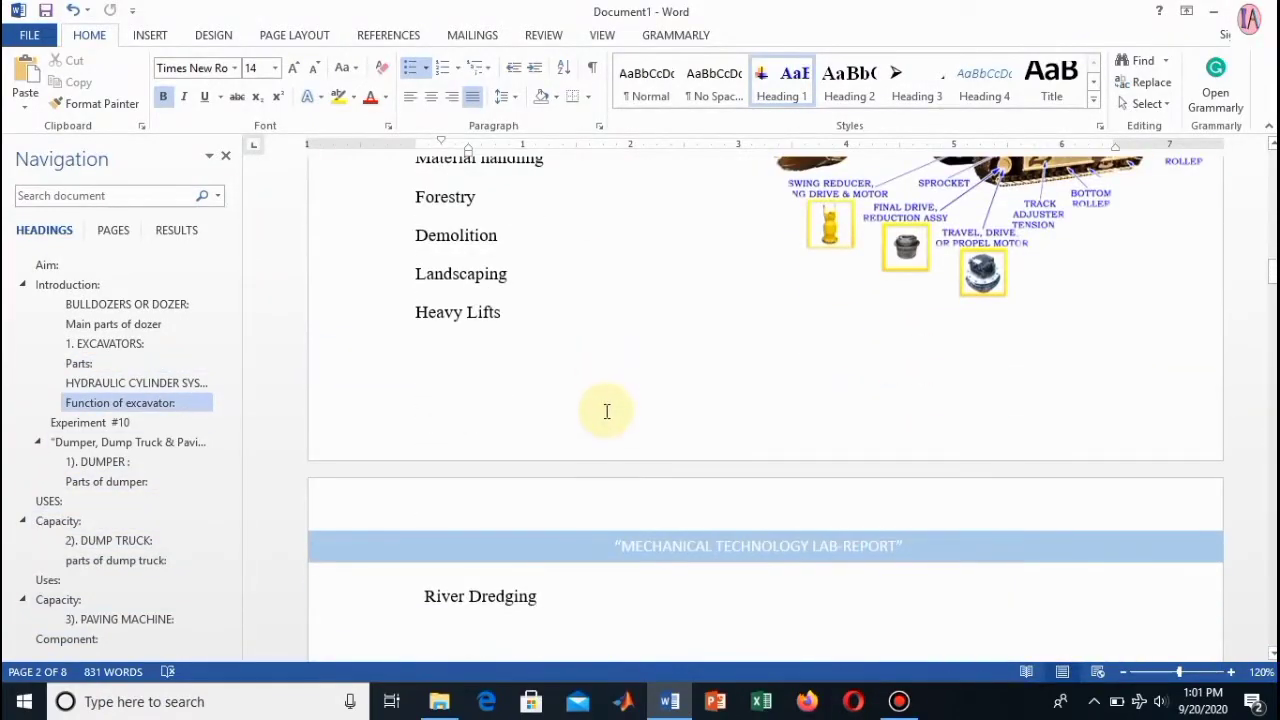
double_click(714, 432)
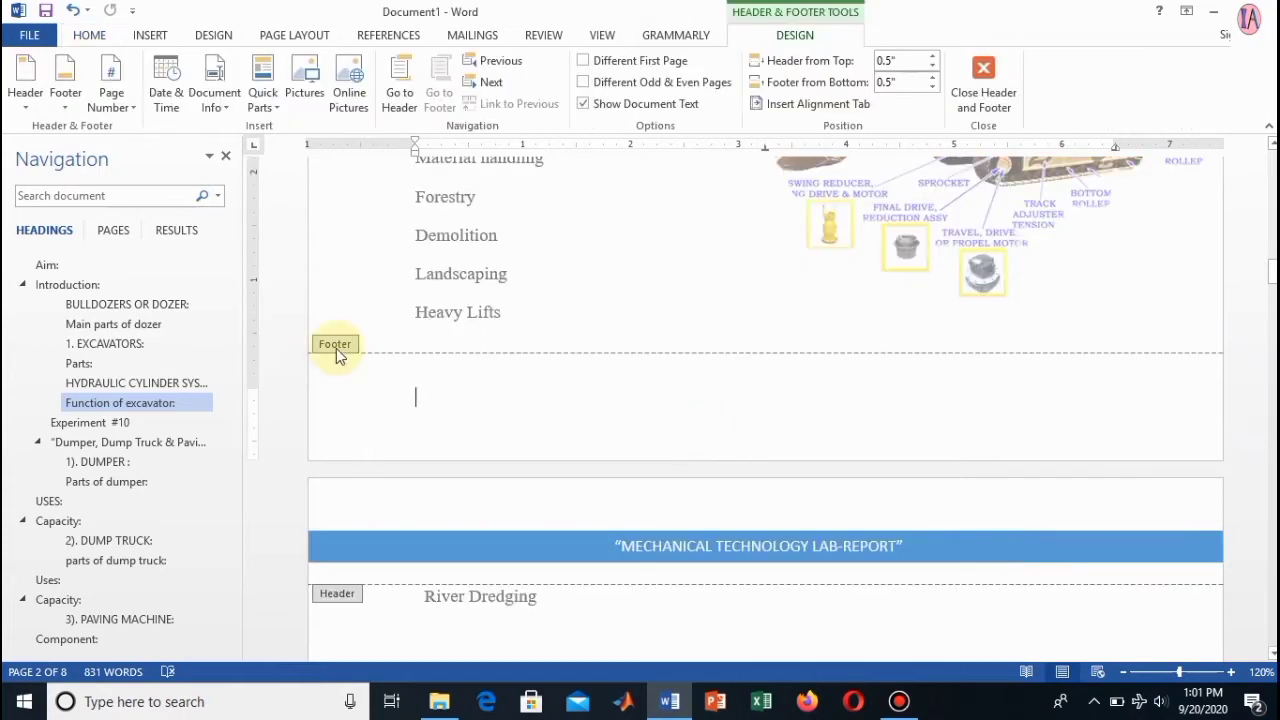
Step: Insert the Integral built-in footer with the author name and orange page-number box
left_click(70, 100)
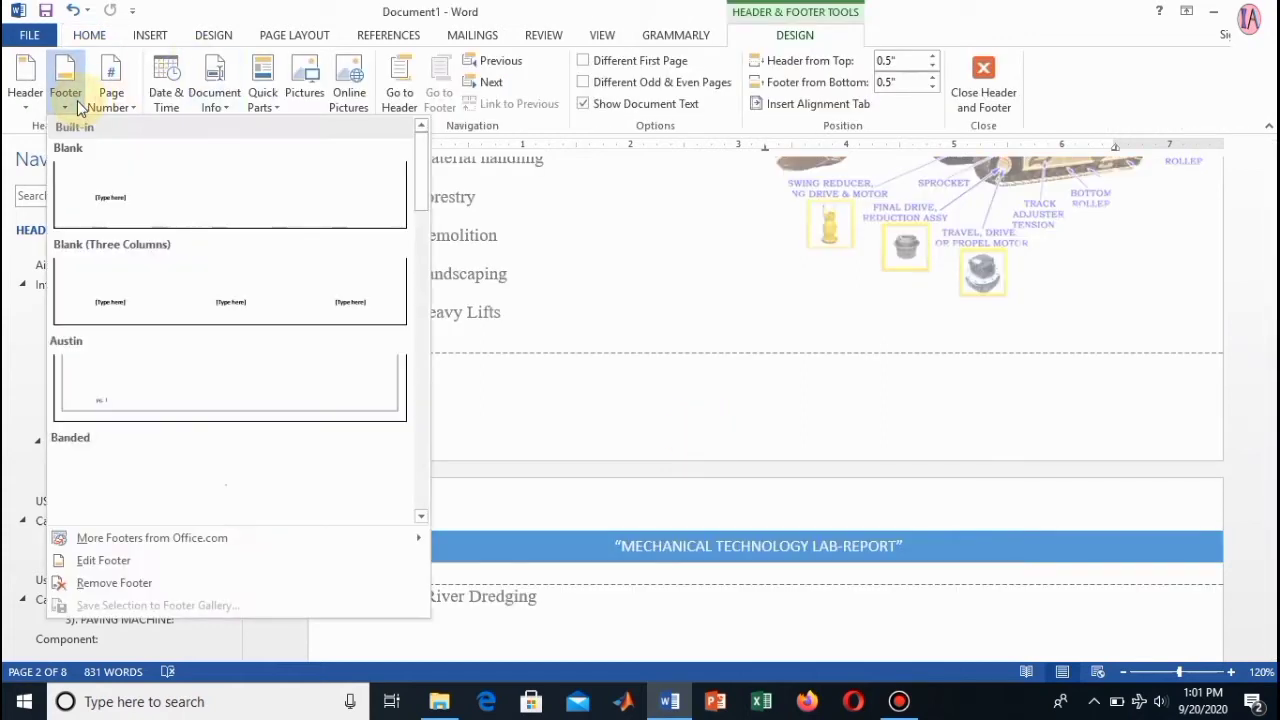
scroll(248, 350, "down", 5)
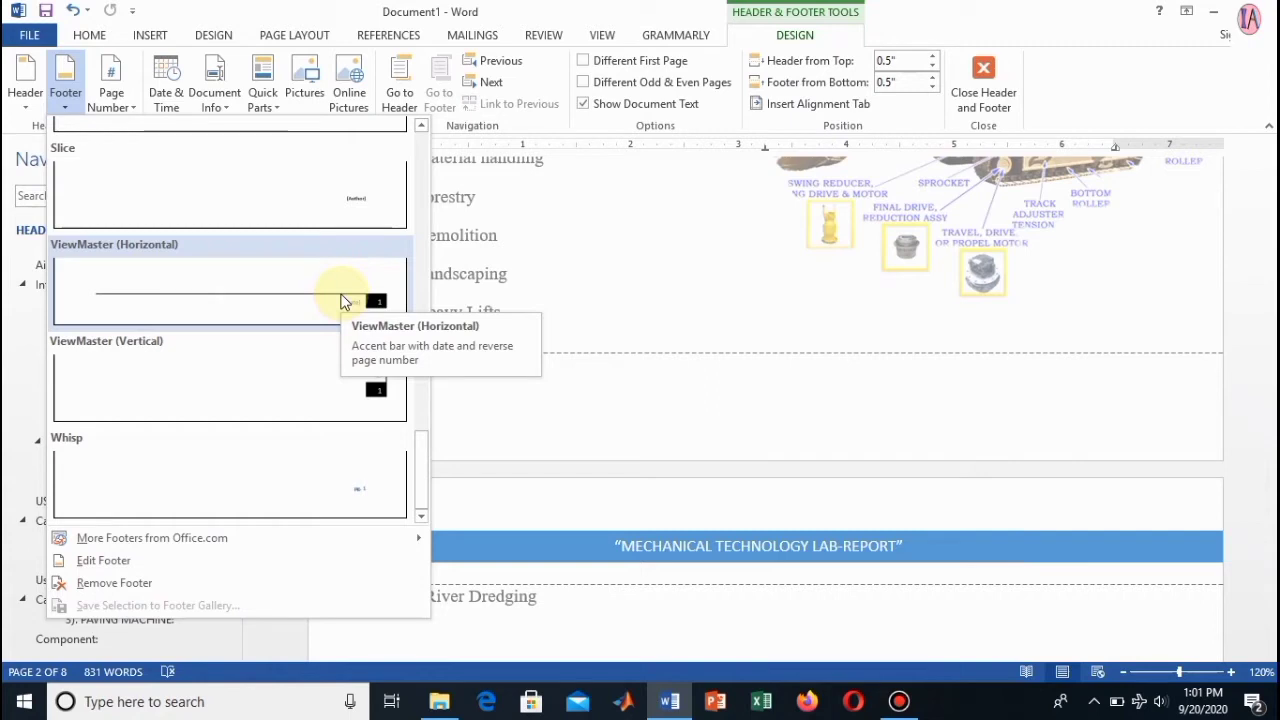
left_click(420, 458)
left_click_drag(420, 458, 420, 275)
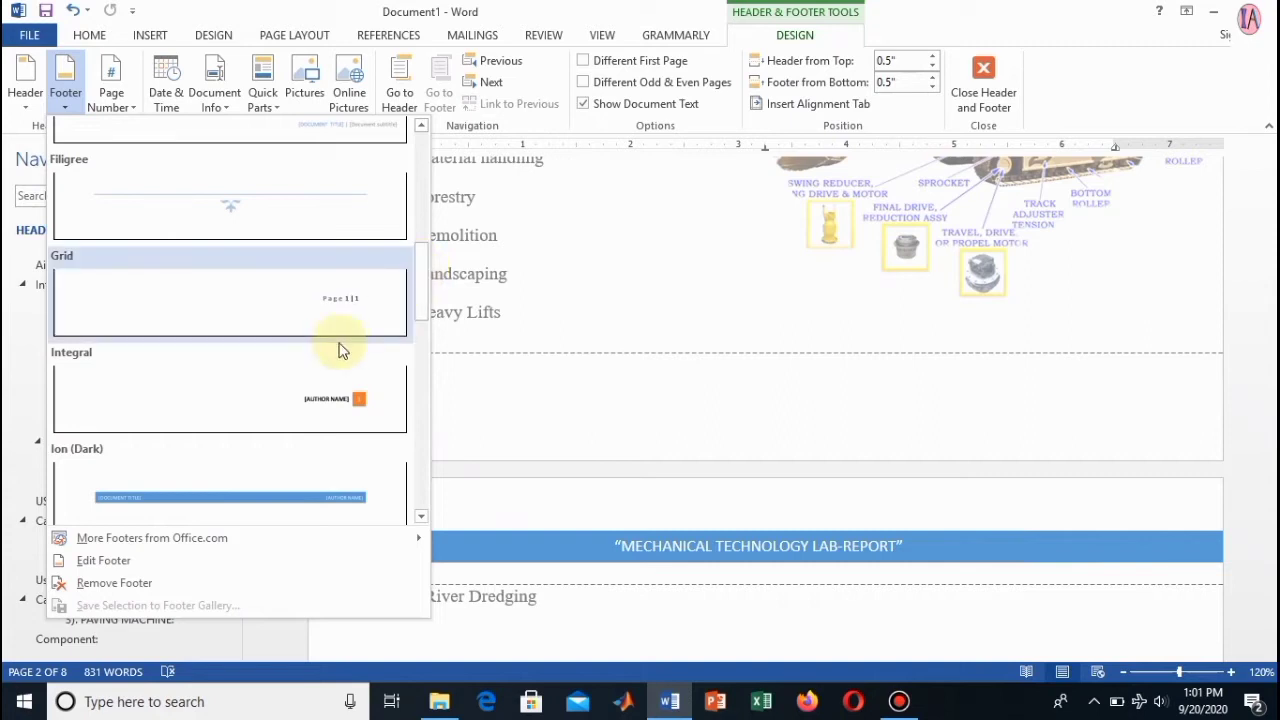
left_click(333, 382)
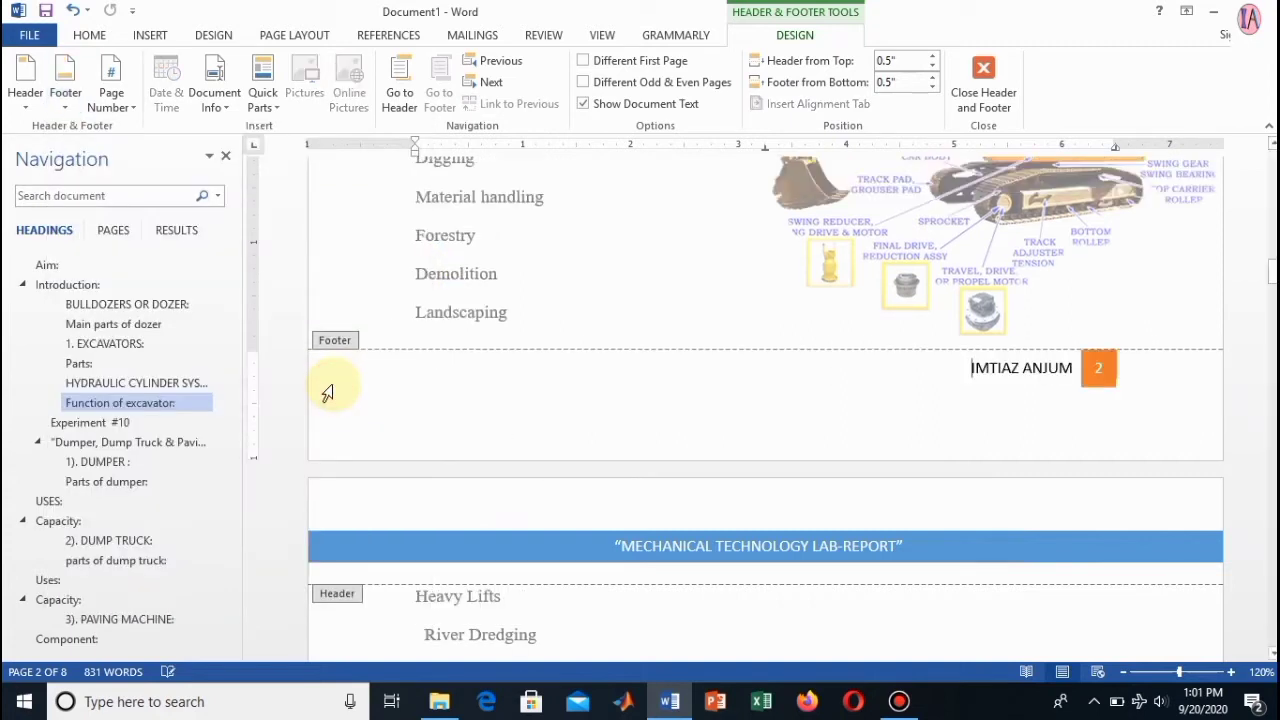
Step: Delete then restore the footer's author name with Ctrl+Z, and close the footer
left_click(968, 370)
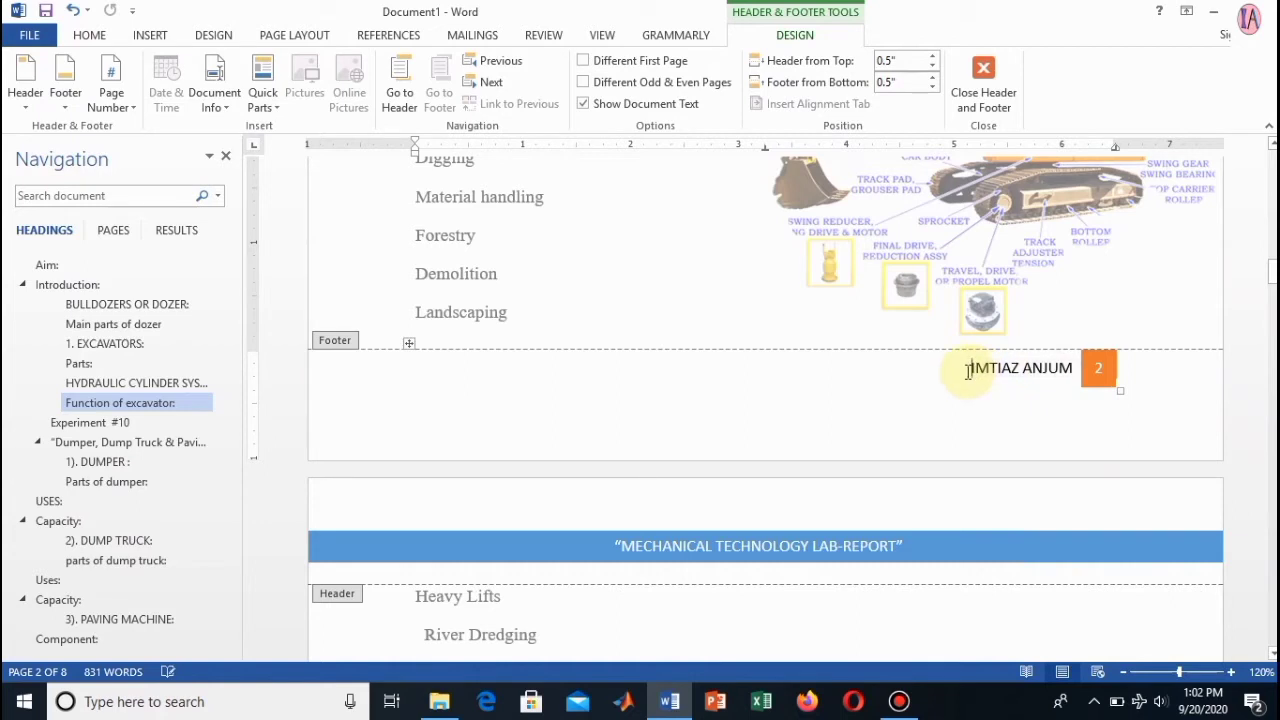
triple_click(968, 371)
key("BackSpace")
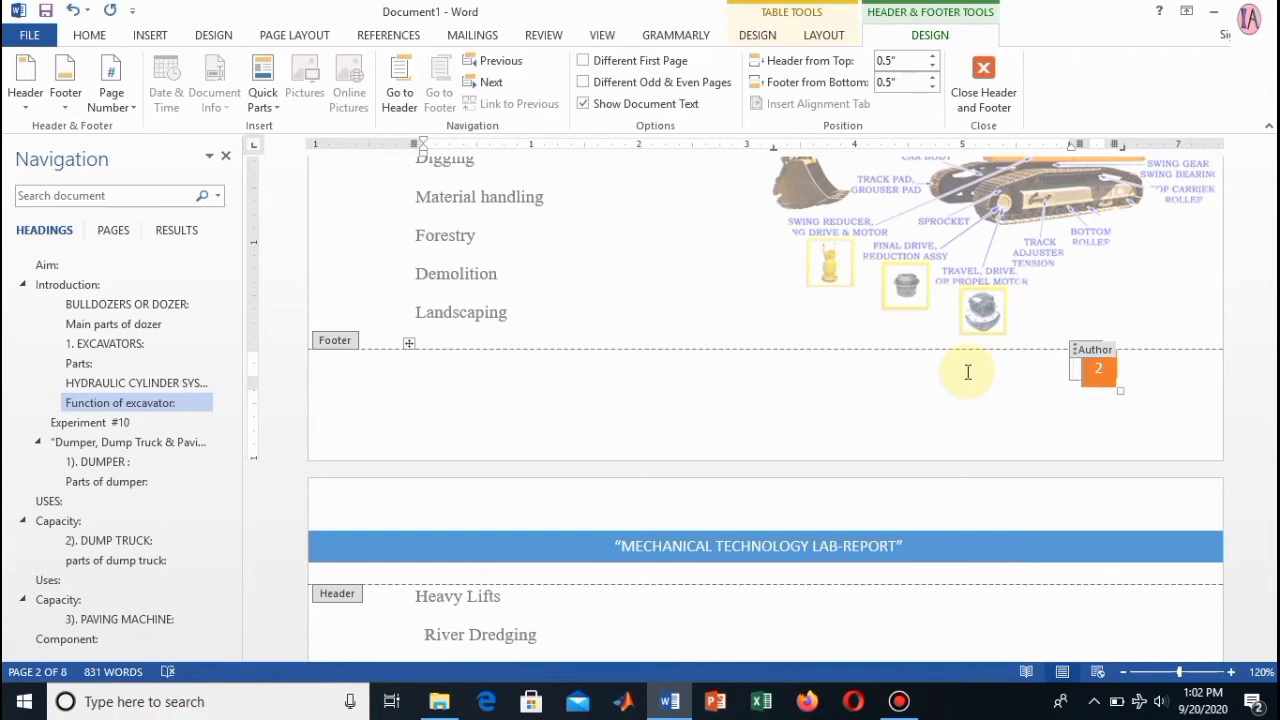
key("ctrl+z")
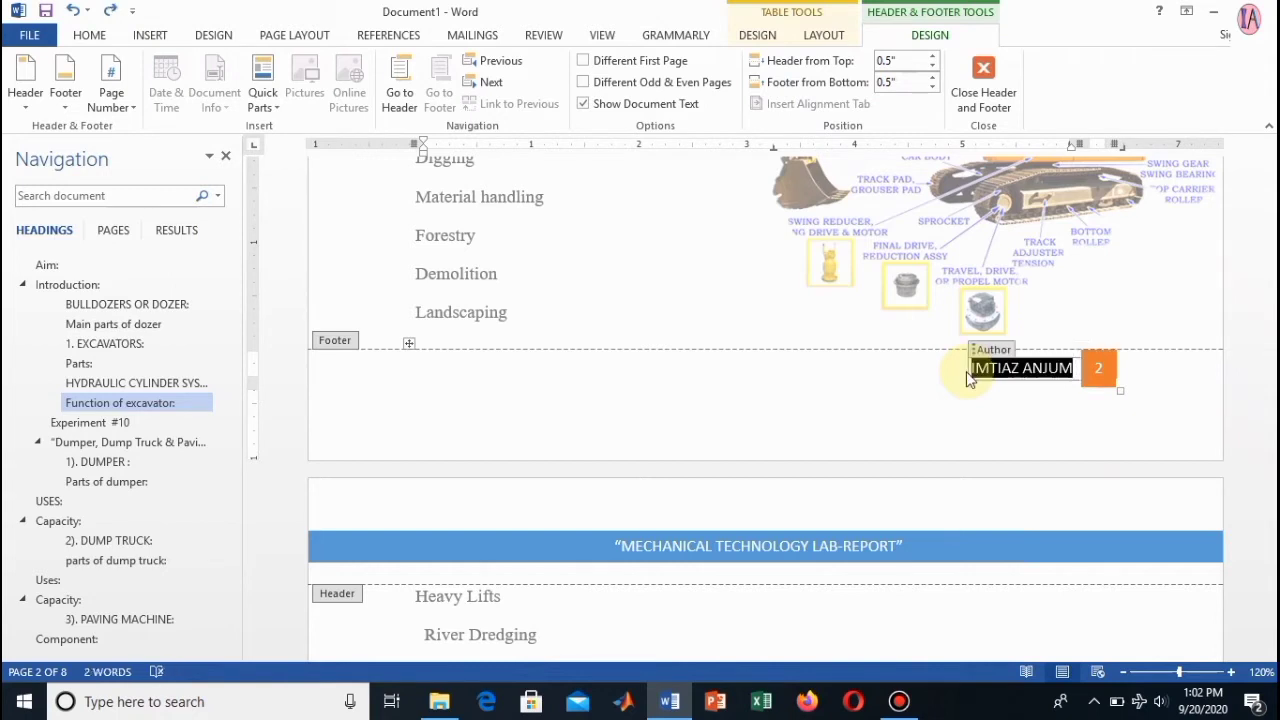
left_click(1044, 368)
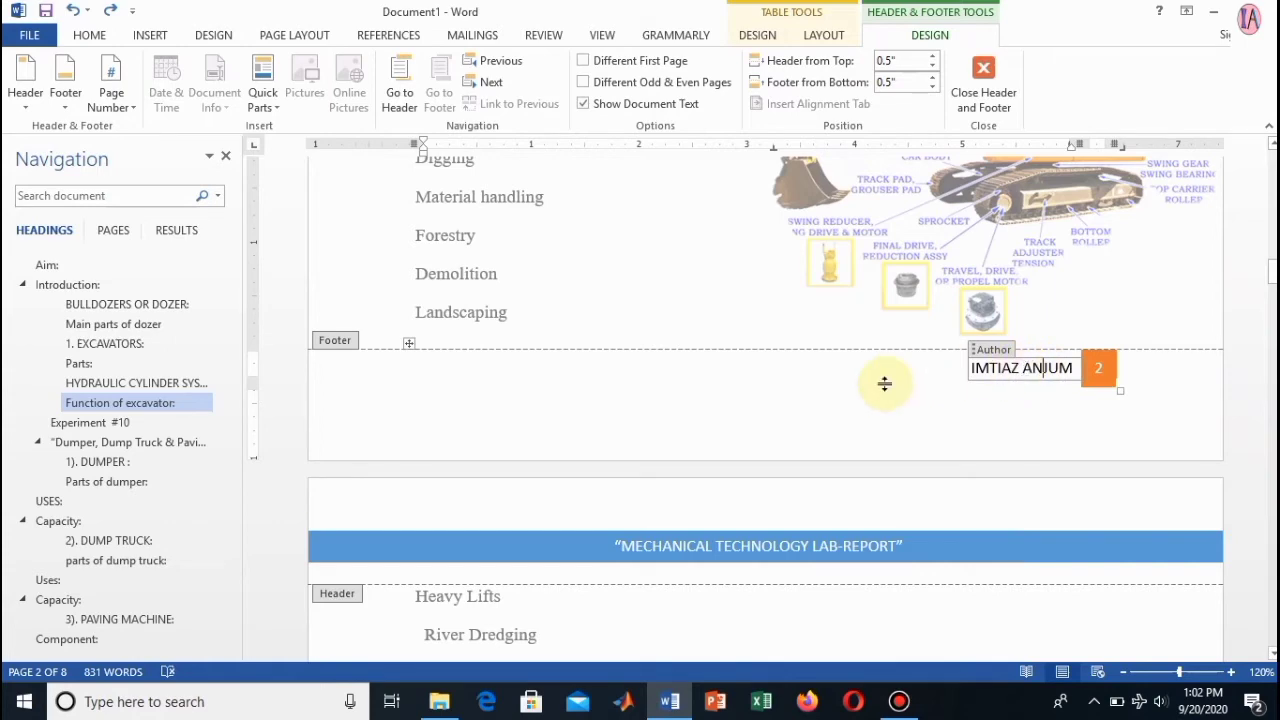
scroll(885, 383, "down", 2)
scroll(885, 383, "up", 4)
scroll(886, 384, "down", 3)
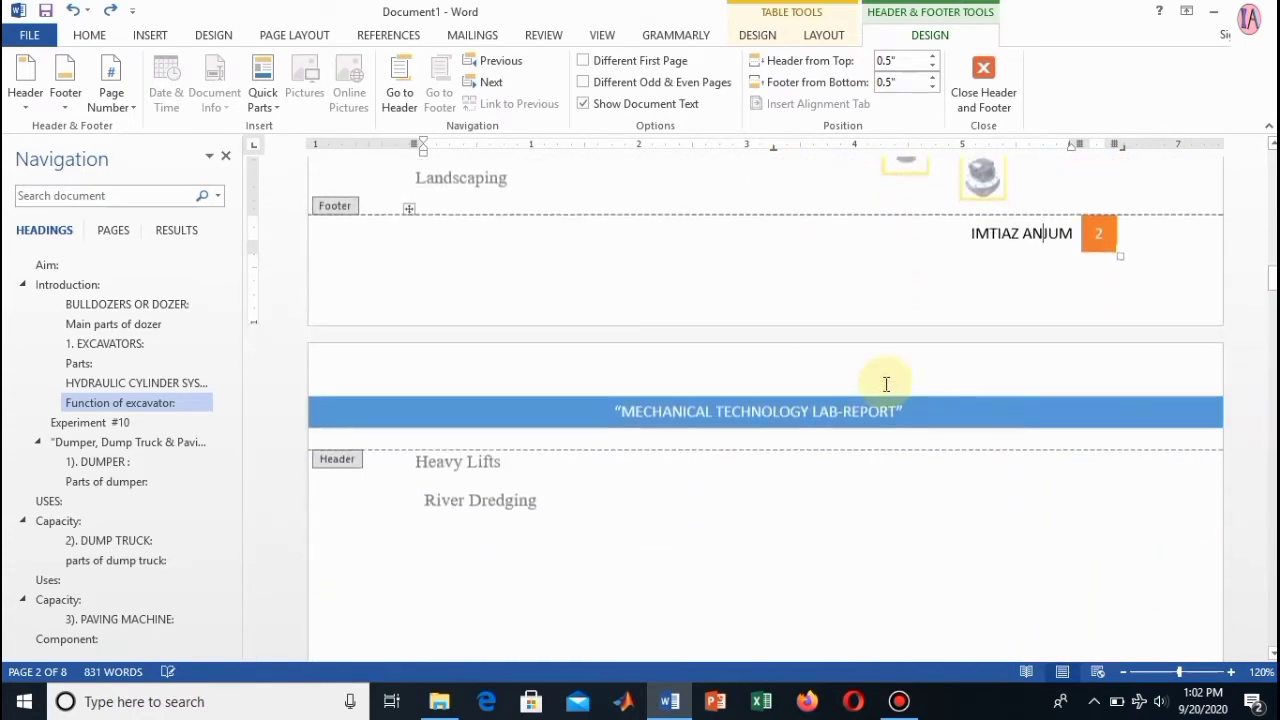
double_click(727, 185)
scroll(727, 185, "up", 6)
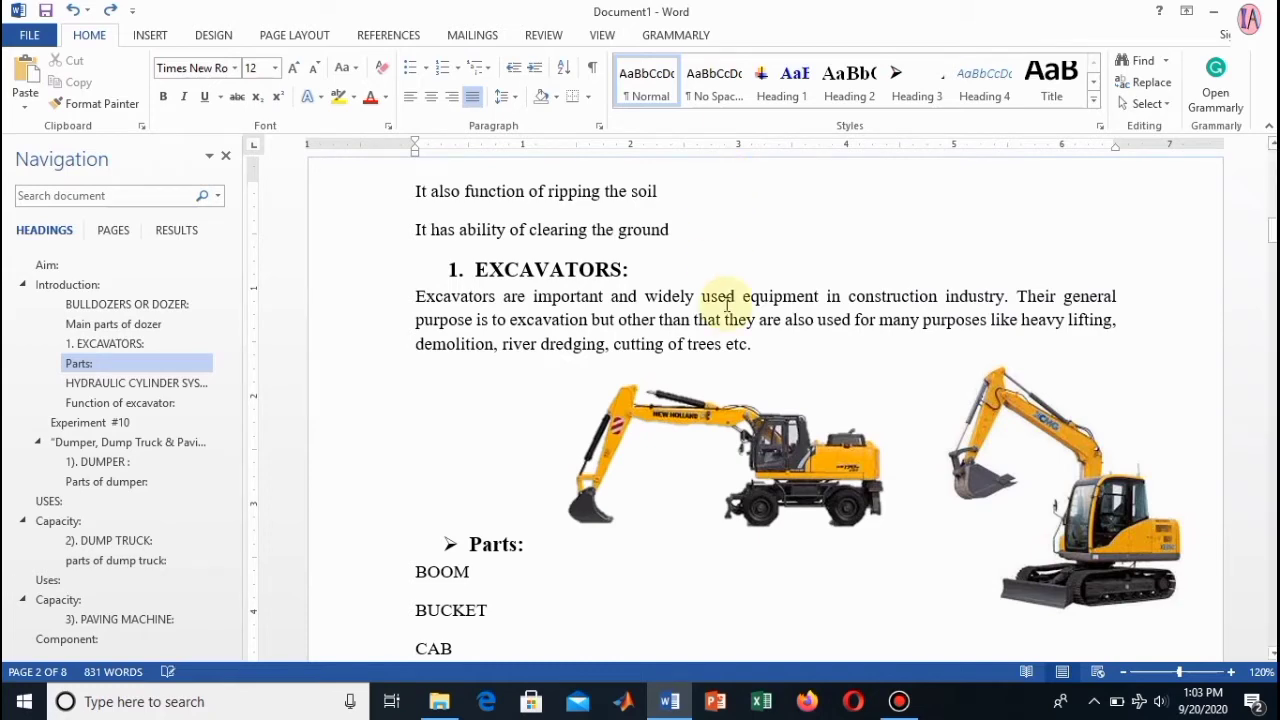
Step: Scroll back to the top of page 1 and place the cursor at the Experiment # 09 heading
scroll(727, 305, "up", 15)
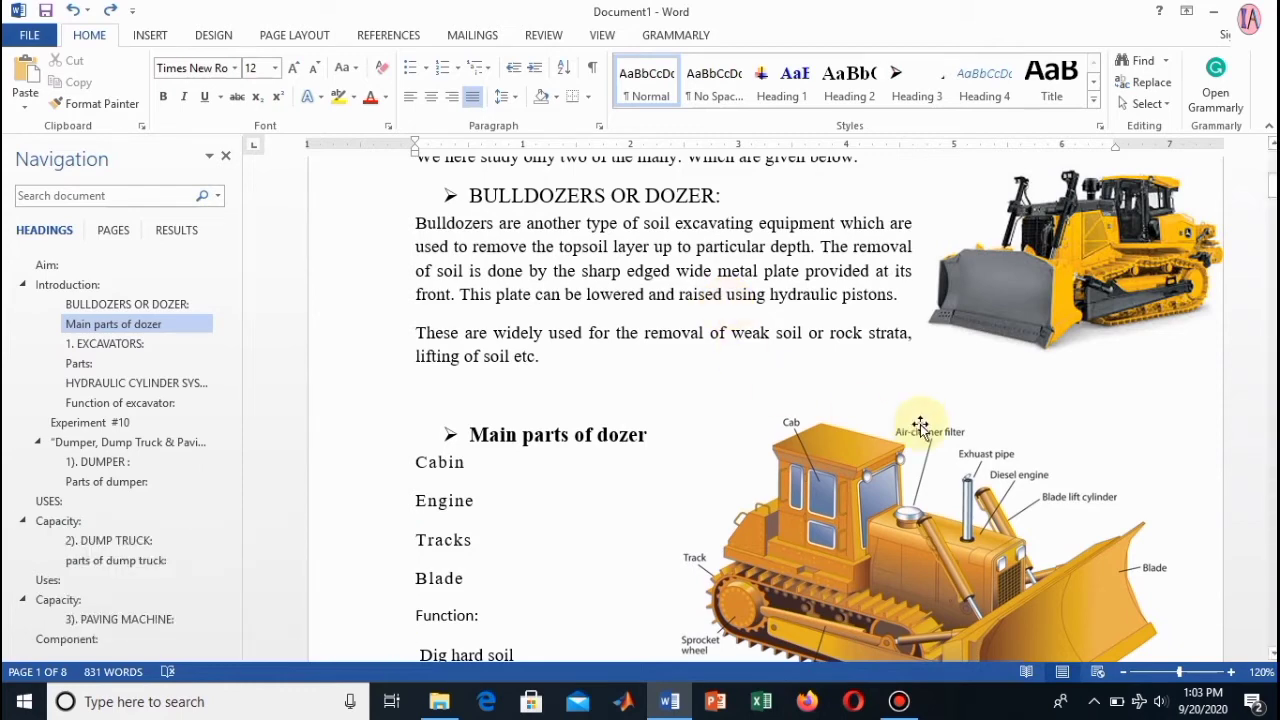
scroll(702, 368, "up", 5)
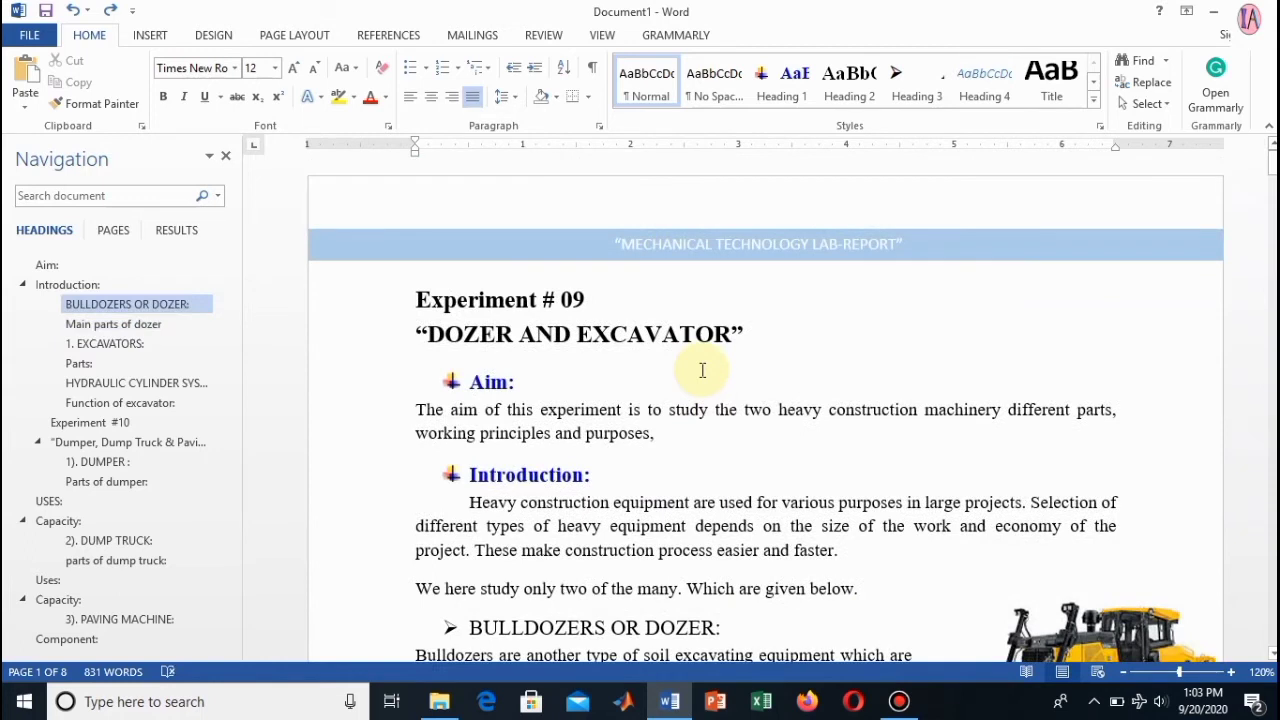
left_click(413, 298)
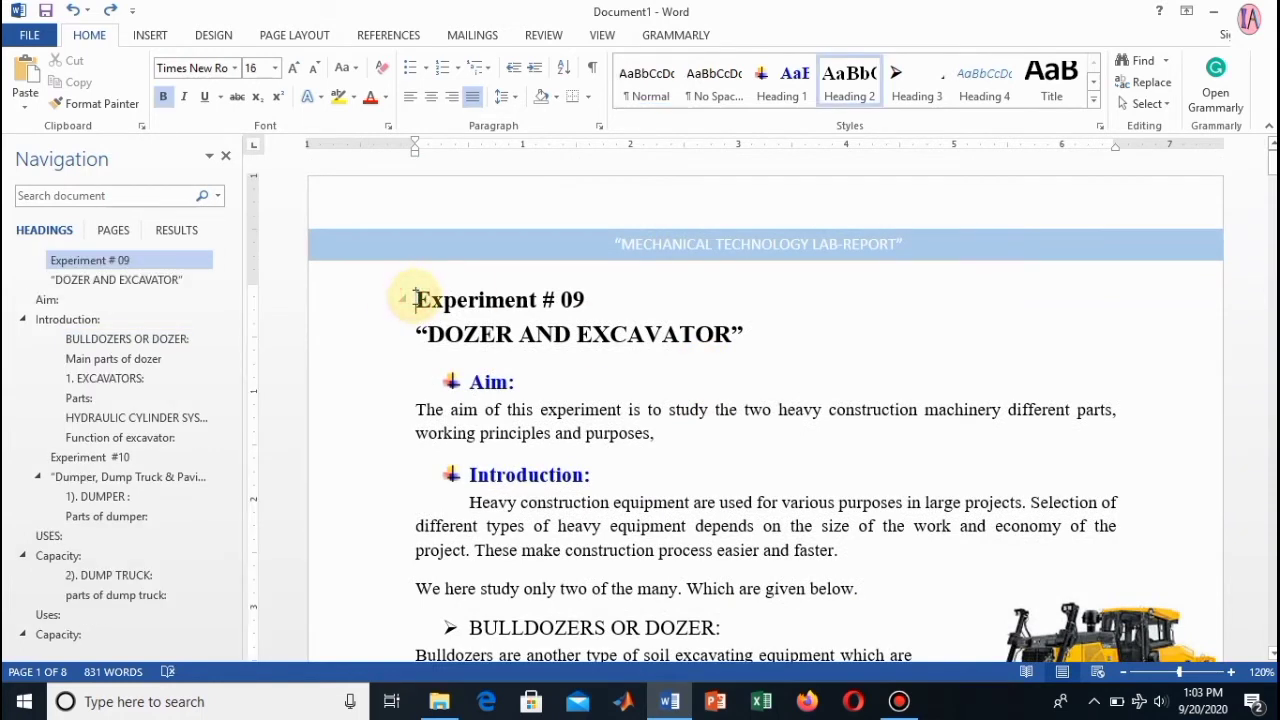
left_click(24, 102)
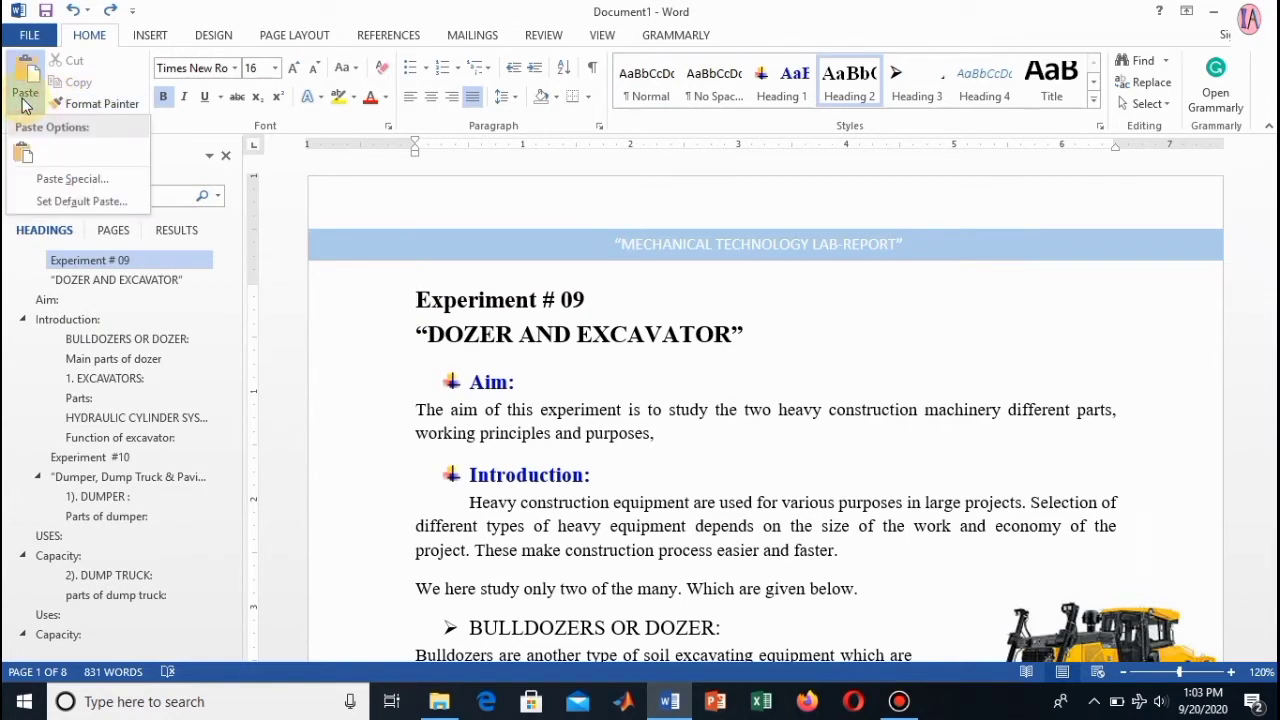
Step: Insert a Blank Page before Experiment # 09 from the Insert tab, then delete it again
left_click(142, 38)
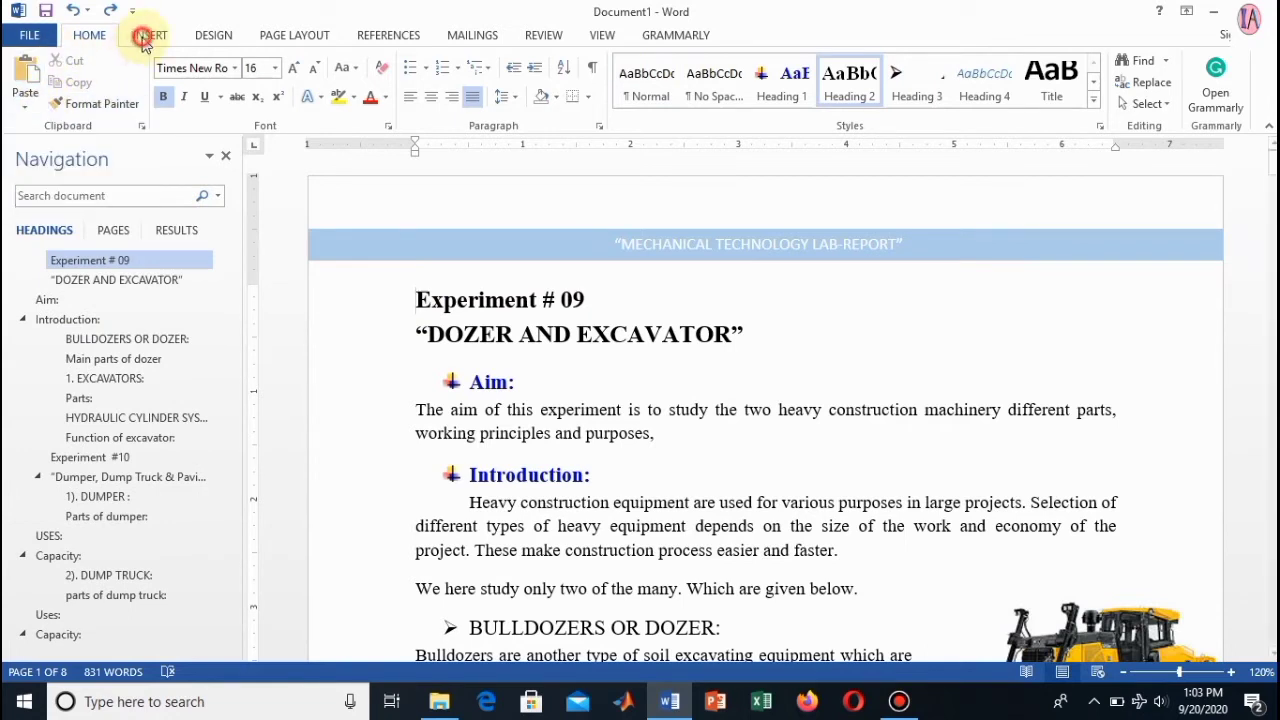
left_click(44, 84)
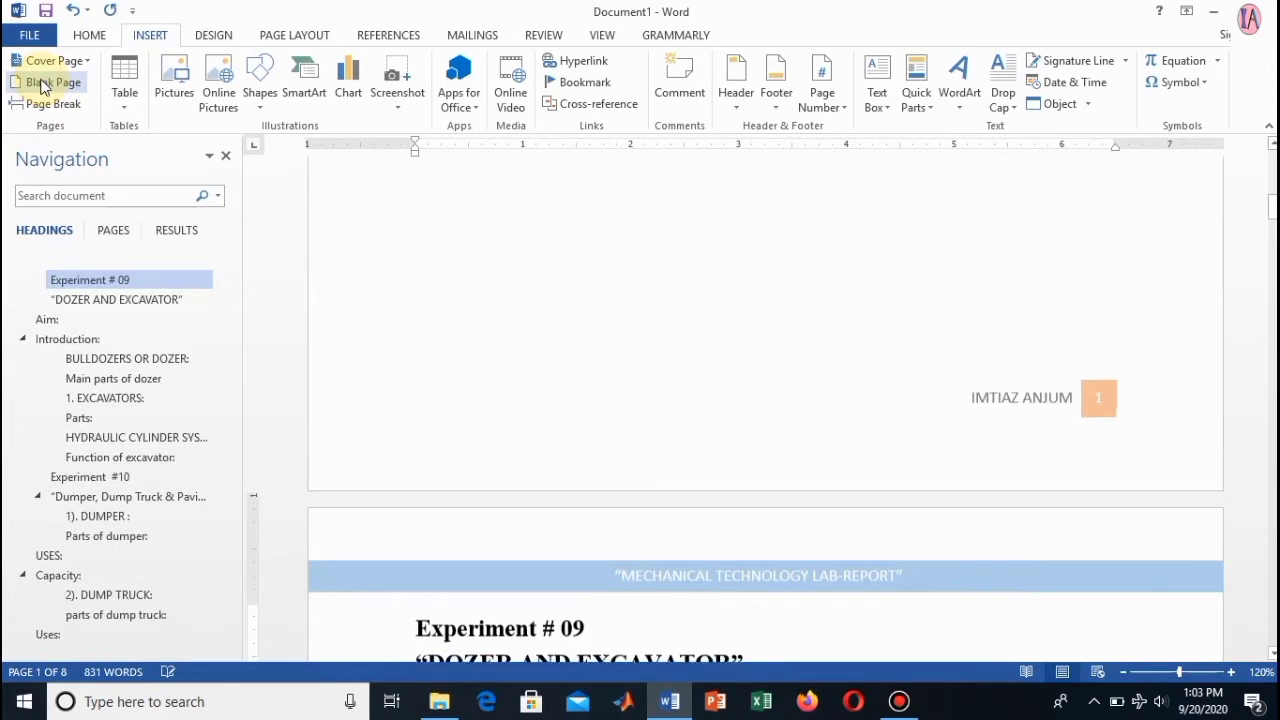
left_click(641, 234)
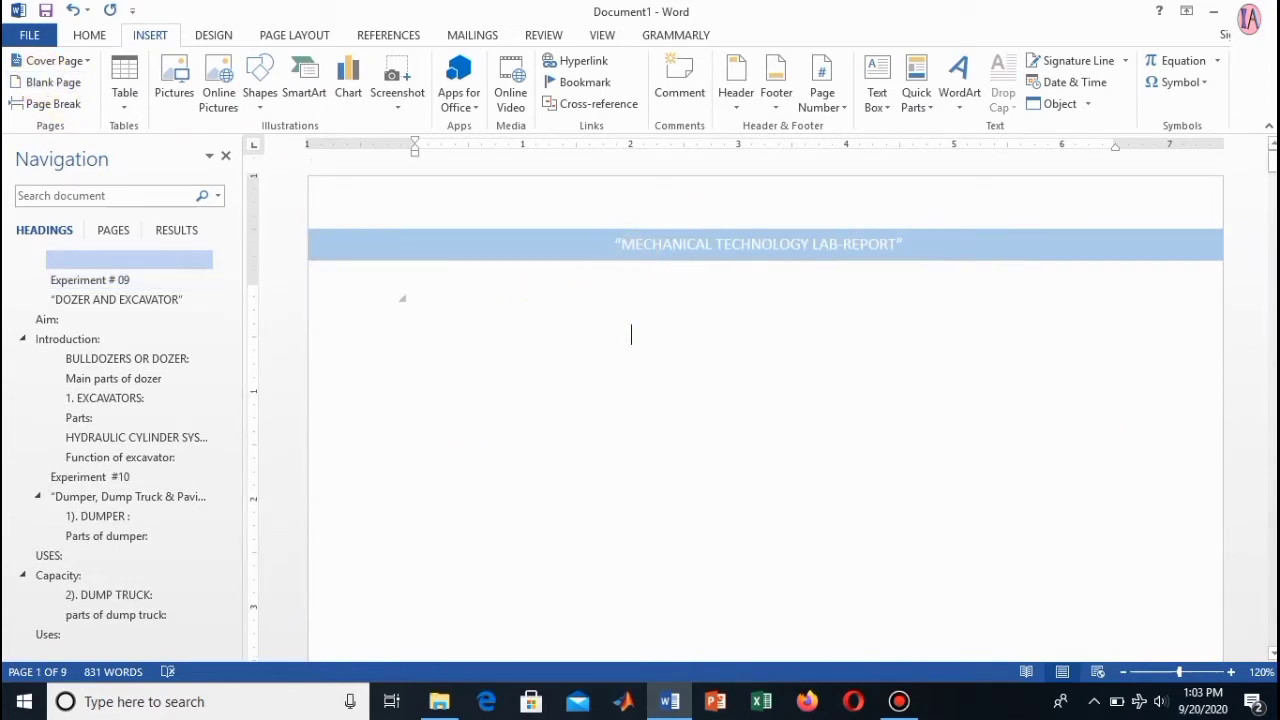
key("Delete")
Step: Add page breaks above the Experiment # 09 heading so the report opens with an empty page
left_click(600, 302)
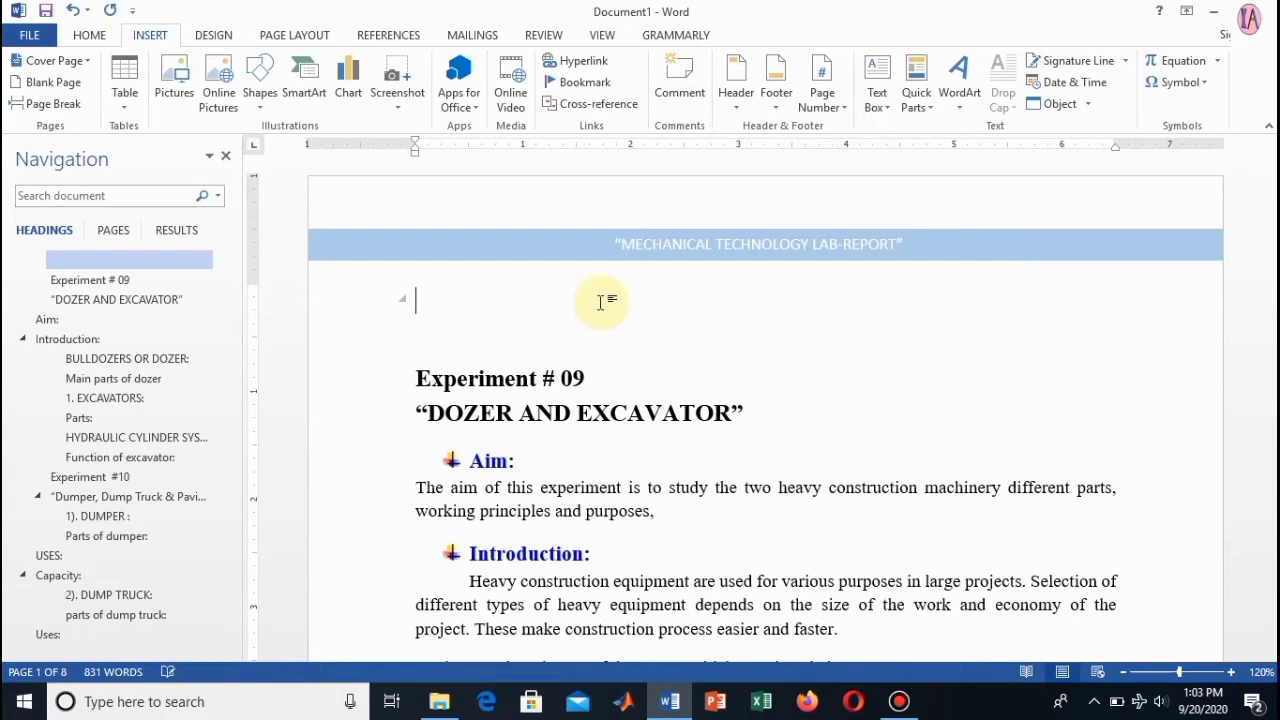
left_click(30, 105)
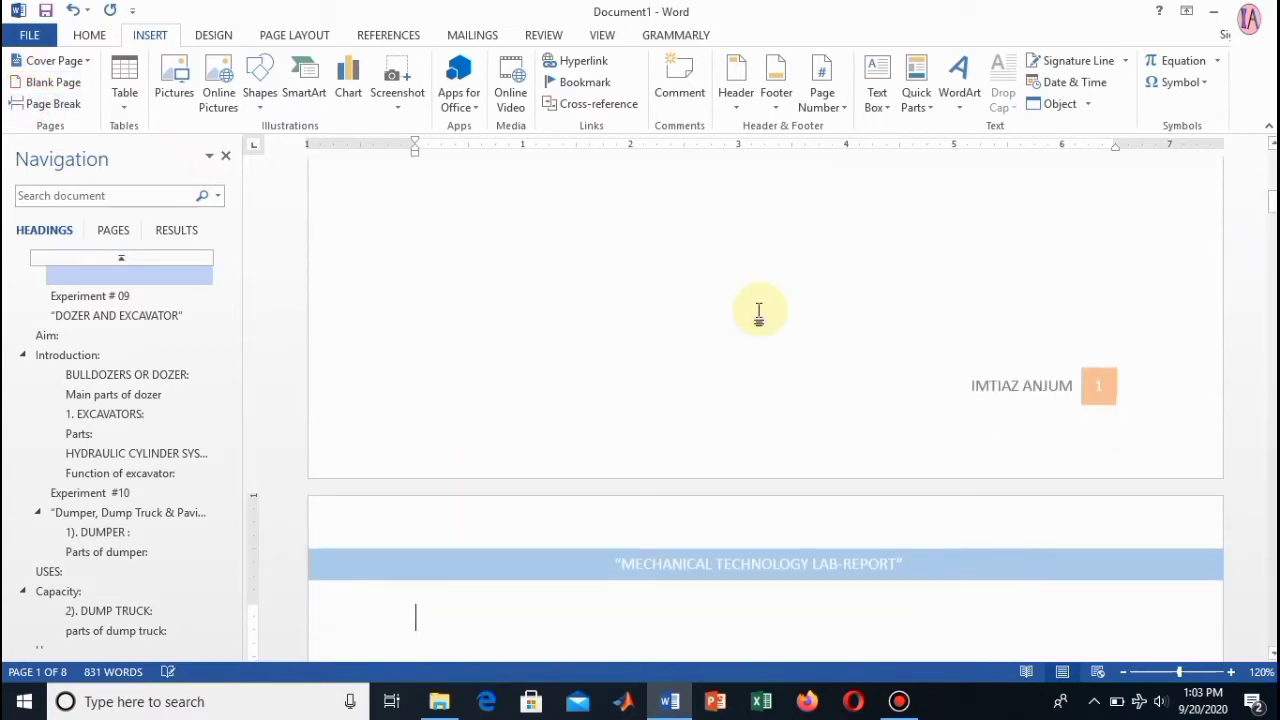
scroll(757, 309, "down", 5)
scroll(585, 300, "up", 1)
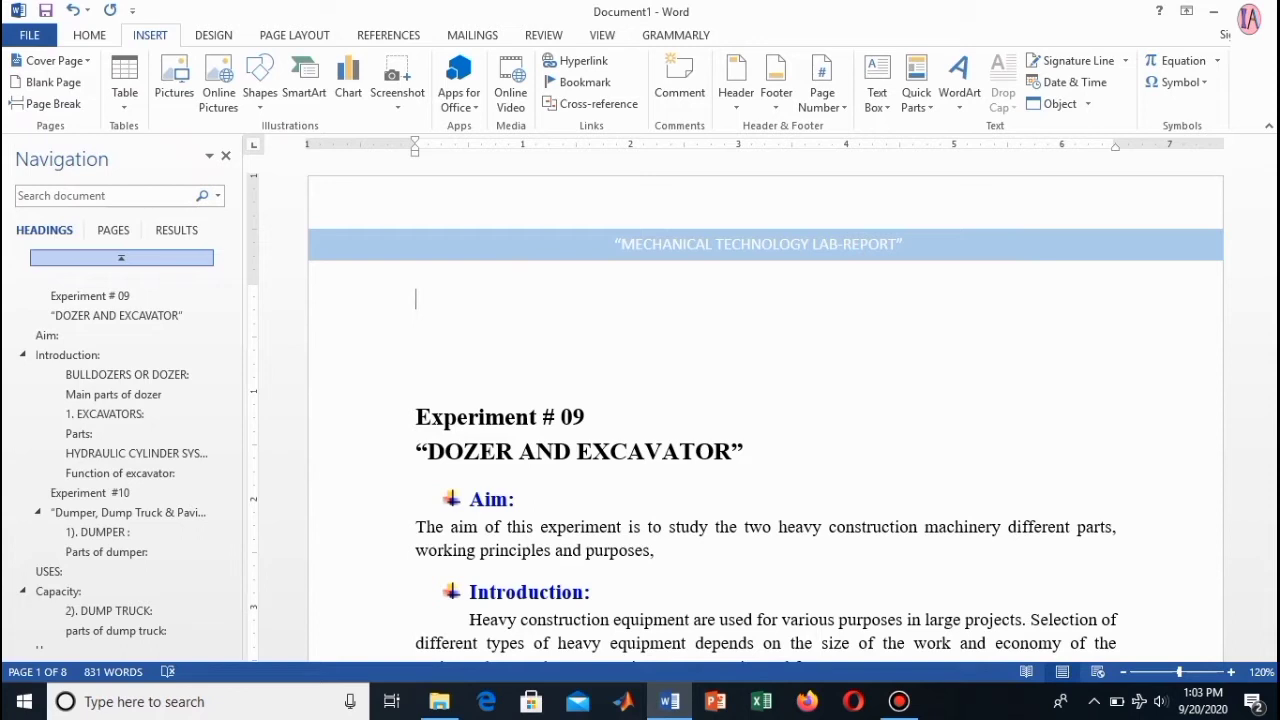
key("ctrl+Return")
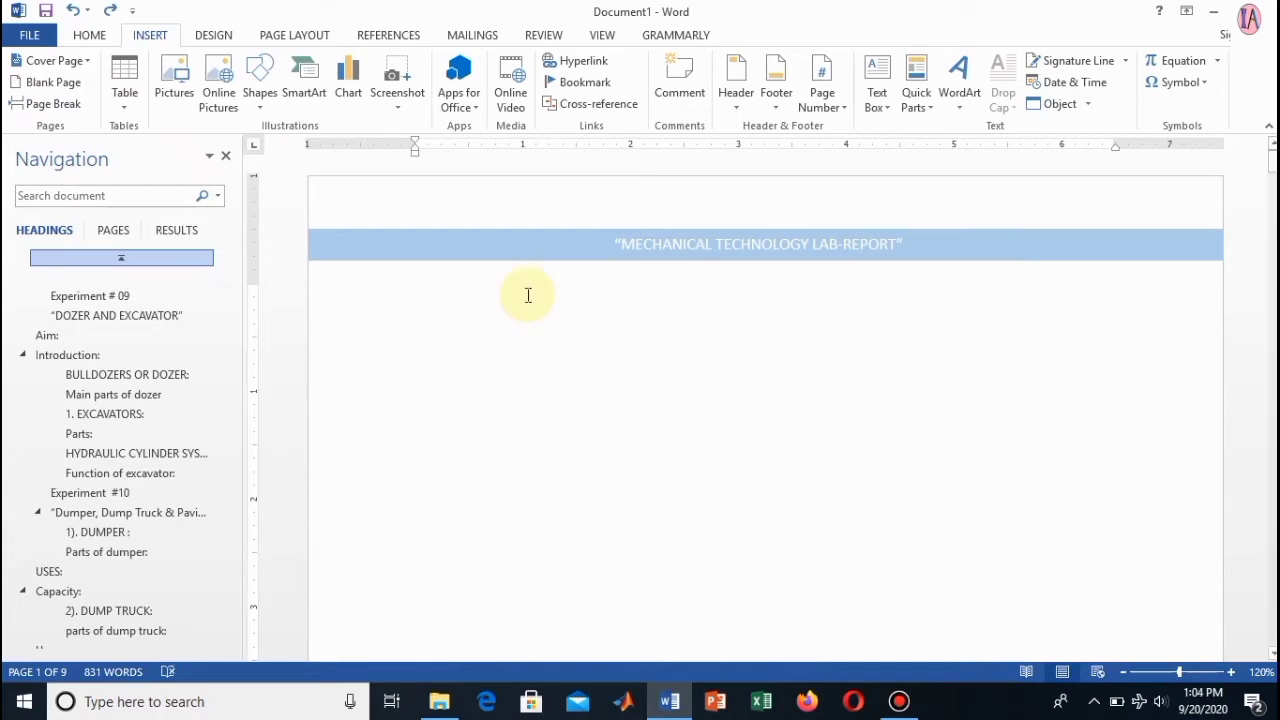
scroll(585, 334, "down", 5)
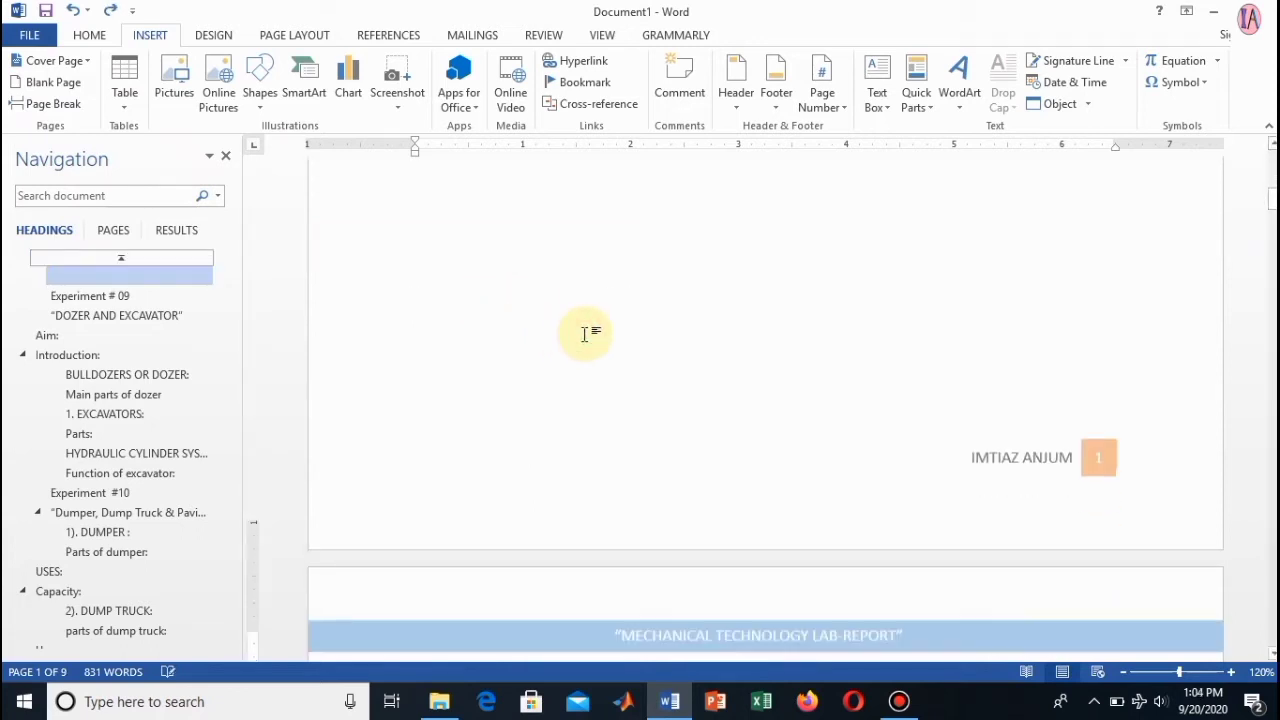
key("ctrl+Return")
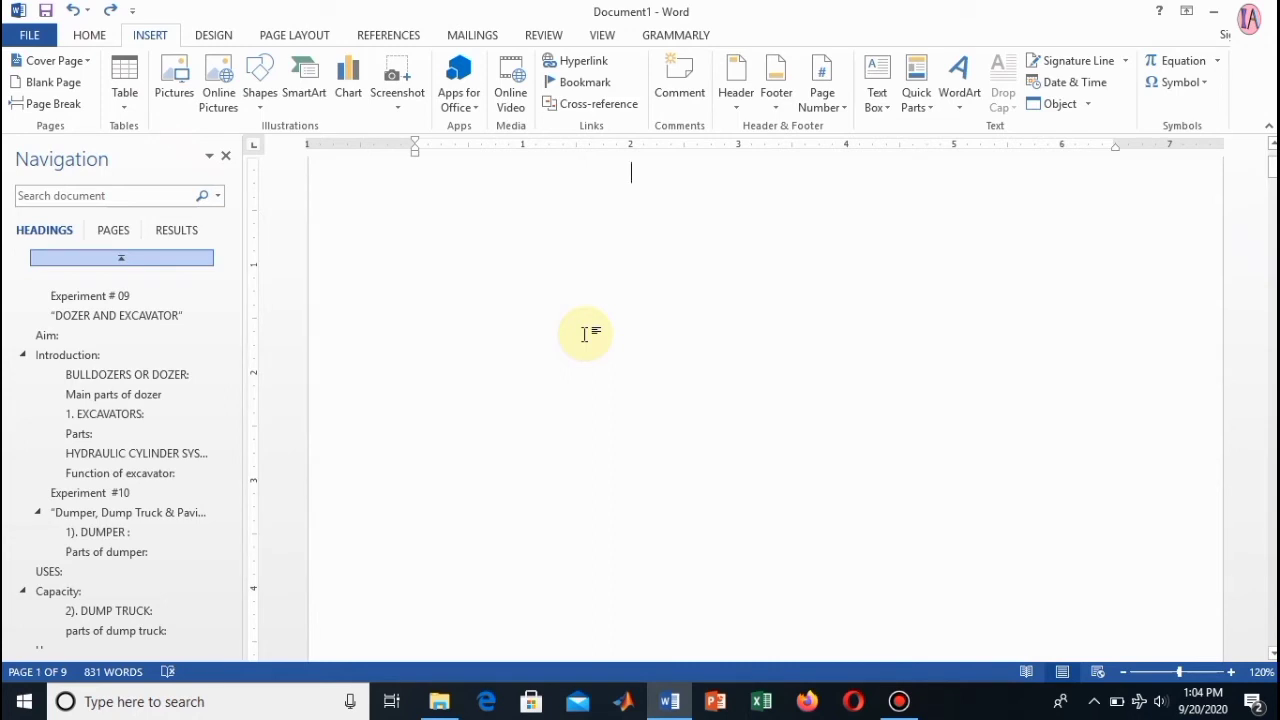
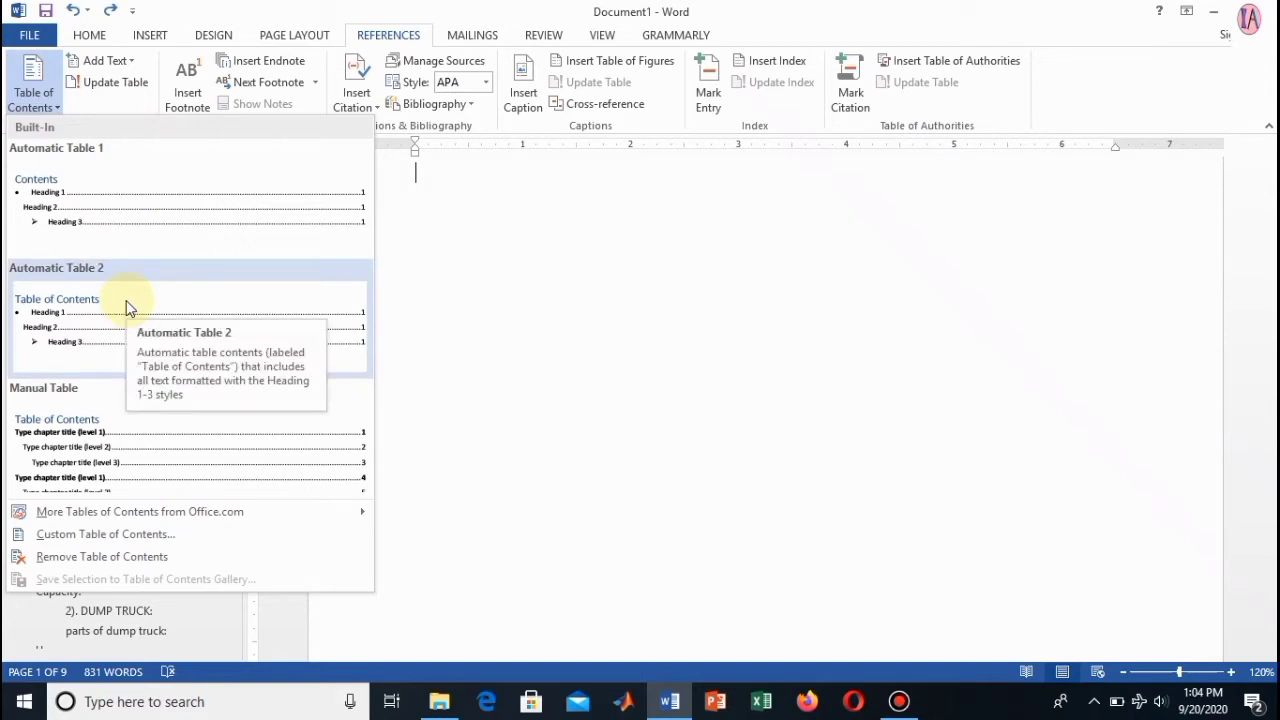
Step: Insert a custom table of contents with the Heading 1 level cleared, so only Headings 2 and 3 appear
left_click(110, 536)
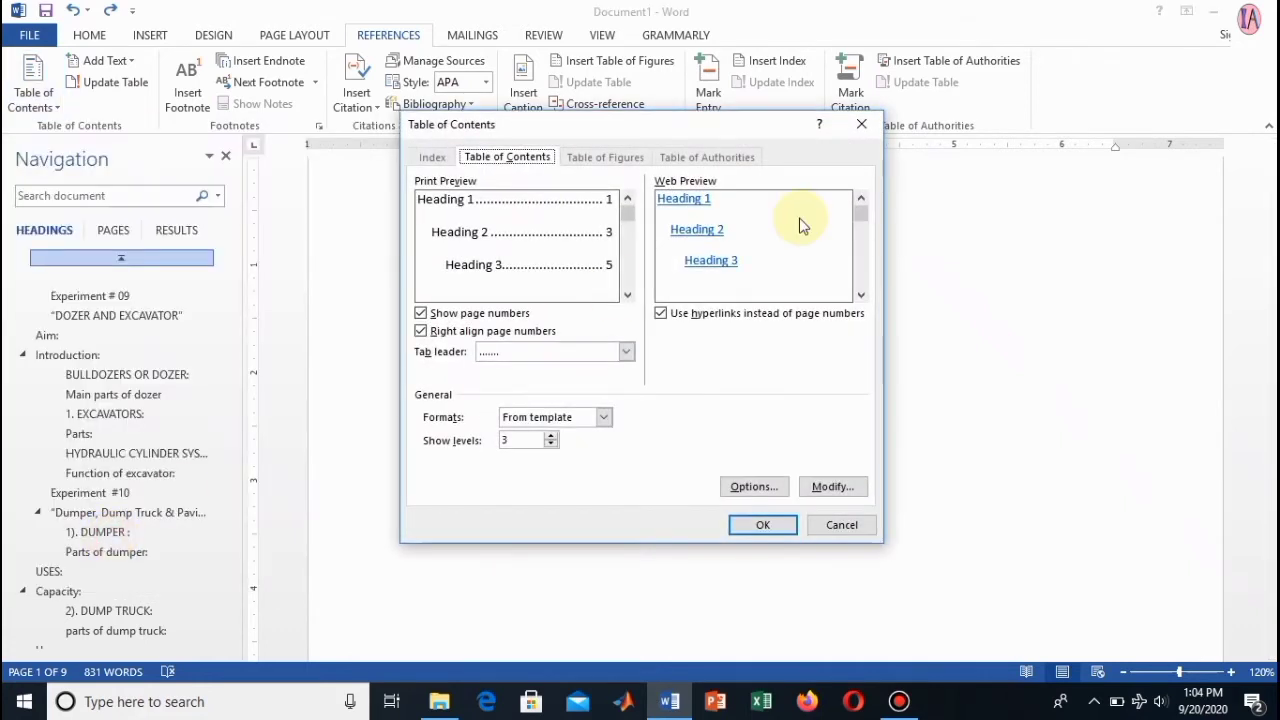
left_click(783, 486)
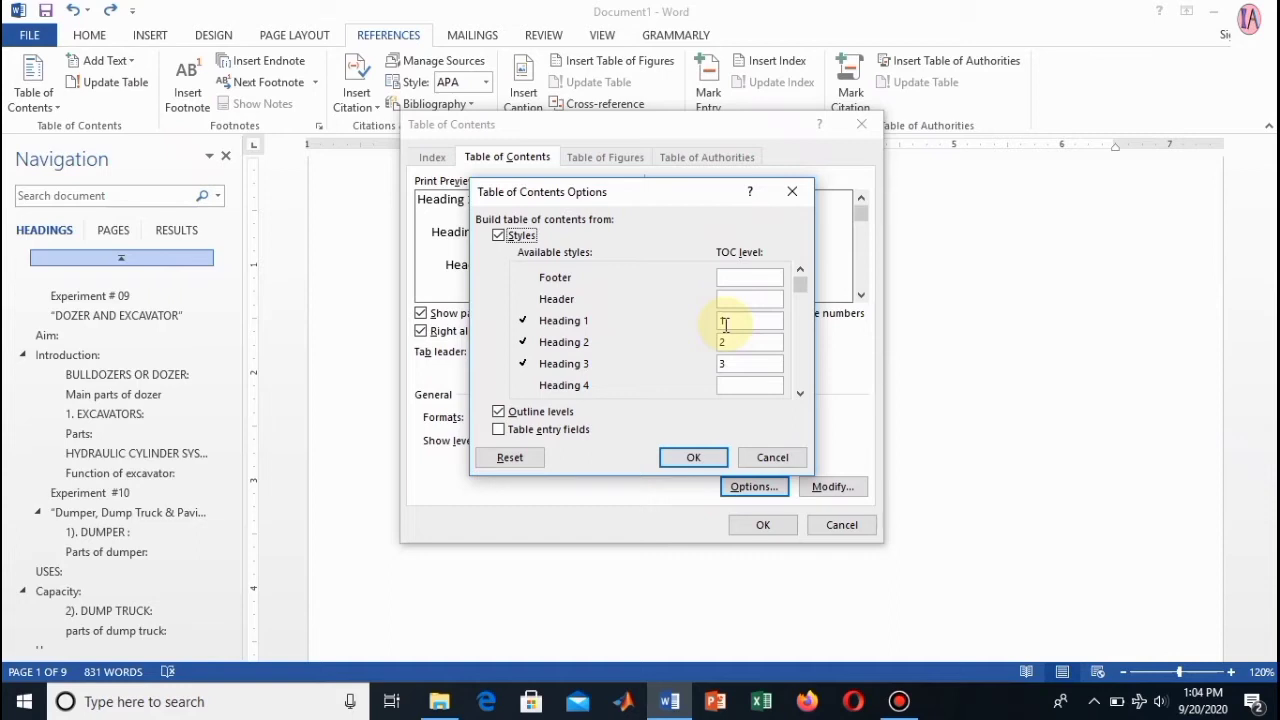
left_click(733, 321)
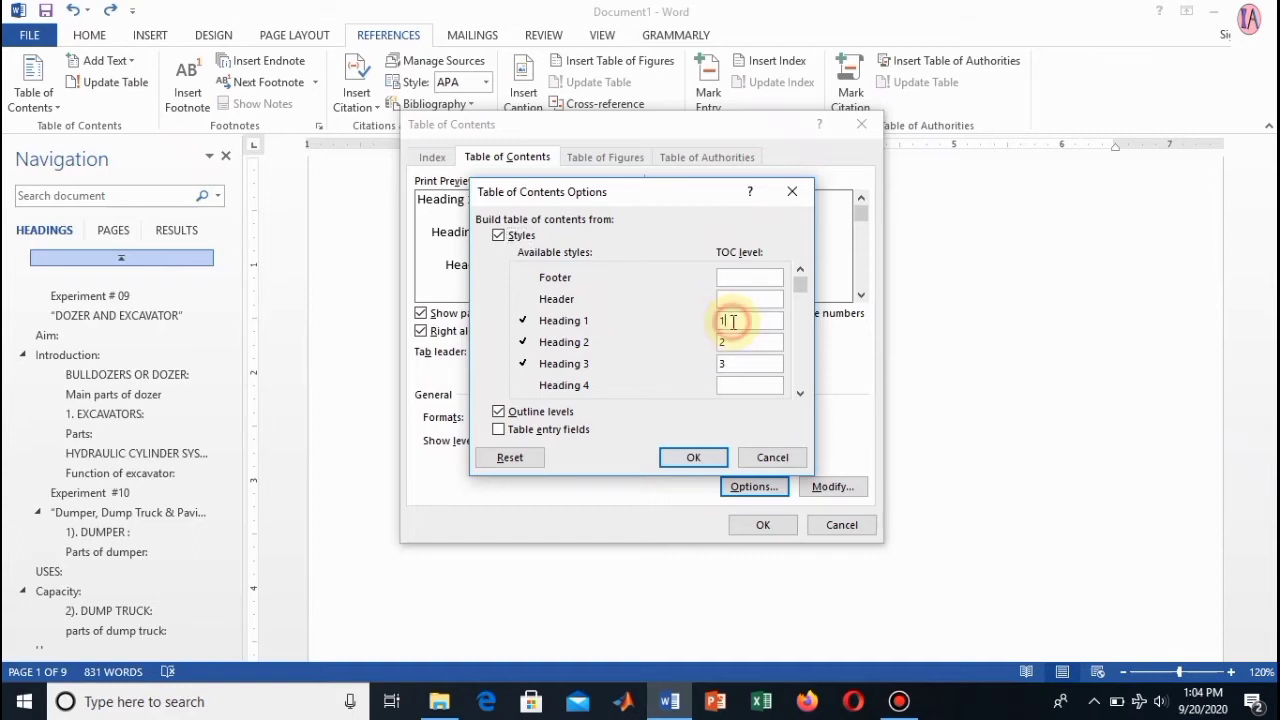
key("BackSpace")
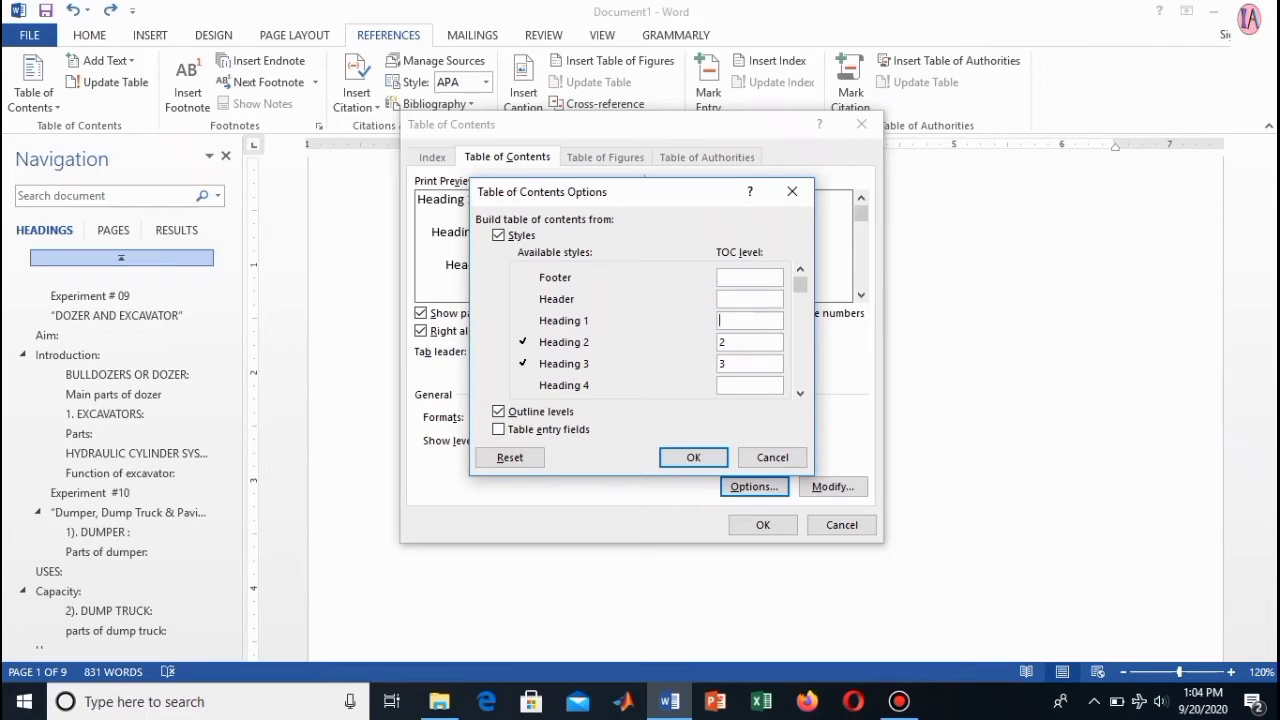
left_click(688, 457)
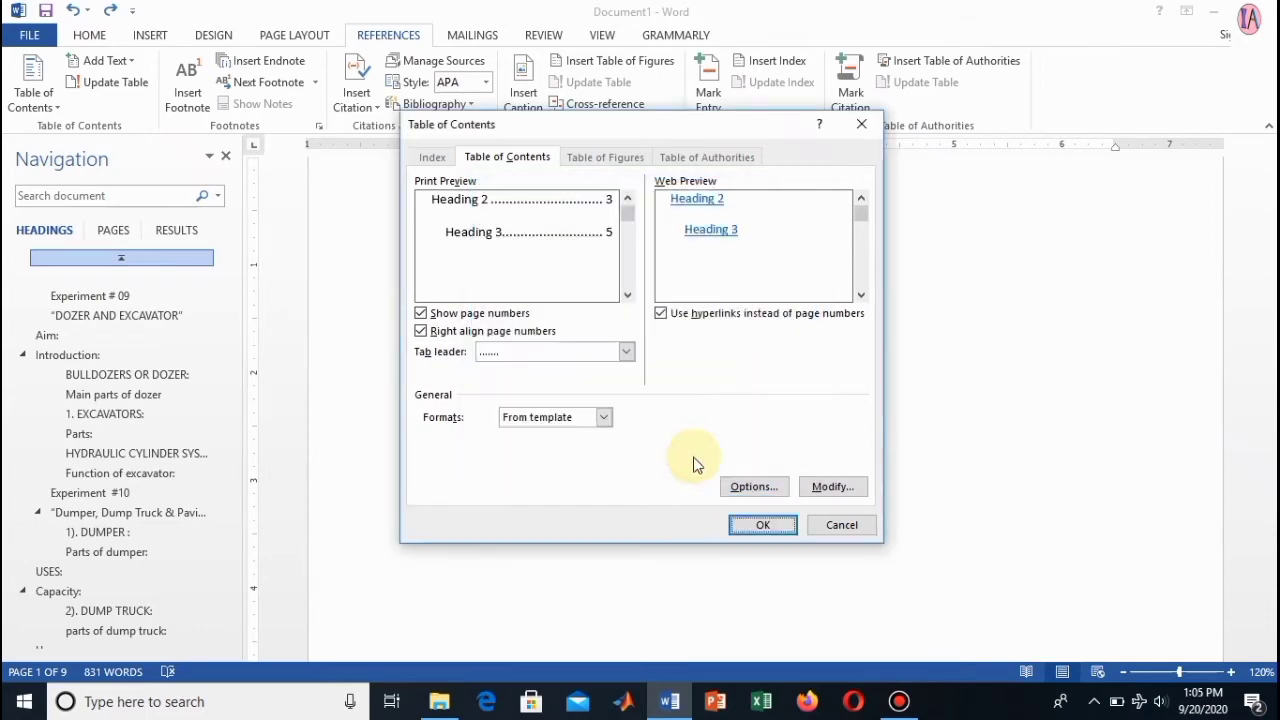
left_click(760, 527)
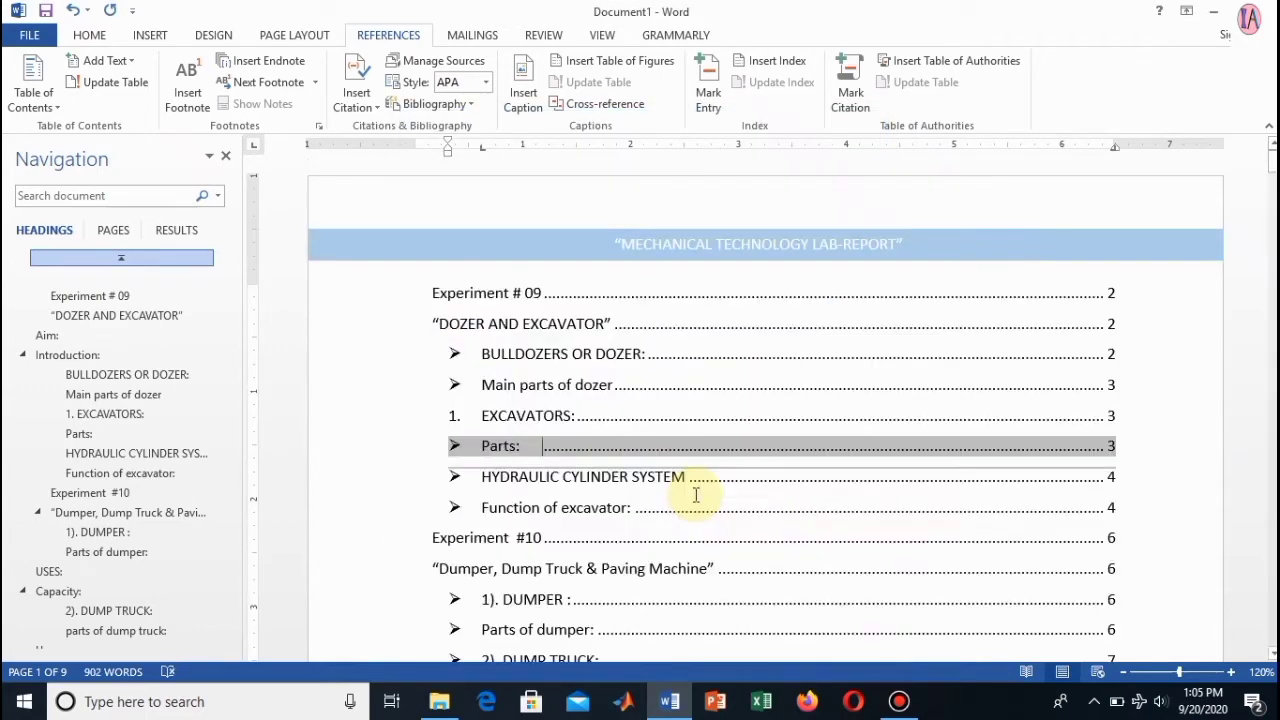
Step: Add a blank, centred line above the table of contents list
left_click(347, 451)
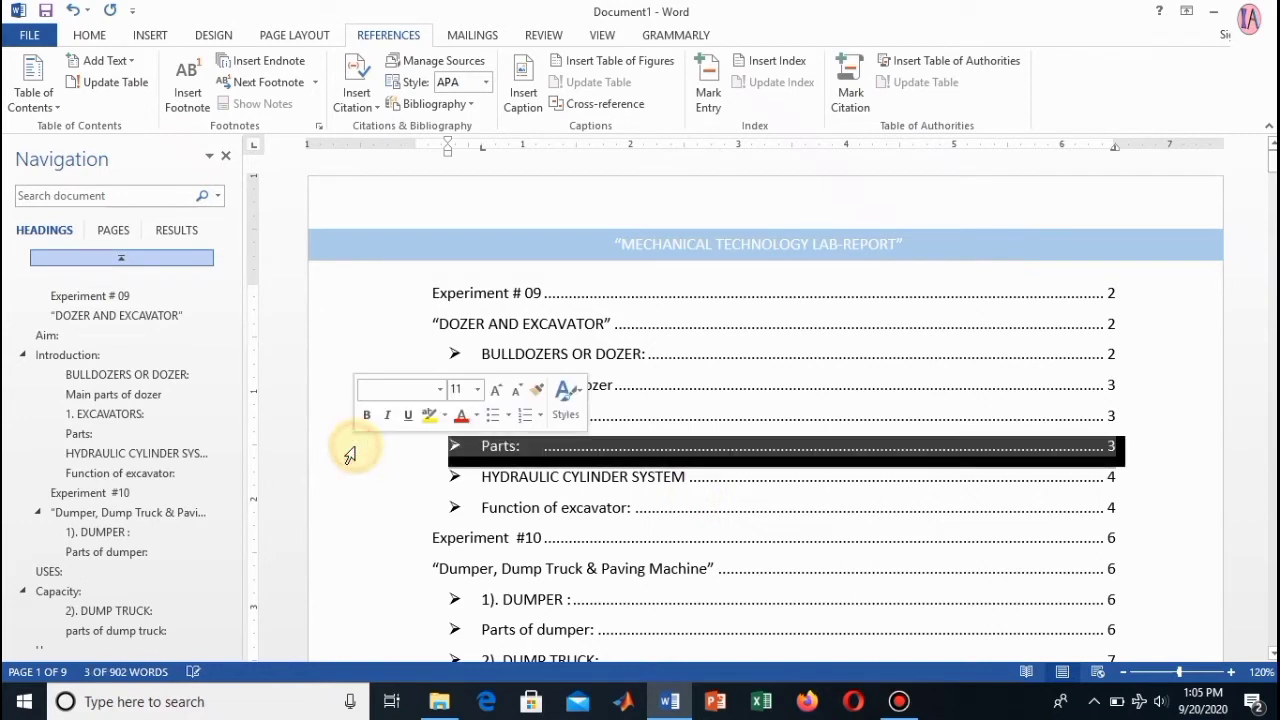
left_click(391, 543)
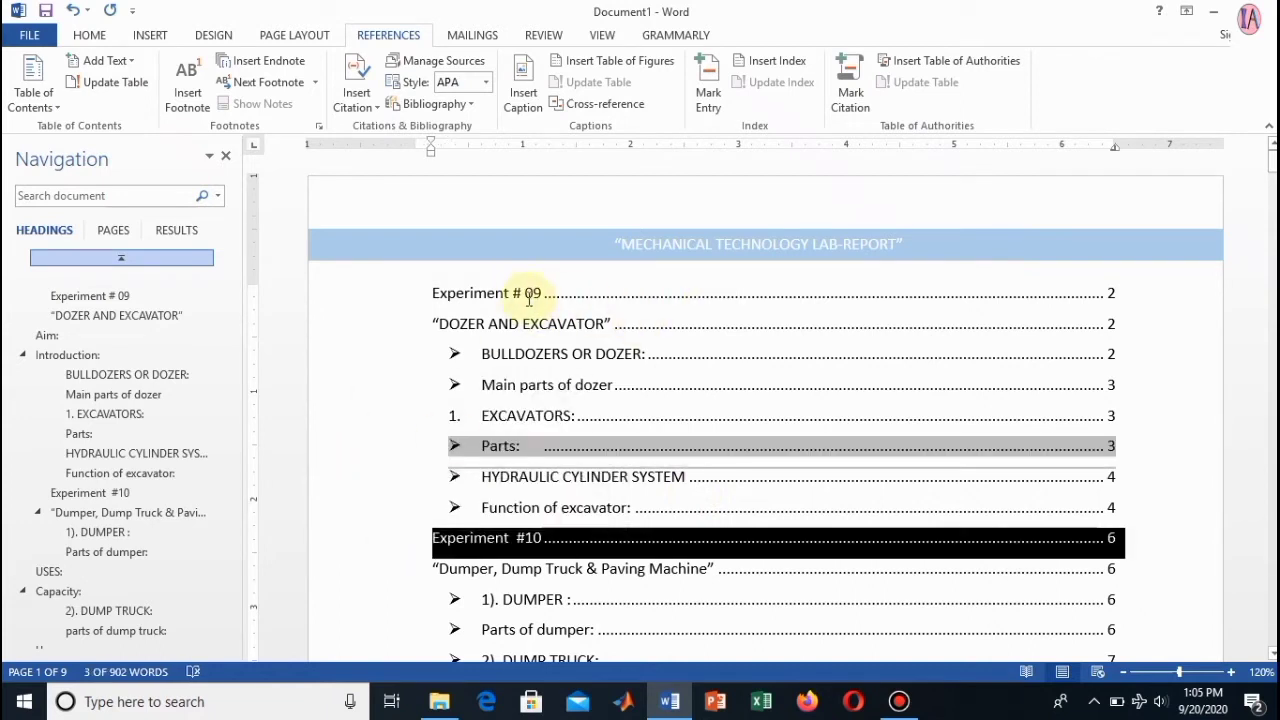
left_click(431, 291)
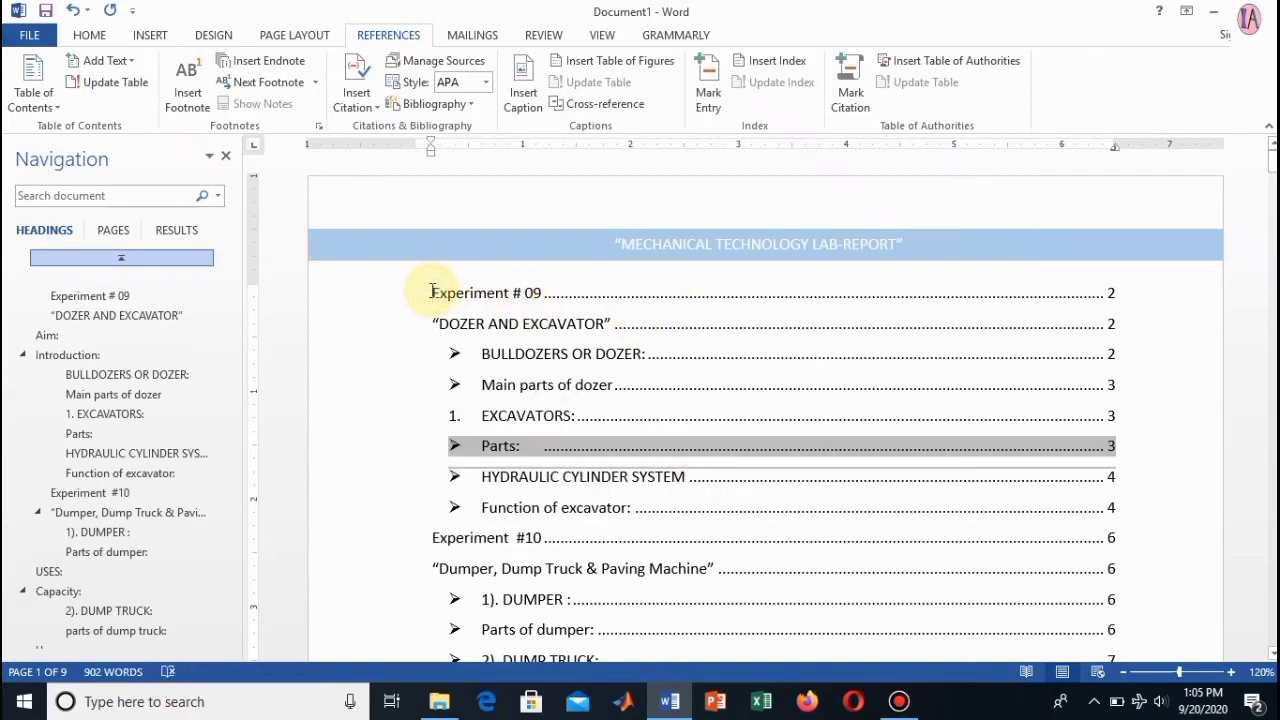
key("Return")
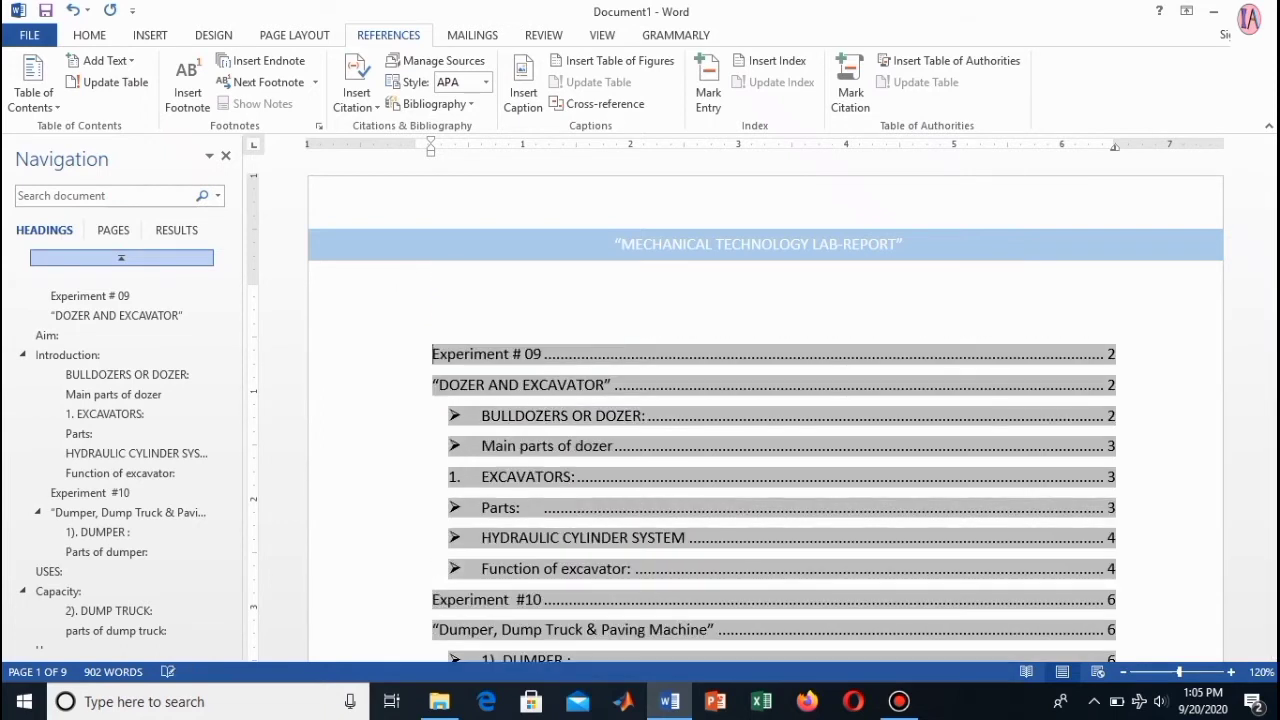
left_click(612, 287)
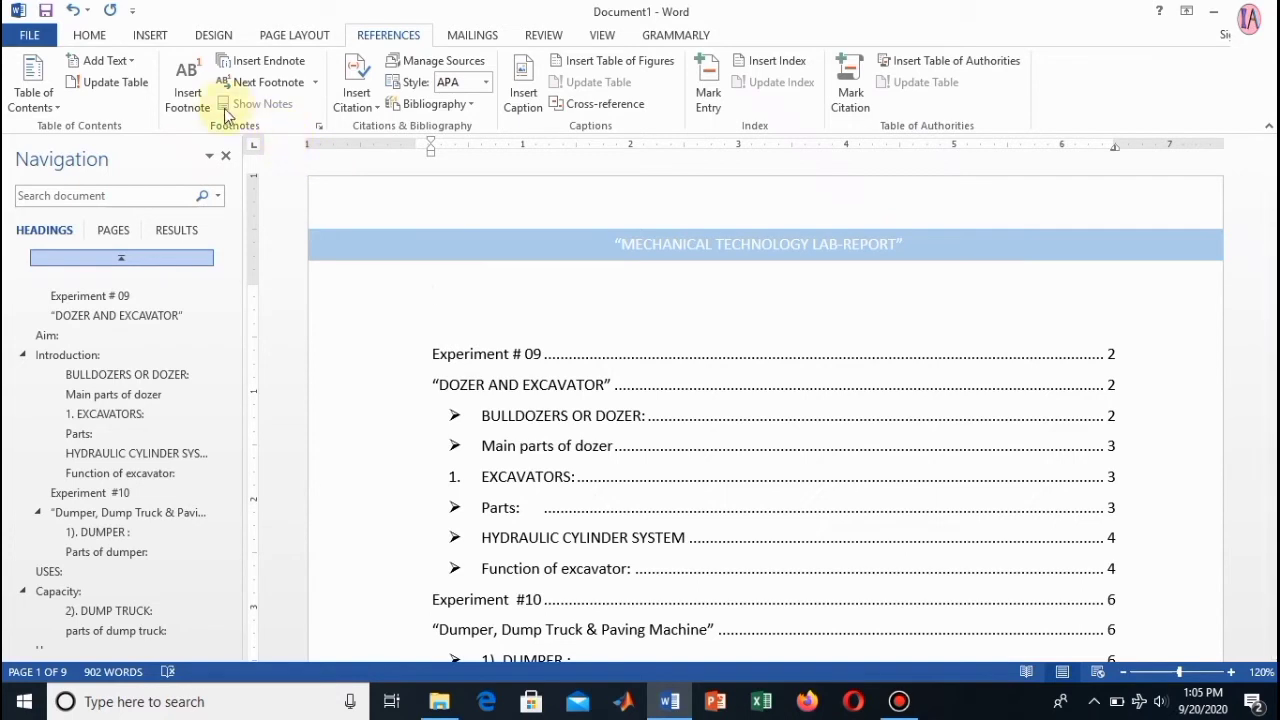
left_click(89, 37)
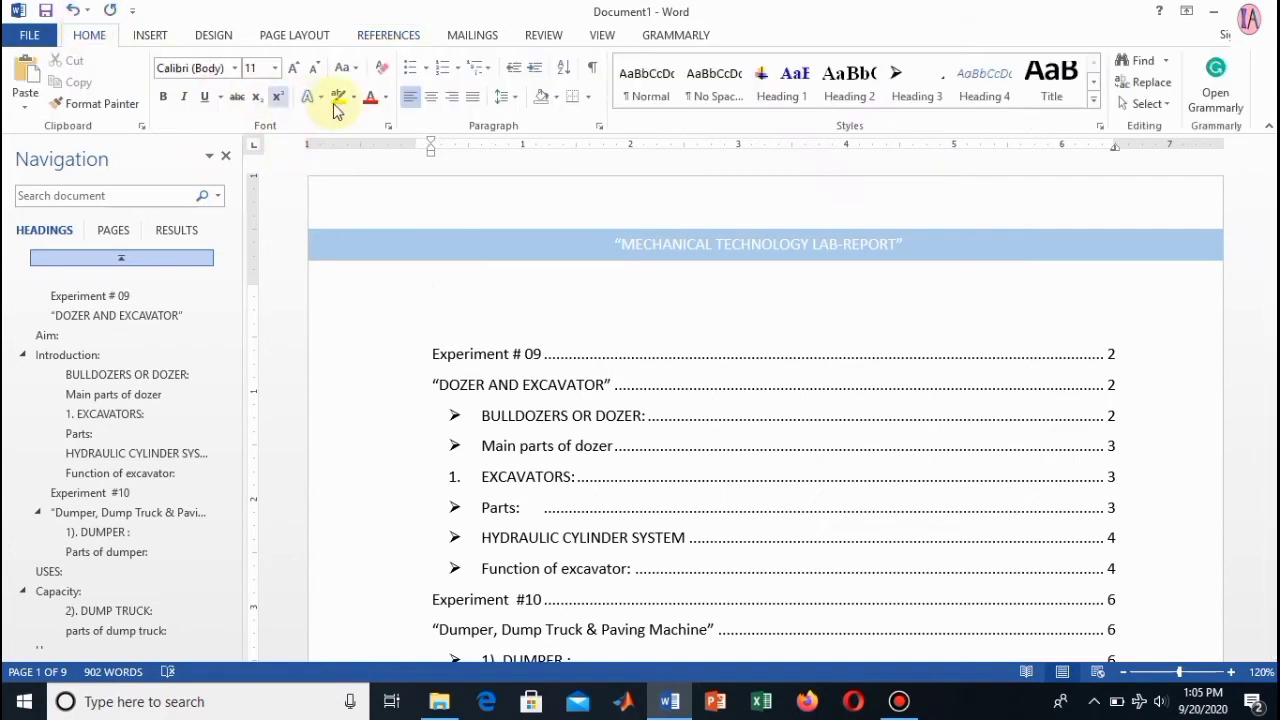
left_click(431, 98)
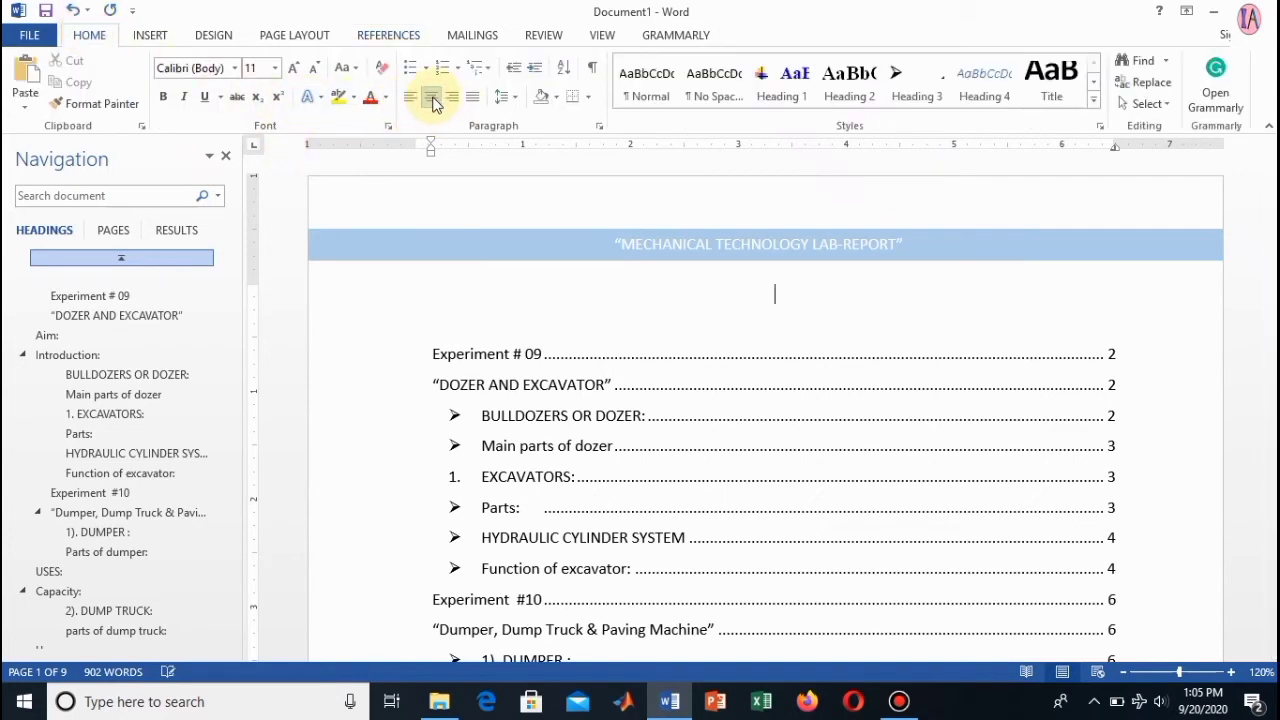
Step: Type 'Table of contents' on that line and apply the Title style
left_click(790, 90)
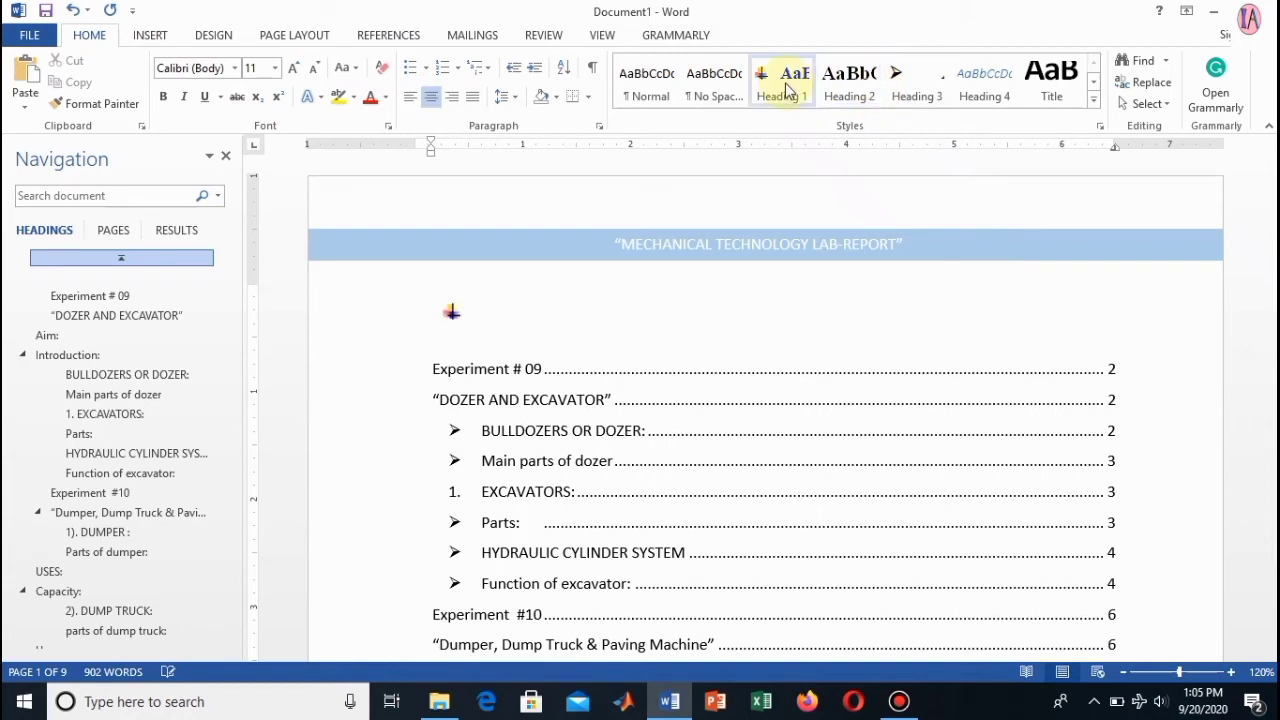
key("ctrl+z")
type("Ta")
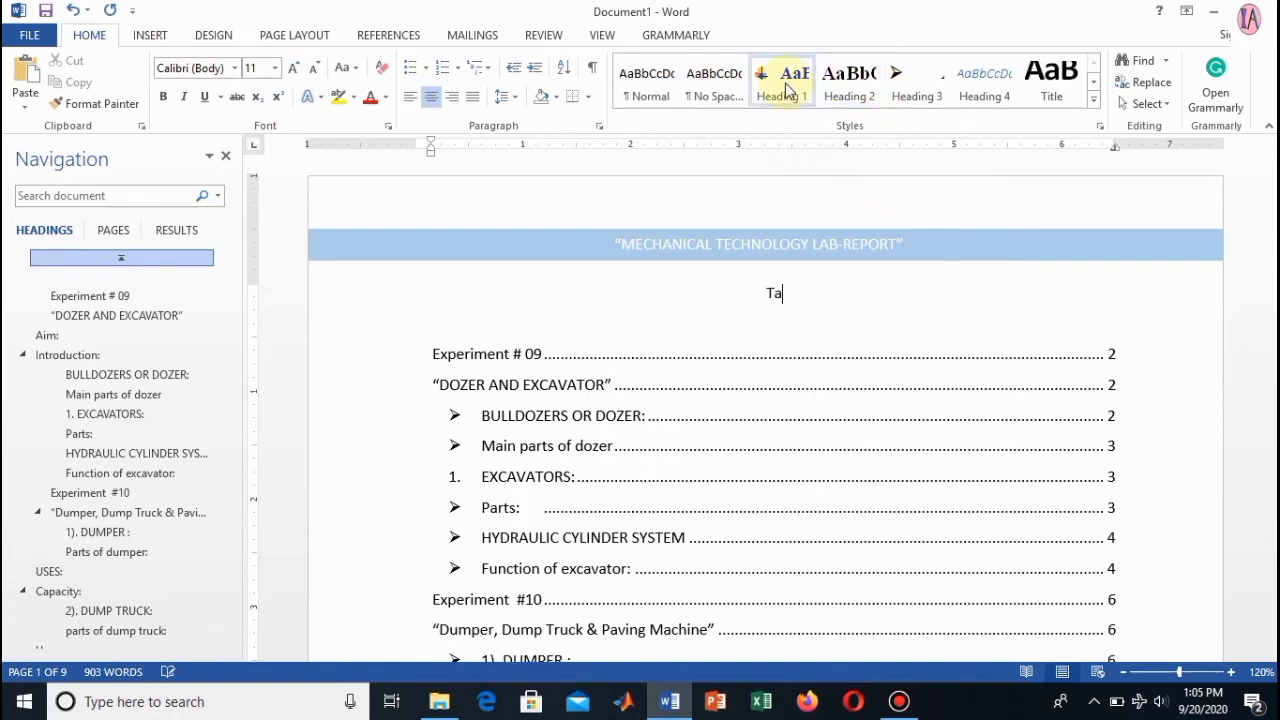
type("ble of contents")
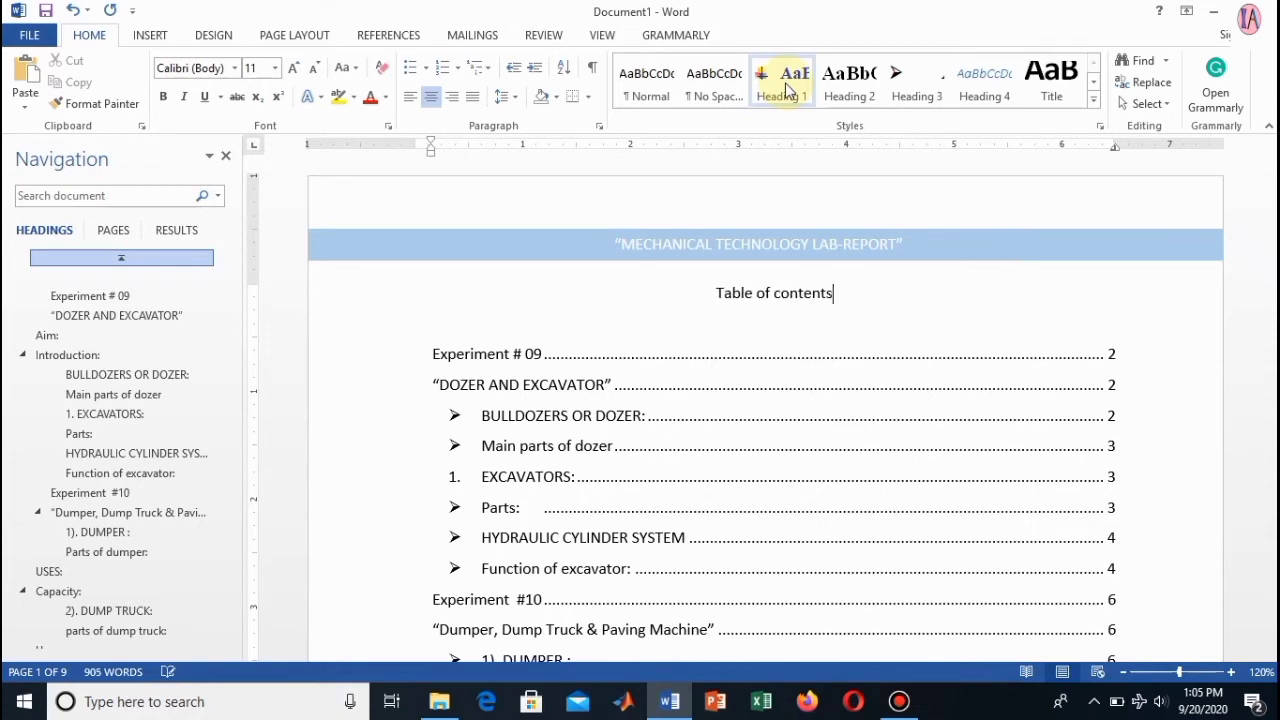
left_click_drag(840, 296, 708, 299)
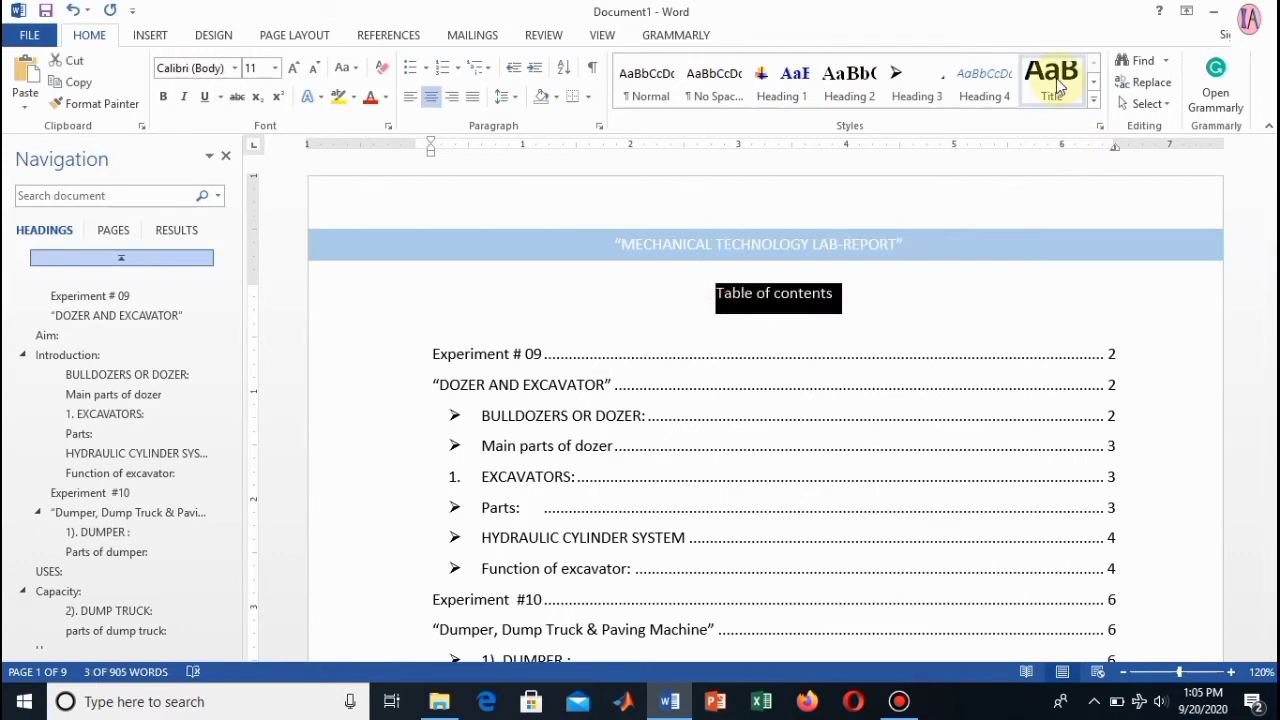
left_click(1055, 78)
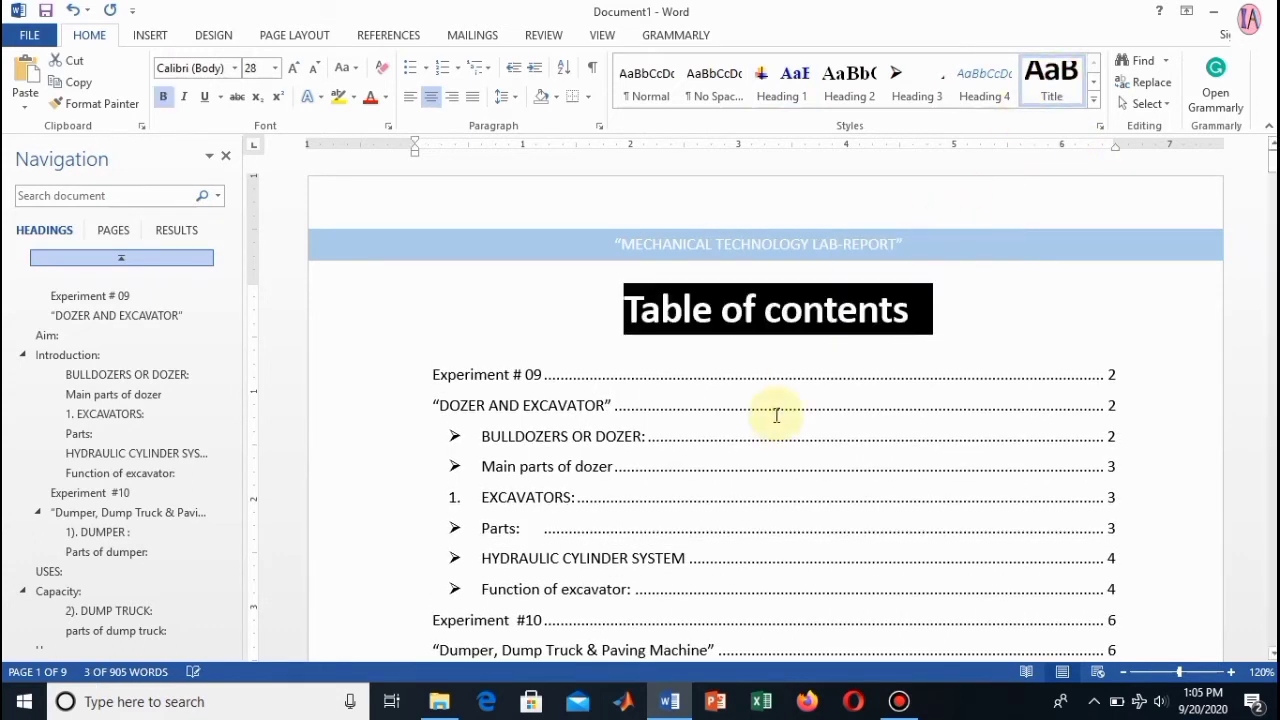
left_click(759, 439)
Step: Scroll back to page 1 to show the 'Table of contents' heading and its entries
scroll(761, 441, "down", 5)
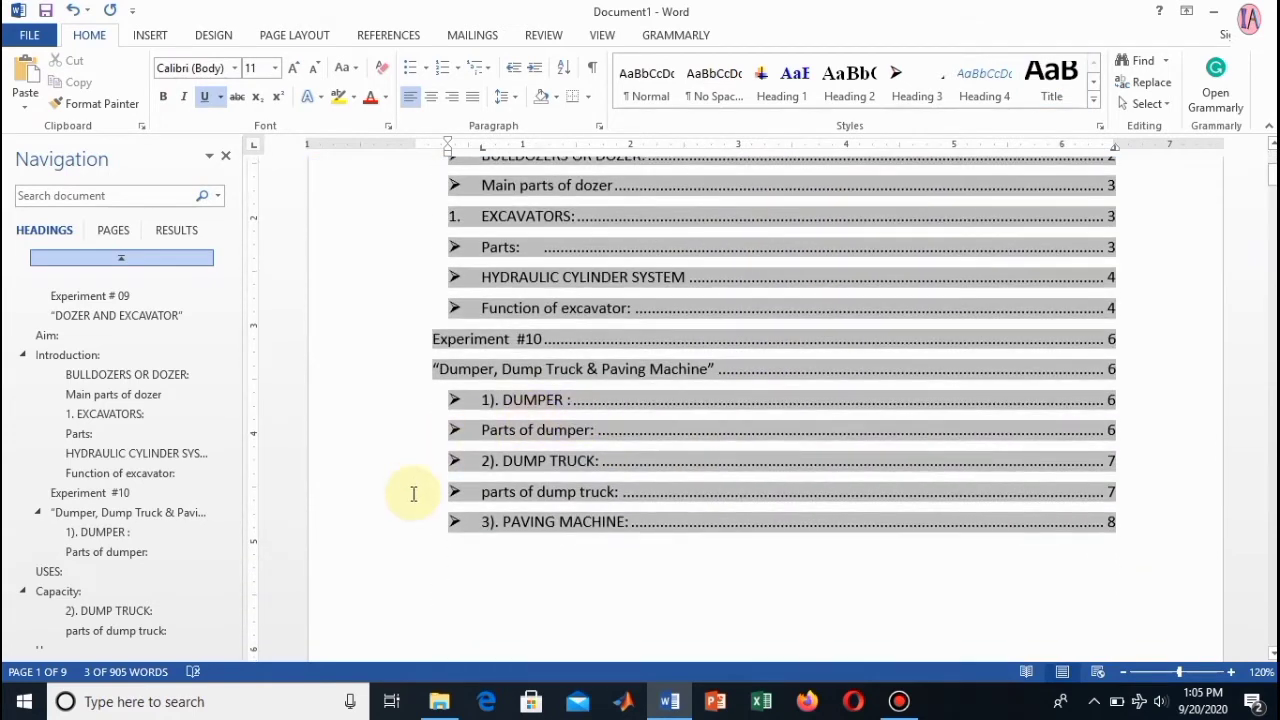
left_click(726, 645)
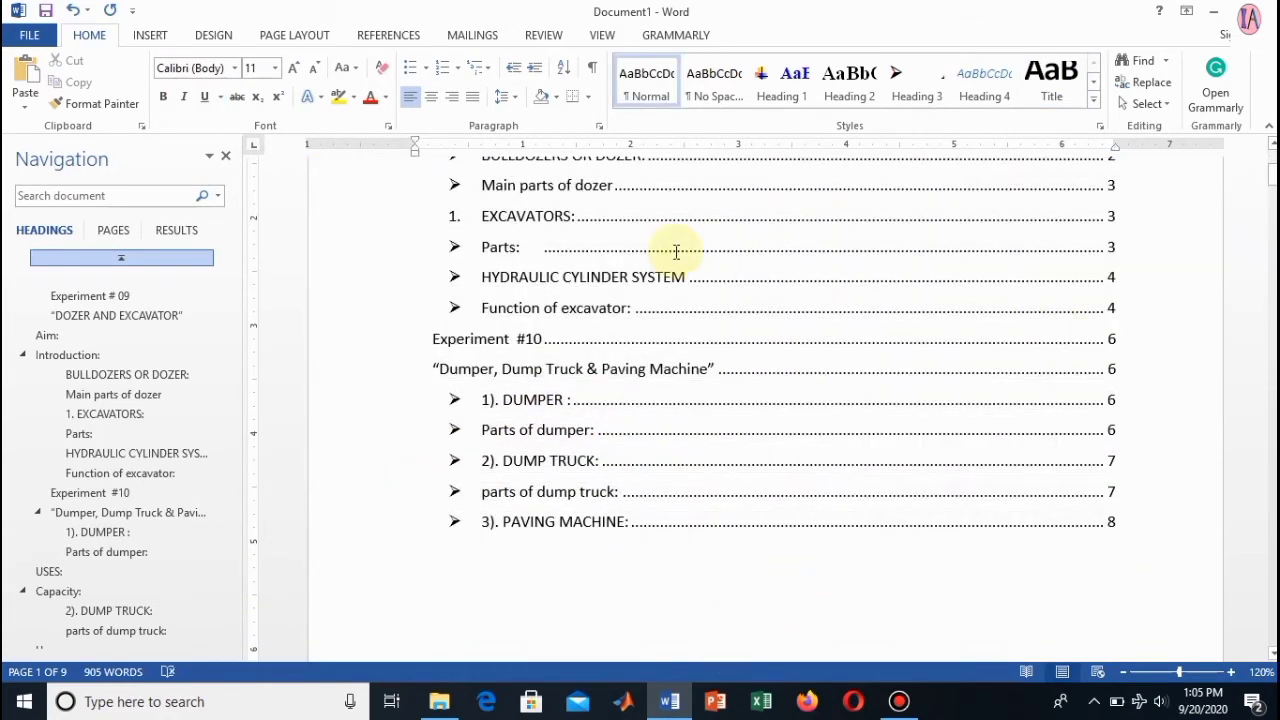
scroll(674, 251, "up", 4)
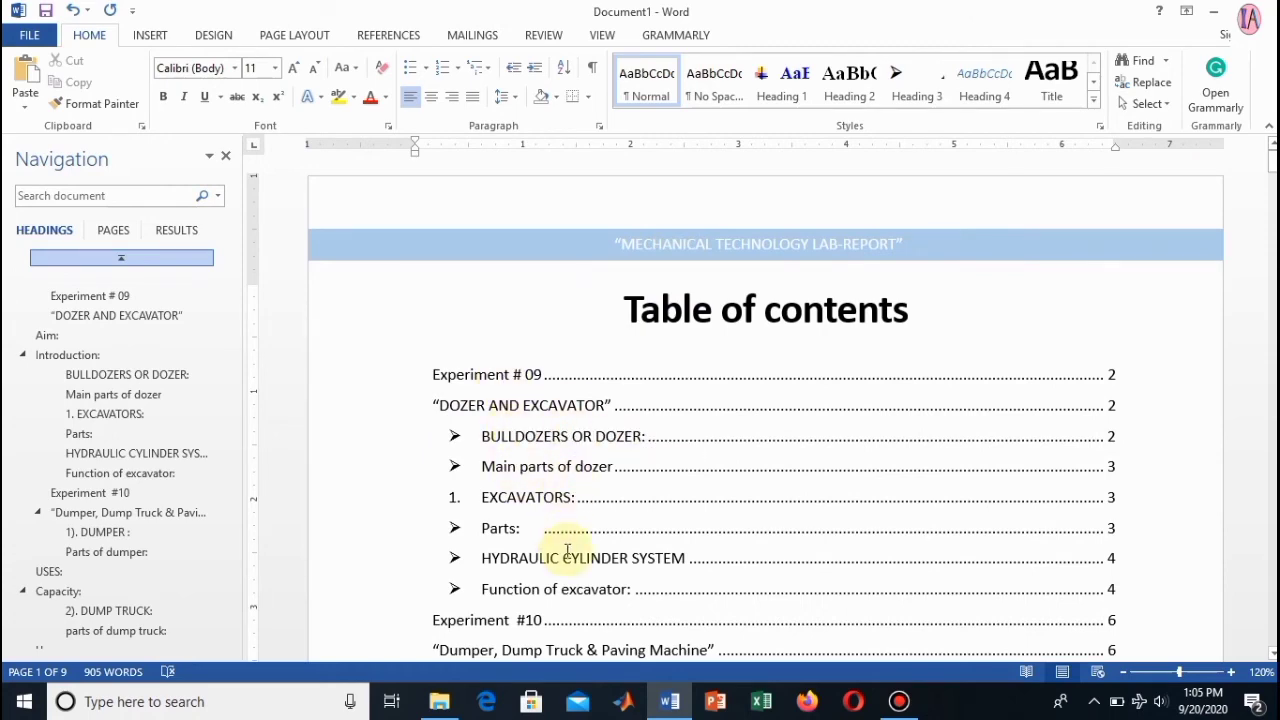
scroll(592, 550, "down", 2)
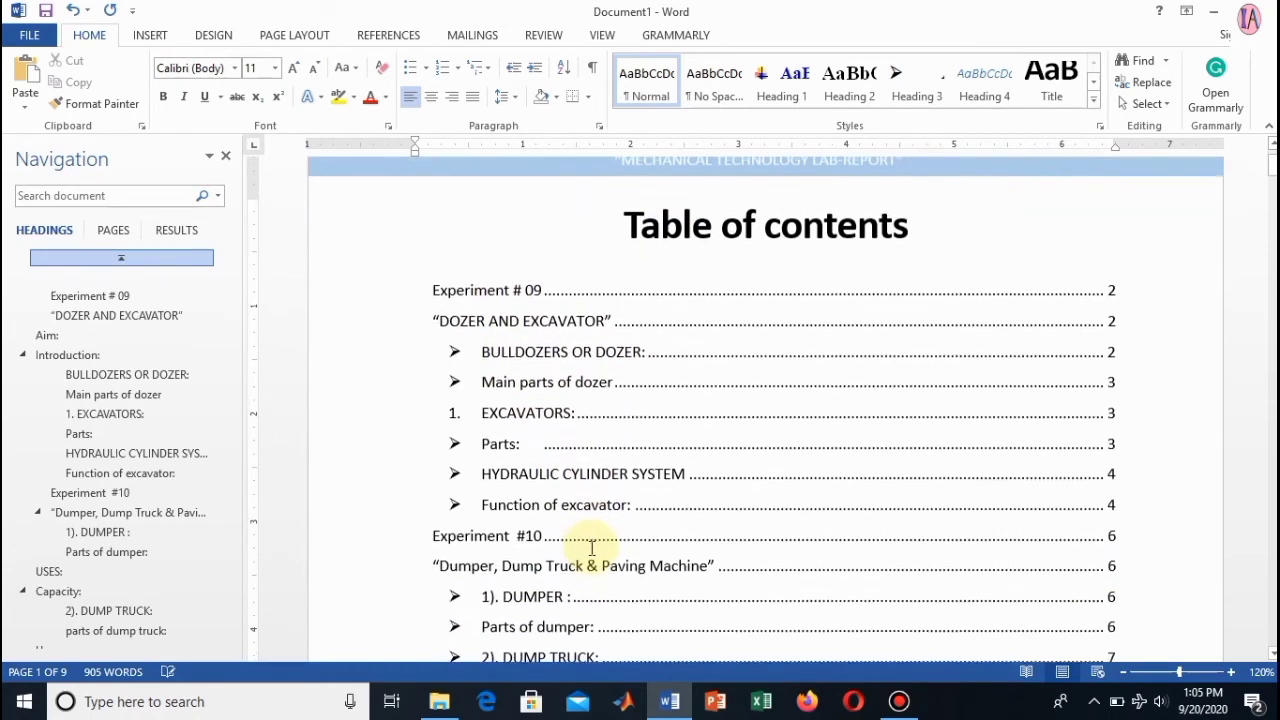
scroll(592, 548, "down", 5)
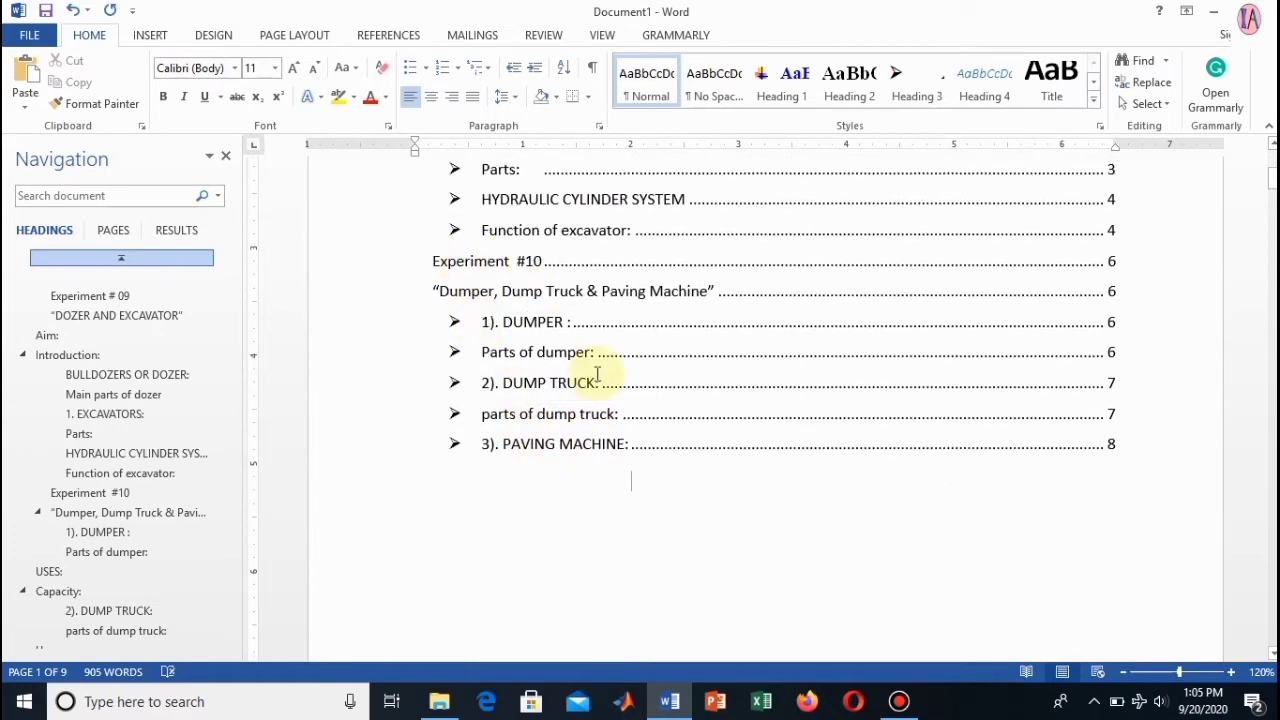
scroll(587, 405, "down", 8)
scroll(587, 403, "up", 9)
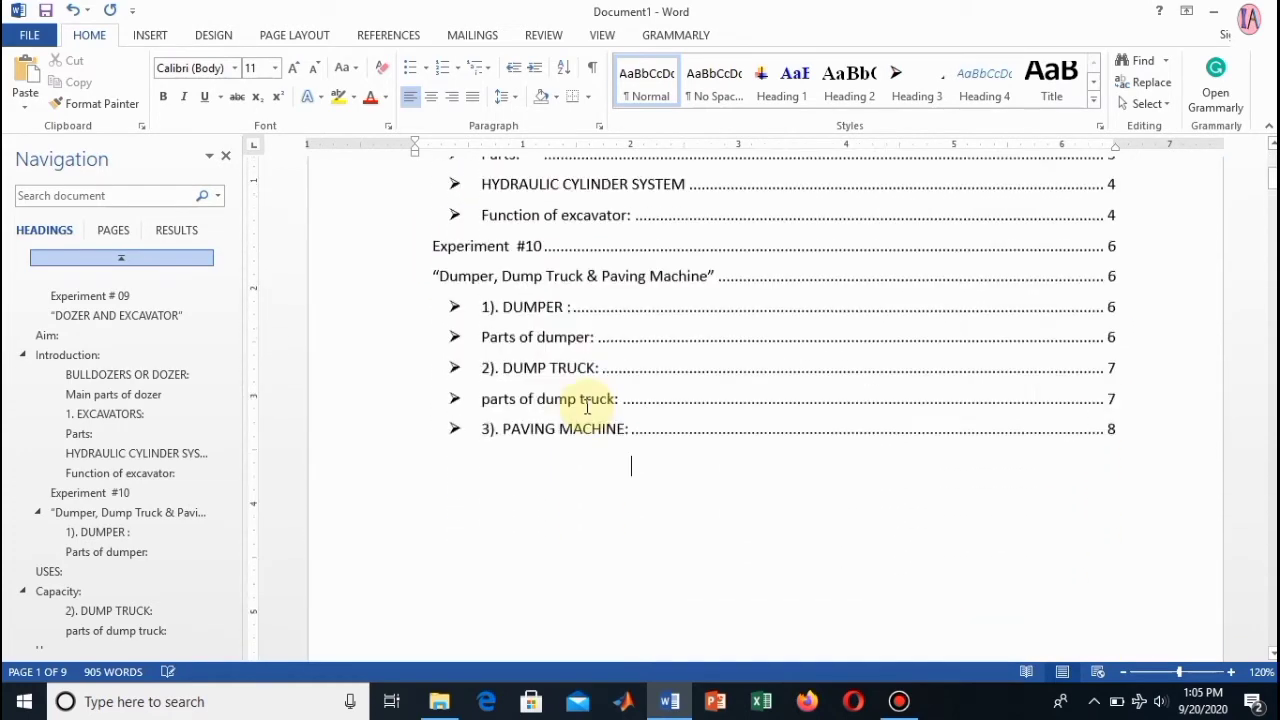
scroll(587, 403, "up", 6)
scroll(587, 405, "down", 7)
scroll(587, 405, "down", 2)
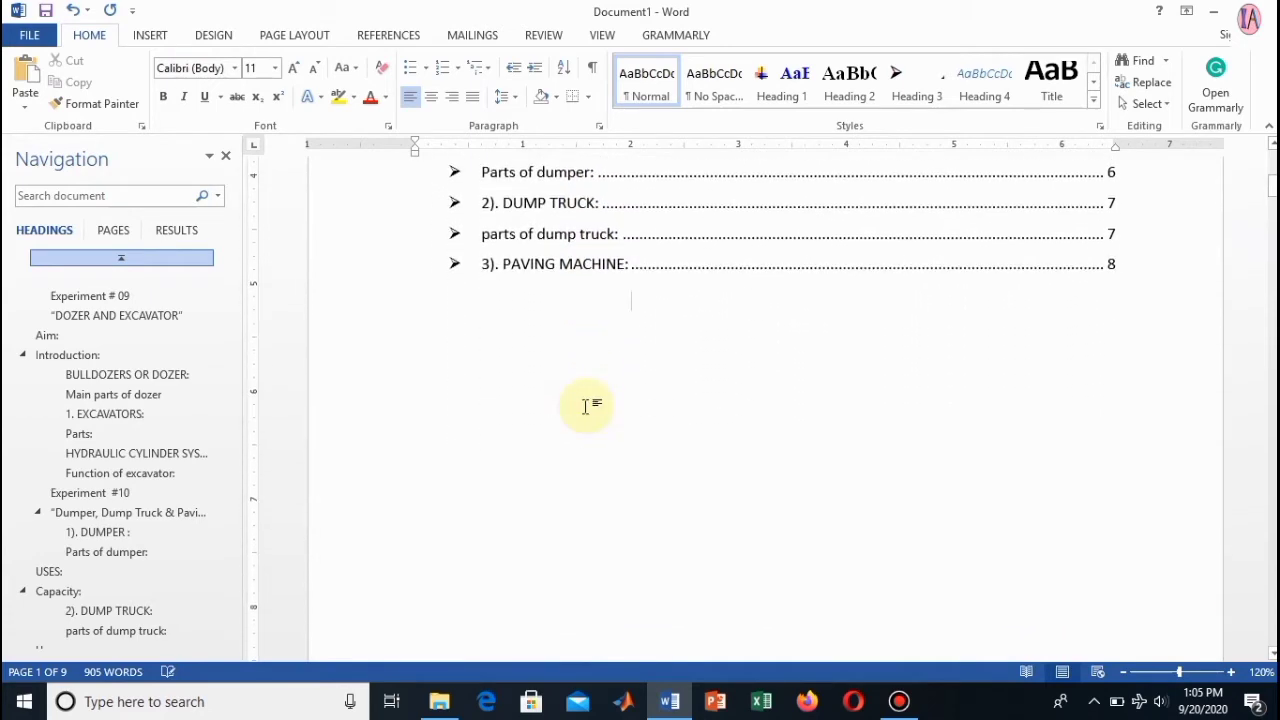
scroll(586, 403, "up", 9)
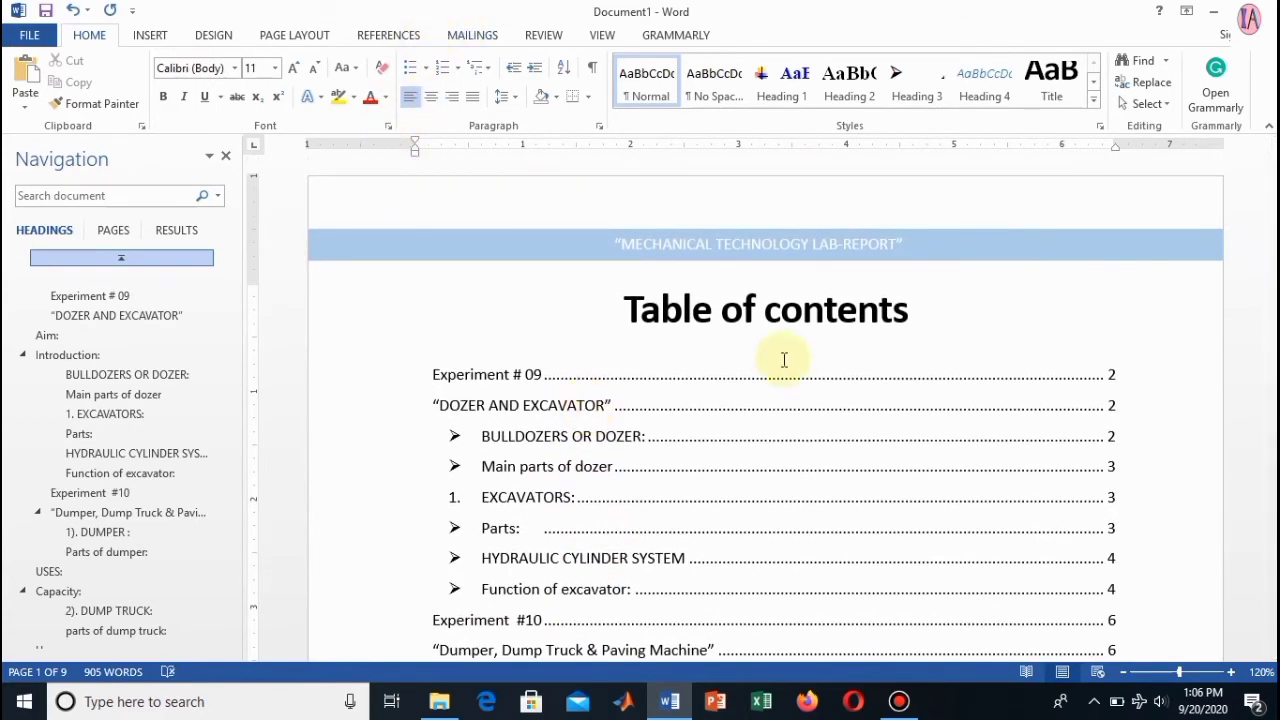
scroll(601, 575, "down", 20)
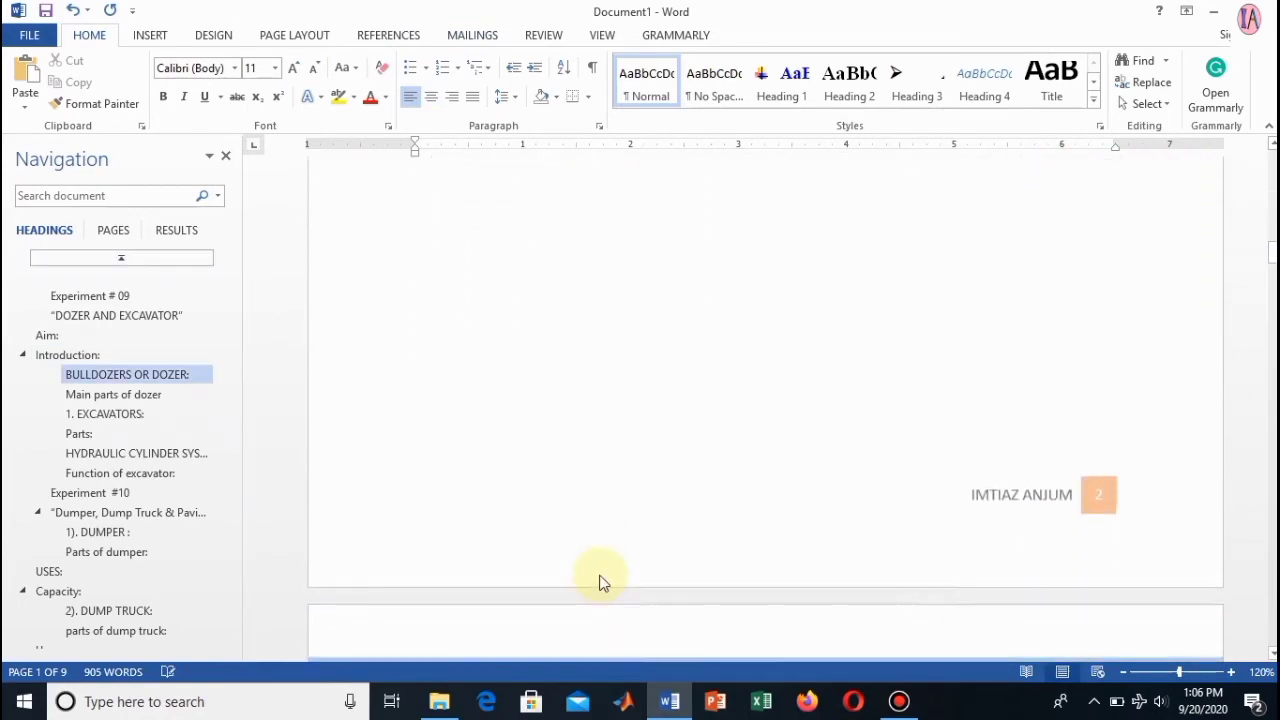
scroll(601, 575, "down", 5)
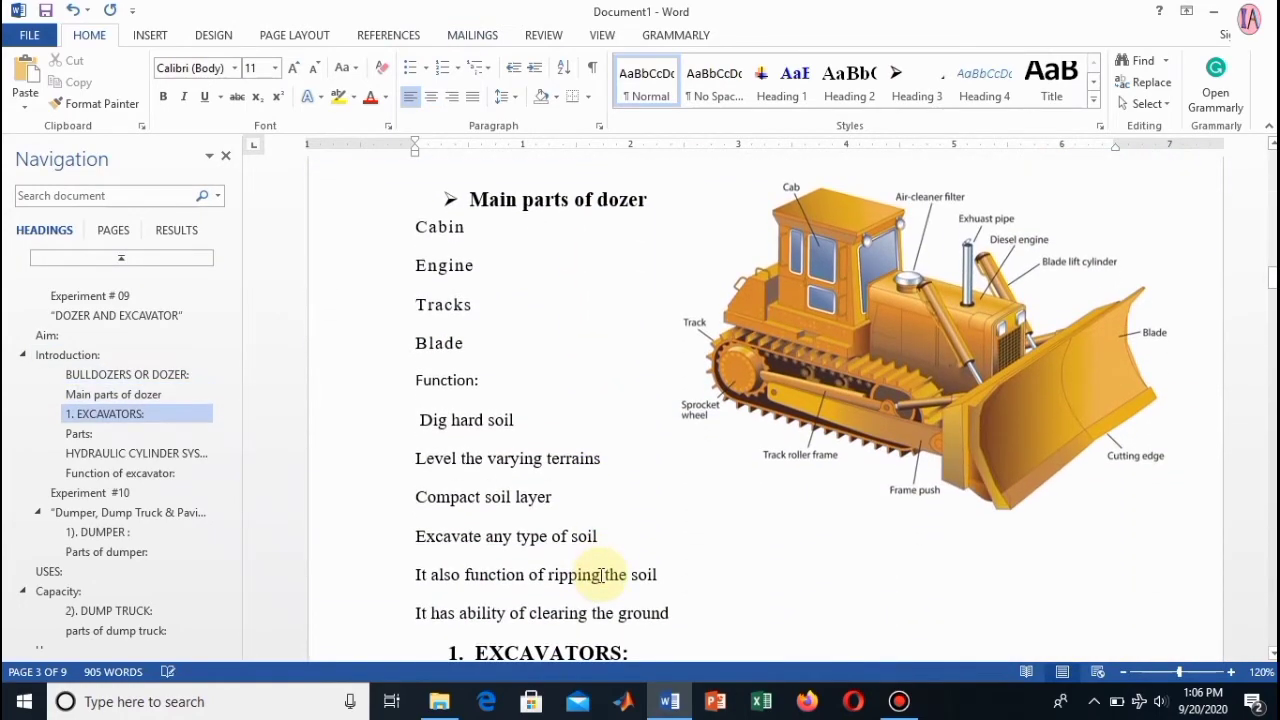
scroll(601, 575, "up", 7)
scroll(601, 575, "up", 6)
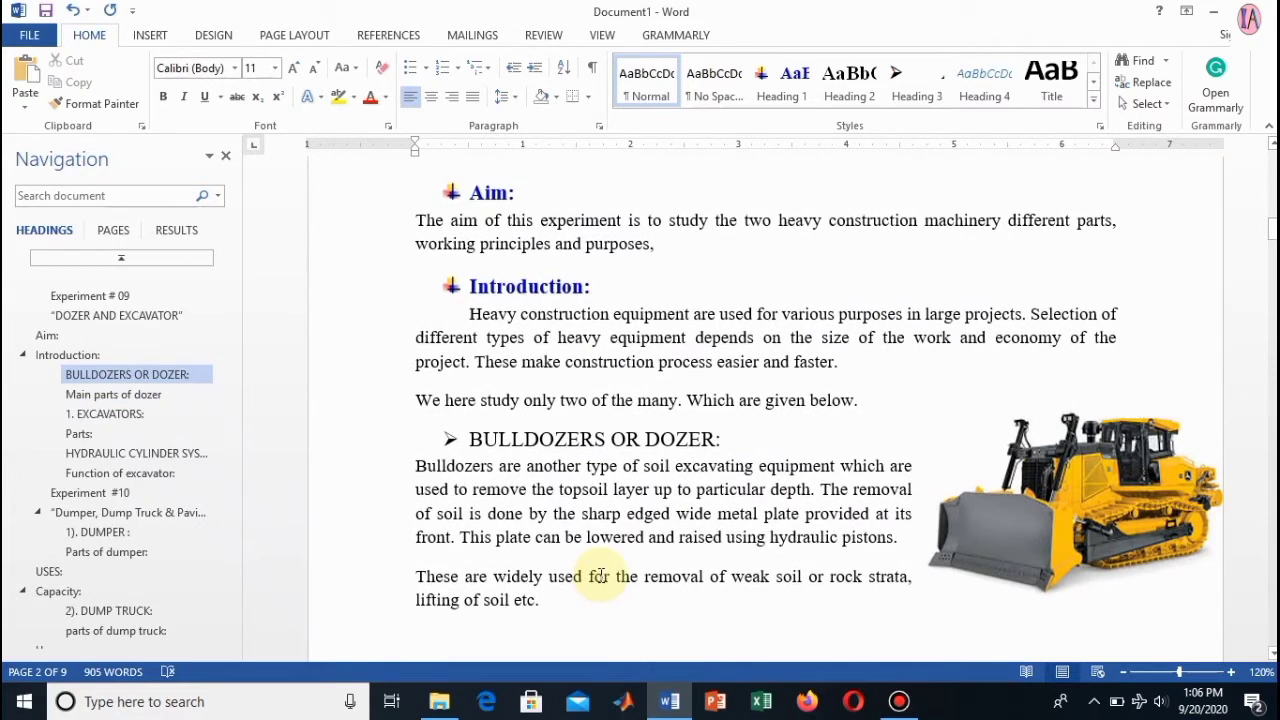
scroll(598, 577, "up", 10)
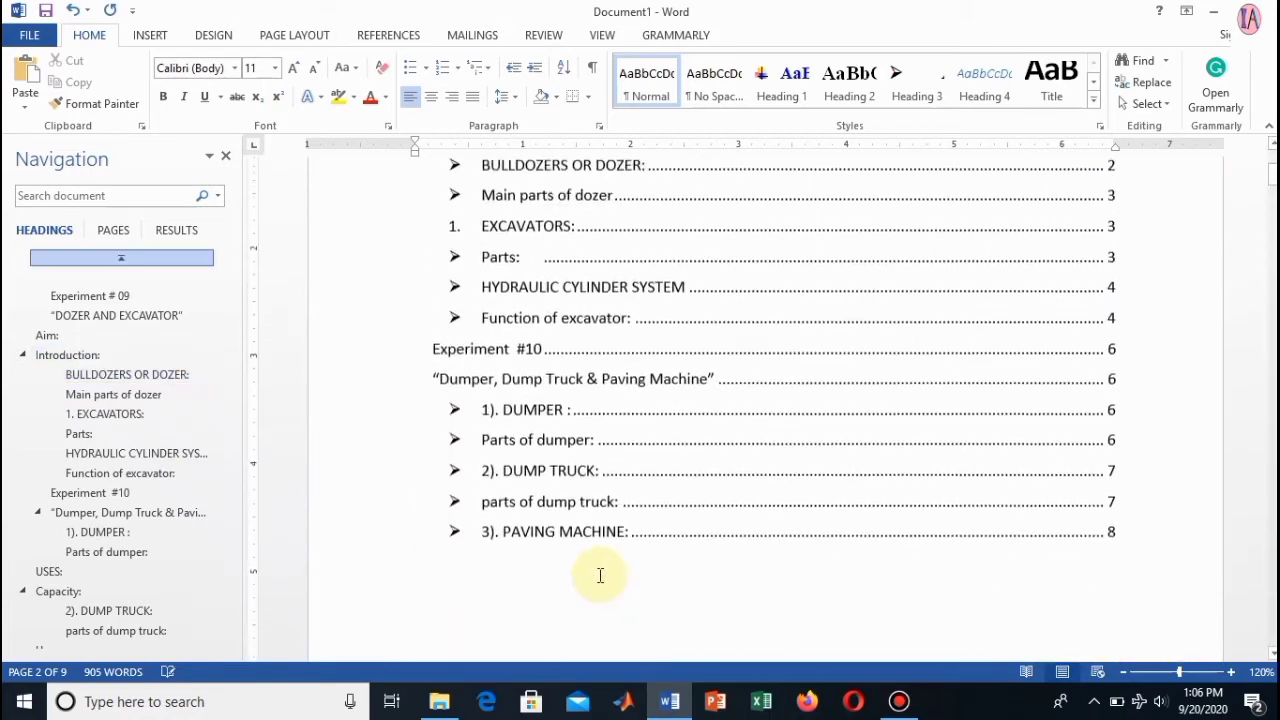
scroll(540, 322, "up", 5)
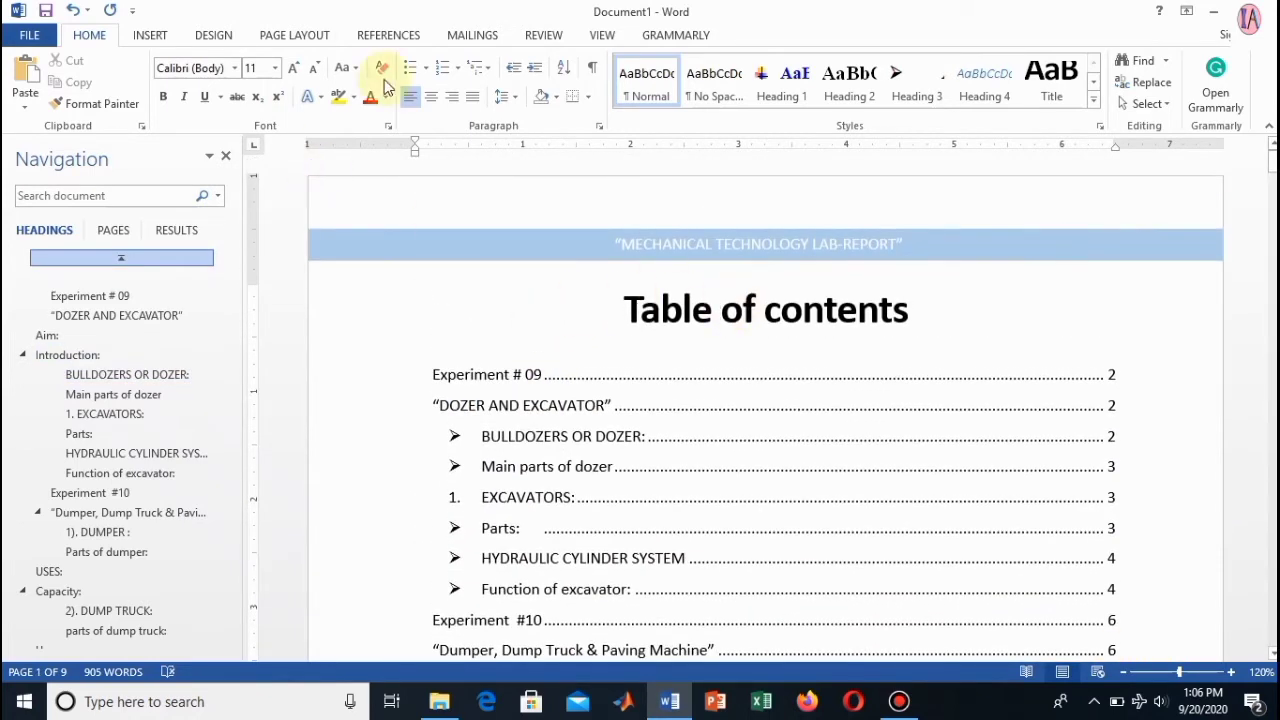
Step: Refresh the table of contents with Update entire table, then return to the Home tab
left_click(388, 37)
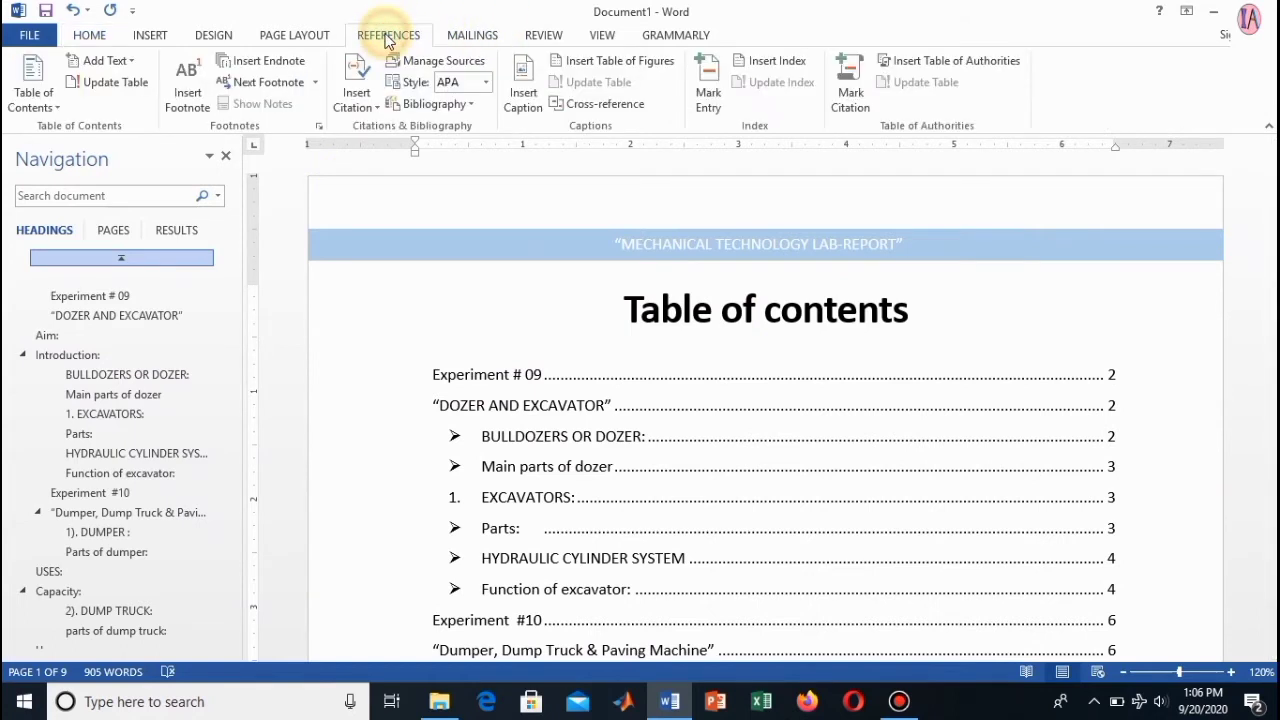
left_click(100, 86)
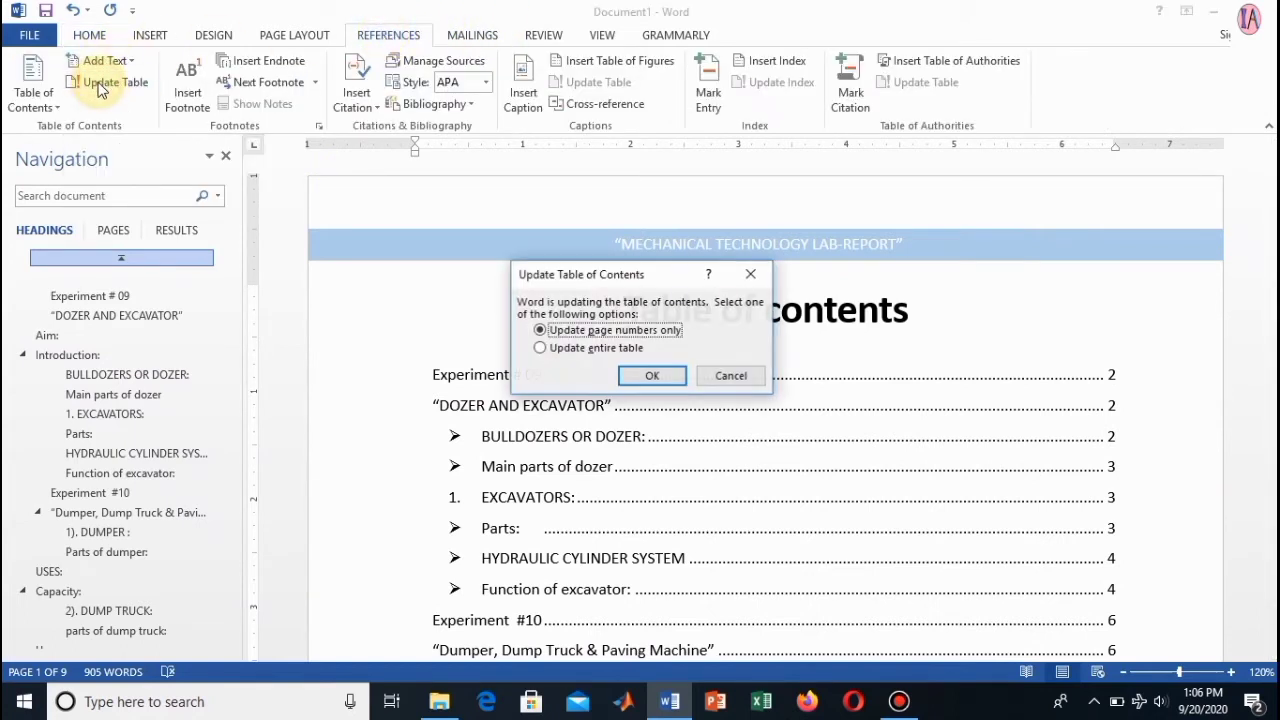
left_click(560, 347)
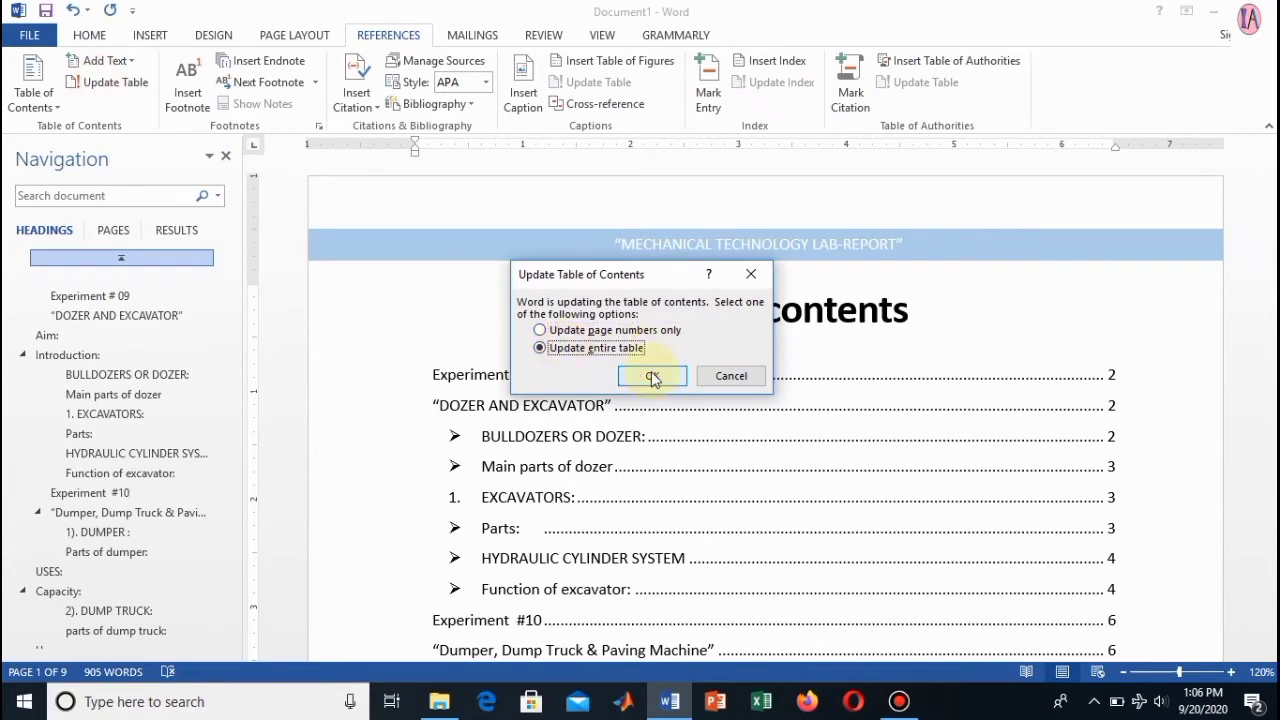
left_click(651, 373)
scroll(748, 536, "down", 10)
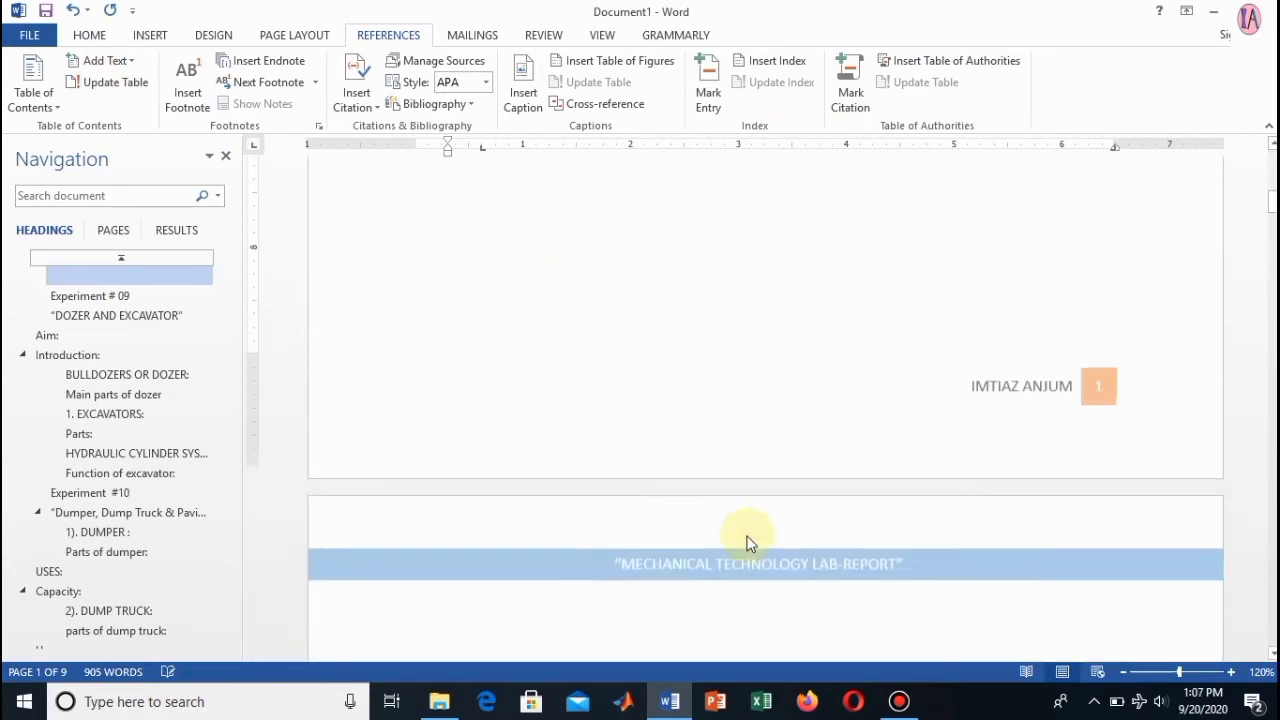
scroll(748, 536, "up", 8)
scroll(748, 536, "up", 1)
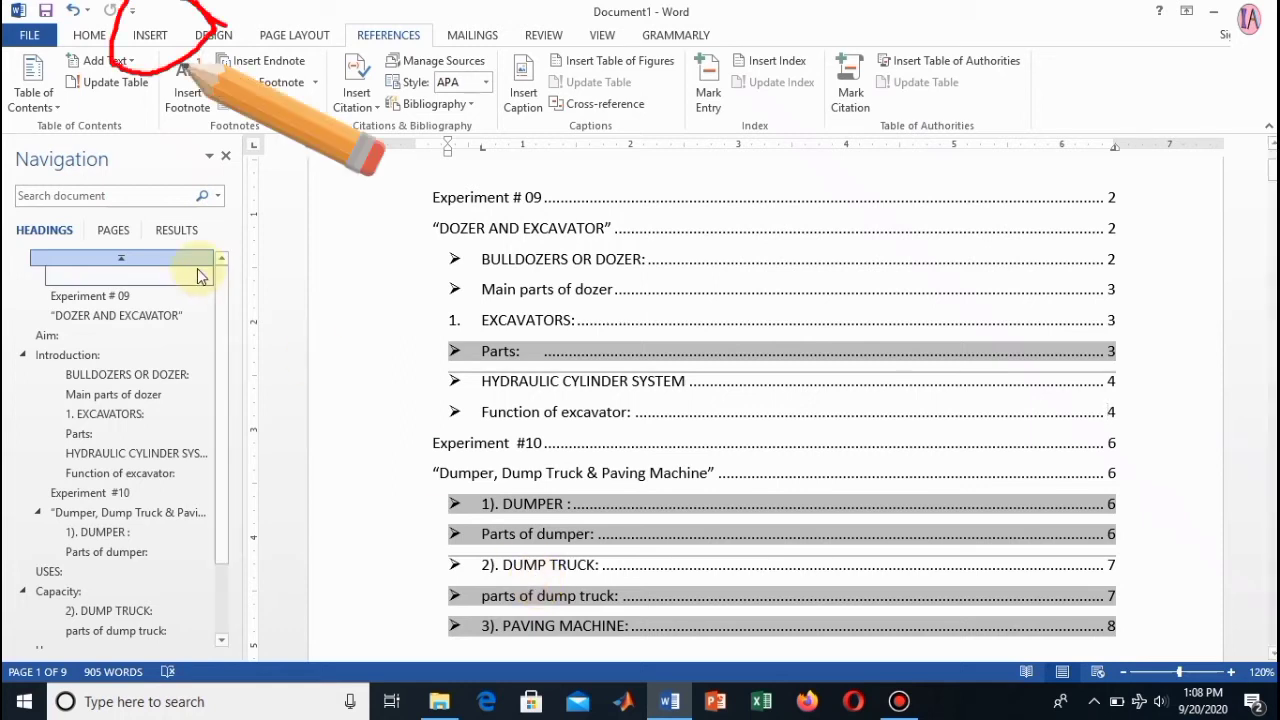
left_click(90, 36)
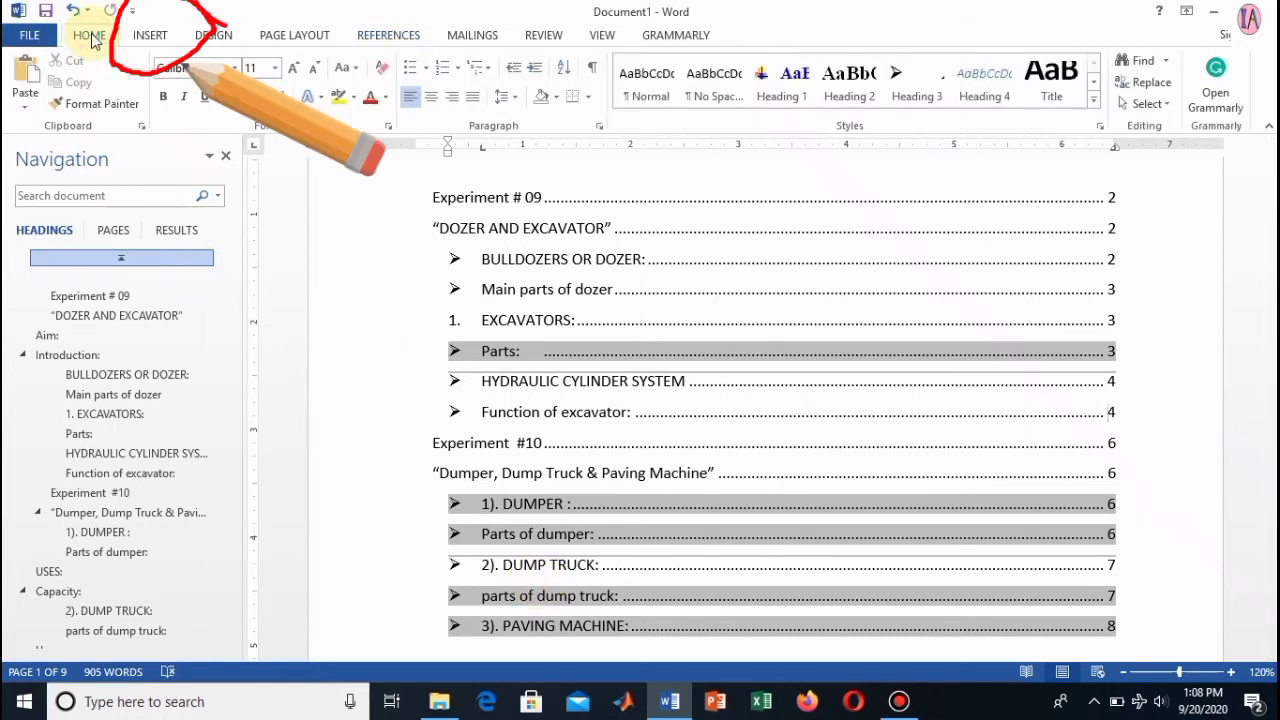
scroll(744, 430, "up", 2)
scroll(744, 430, "up", 1)
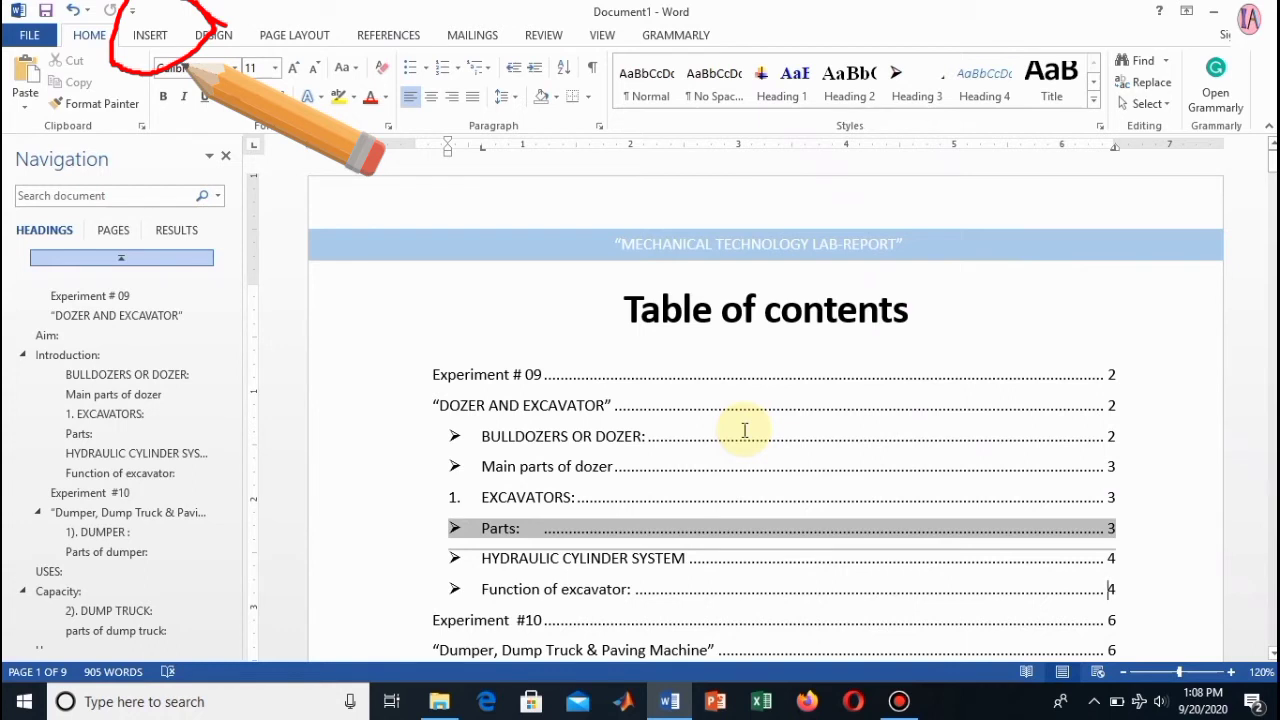
Step: Insert the Semaphore design from the built-in Cover Page gallery
left_click(150, 35)
left_click(60, 61)
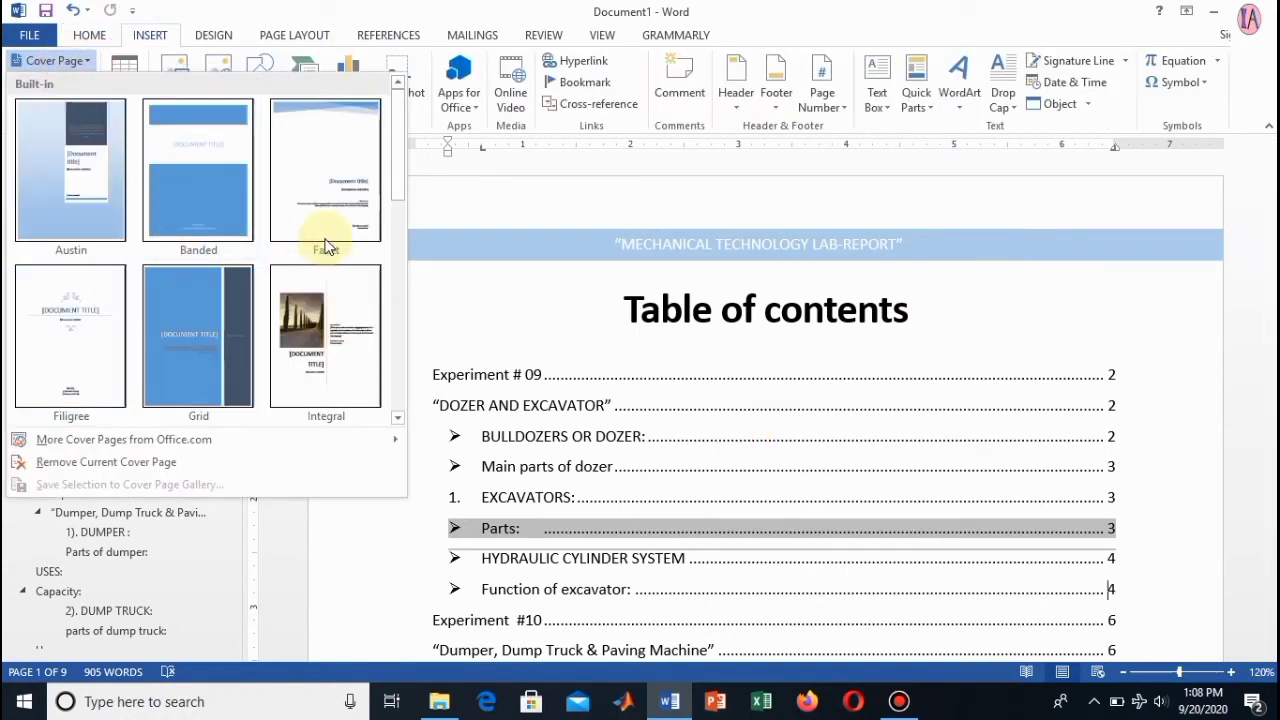
scroll(325, 247, "down", 5)
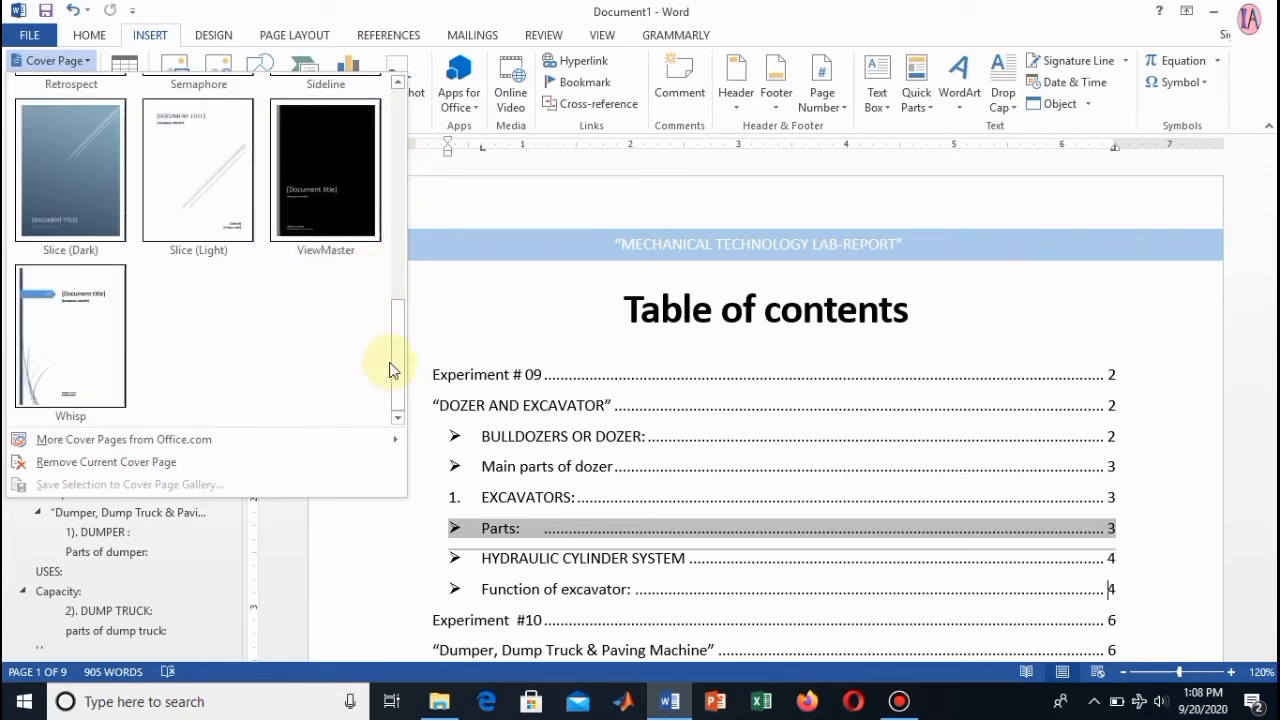
left_click_drag(401, 360, 398, 122)
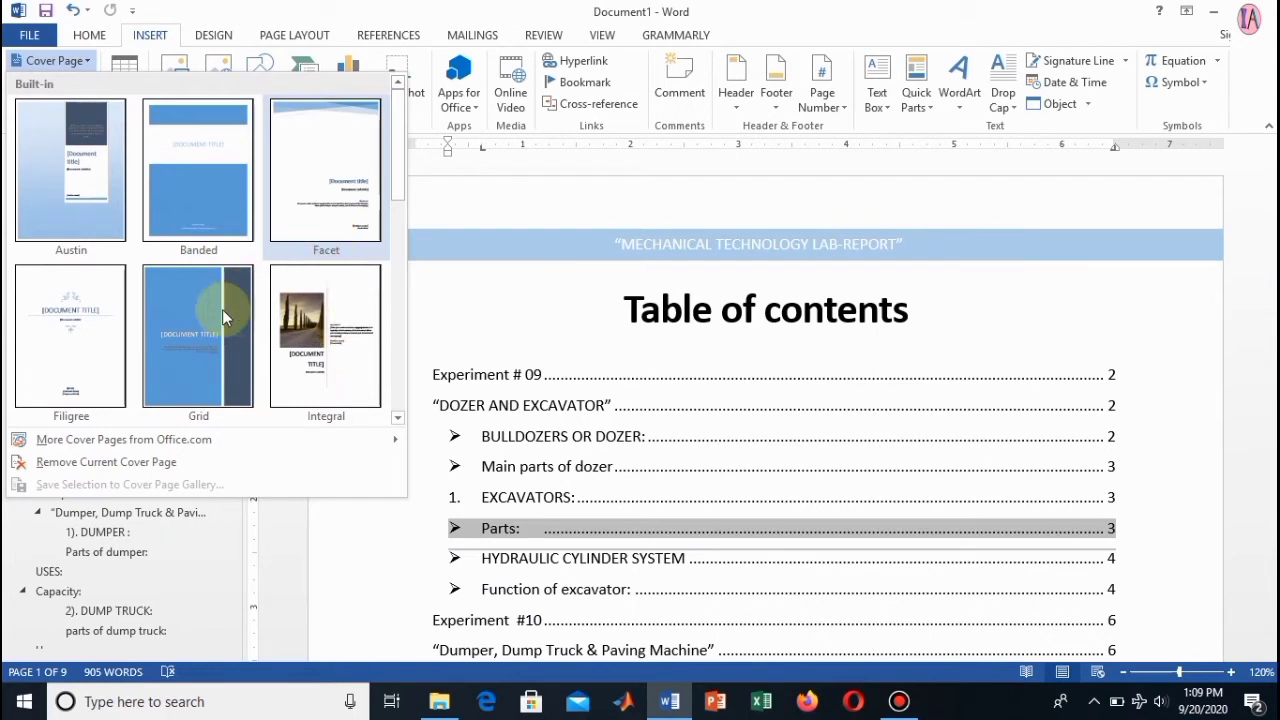
scroll(222, 309, "down", 5)
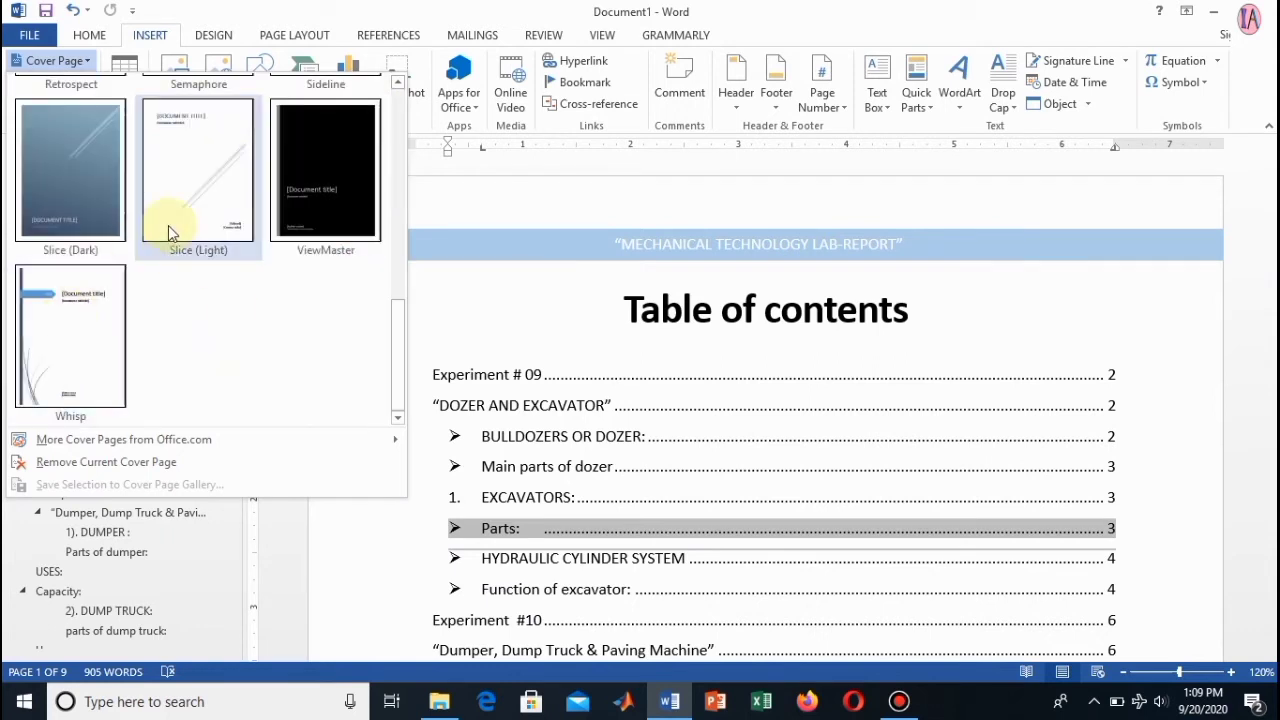
left_click_drag(403, 333, 390, 236)
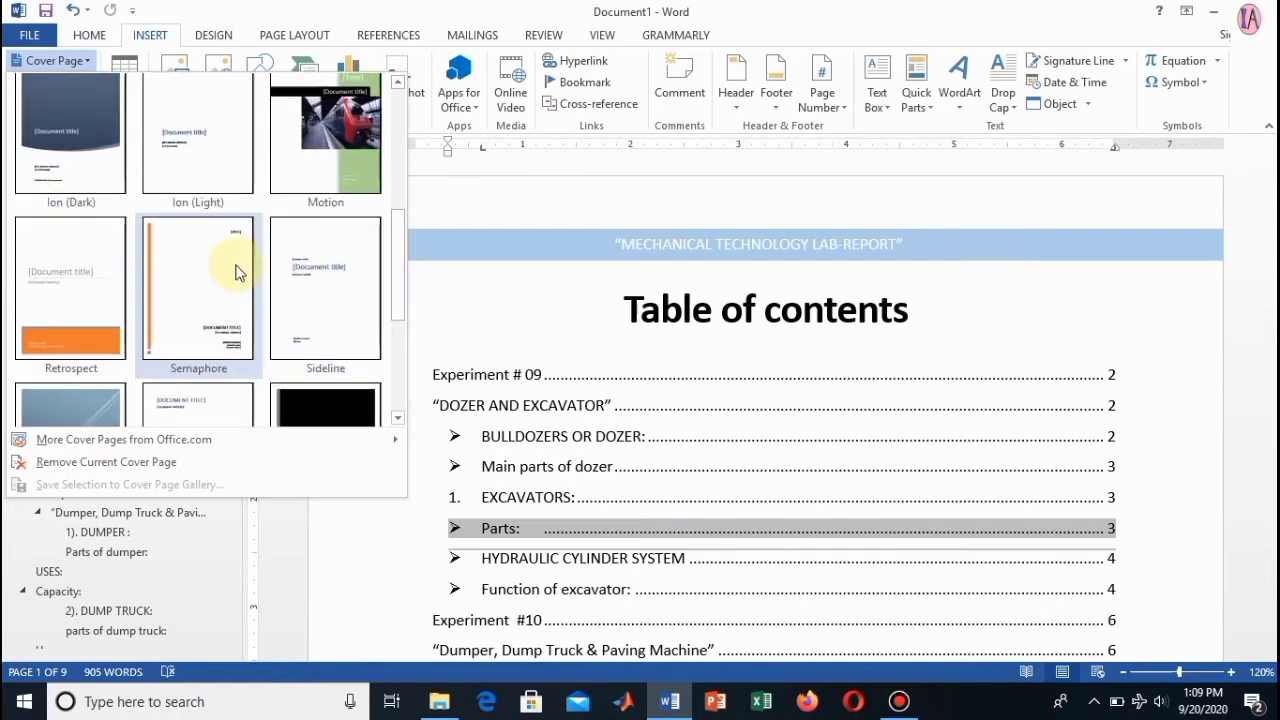
left_click(236, 270)
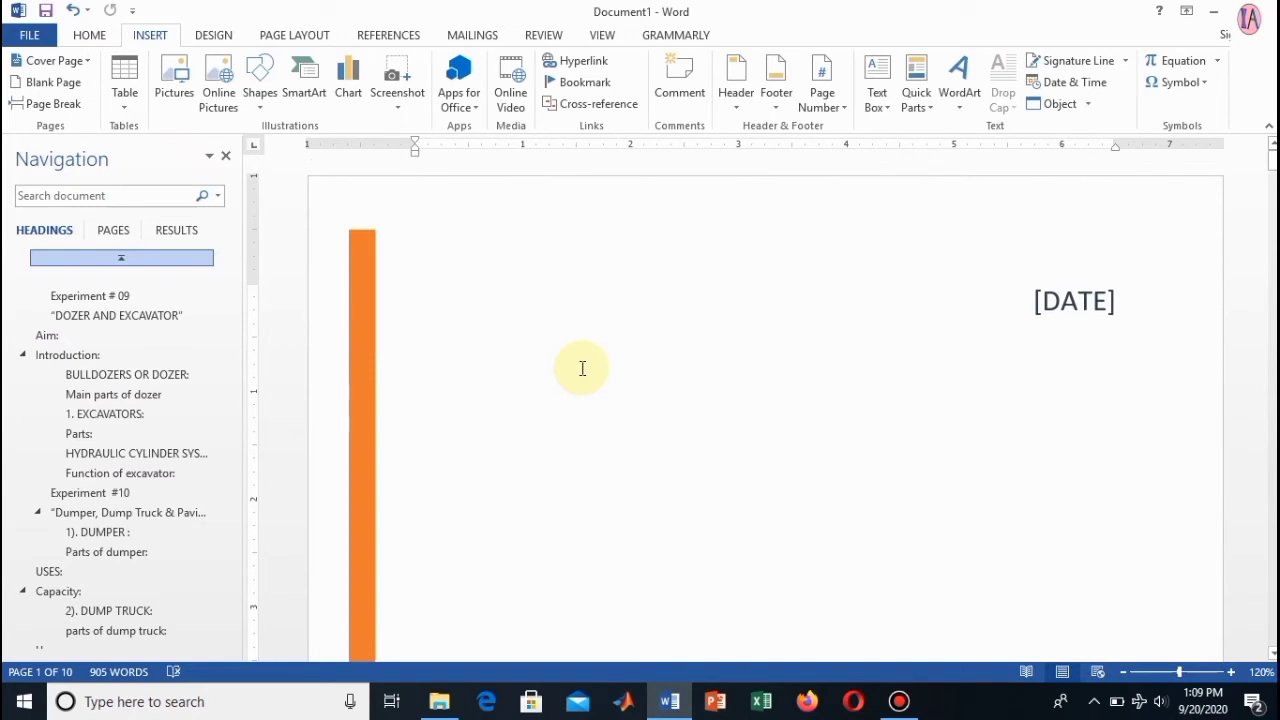
Step: Set the cover page's [DATE] placeholder to Today, September 20, 2020
scroll(582, 368, "down", 10)
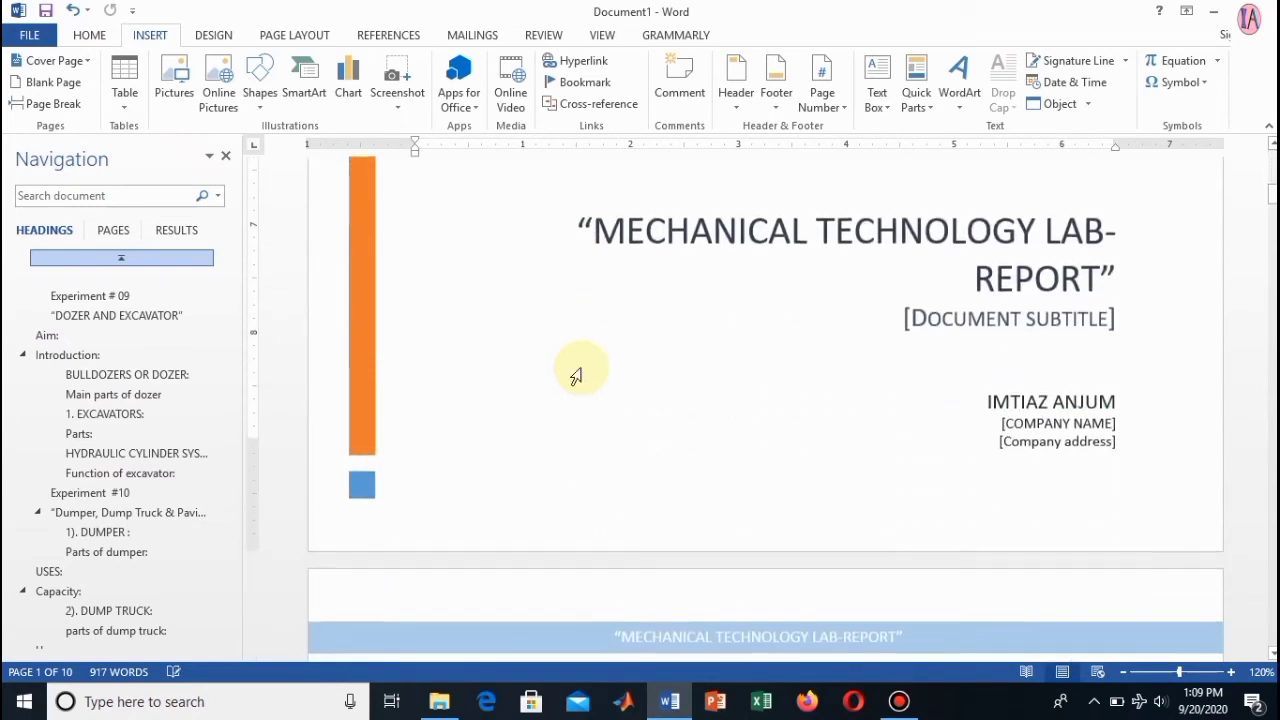
scroll(582, 368, "down", 5)
scroll(582, 368, "up", 3)
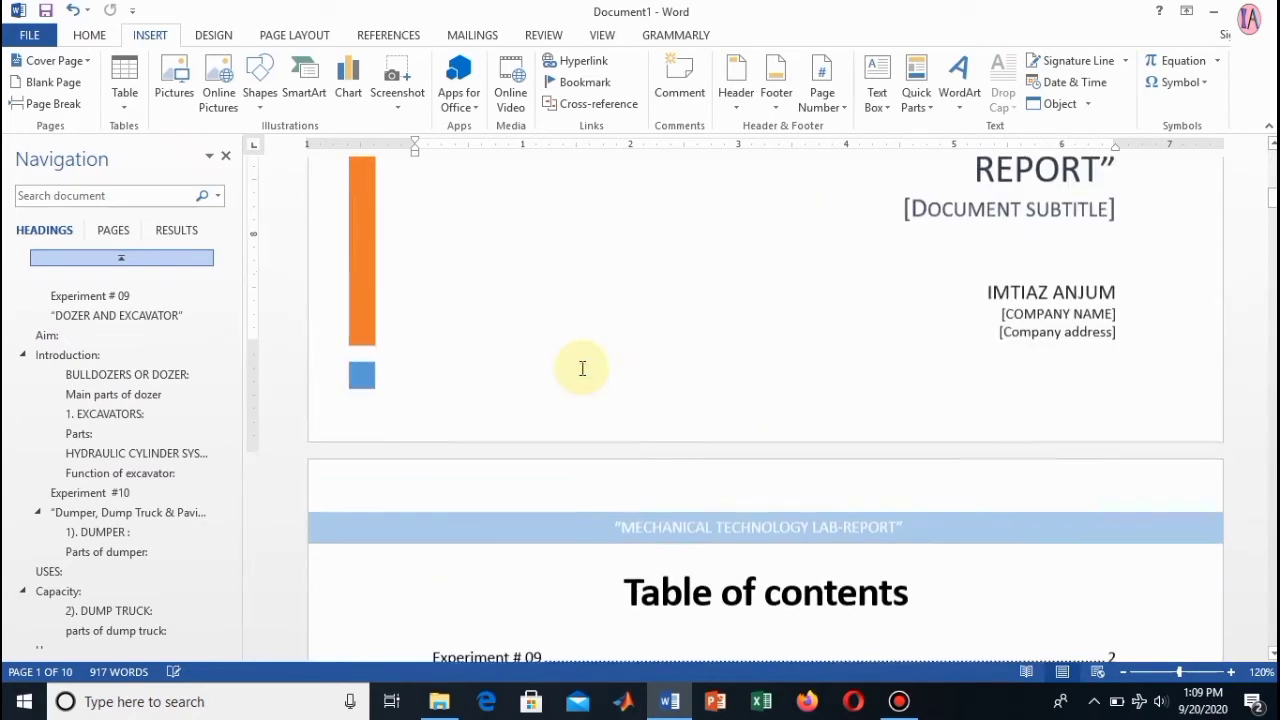
scroll(582, 368, "up", 8)
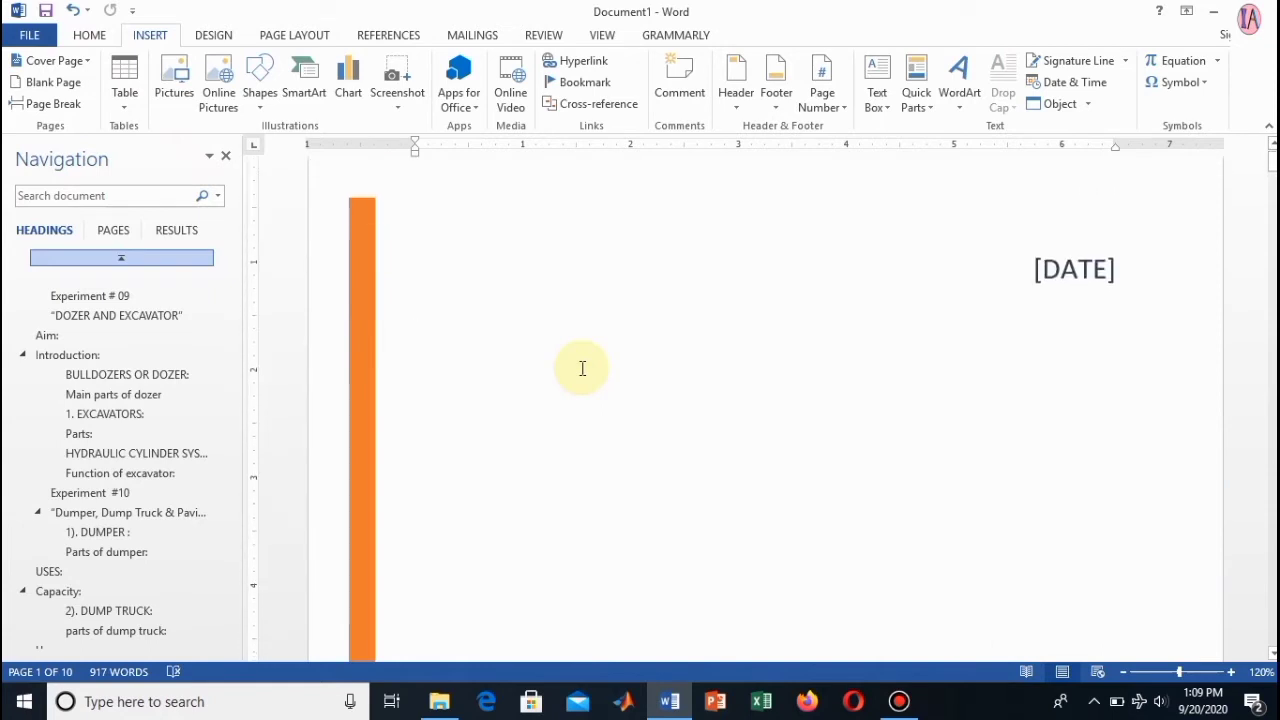
scroll(582, 368, "up", 3)
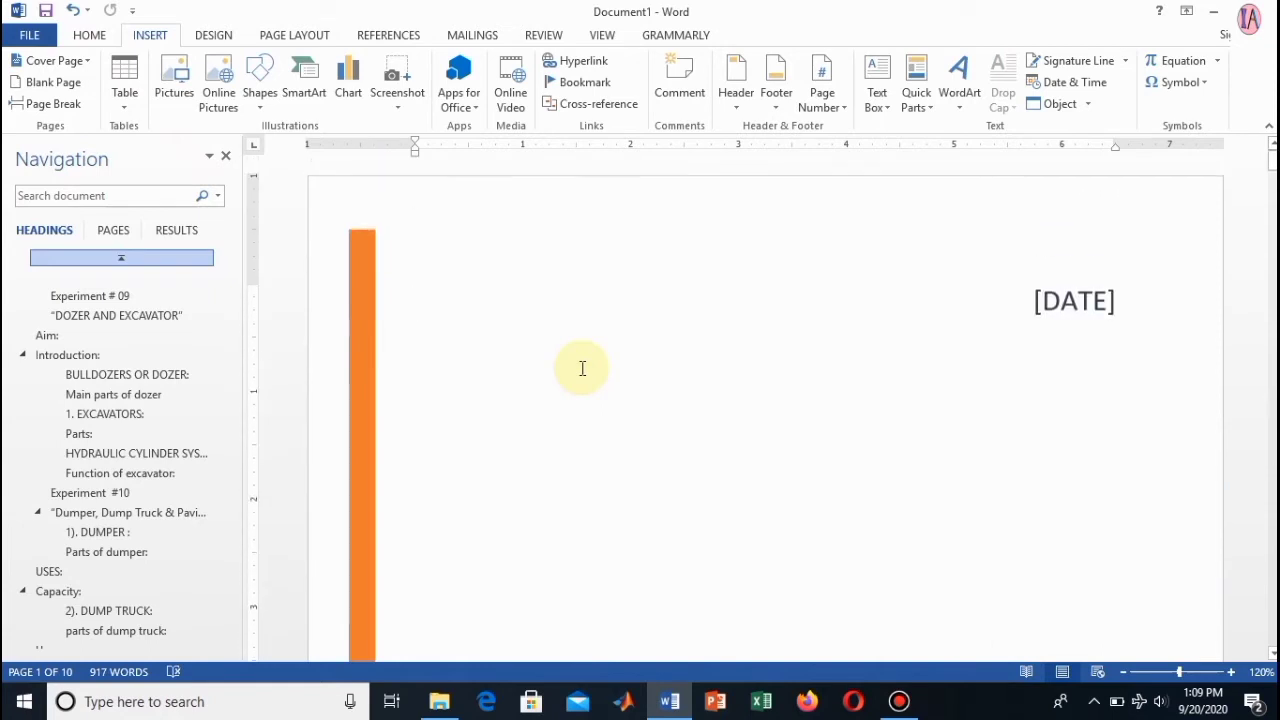
left_click(1087, 303)
left_click(1133, 303)
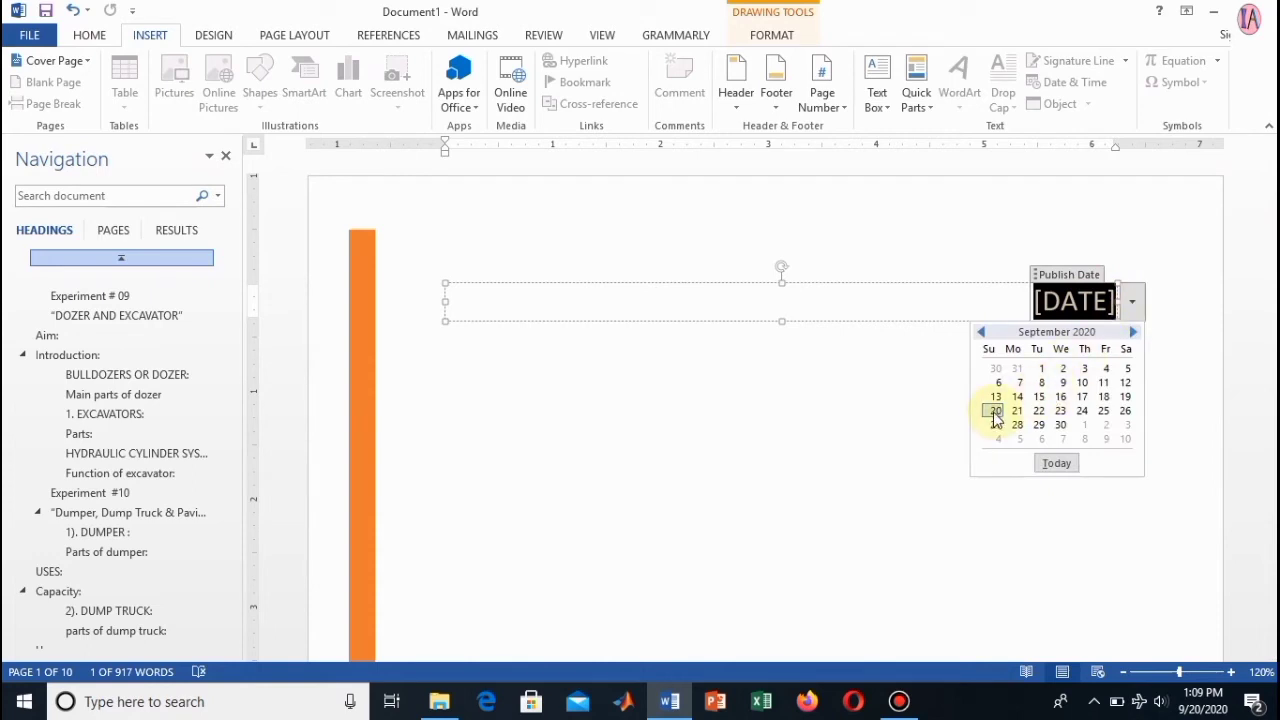
left_click(1063, 468)
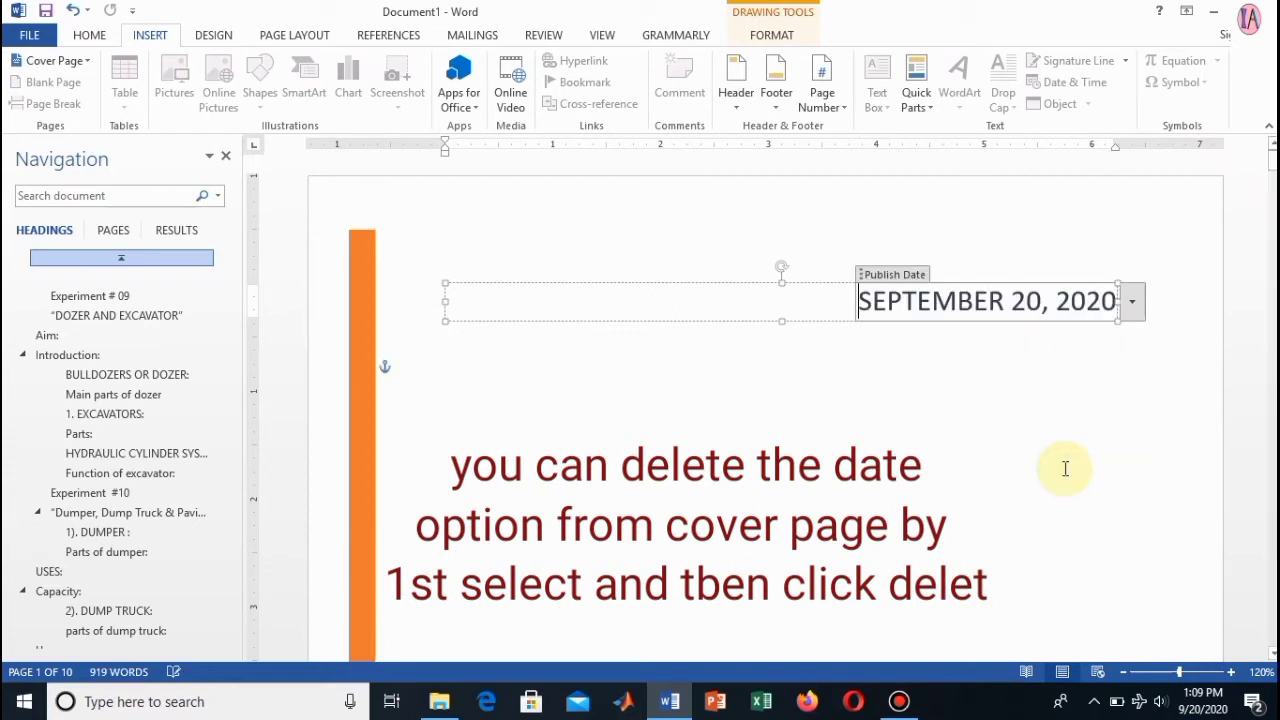
left_click(845, 430)
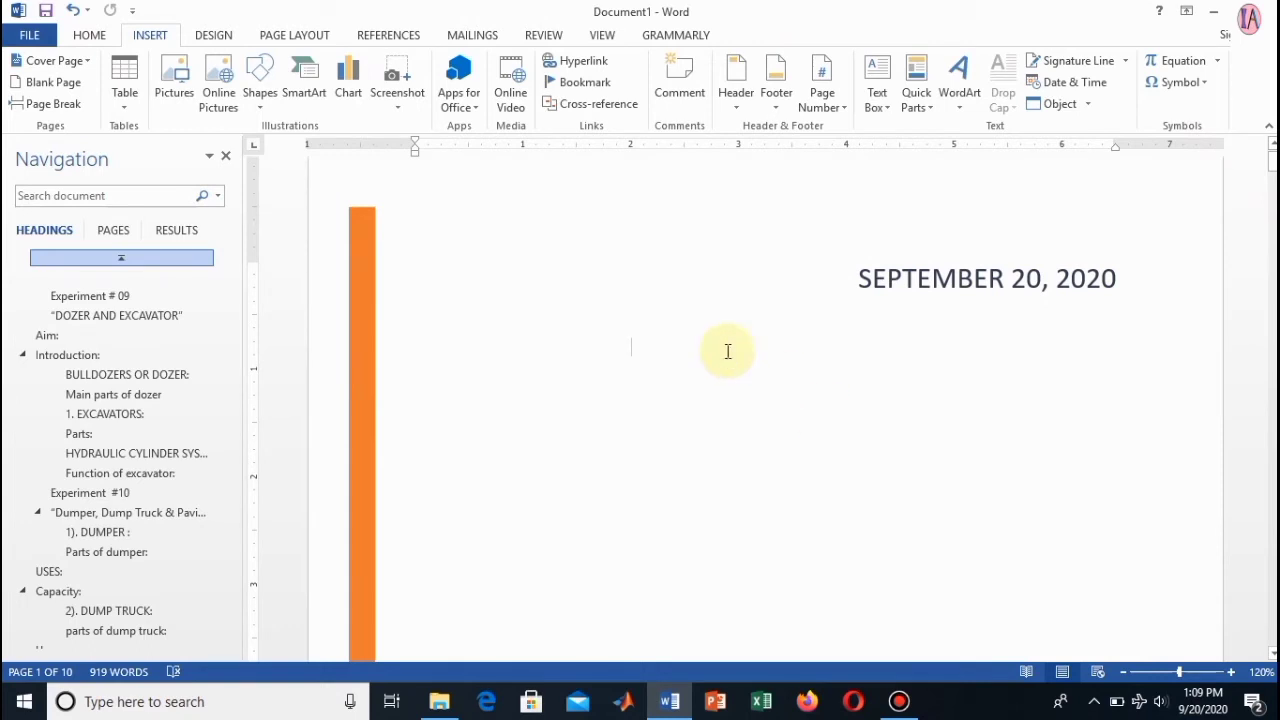
Step: Drag the 'MECHANICAL TECHNOLOGY LAB-REPORT' title box up to just below the date
scroll(728, 351, "down", 1)
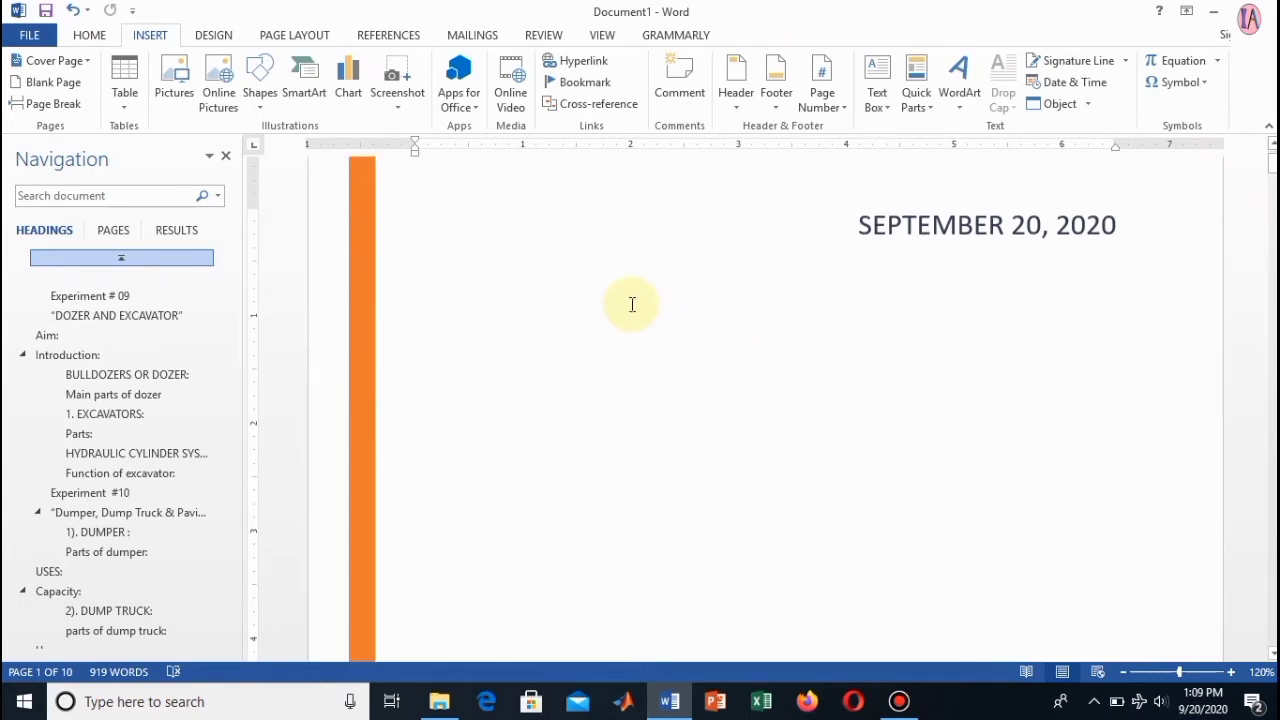
scroll(632, 304, "down", 10)
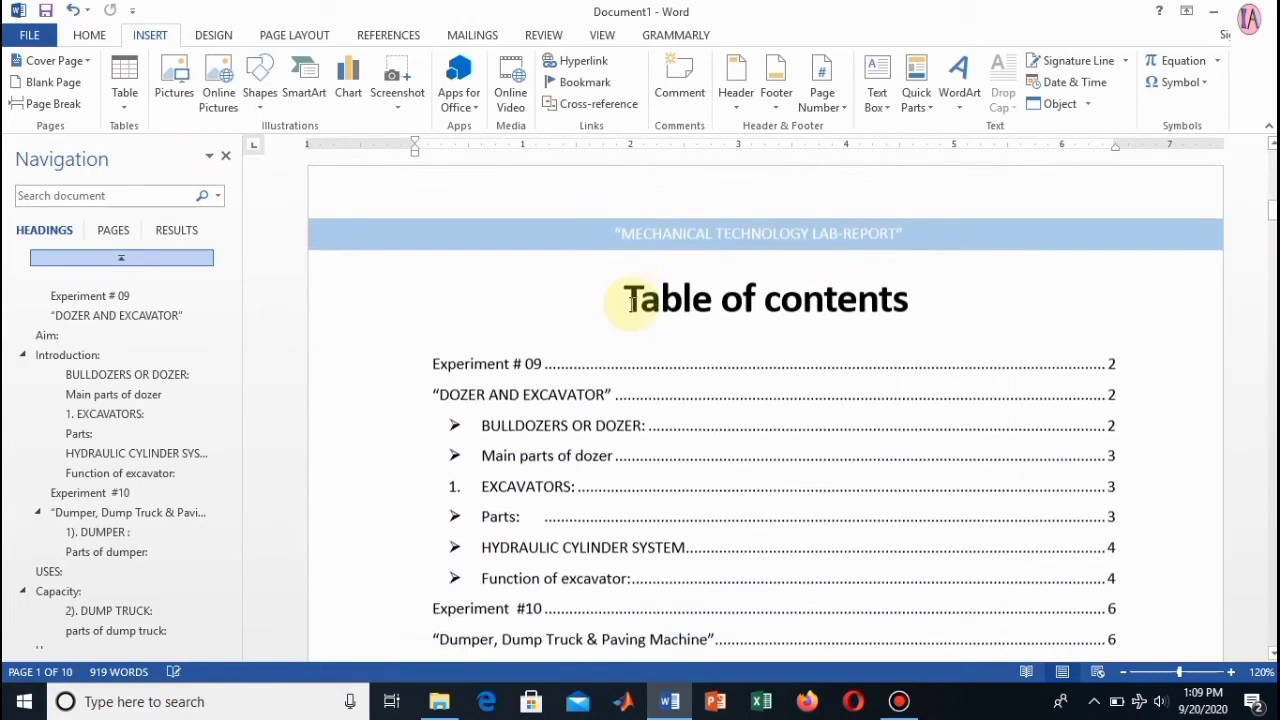
scroll(632, 304, "up", 5)
scroll(632, 304, "down", 1)
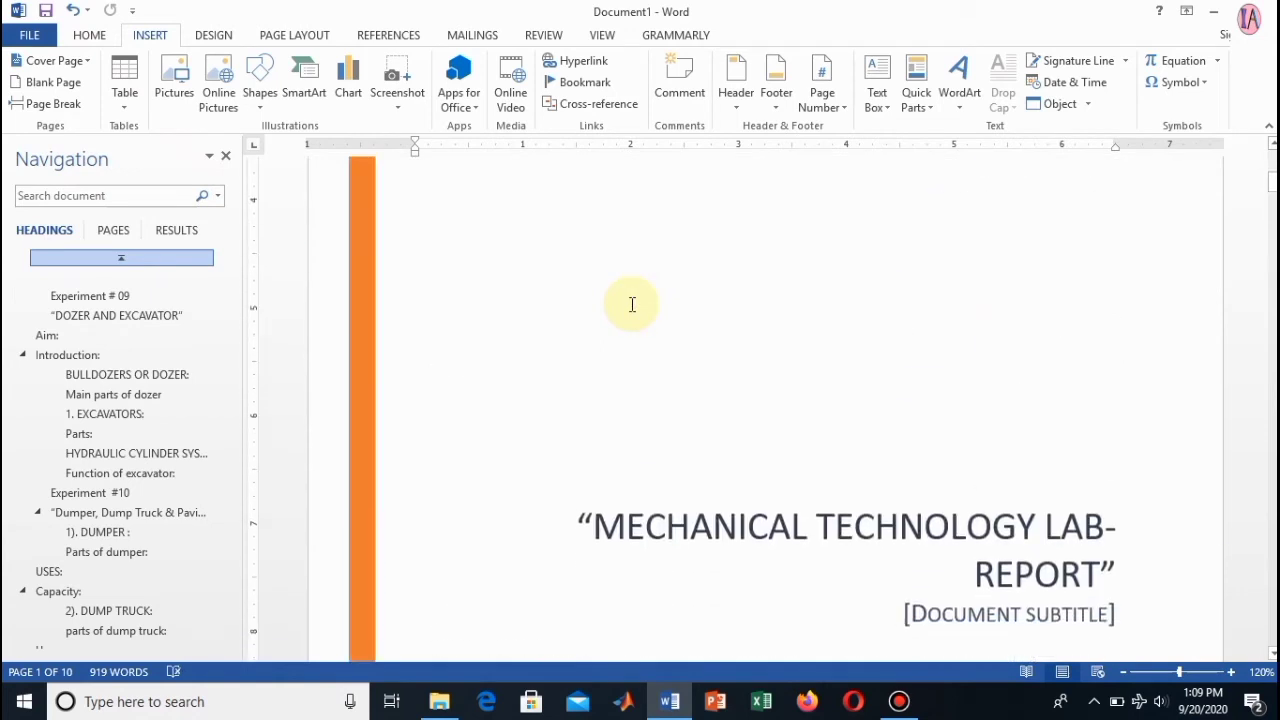
left_click(710, 497)
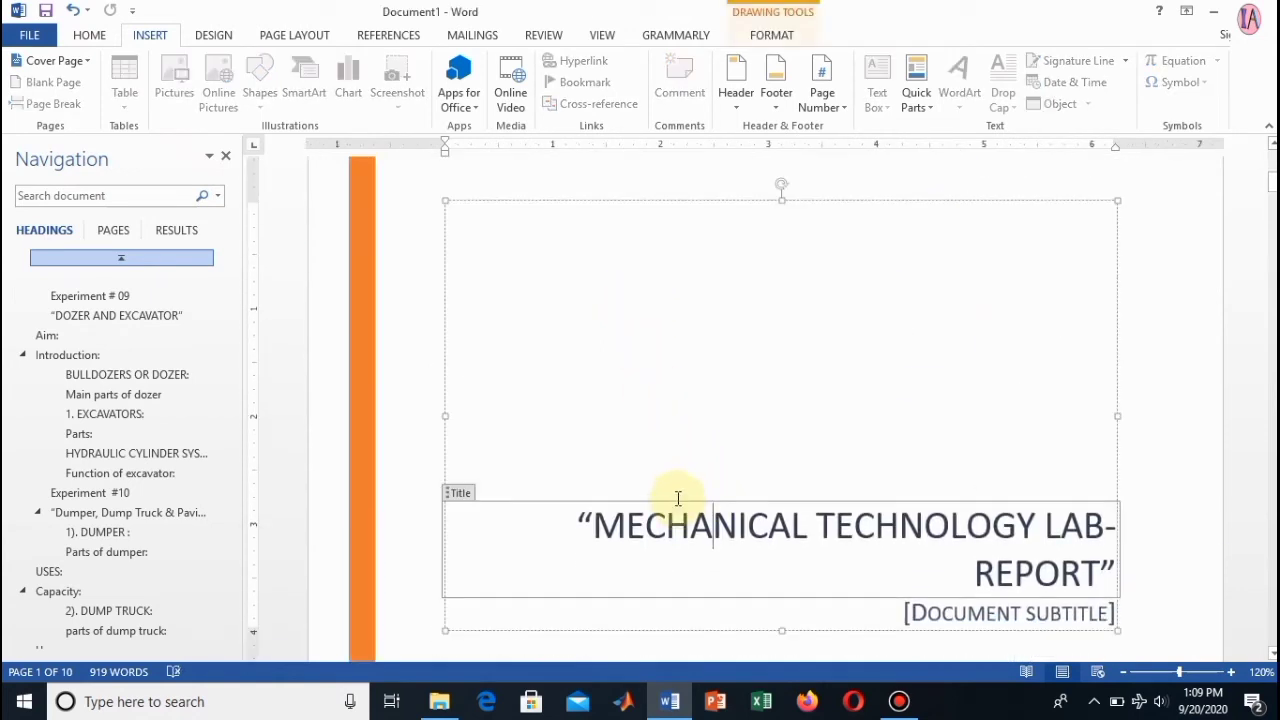
left_click_drag(752, 200, 733, 165)
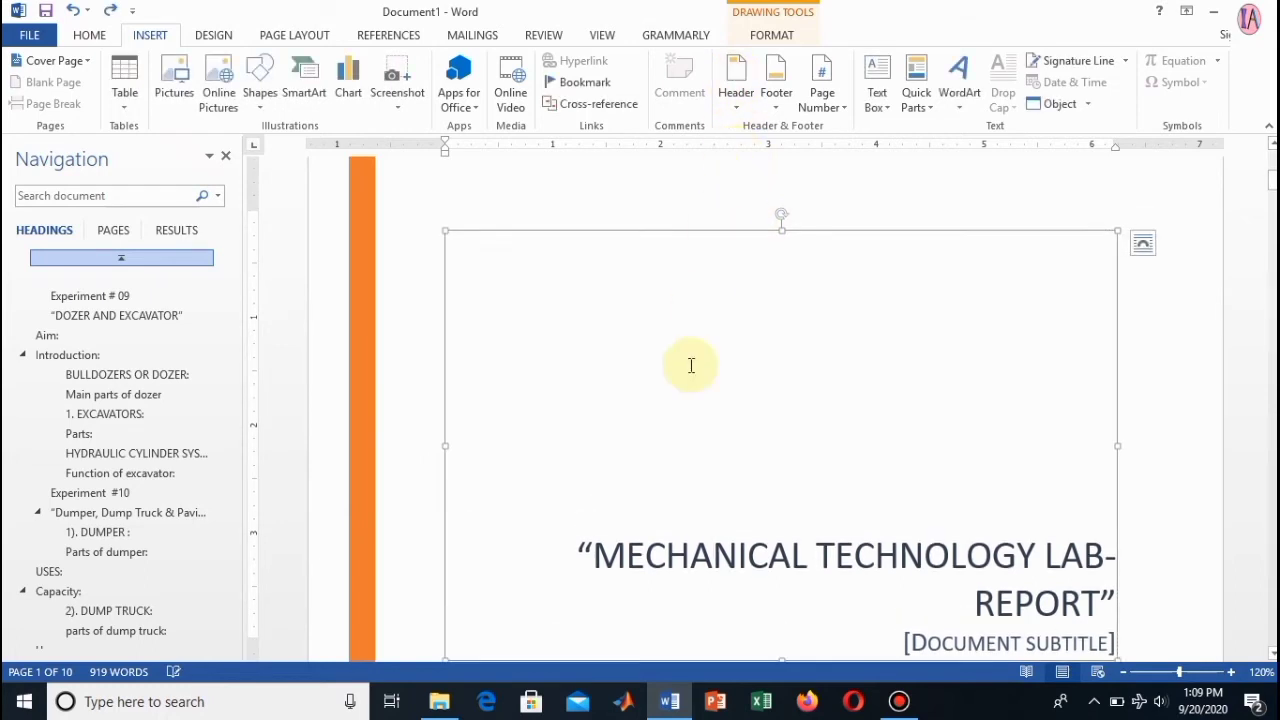
left_click(694, 515)
scroll(694, 515, "down", 2)
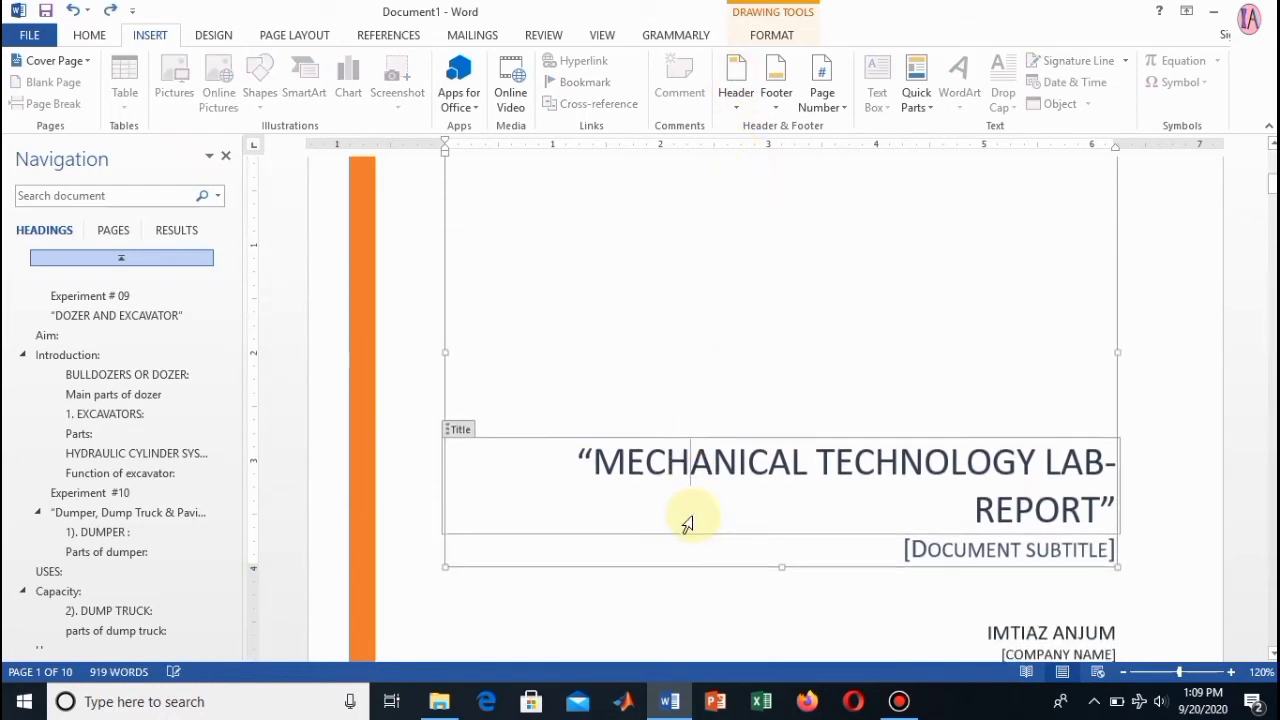
left_click(556, 440)
left_click(574, 458)
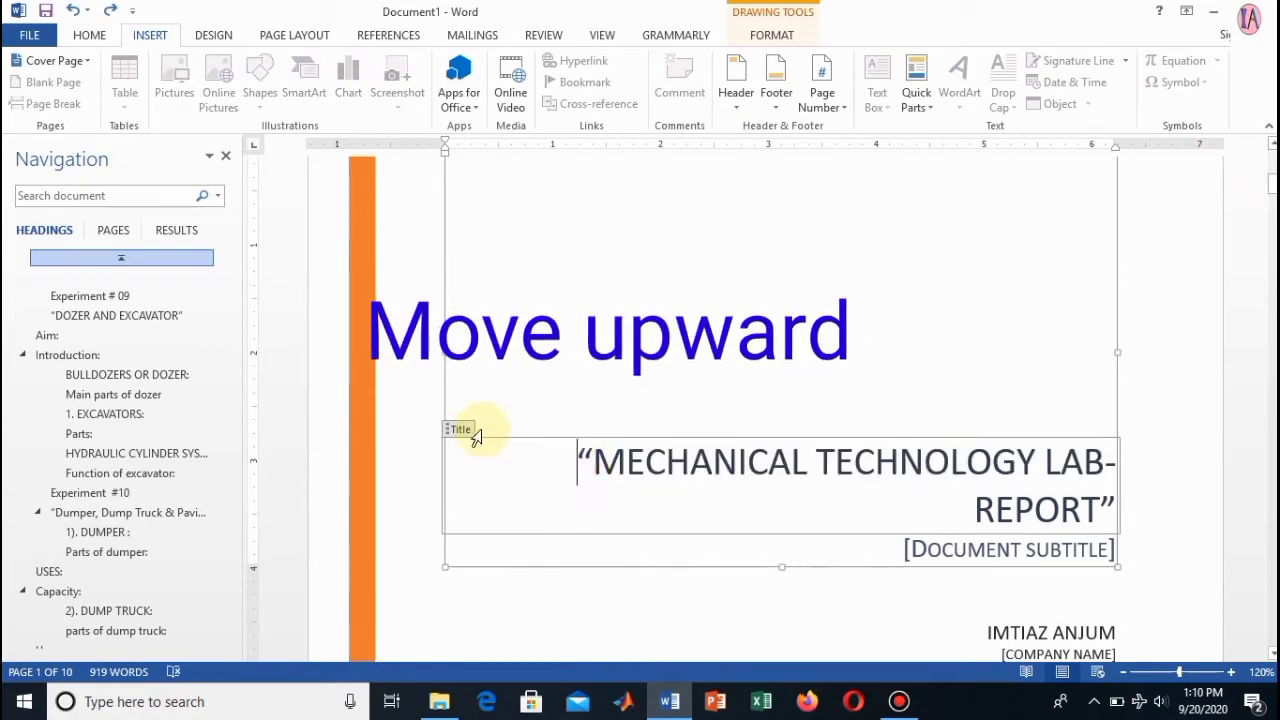
left_click_drag(443, 460, 457, 169)
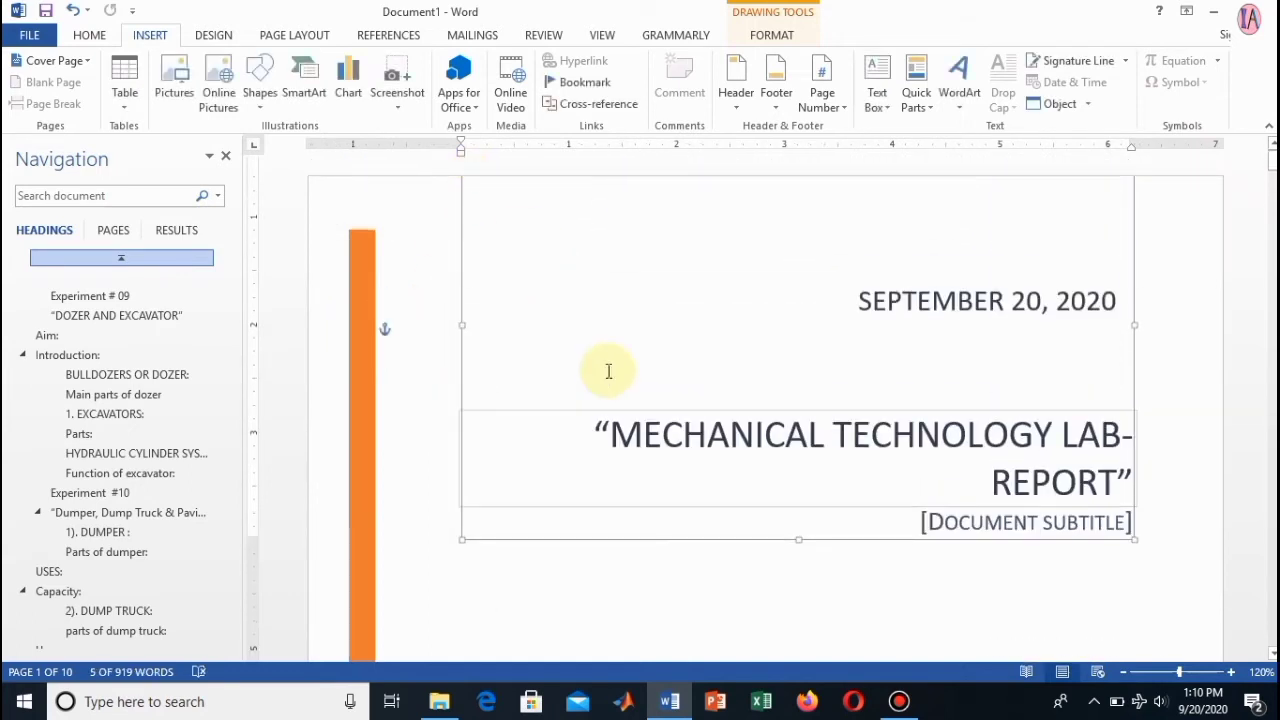
Step: Shift the title box left, break LAB-REPORT onto its own line, and centre the title
left_click(703, 634)
left_click(918, 436)
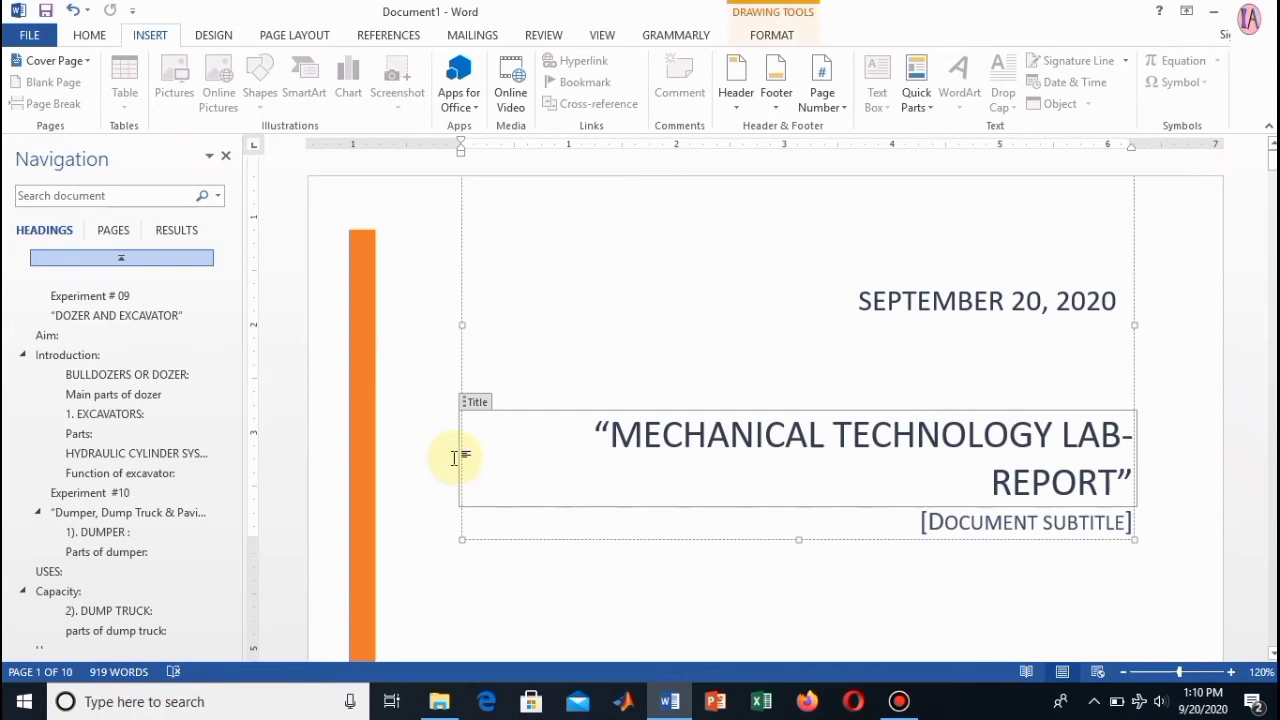
left_click_drag(459, 456, 394, 458)
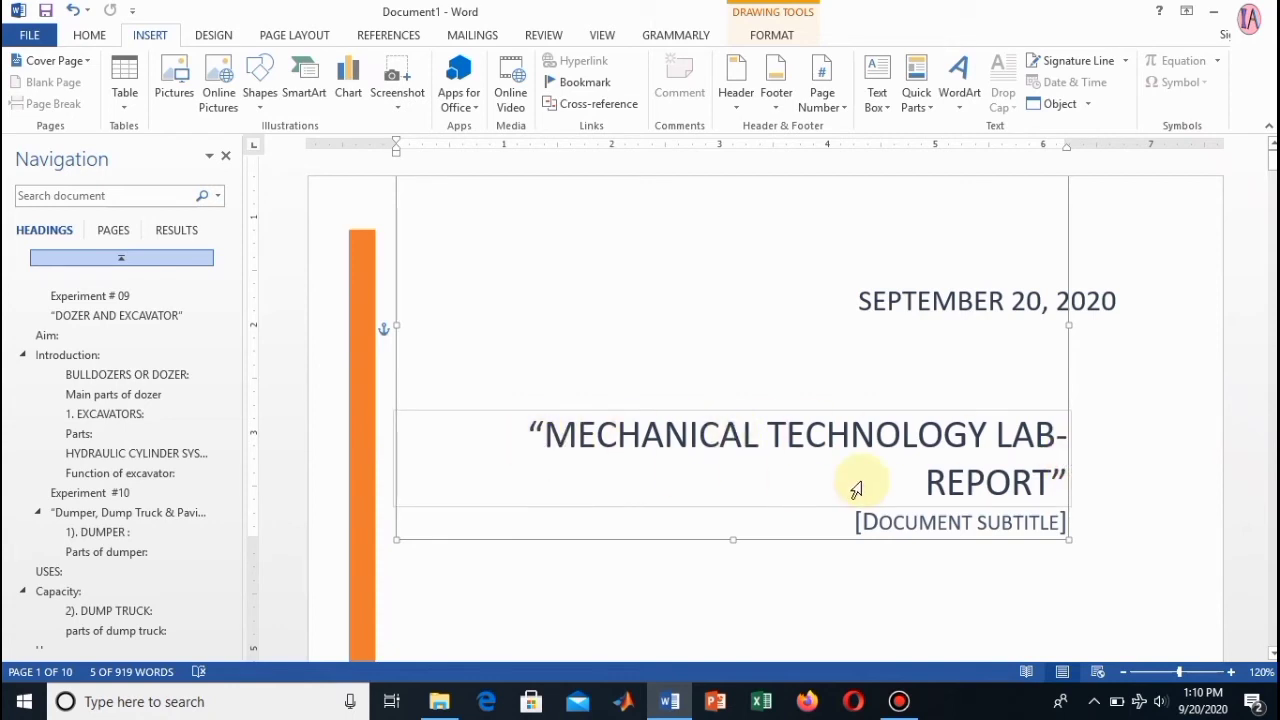
left_click(990, 434)
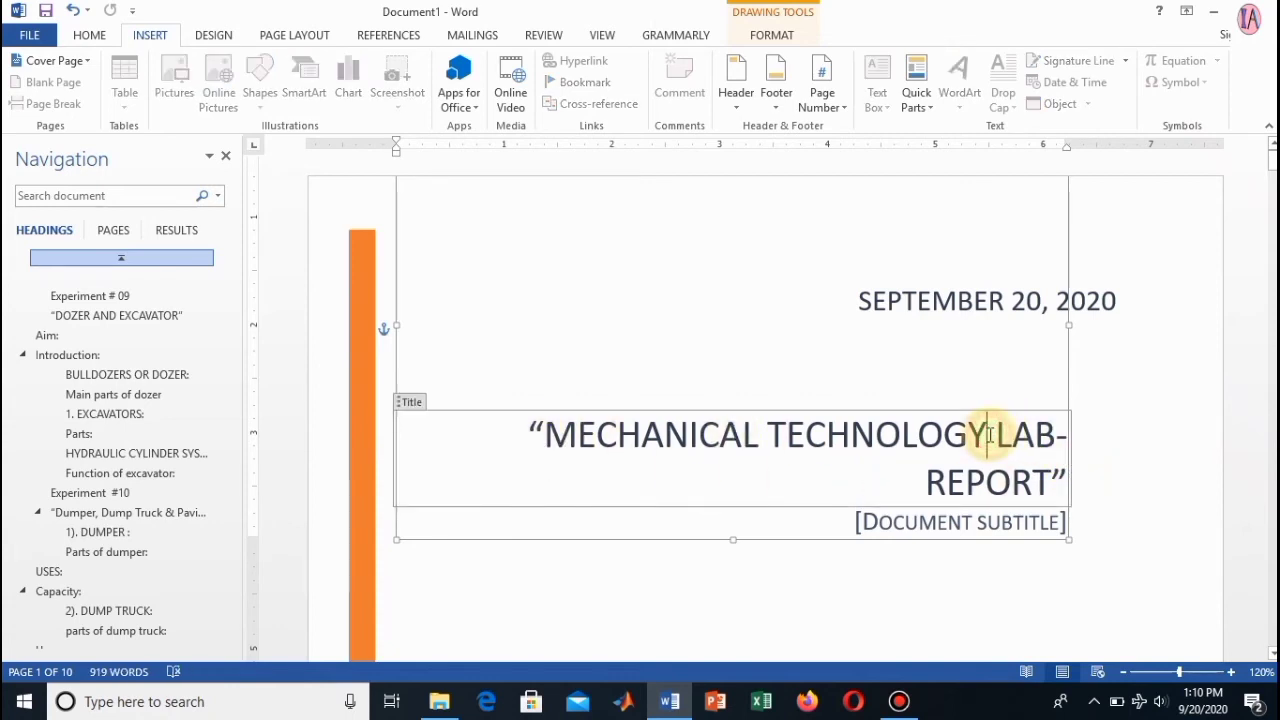
key("Return")
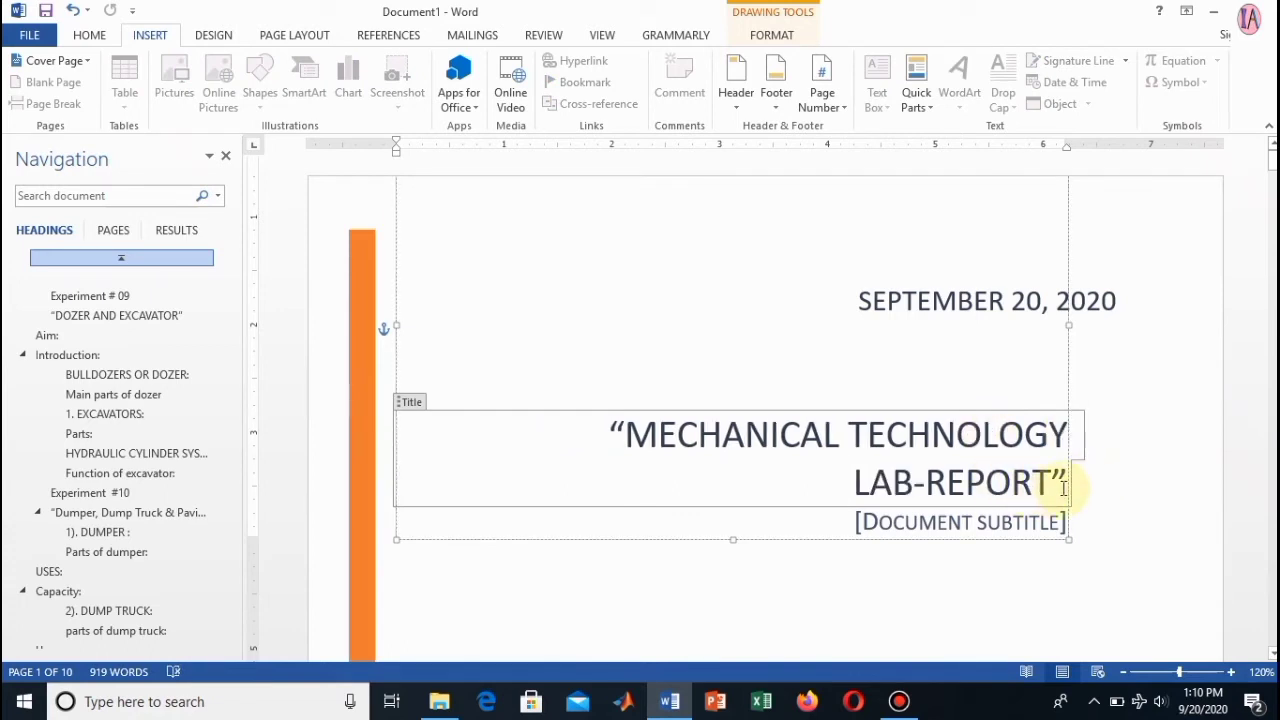
left_click_drag(1063, 487, 654, 437)
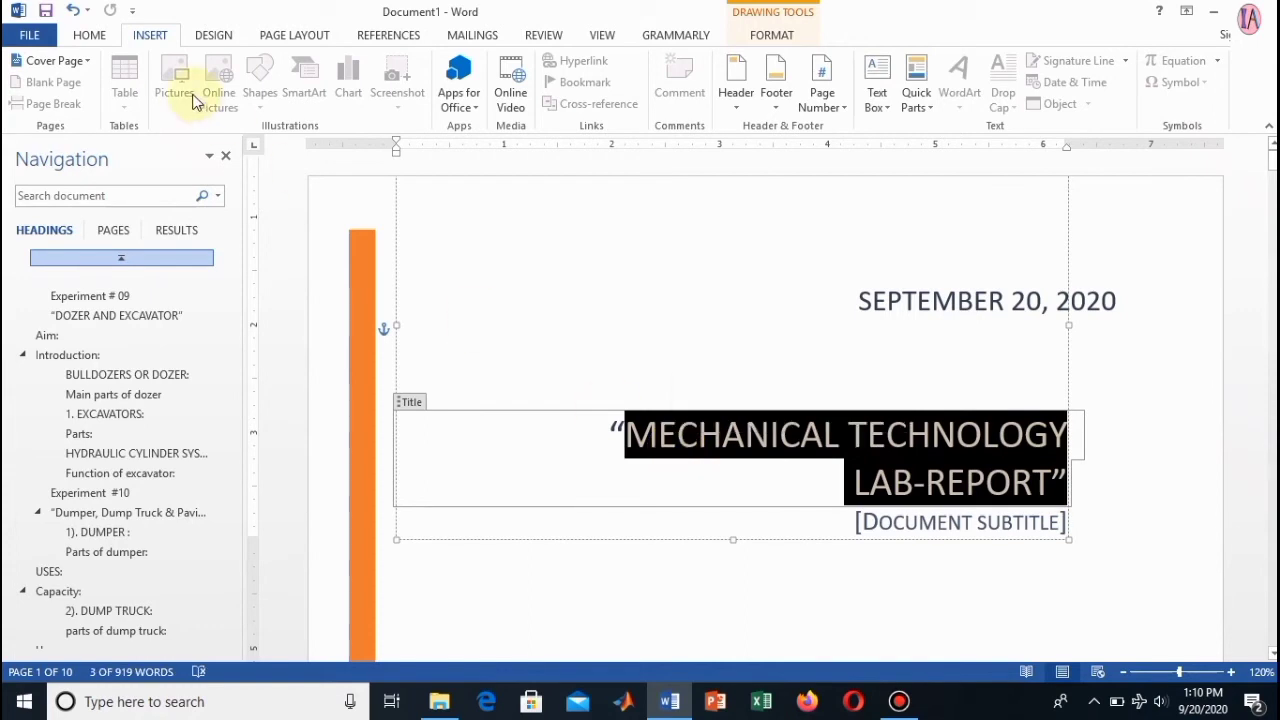
left_click(89, 36)
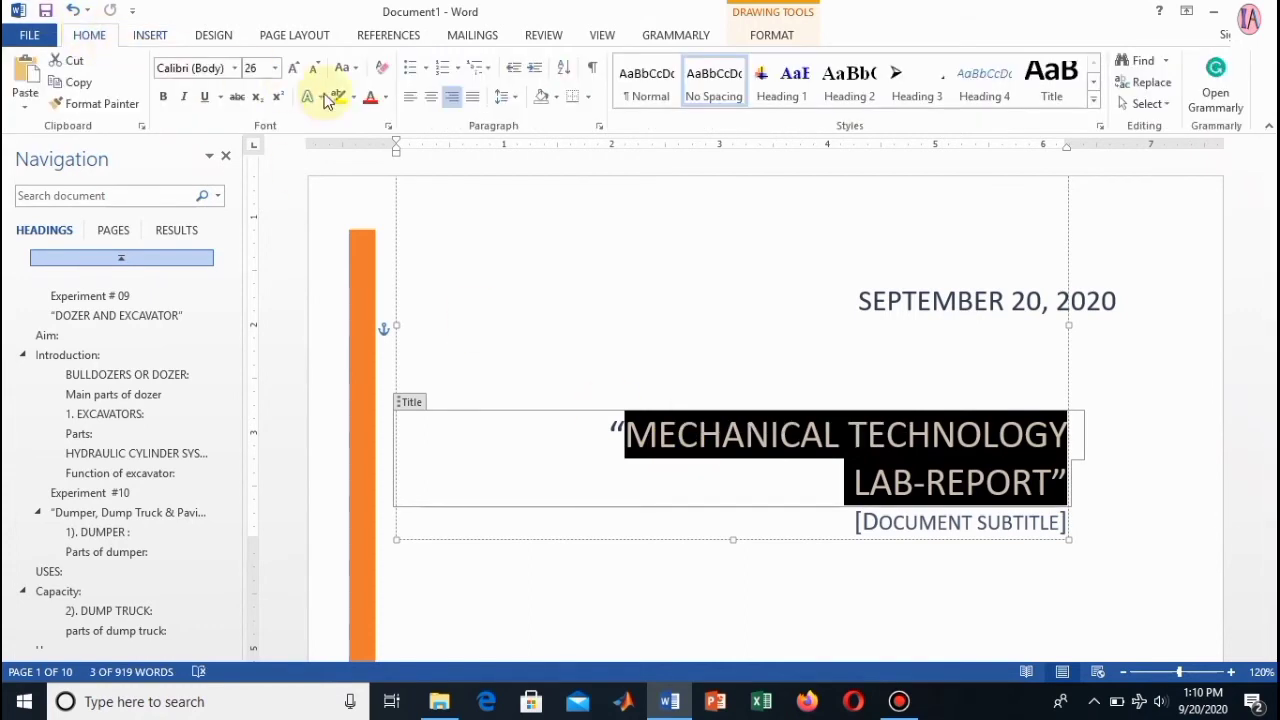
left_click(409, 100)
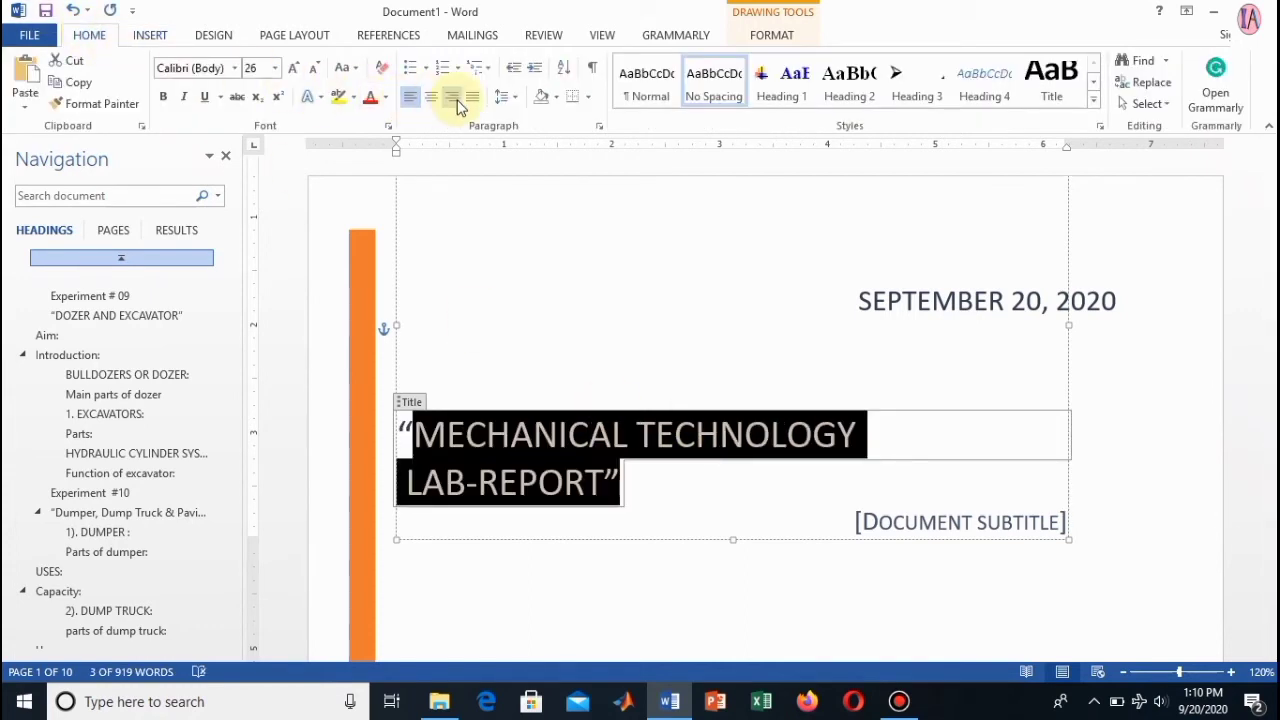
left_click(433, 97)
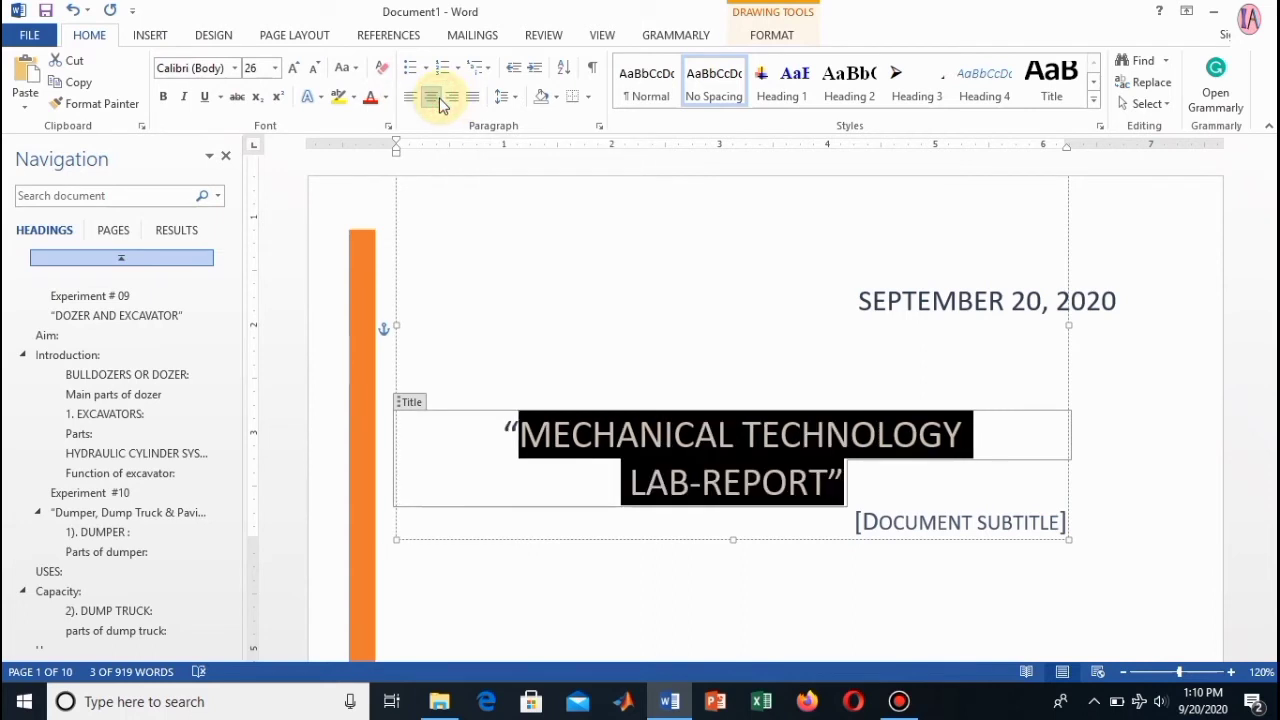
left_click(688, 338)
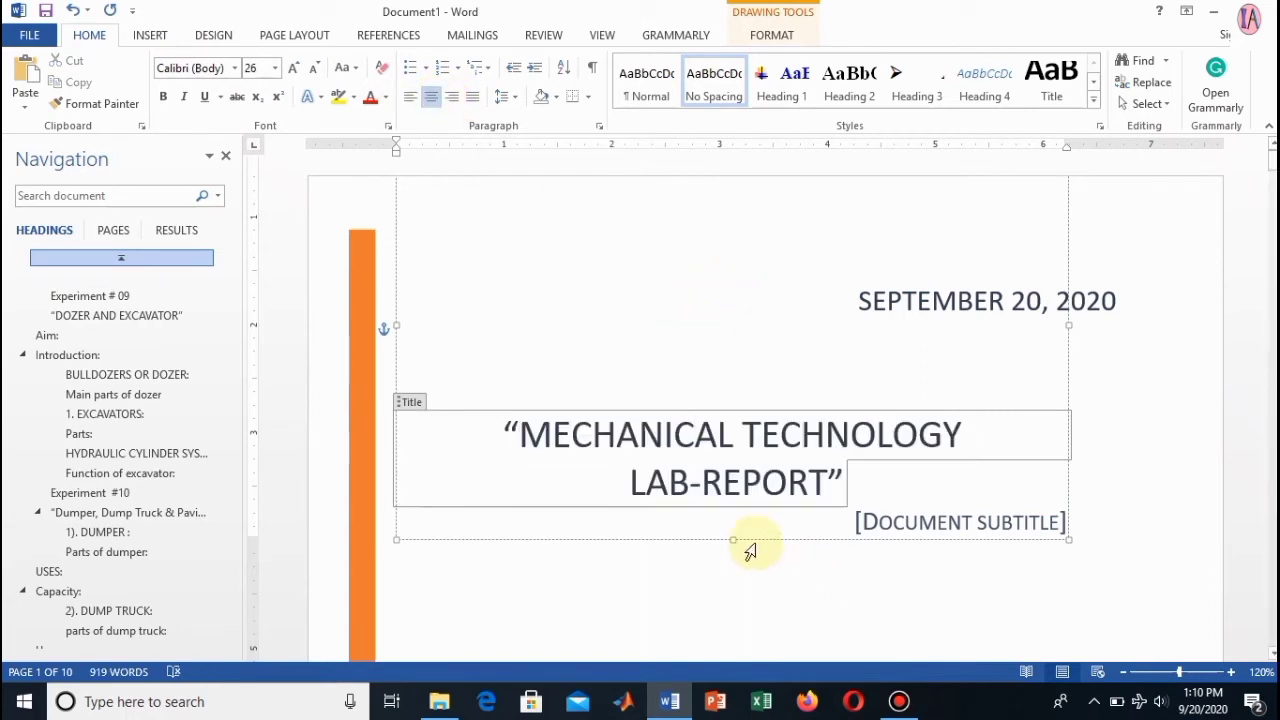
Step: Move LAB-REPORT out of the title and into the subtitle placeholder
left_click(963, 524)
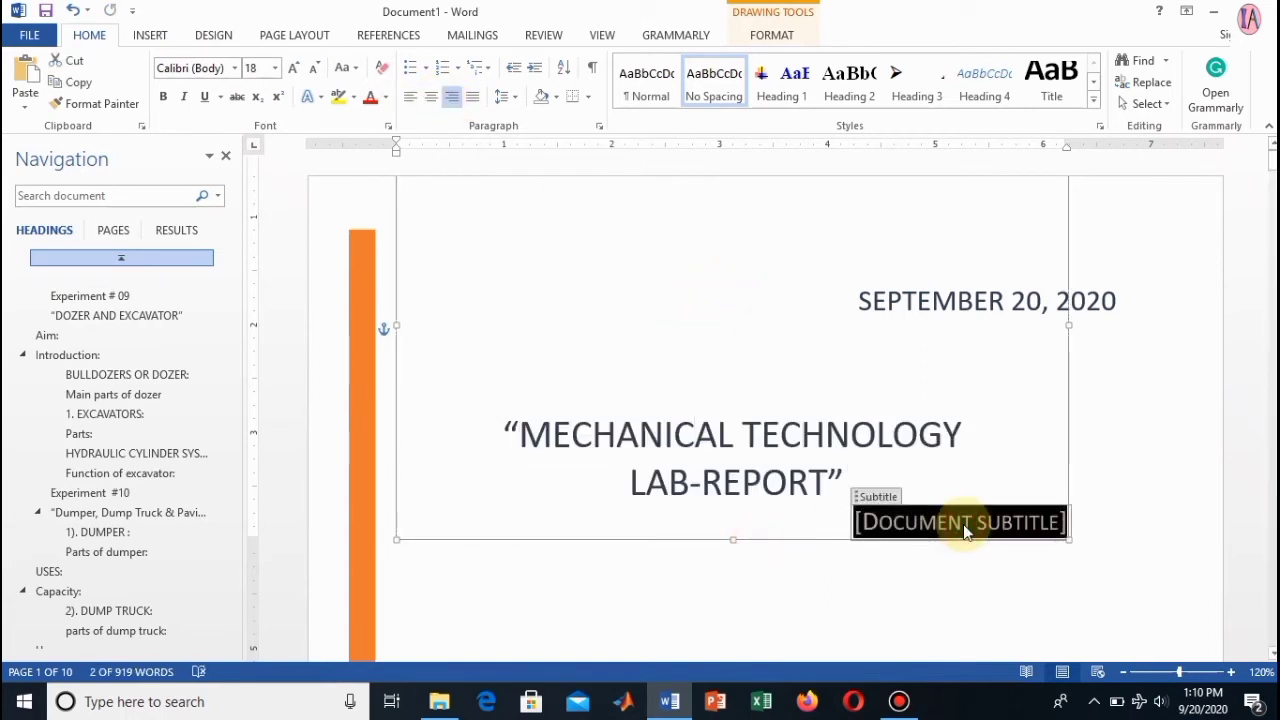
left_click_drag(829, 487, 620, 487)
key("ctrl+c")
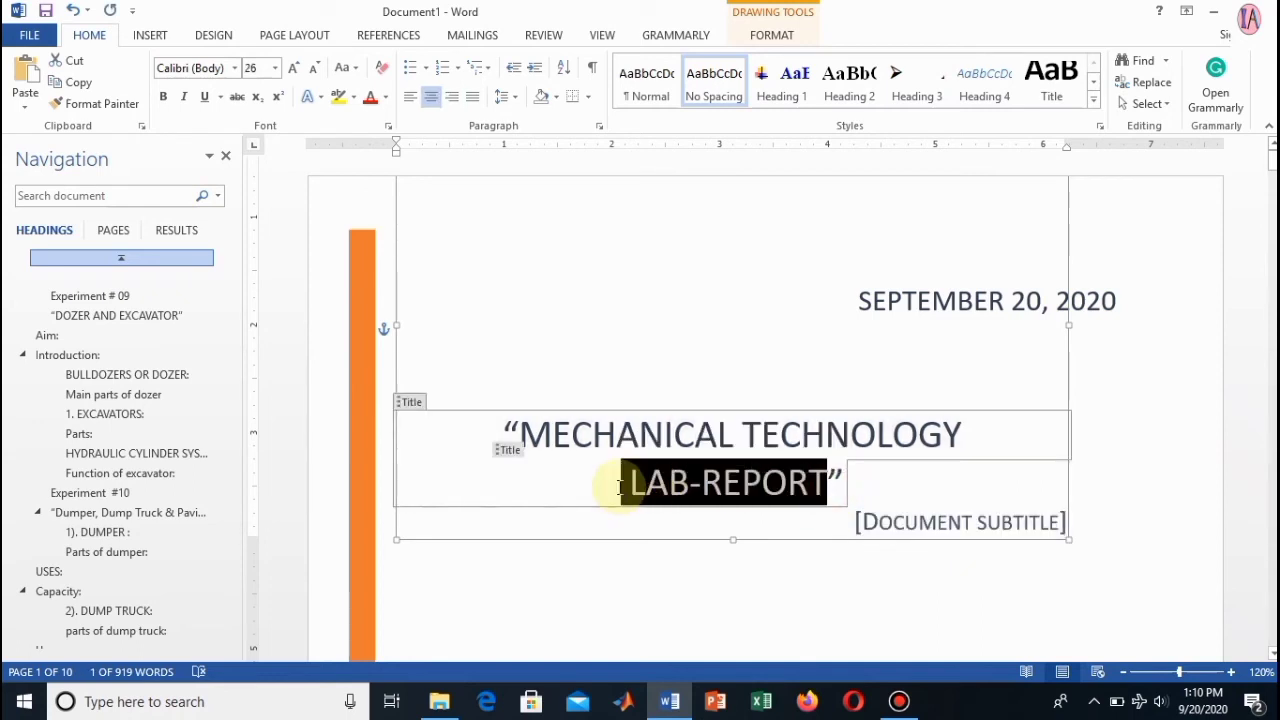
key("Delete")
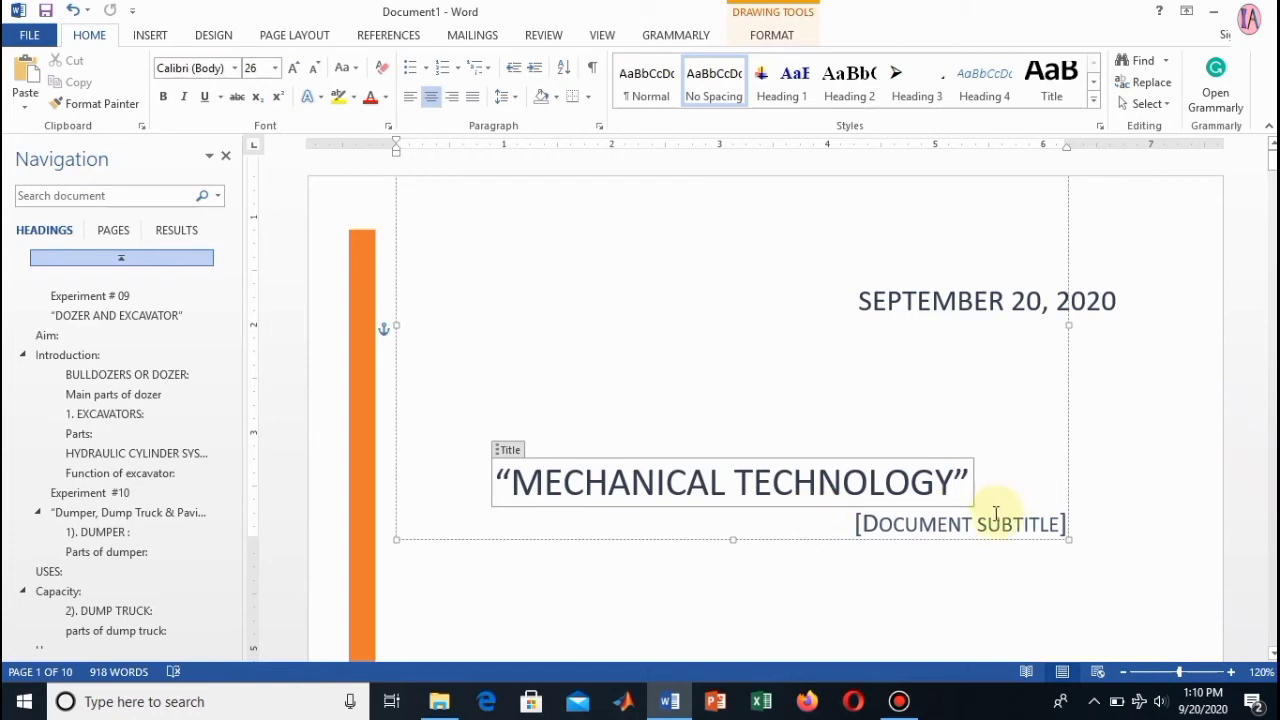
left_click(988, 530)
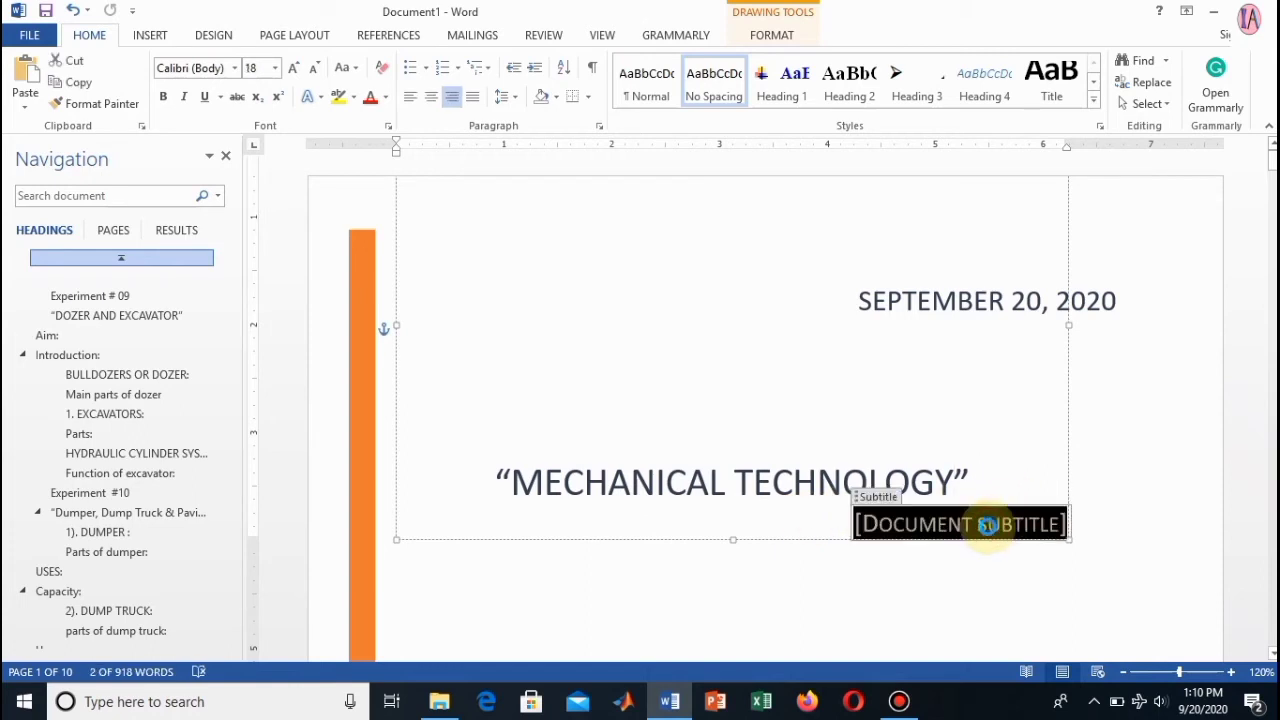
key("ctrl+v")
left_click_drag(846, 566, 817, 568)
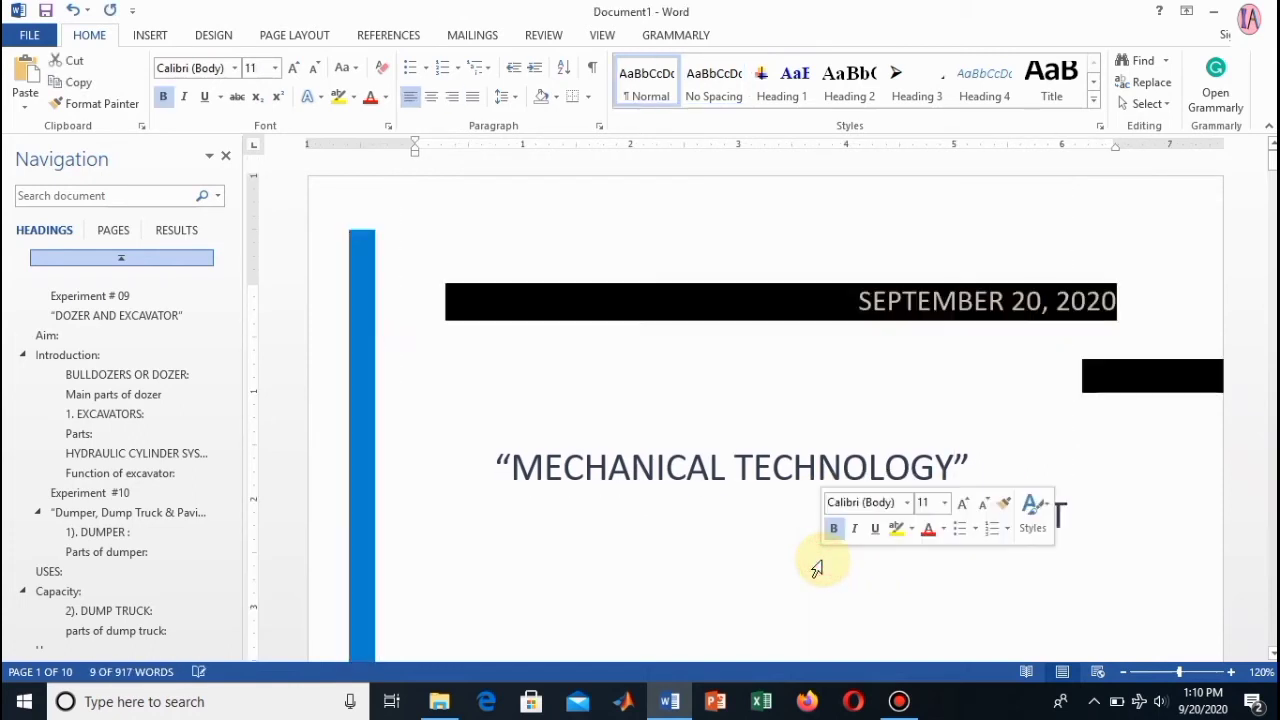
left_click(650, 568)
Step: Scroll down to the Excavators paragraph and Parts list with the two excavator images
scroll(648, 572, "down", 10)
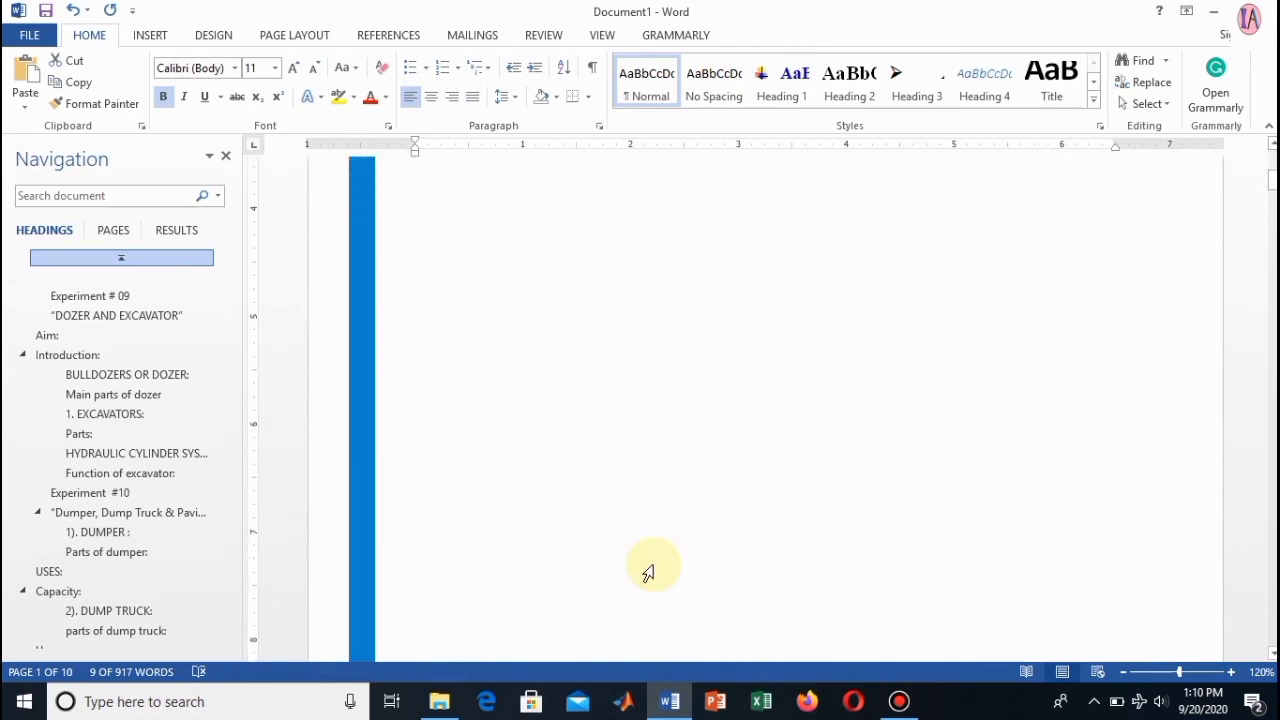
scroll(650, 568, "down", 5)
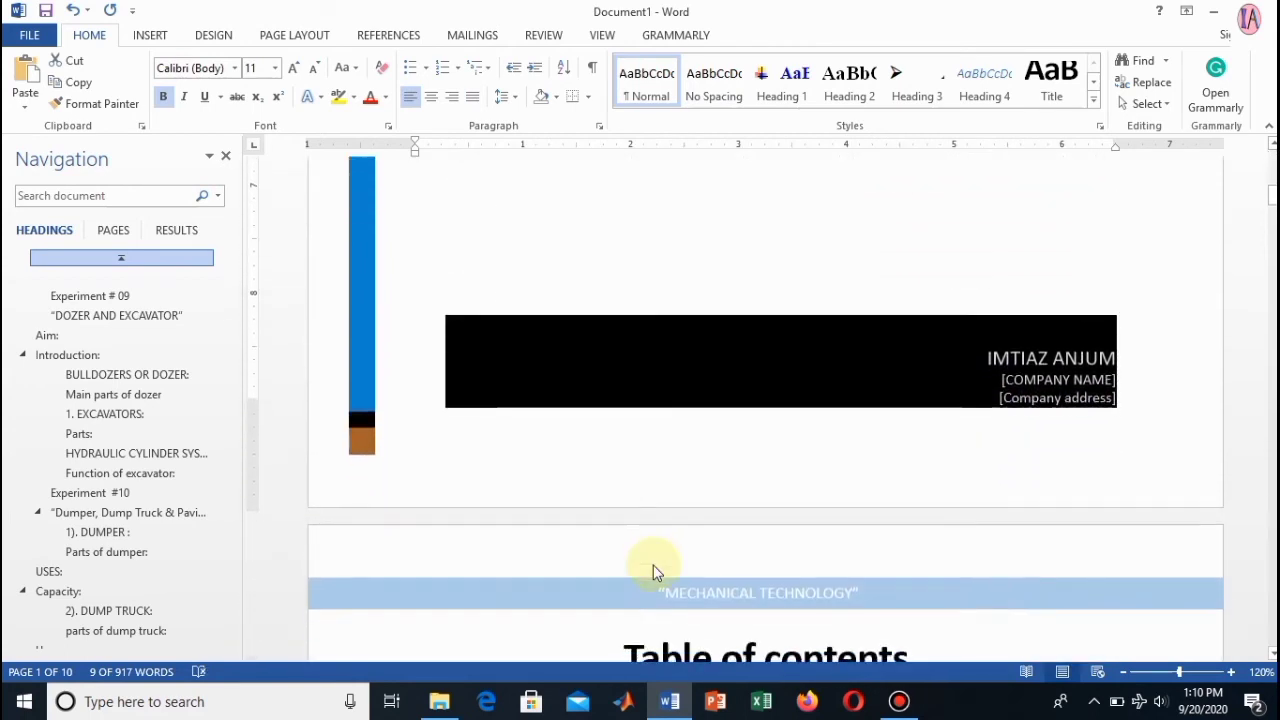
scroll(640, 540, "up", 10)
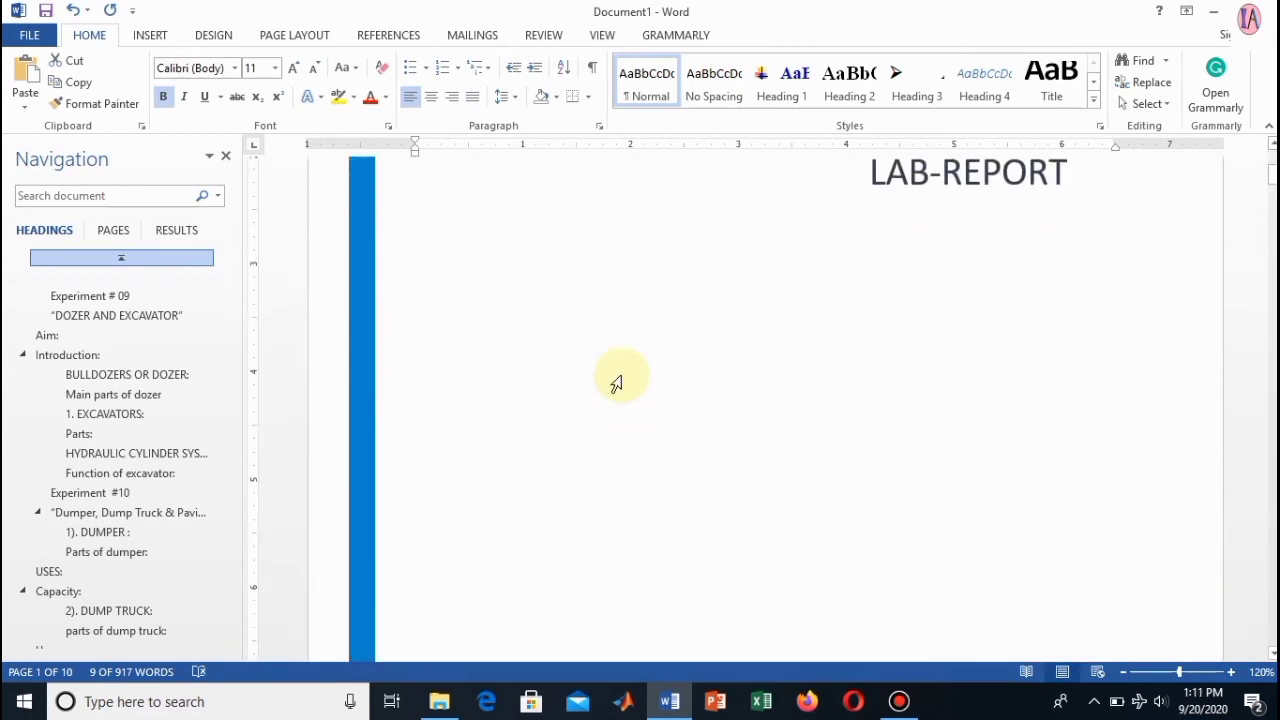
scroll(730, 403, "down", 20)
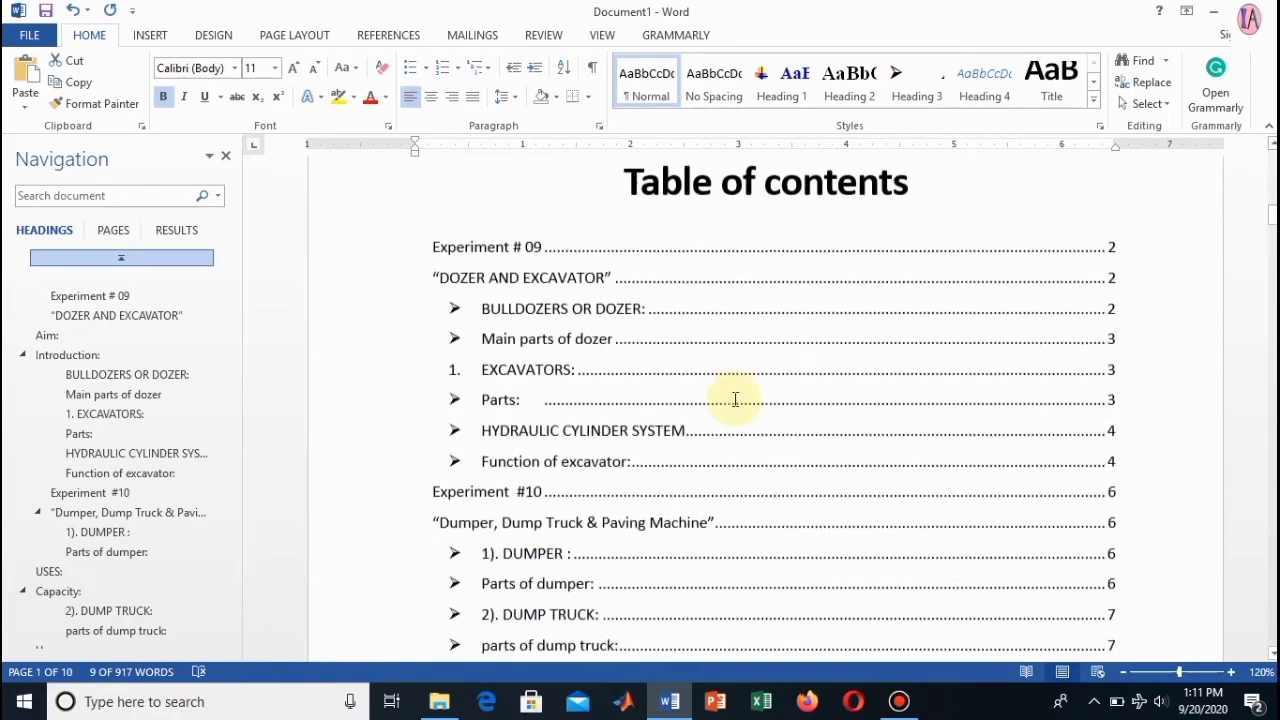
scroll(735, 403, "down", 10)
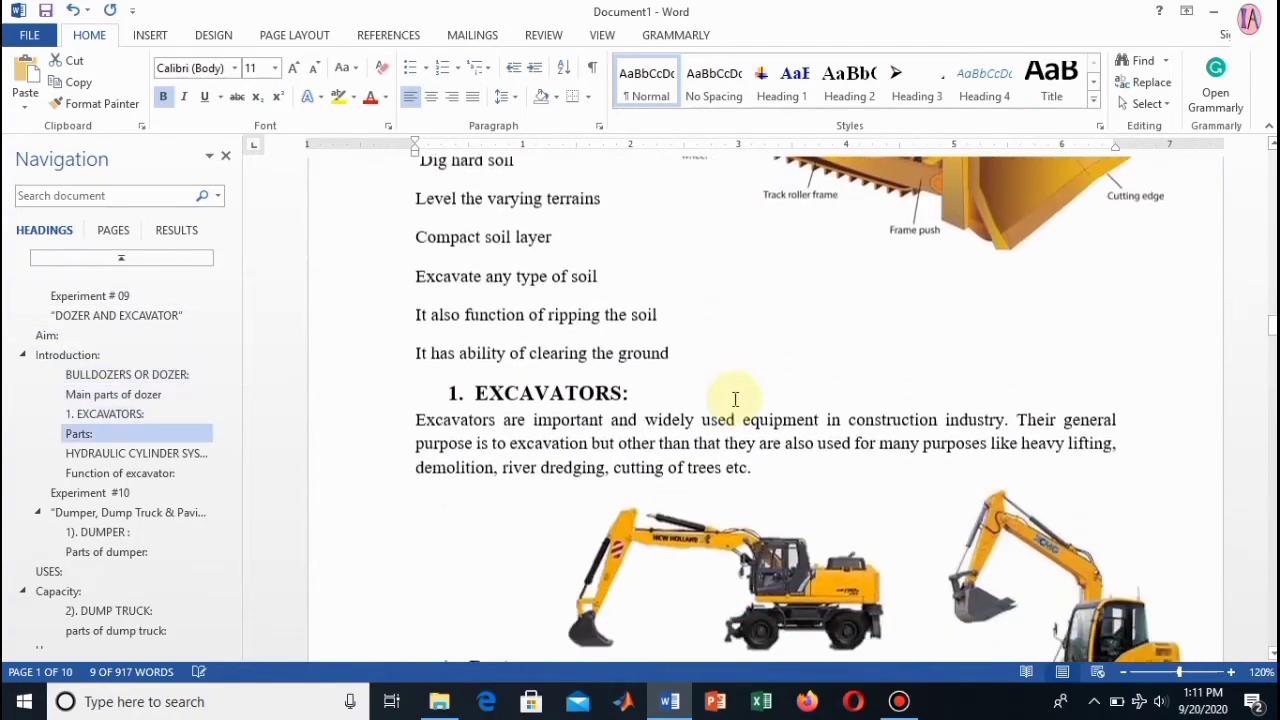
scroll(735, 403, "down", 10)
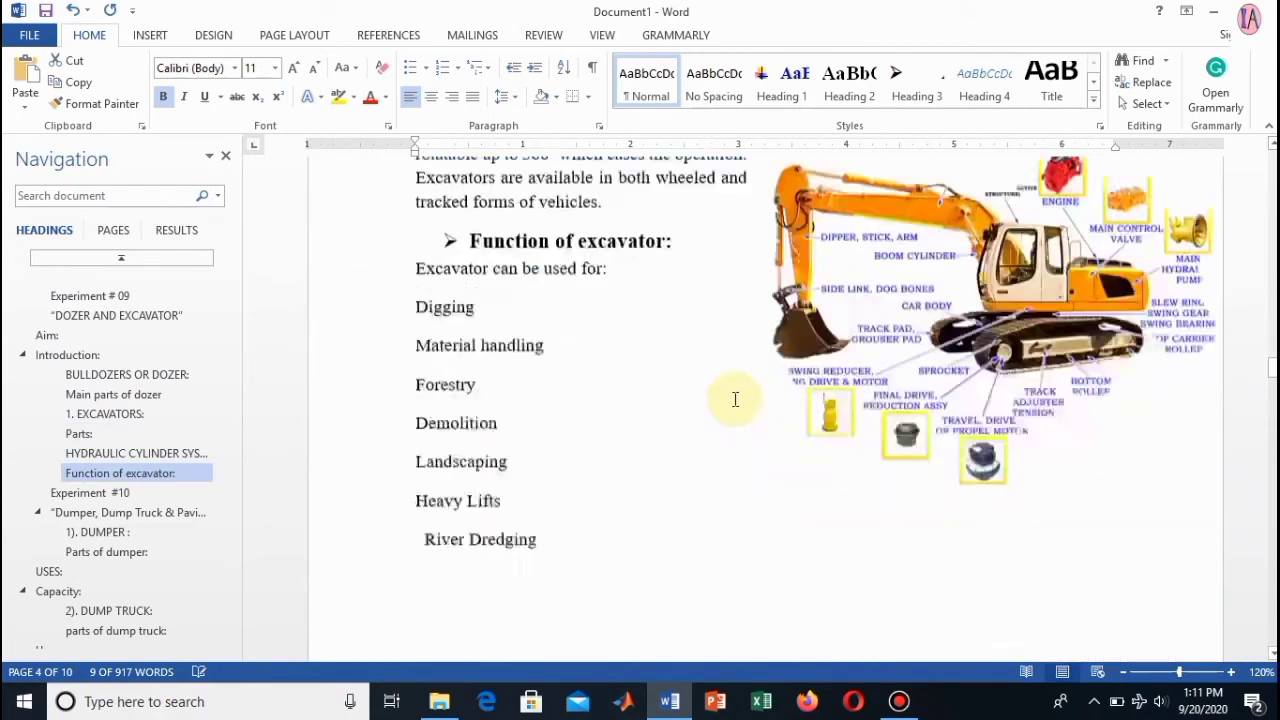
scroll(735, 400, "up", 8)
scroll(735, 400, "up", 15)
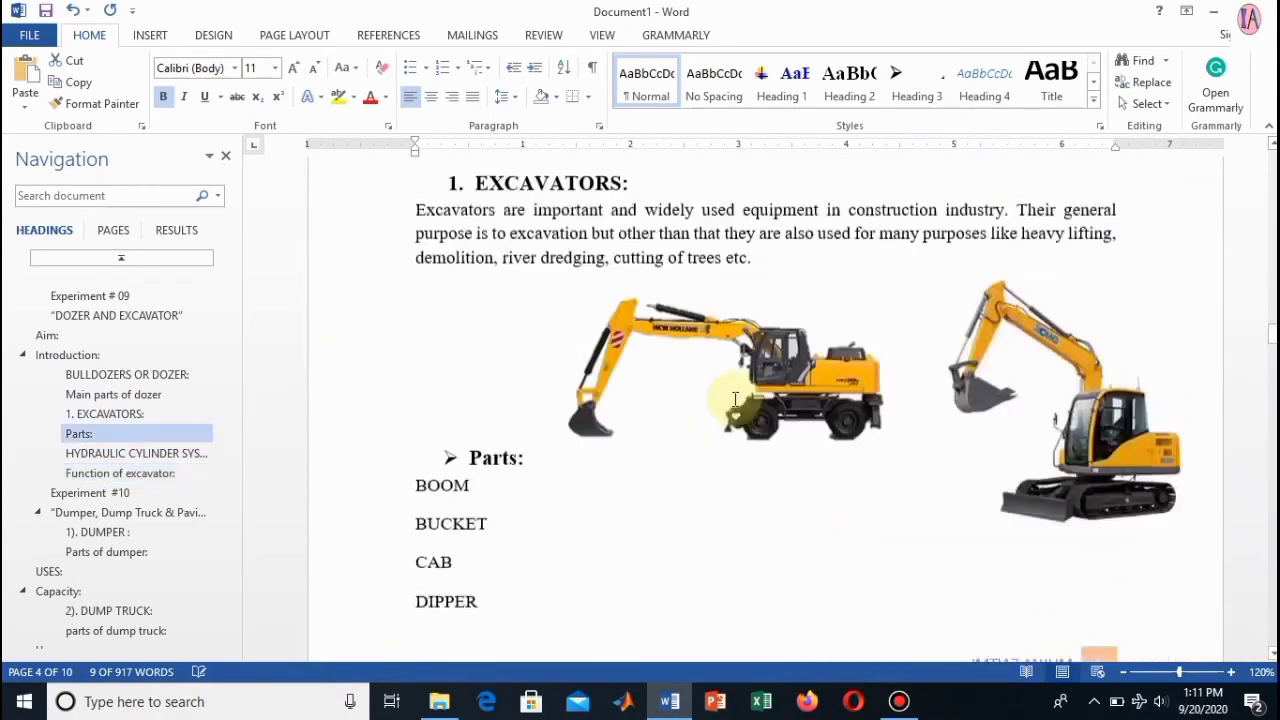
scroll(735, 400, "down", 8)
scroll(735, 403, "down", 1)
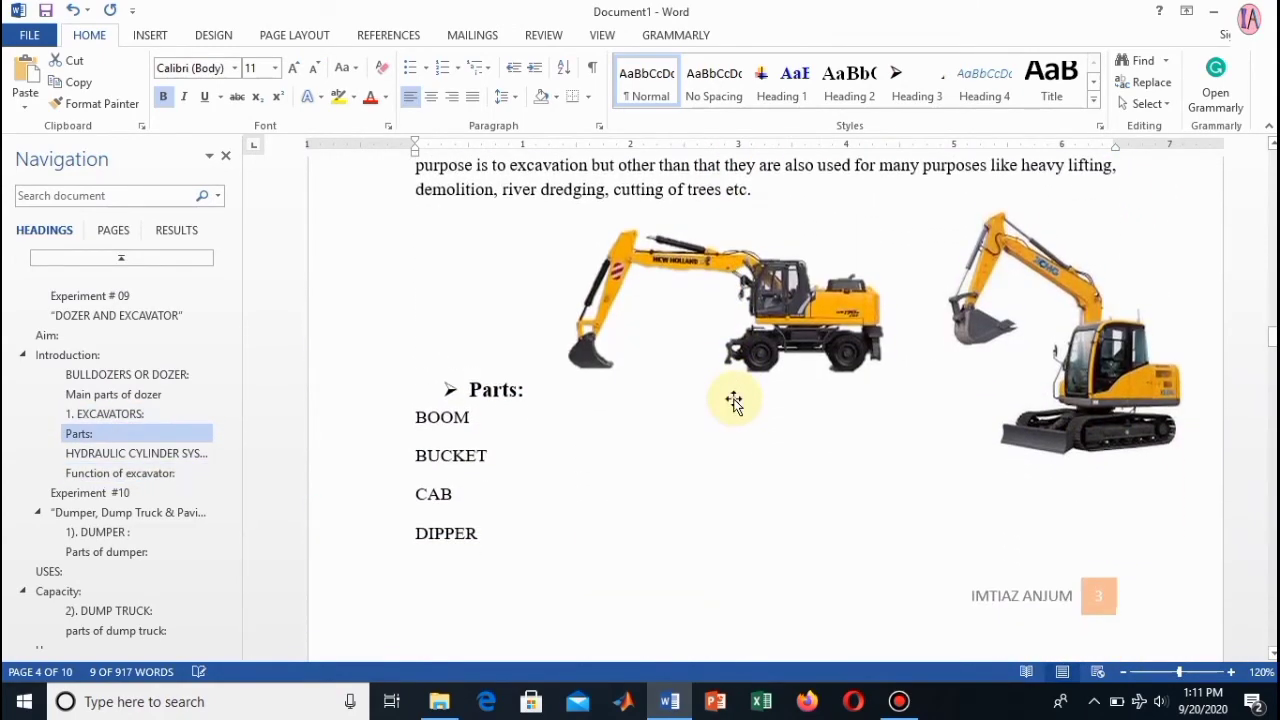
scroll(735, 400, "up", 10)
scroll(735, 400, "down", 10)
scroll(735, 400, "down", 4)
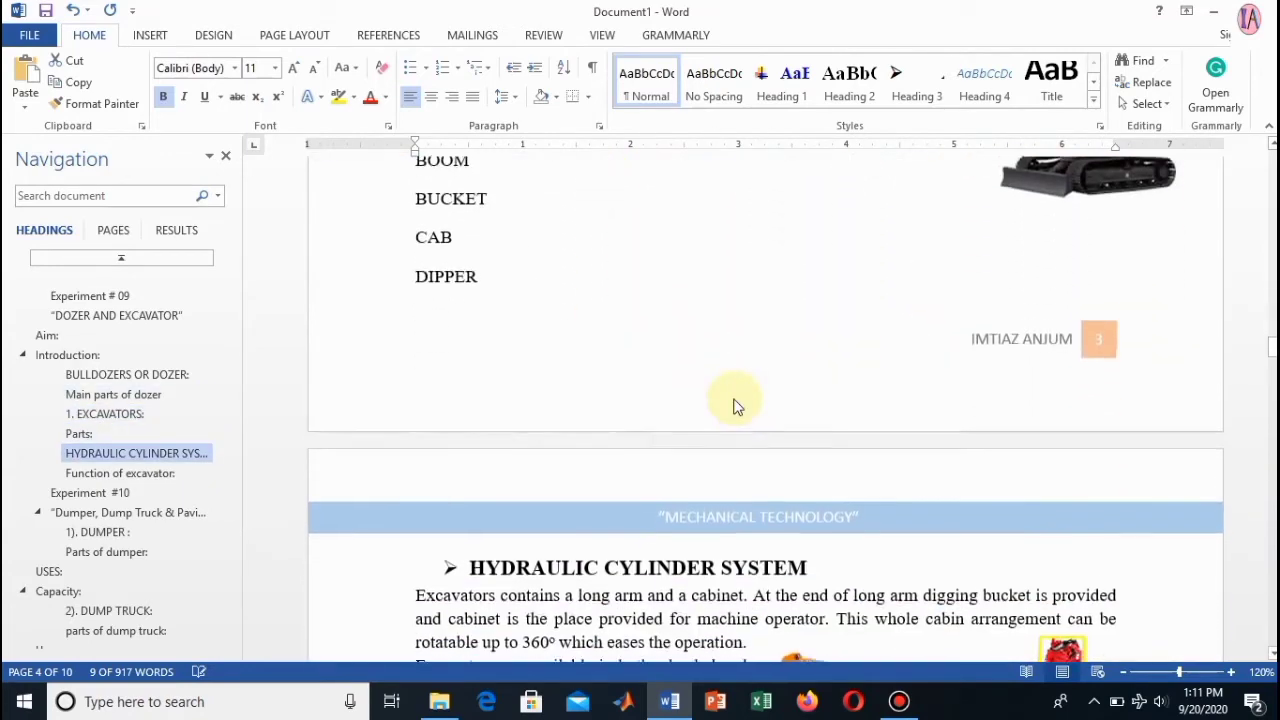
scroll(735, 400, "up", 5)
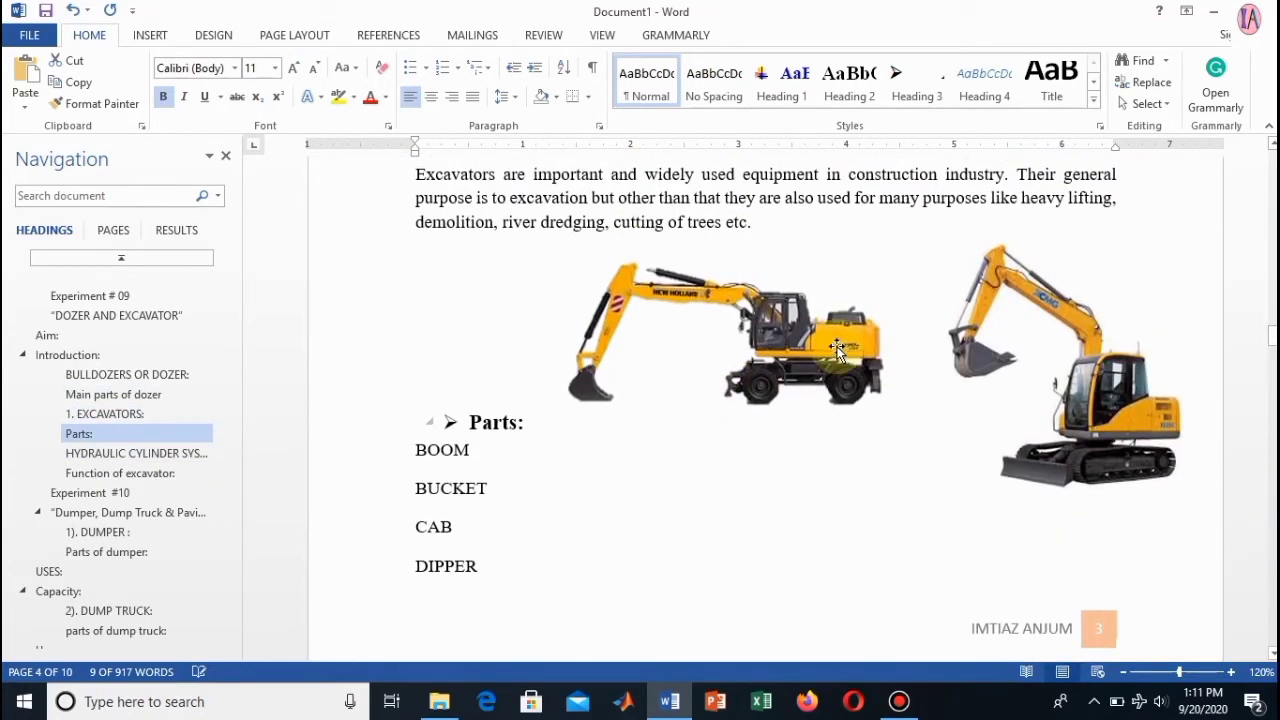
Step: Copy the tracked excavator picture and paste it on the cover page beneath the LAB-REPORT subtitle
left_click(1112, 408)
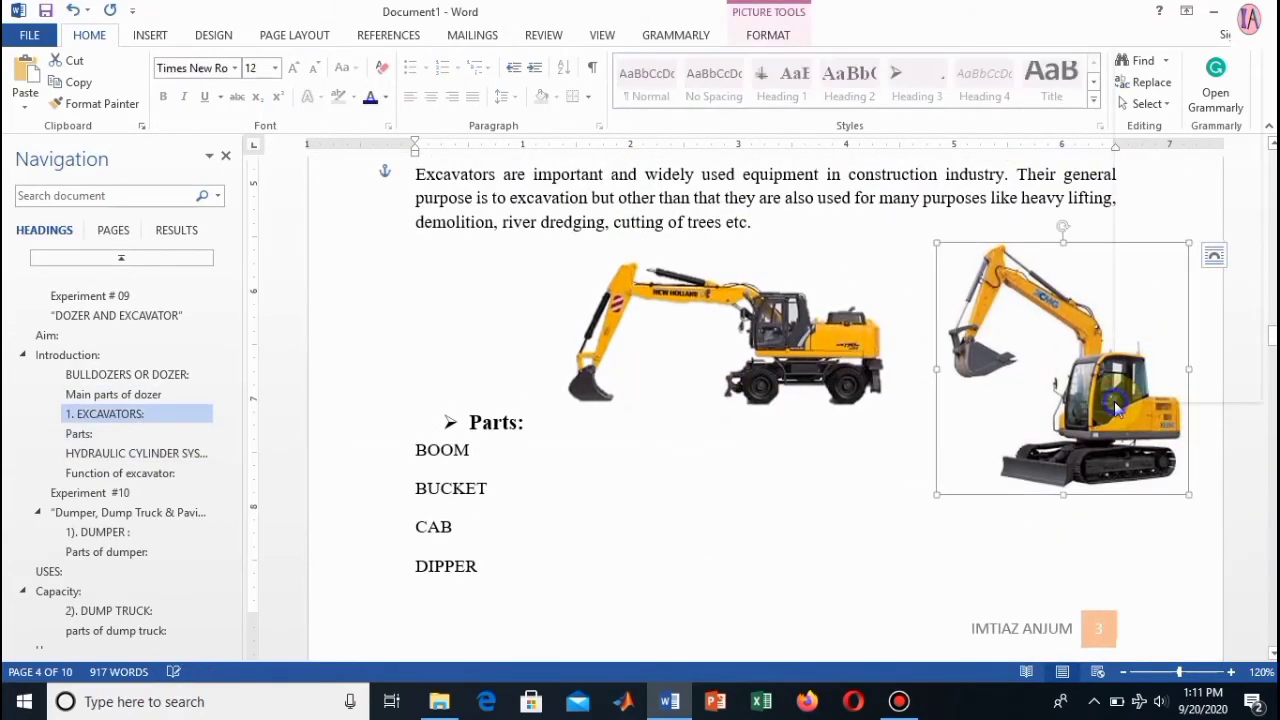
right_click(1114, 408)
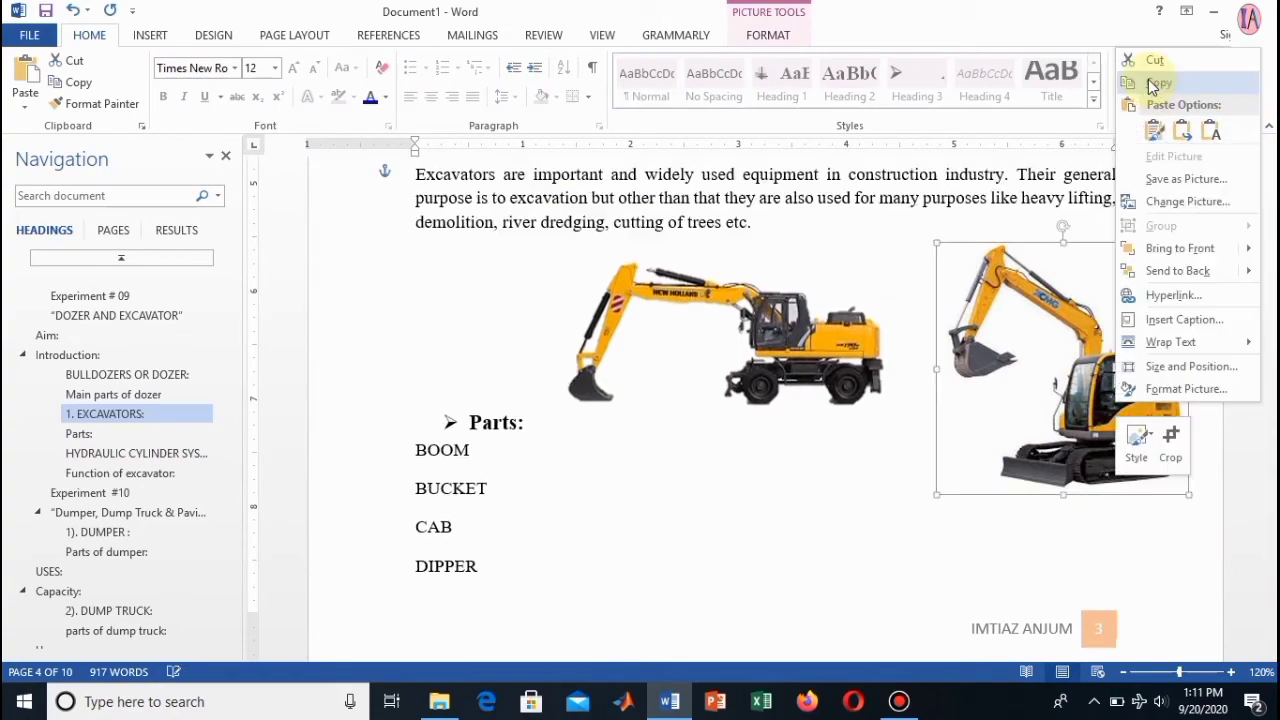
left_click(1152, 87)
scroll(700, 305, "up", 10)
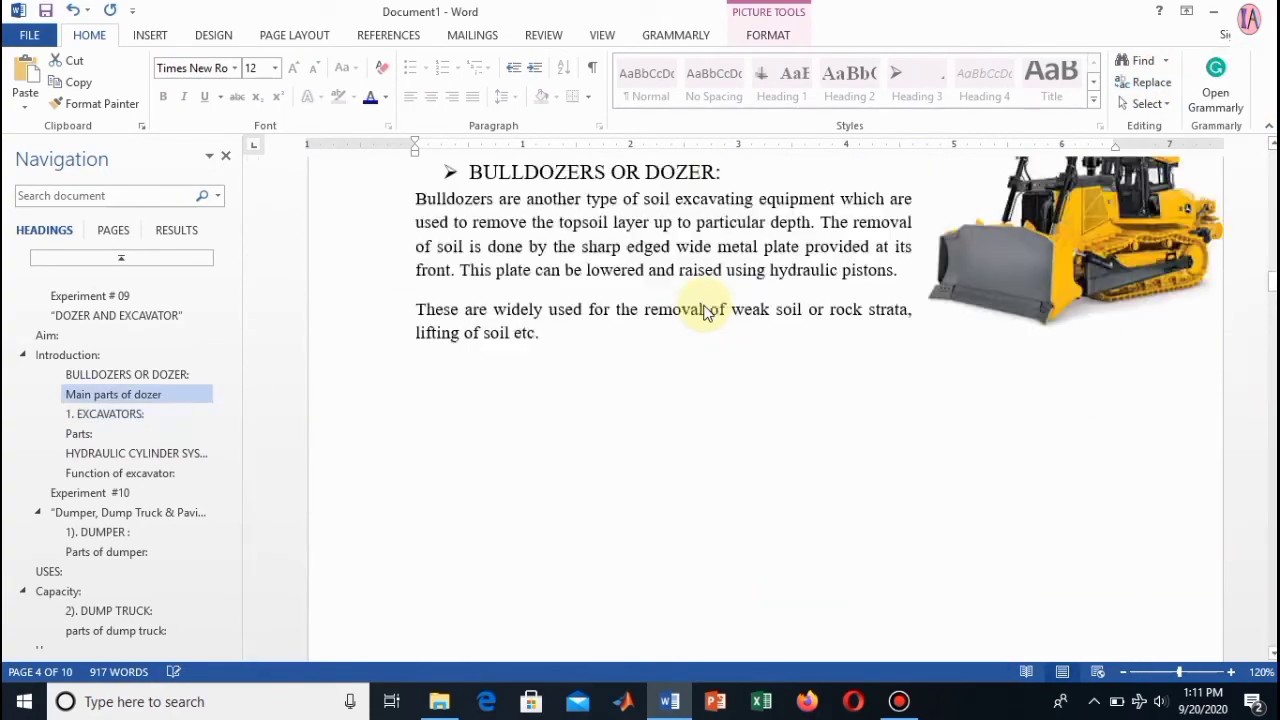
scroll(700, 305, "down", 11)
left_click(1233, 176)
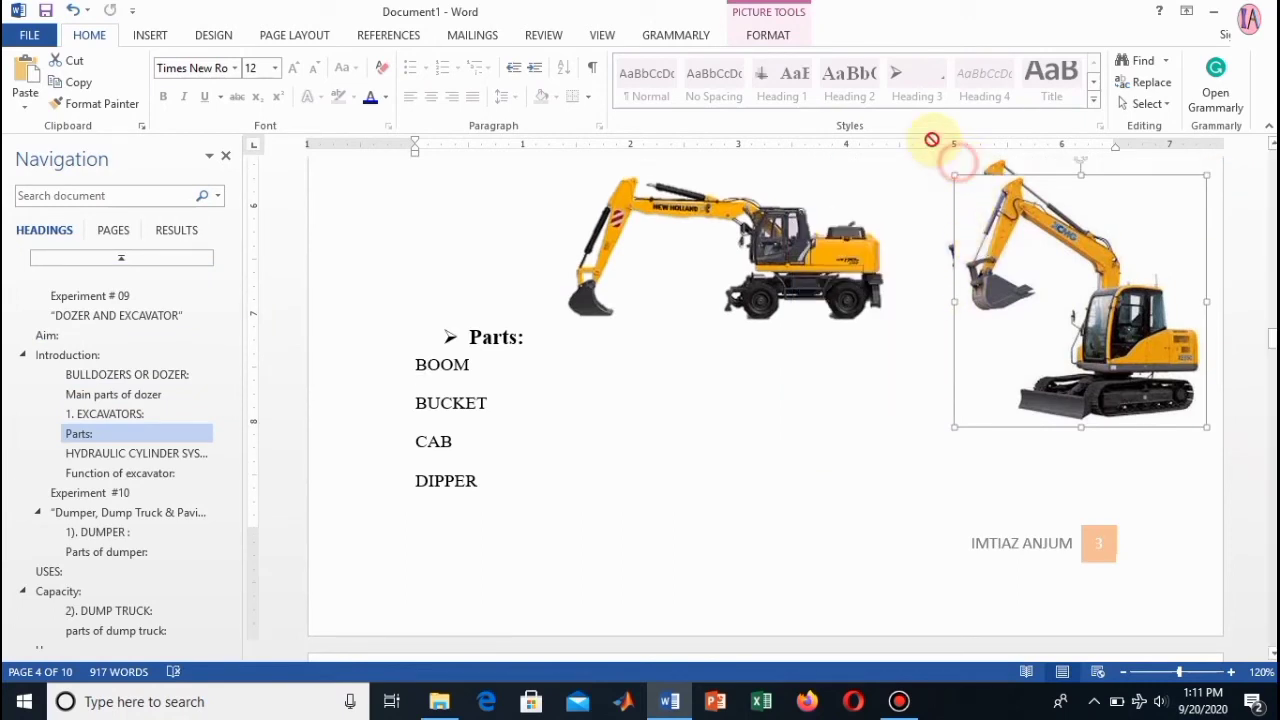
key("ctrl+v")
left_click_drag(646, 283, 790, 340)
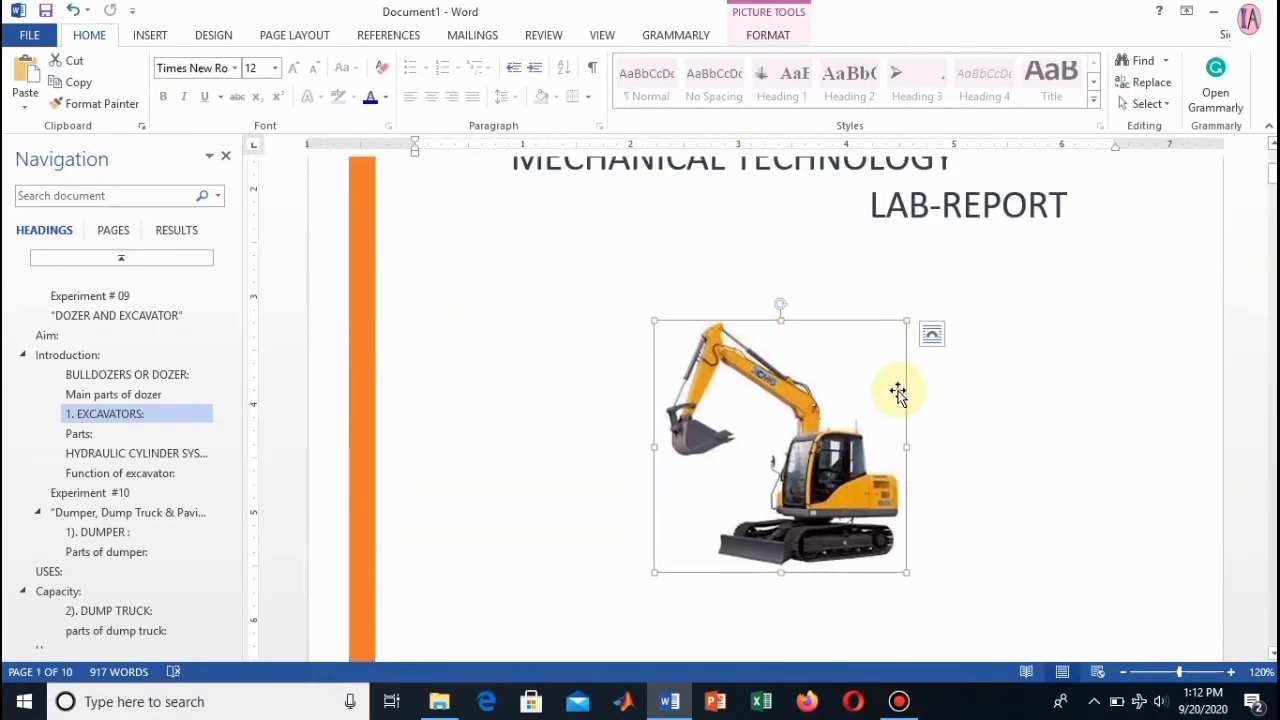
Step: Resize the cover-page excavator picture to 3.7 by 3.7 inches, then deselect it
left_click(802, 337)
left_click(802, 337)
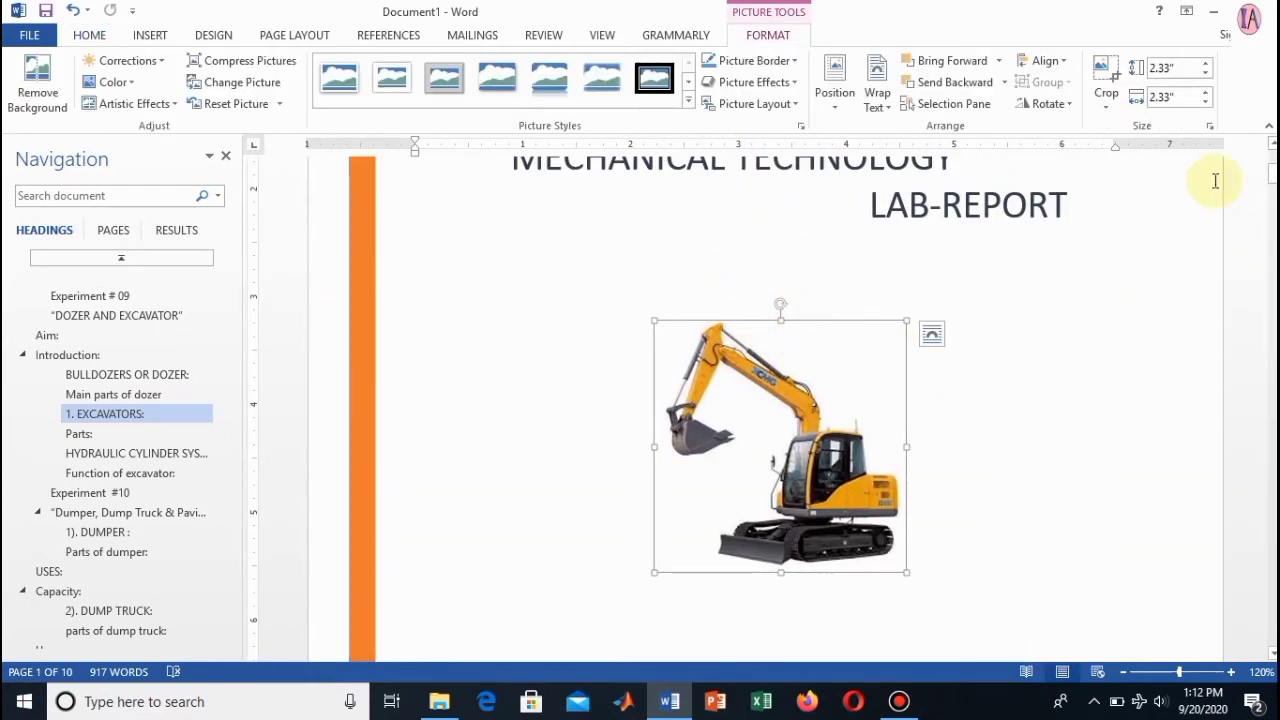
left_click(1205, 93)
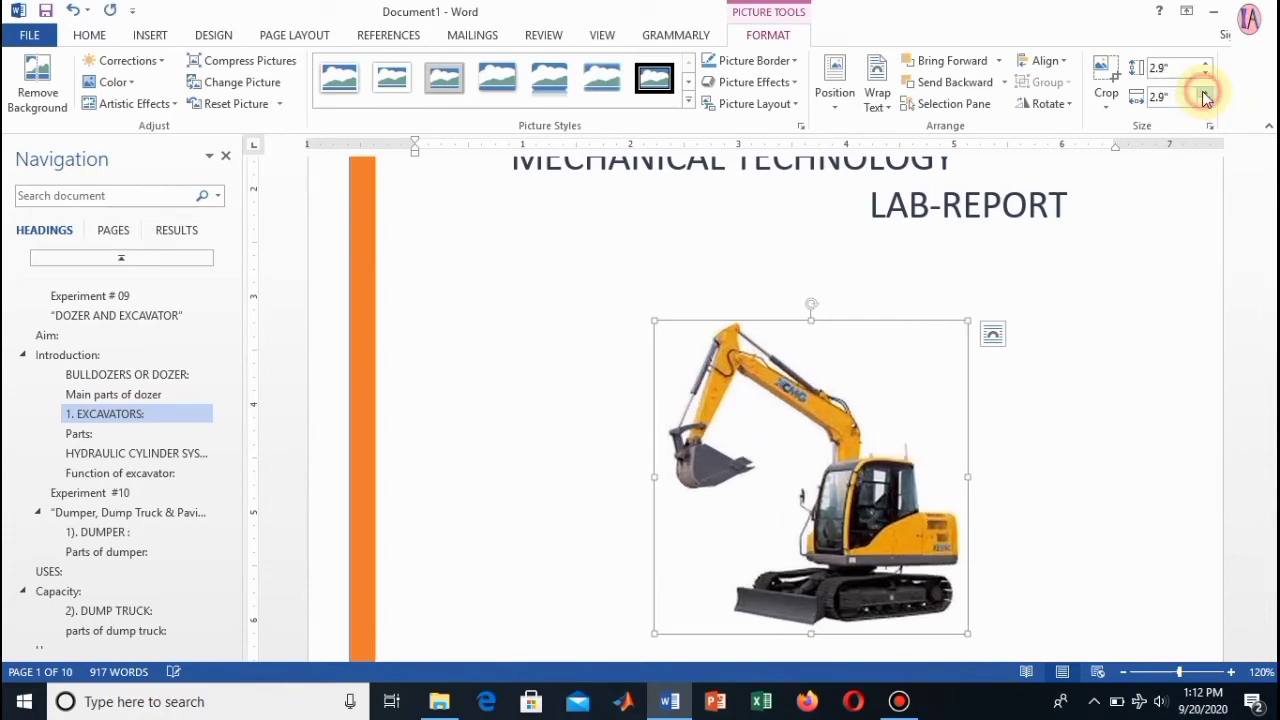
left_click(1205, 93)
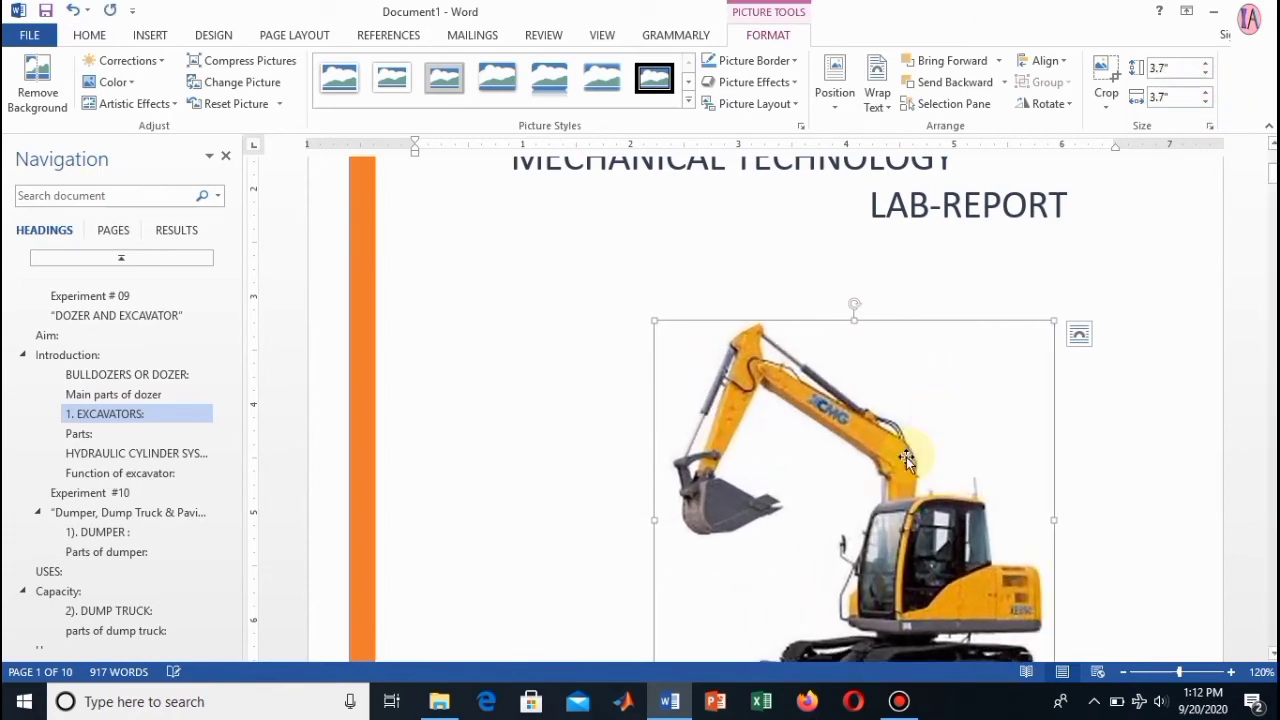
left_click(1084, 414)
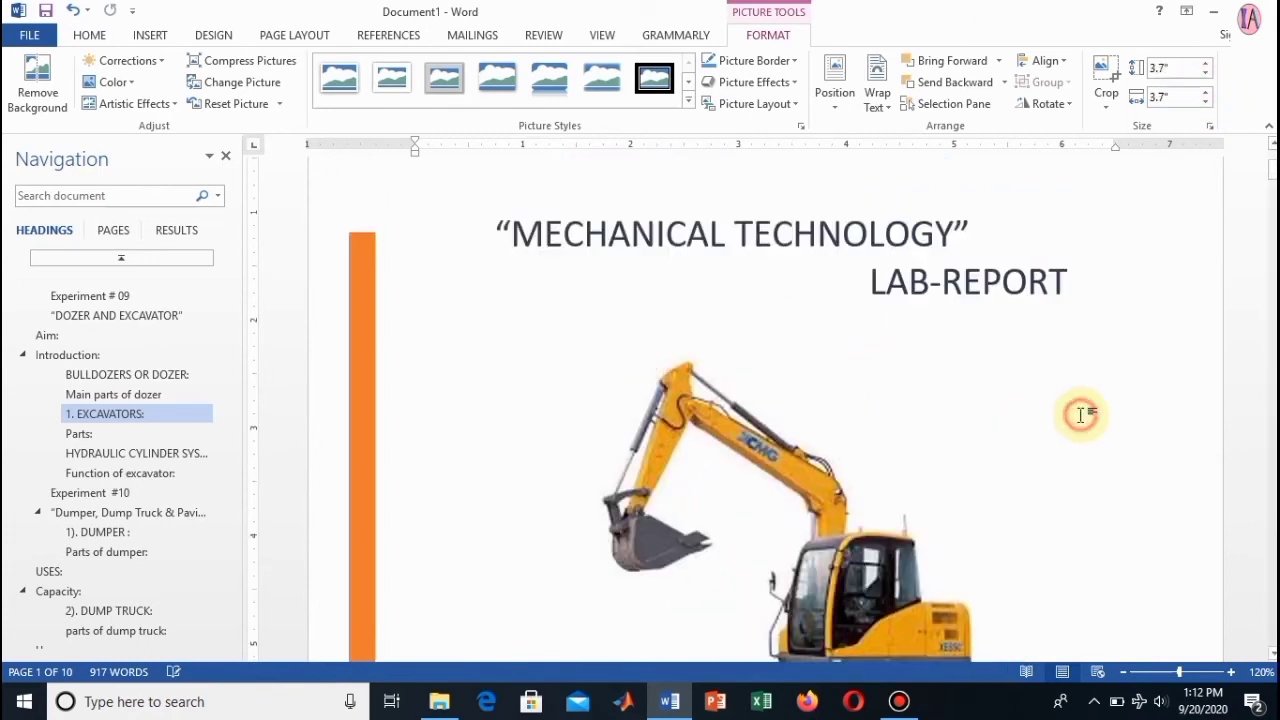
scroll(1082, 418, "down", 10)
scroll(1082, 418, "up", 10)
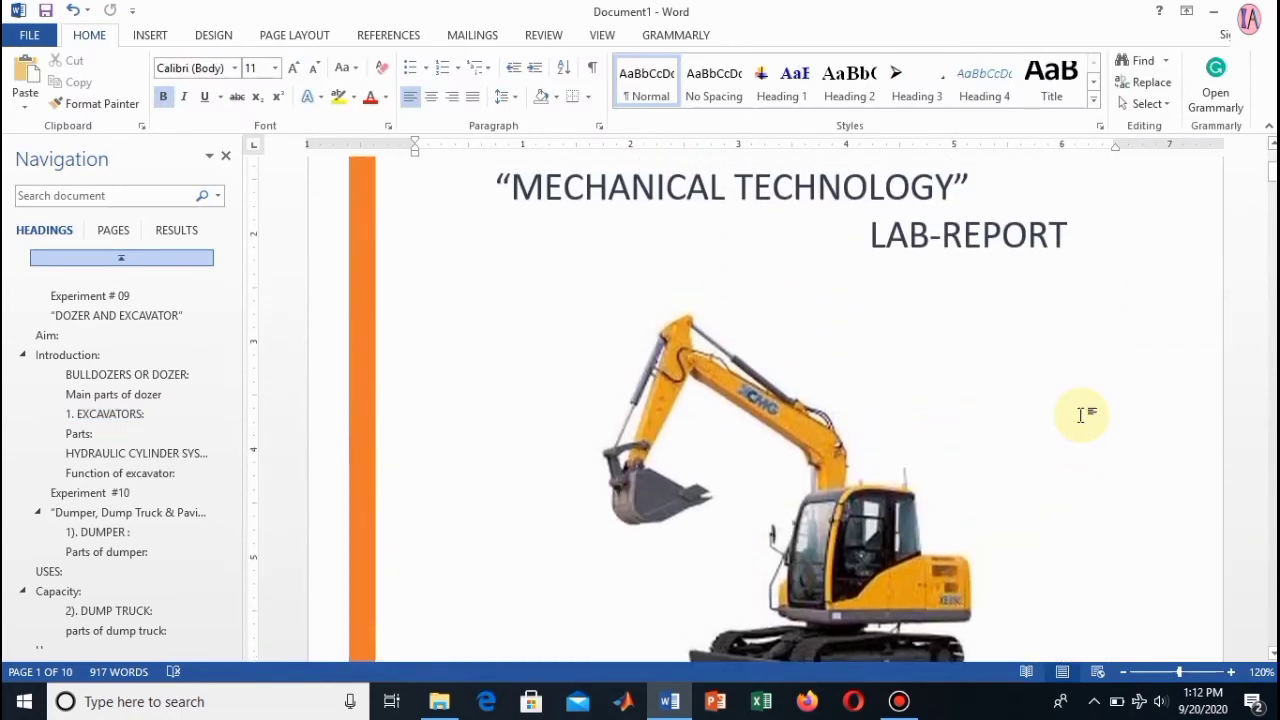
scroll(1082, 418, "down", 1)
scroll(1082, 418, "up", 2)
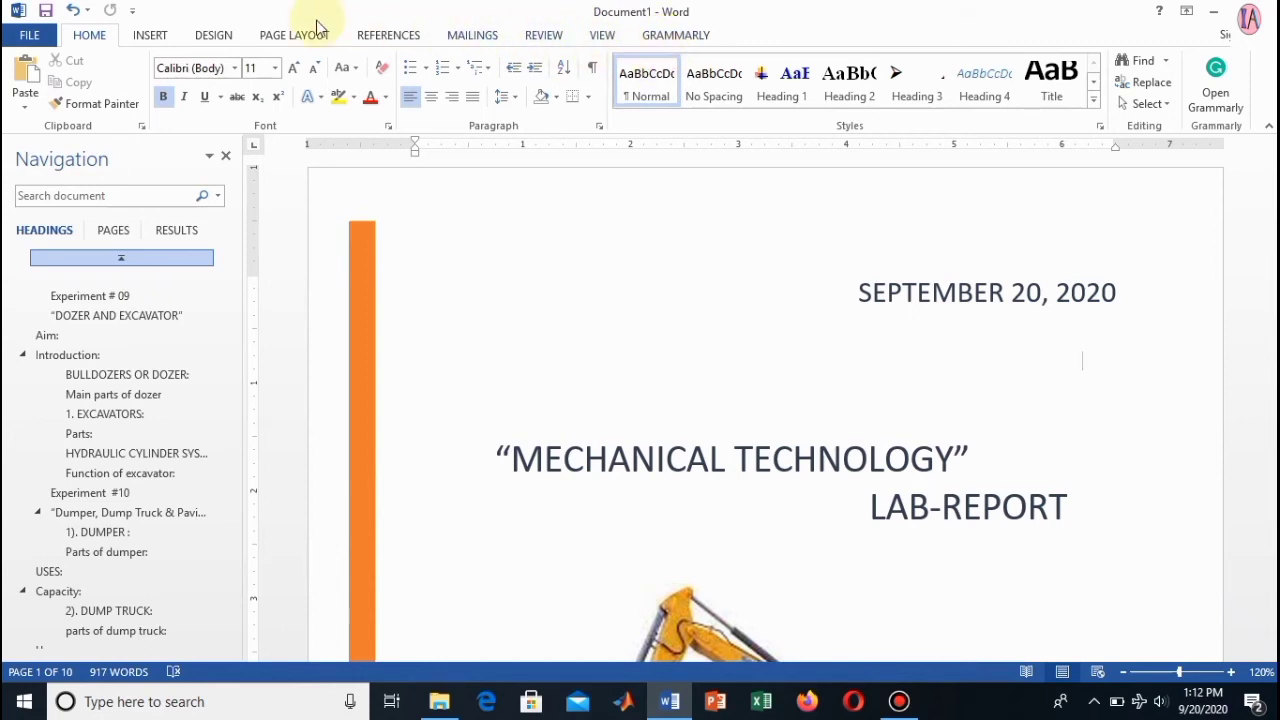
Step: Insert a Simple Text Box and drag it below the excavator picture
left_click(150, 36)
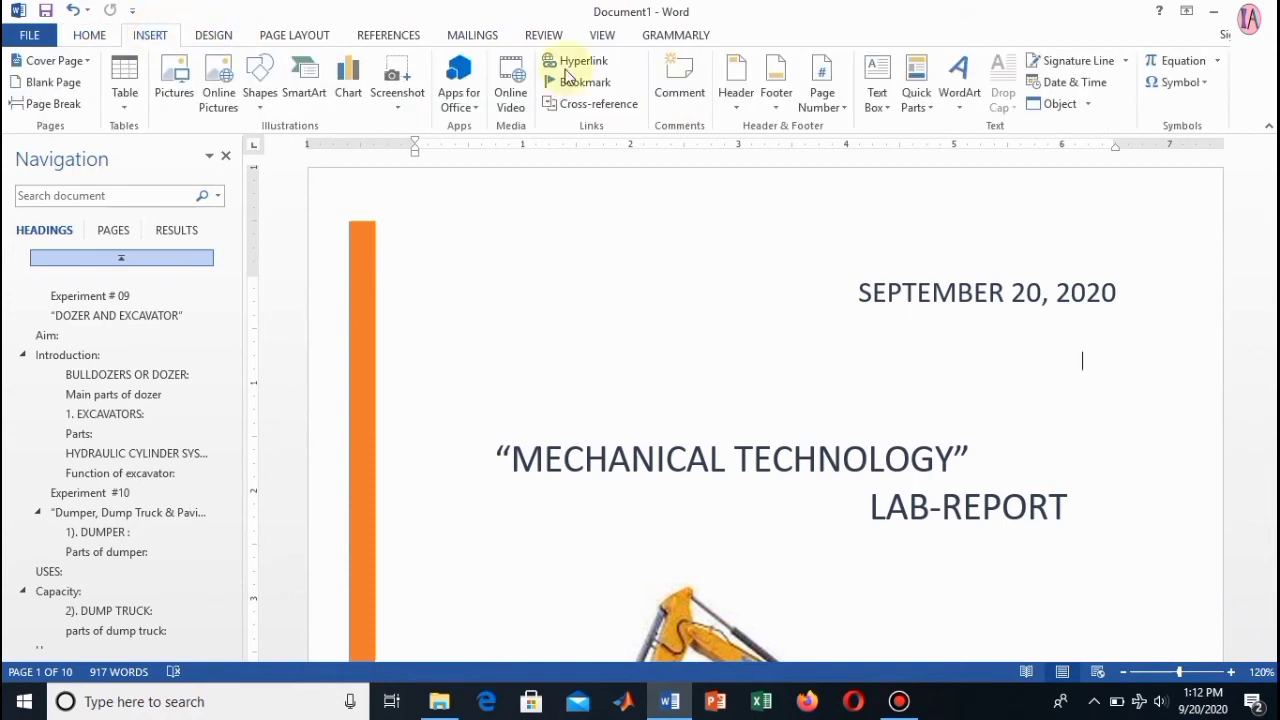
left_click(877, 103)
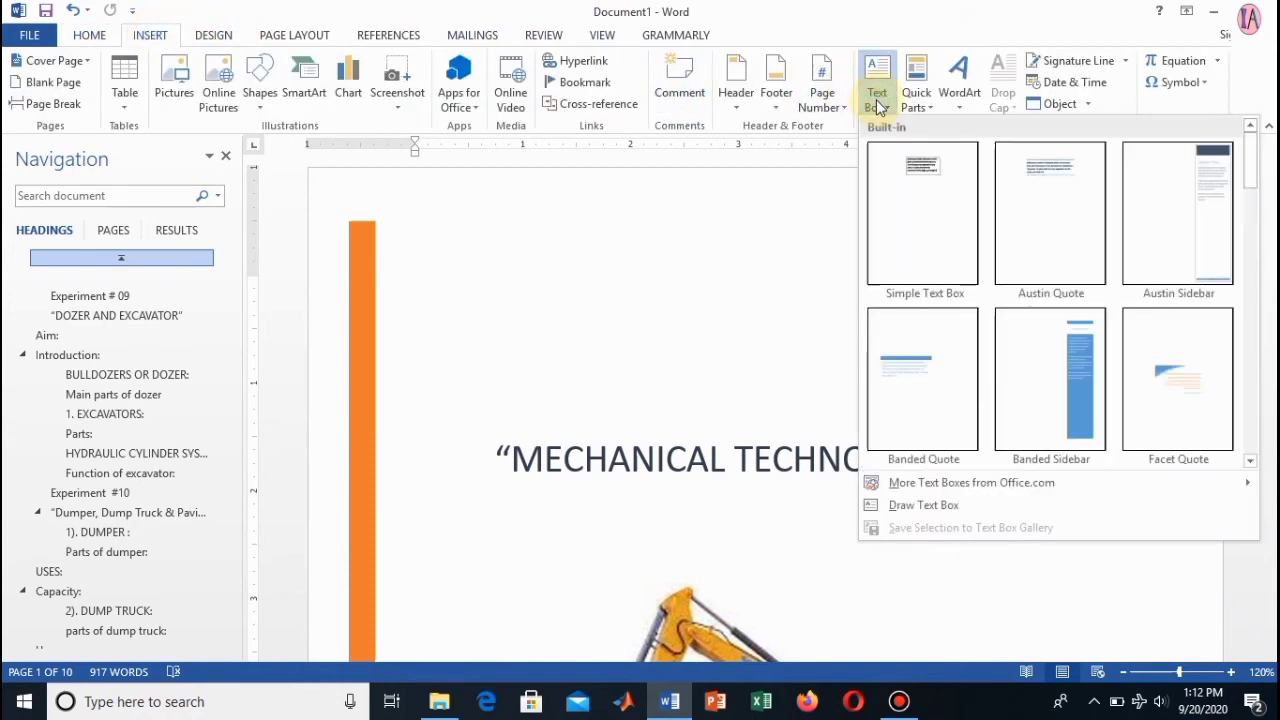
left_click(943, 168)
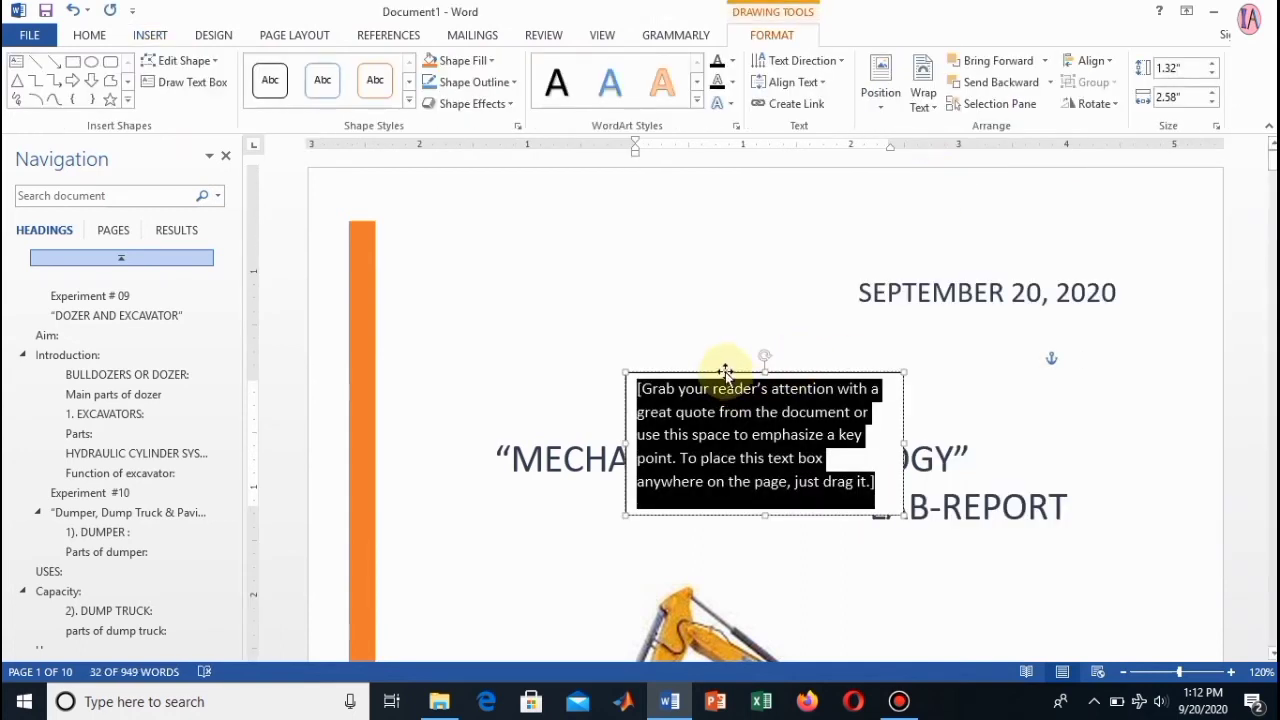
left_click_drag(725, 372, 526, 477)
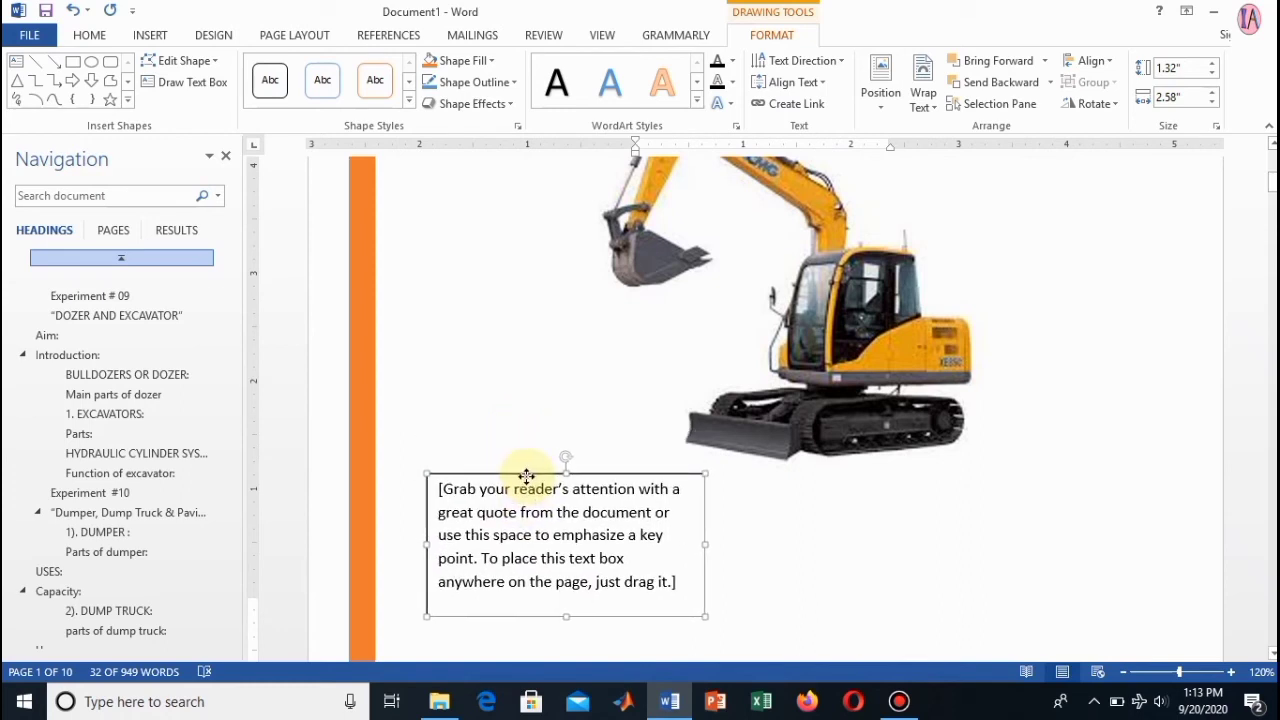
Step: Replace the text box placeholder with lines for the student's Name, Section, Class # and Reg#
triple_click(683, 590)
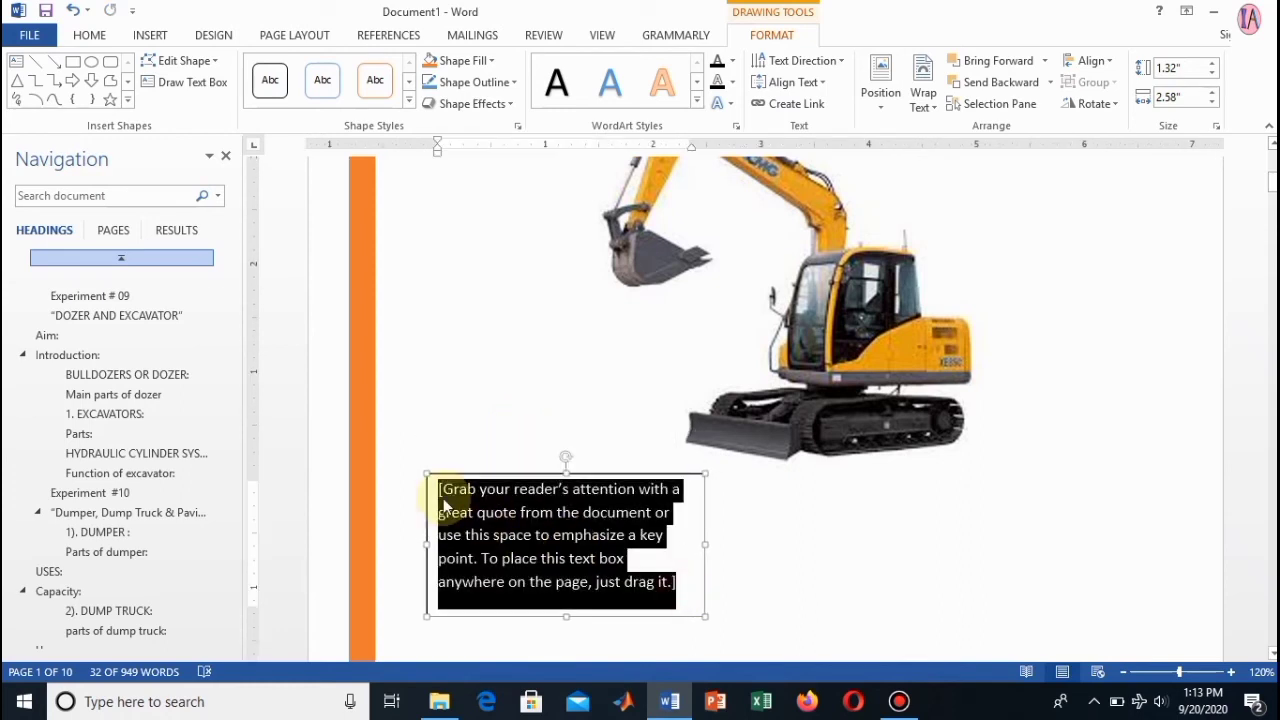
type("Na")
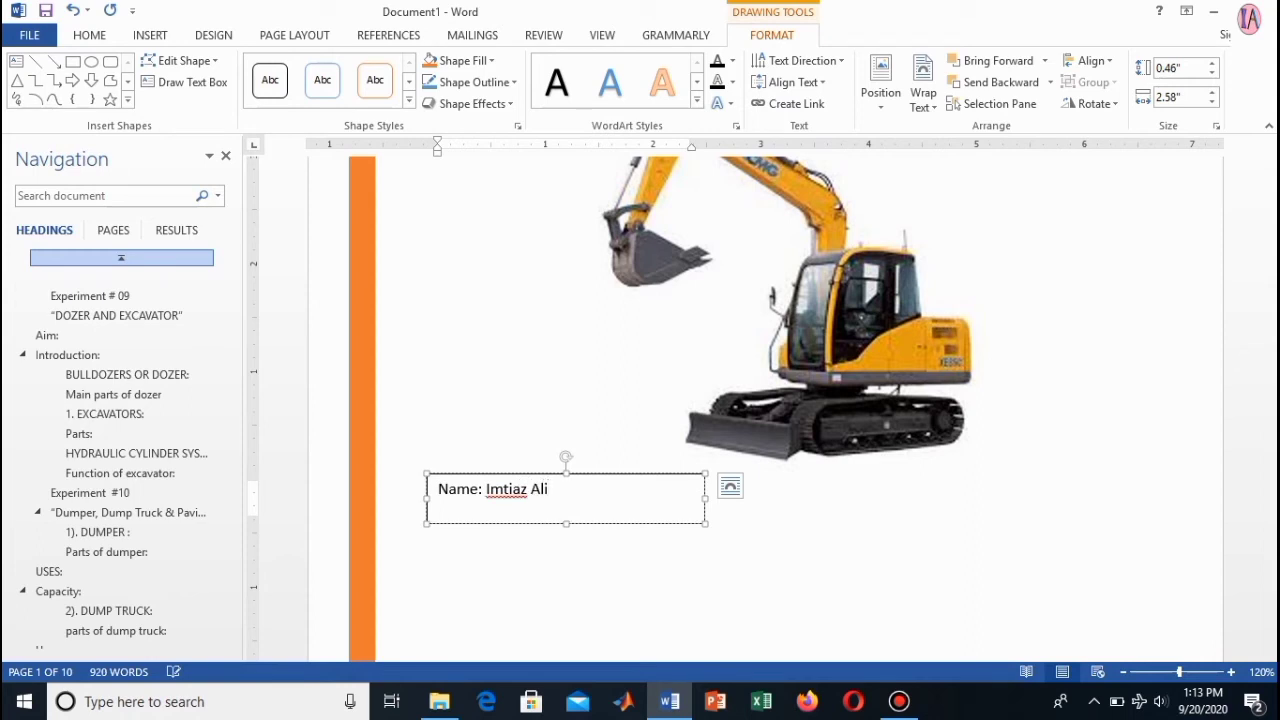
key("Return")
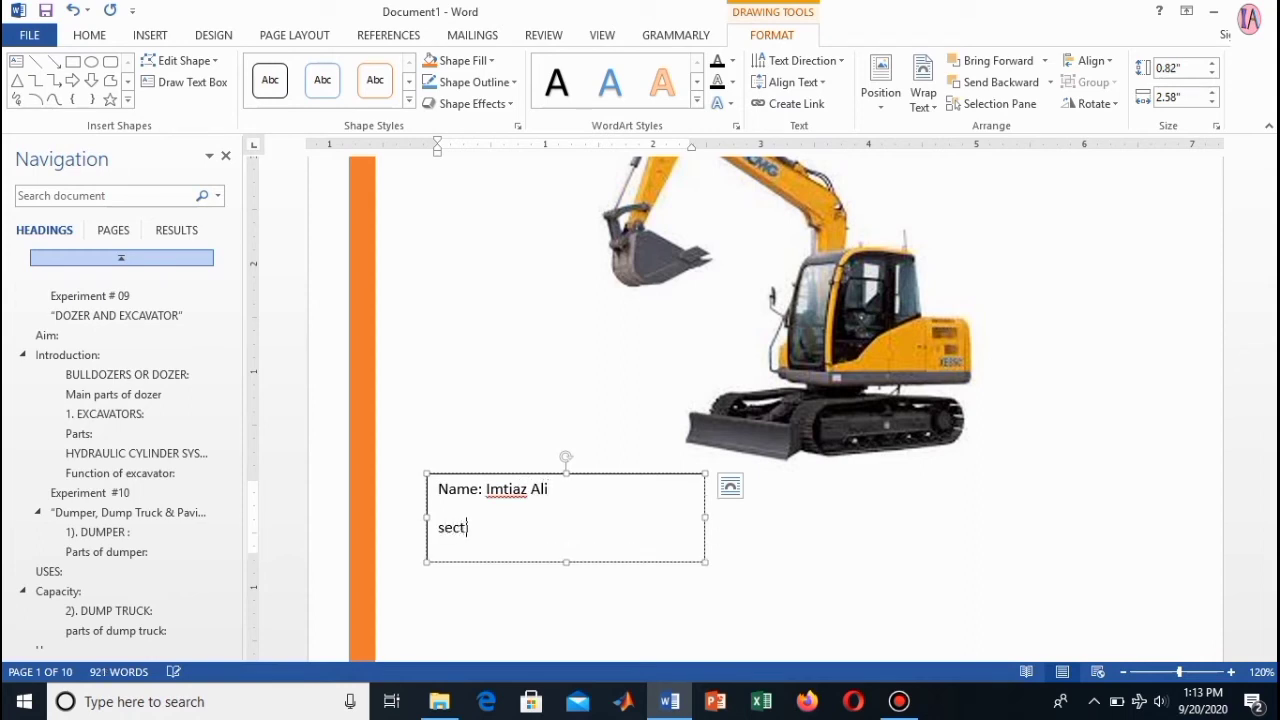
key("Return")
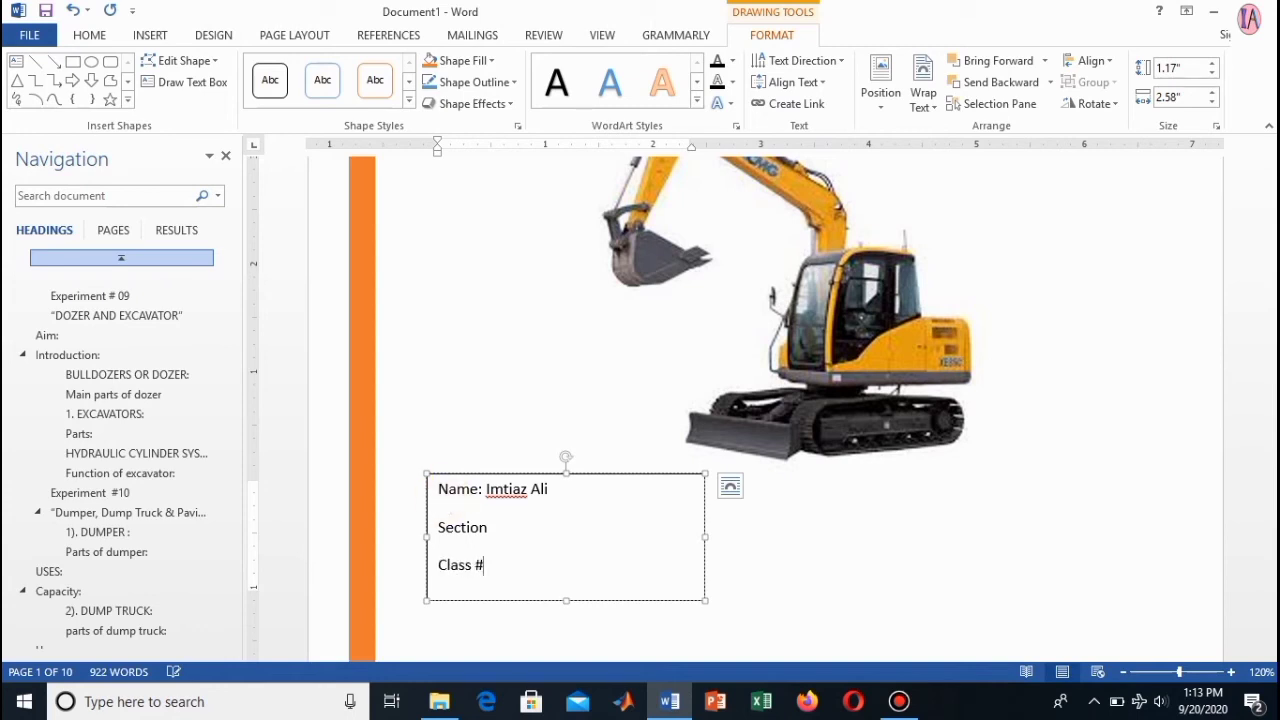
type("Class #")
key("Return")
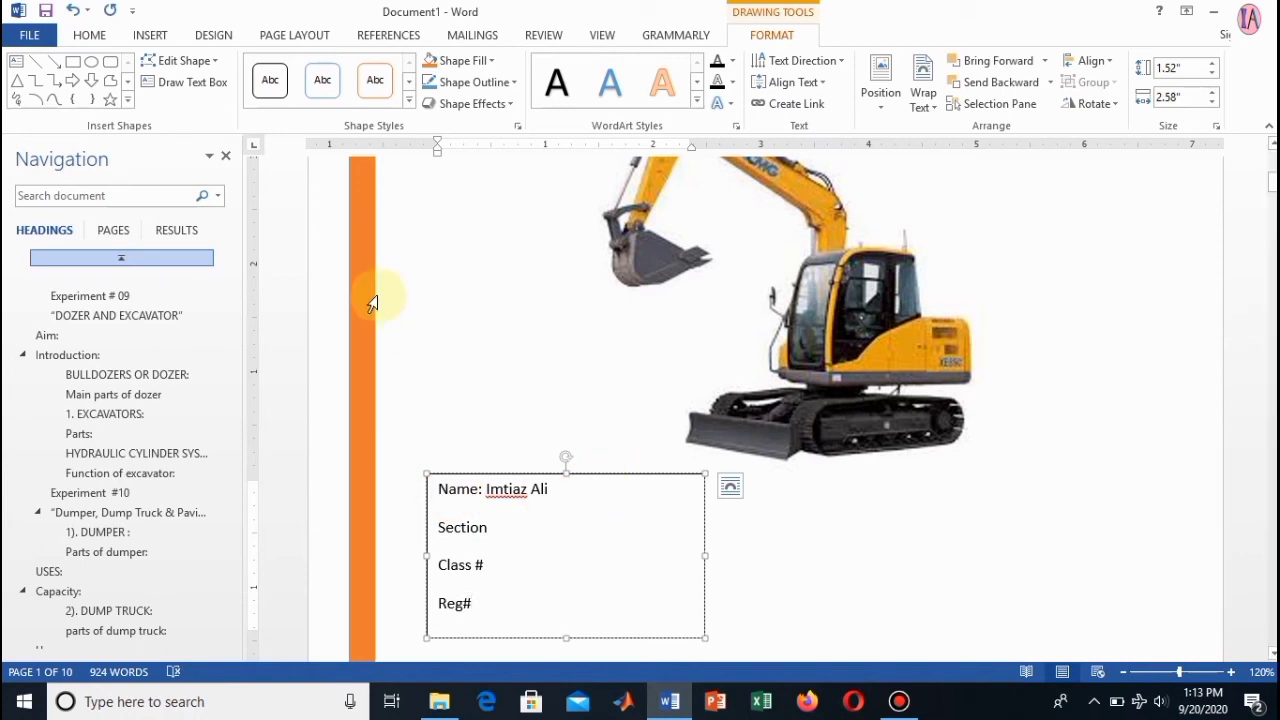
scroll(372, 303, "up", 5)
scroll(372, 303, "down", 5)
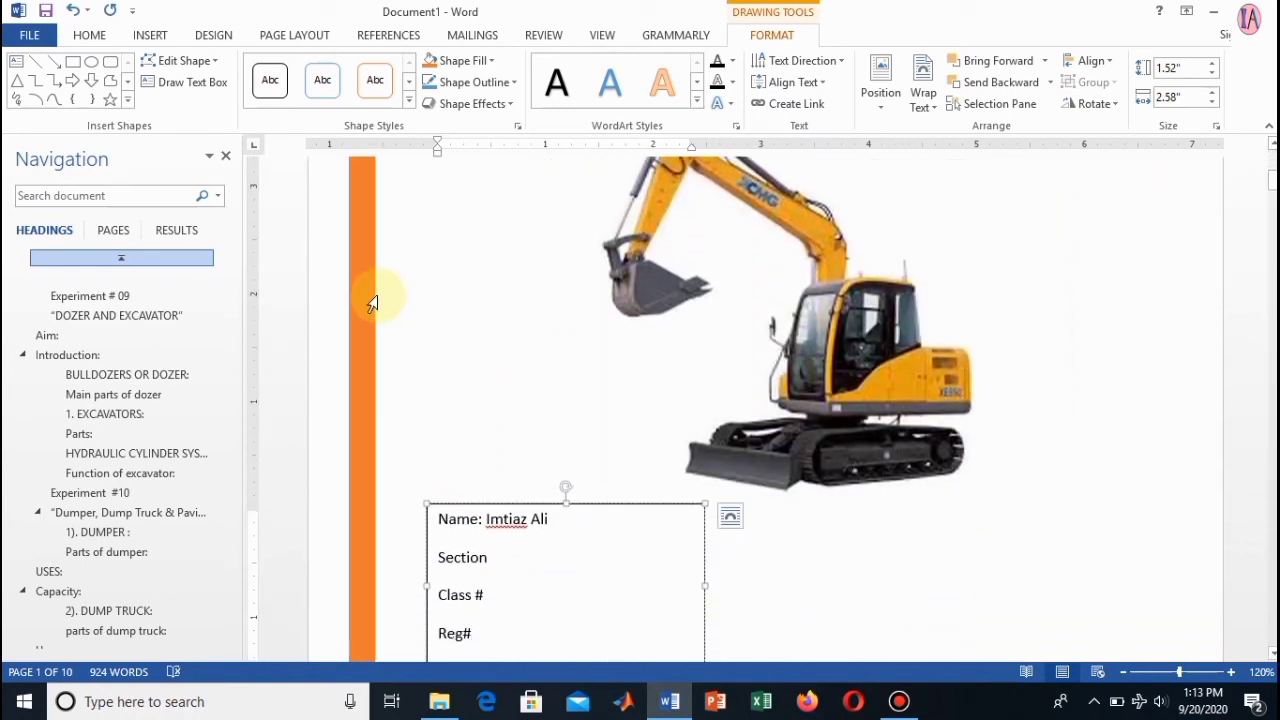
triple_click(470, 385)
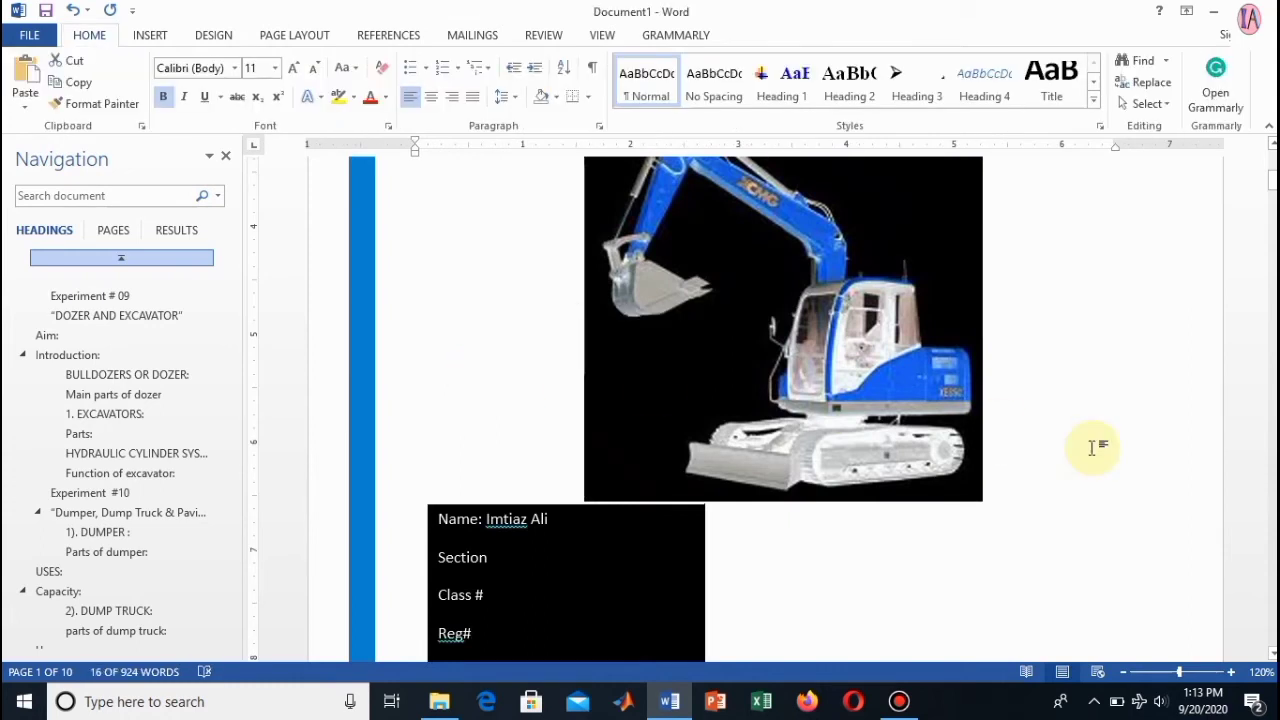
left_click(1133, 500)
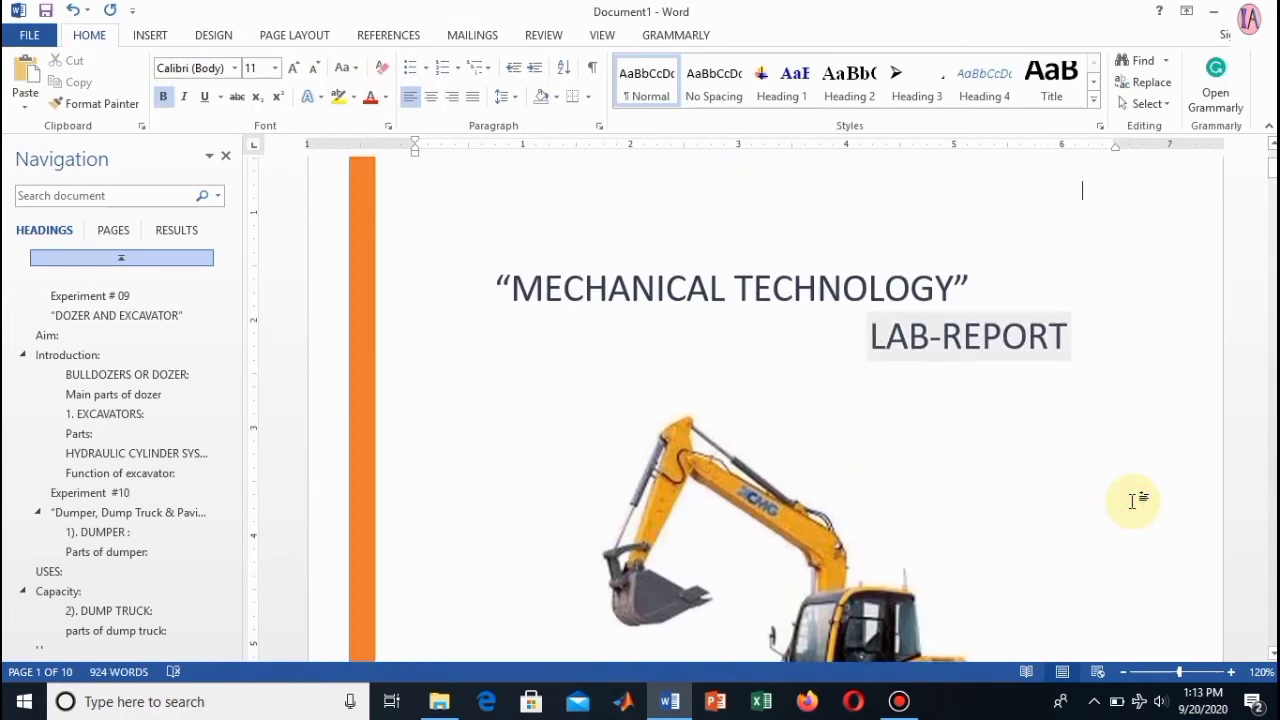